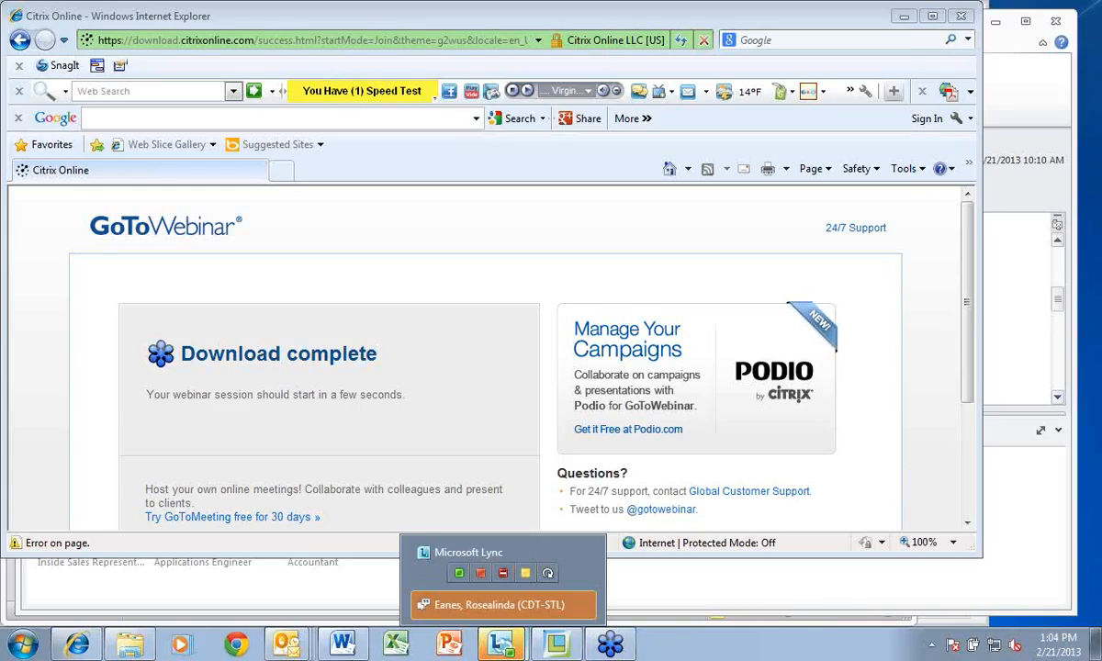
# Switch to Creo Parametric and show it maximized without the embedded web browser
pyautogui.click(560, 650)
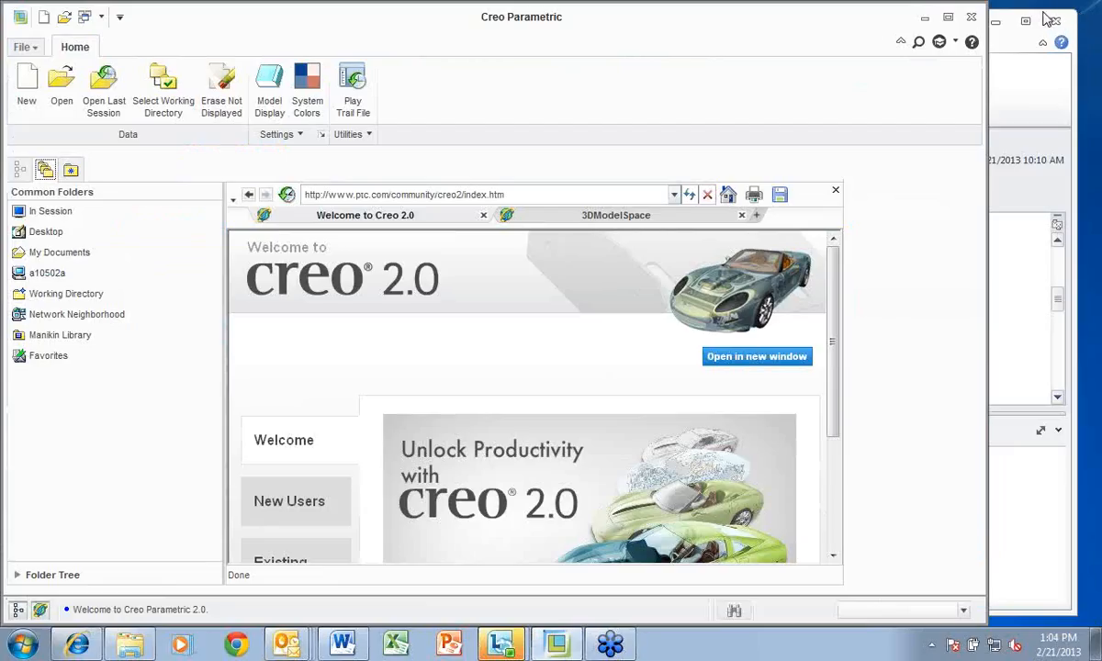
pyautogui.click(947, 18)
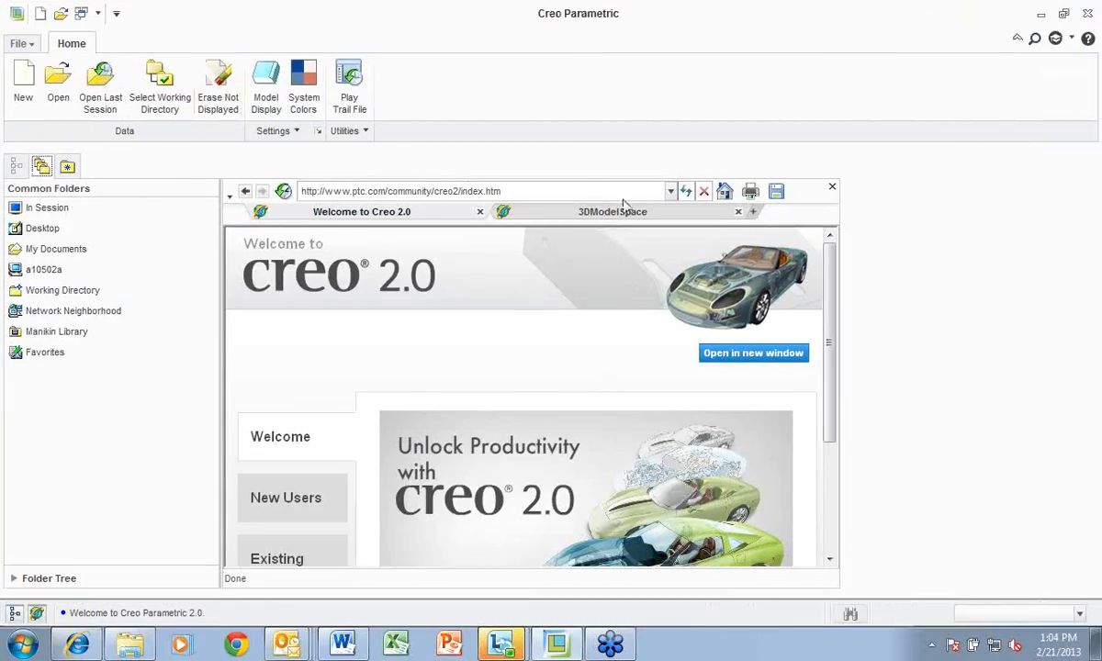
pyautogui.click(831, 187)
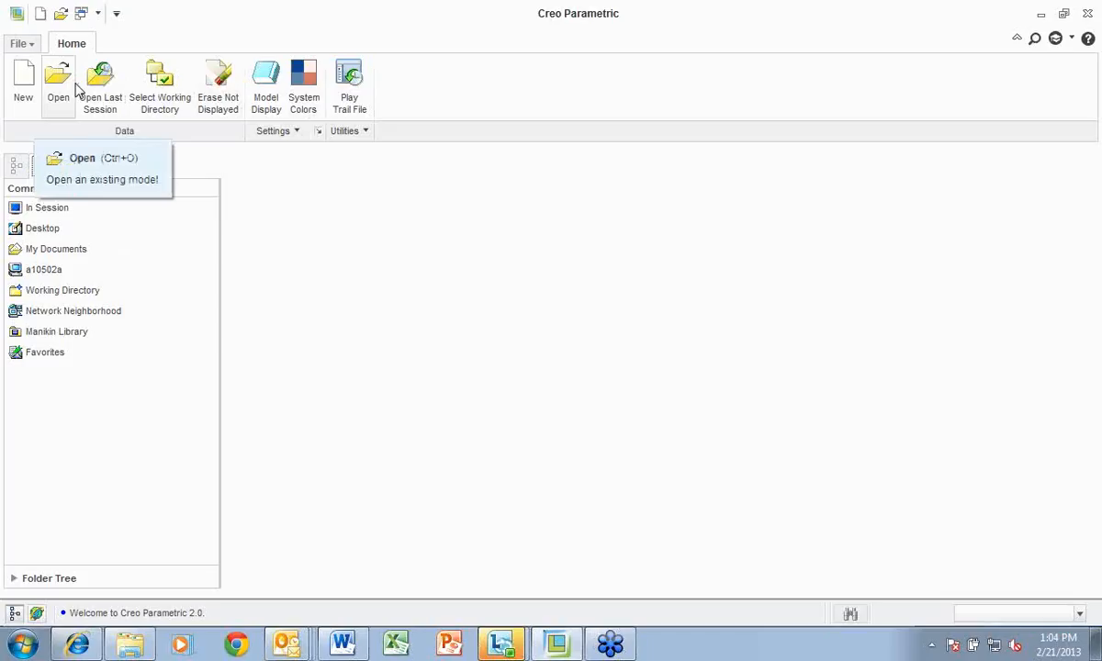
# Create a new solid part named Sht1 from the mmns_part_solid template
pyautogui.click(27, 80)
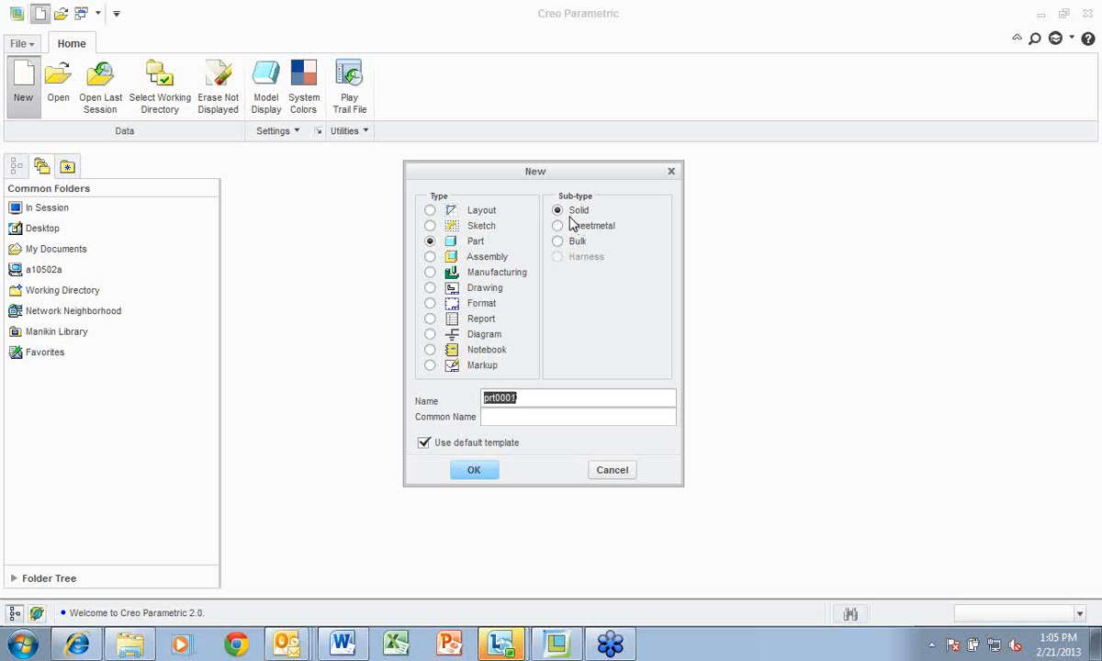
pyautogui.click(883, 294)
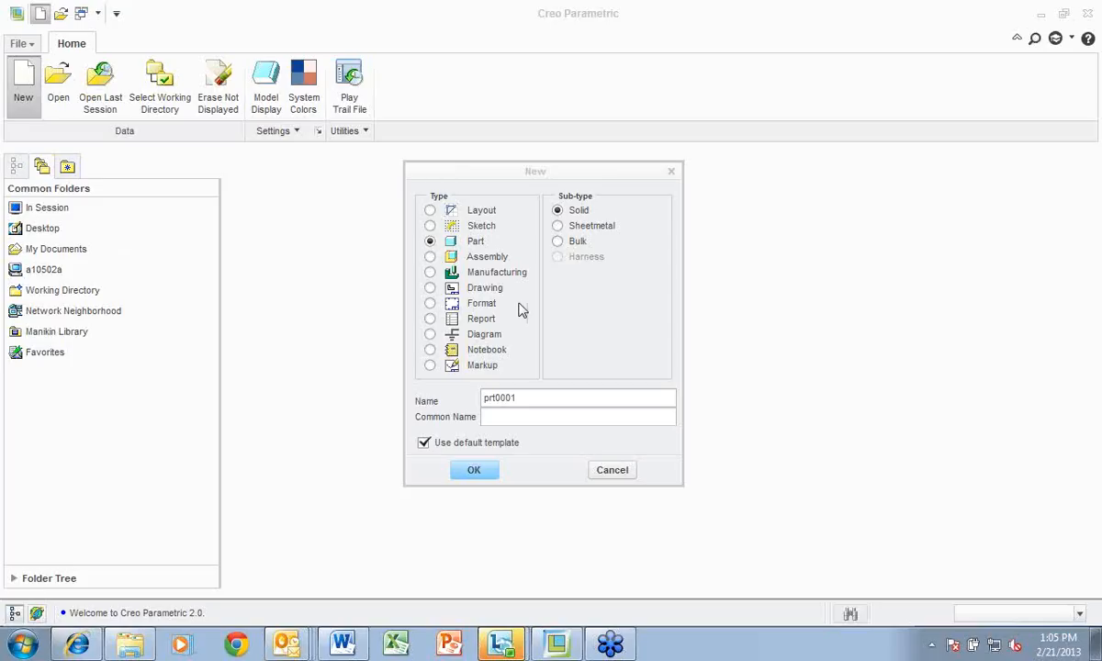
pyautogui.click(524, 398)
pyautogui.press('BackSpace')
pyautogui.press('BackSpace')
pyautogui.press('BackSpace')
pyautogui.press('BackSpace')
pyautogui.press('BackSpace')
pyautogui.press('BackSpace')
pyautogui.press('BackSpace')
pyautogui.write('Sht1')
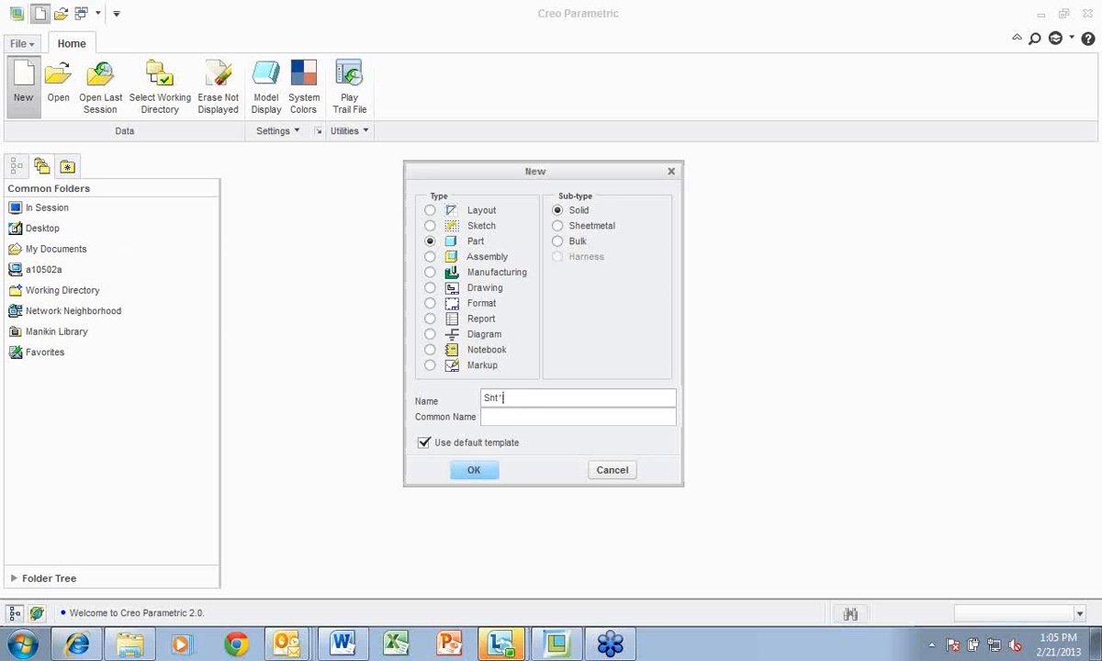
pyautogui.write('f')
pyautogui.press('Return')
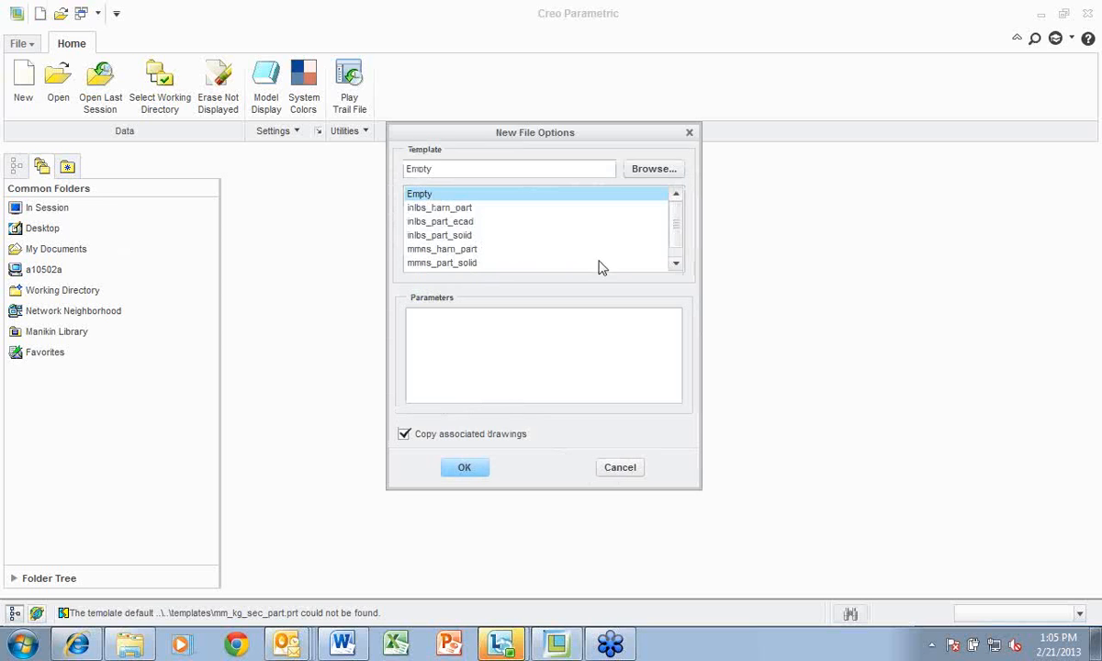
pyautogui.click(459, 263)
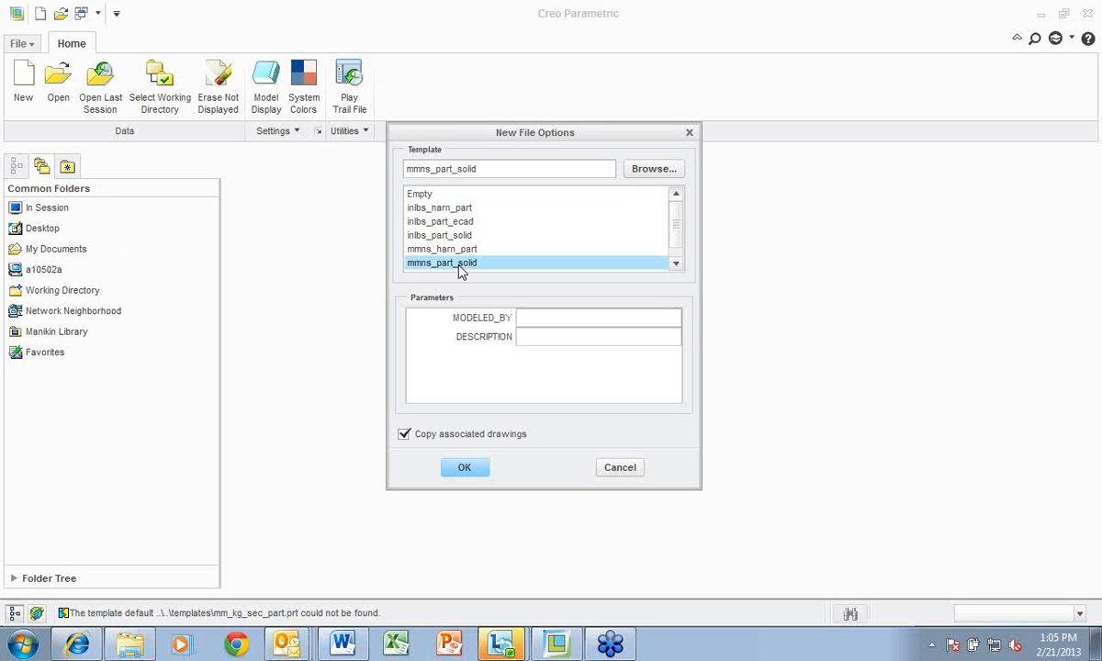
pyautogui.click(464, 468)
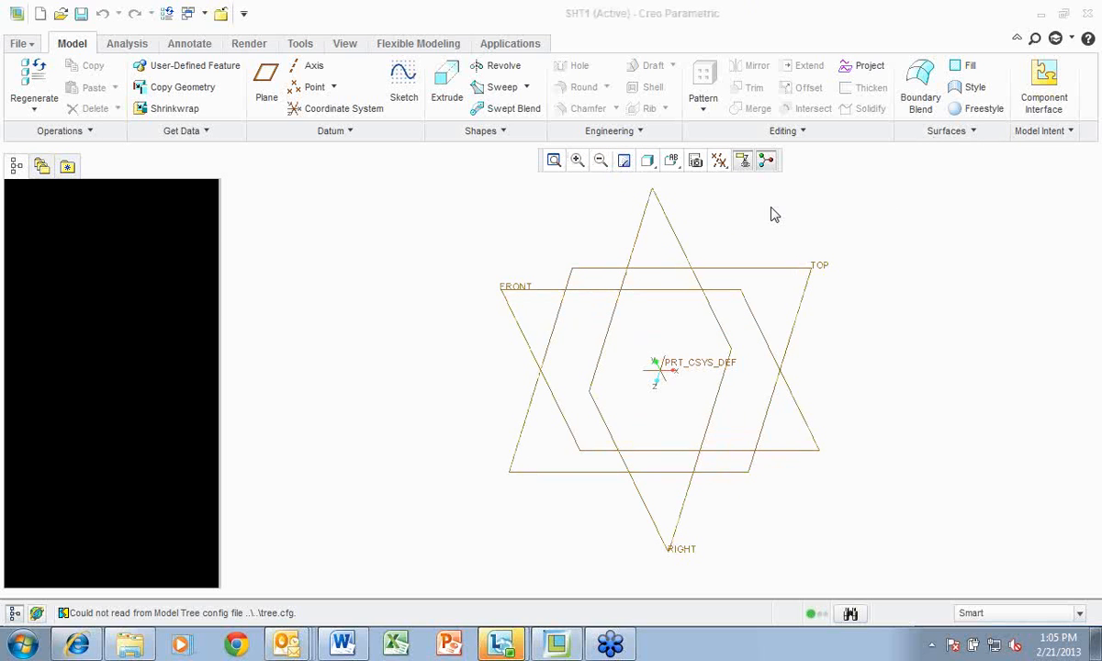
# Sketch a rectangle around the origin on the FRONT plane and finish the sketch
pyautogui.click(403, 85)
pyautogui.click(504, 288)
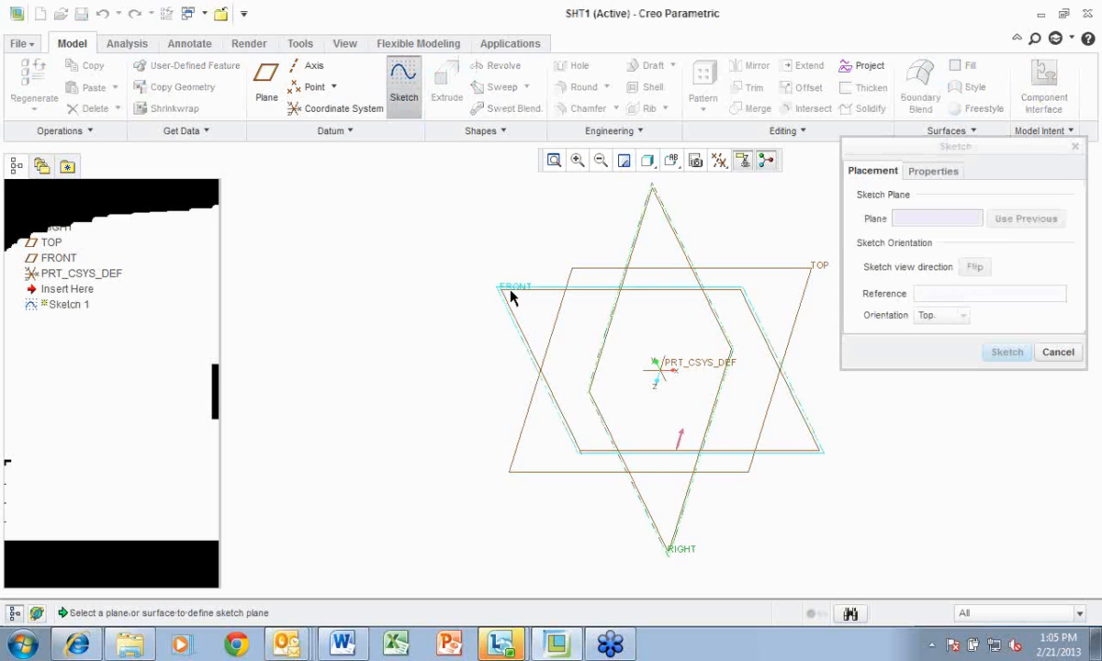
pyautogui.click(1005, 352)
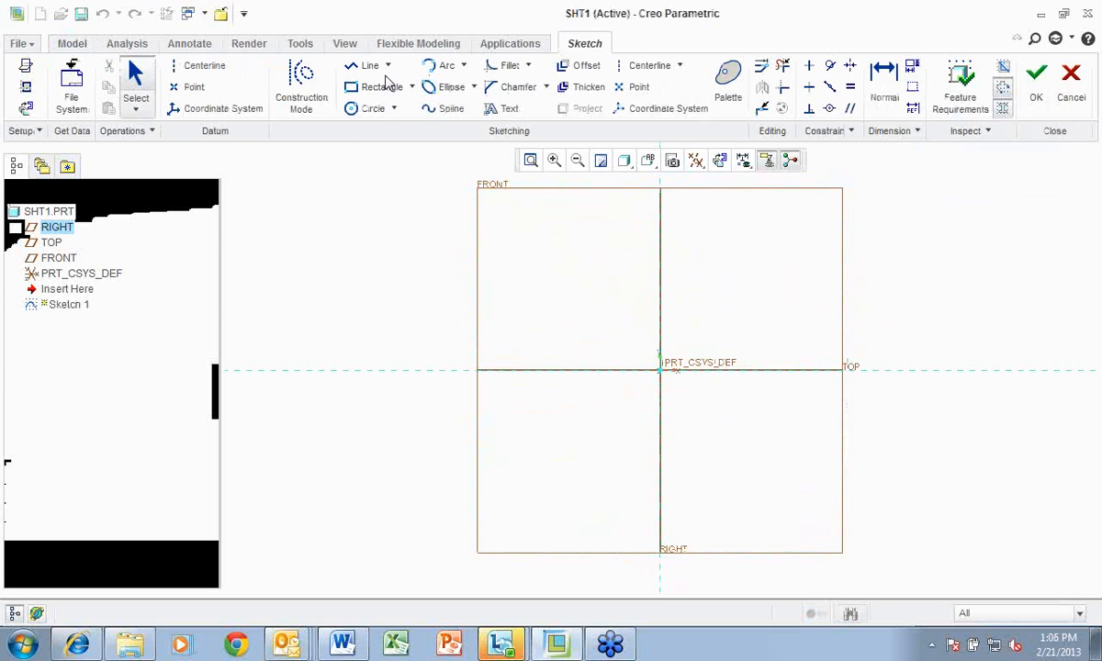
pyautogui.click(379, 87)
pyautogui.click(502, 214)
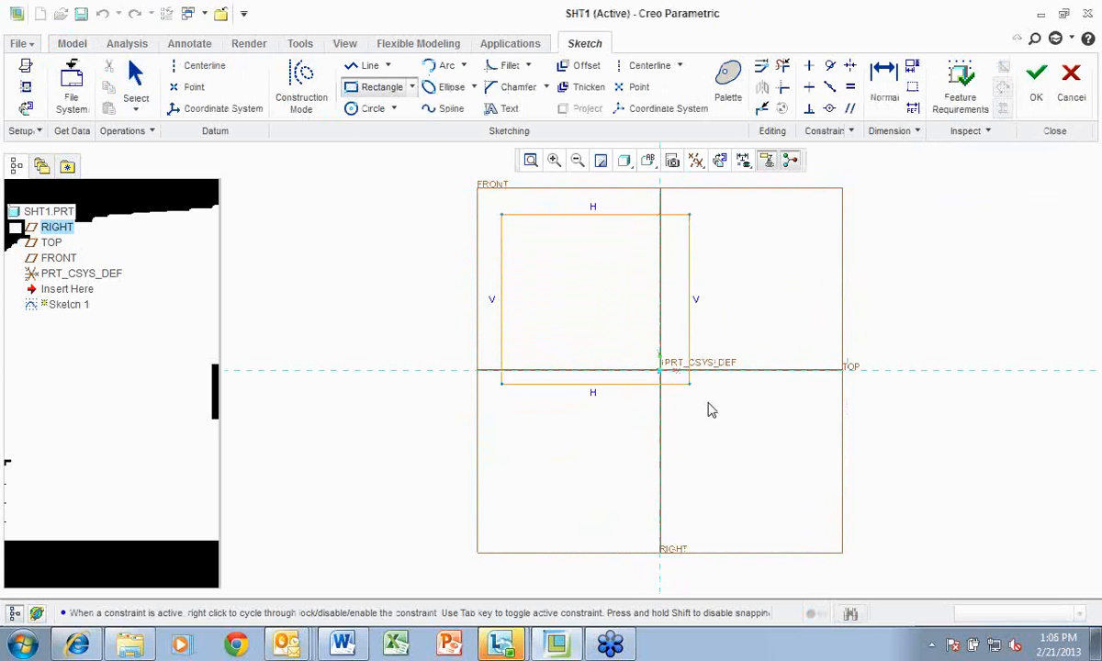
pyautogui.click(817, 518)
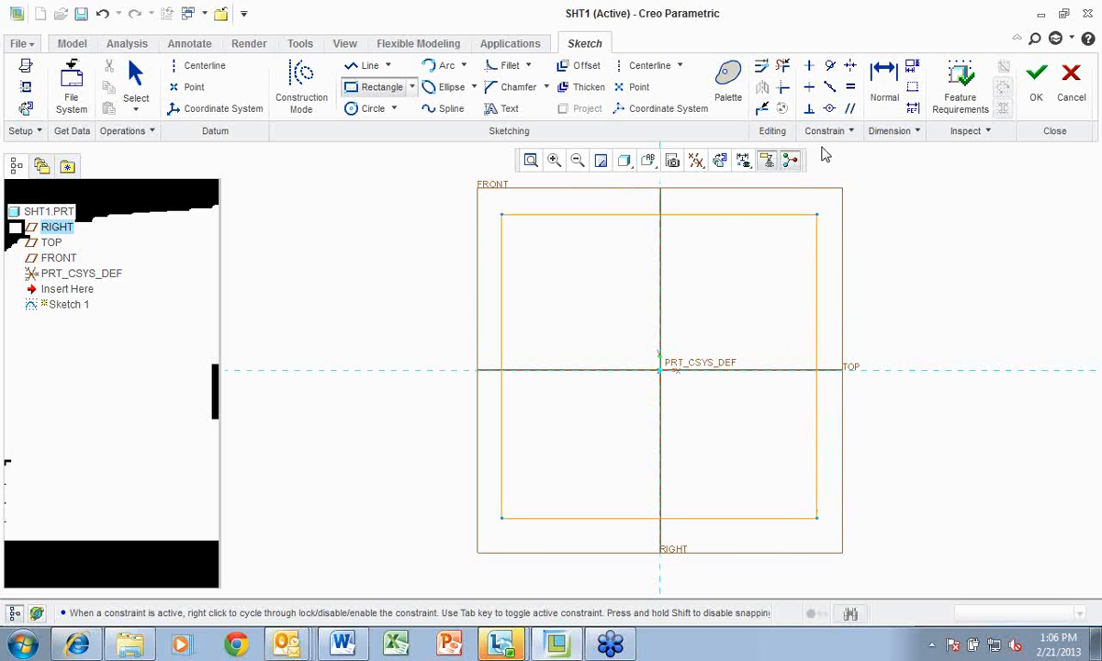
pyautogui.click(1035, 87)
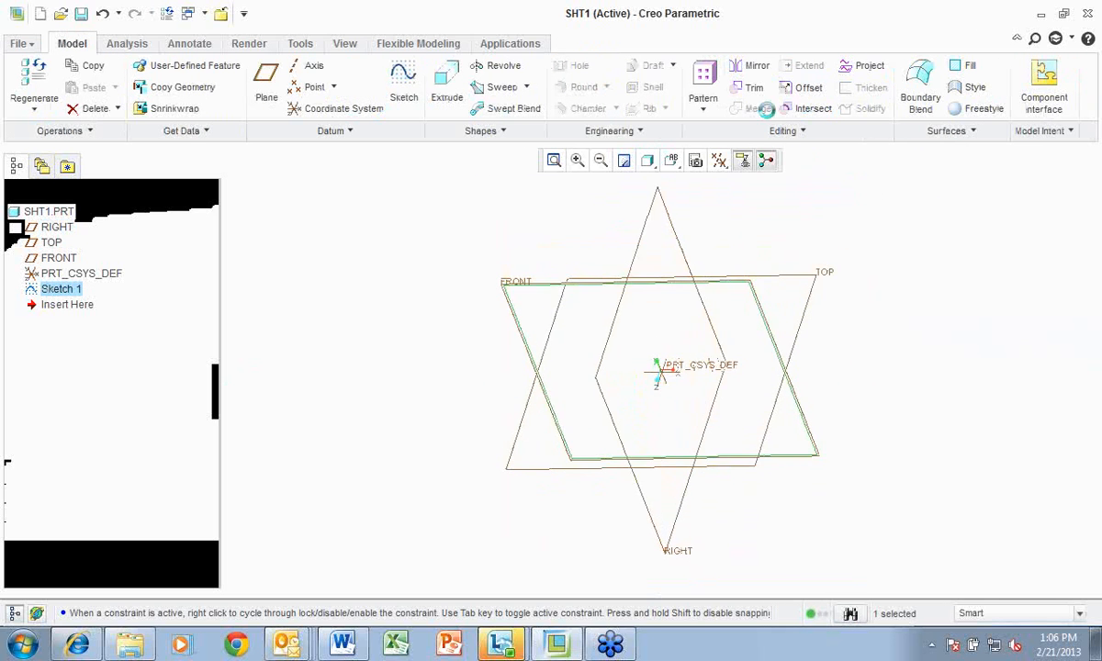
# Extrude the rectangle sketch into a solid block at the default depth with the direction flipped
pyautogui.click(446, 91)
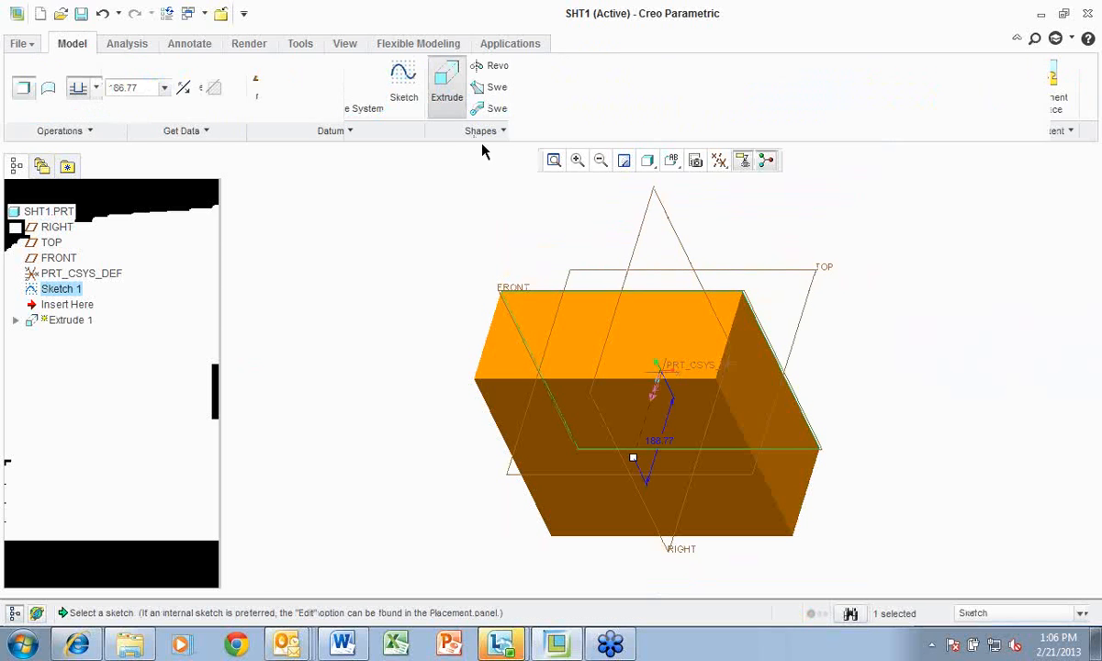
pyautogui.click(182, 89)
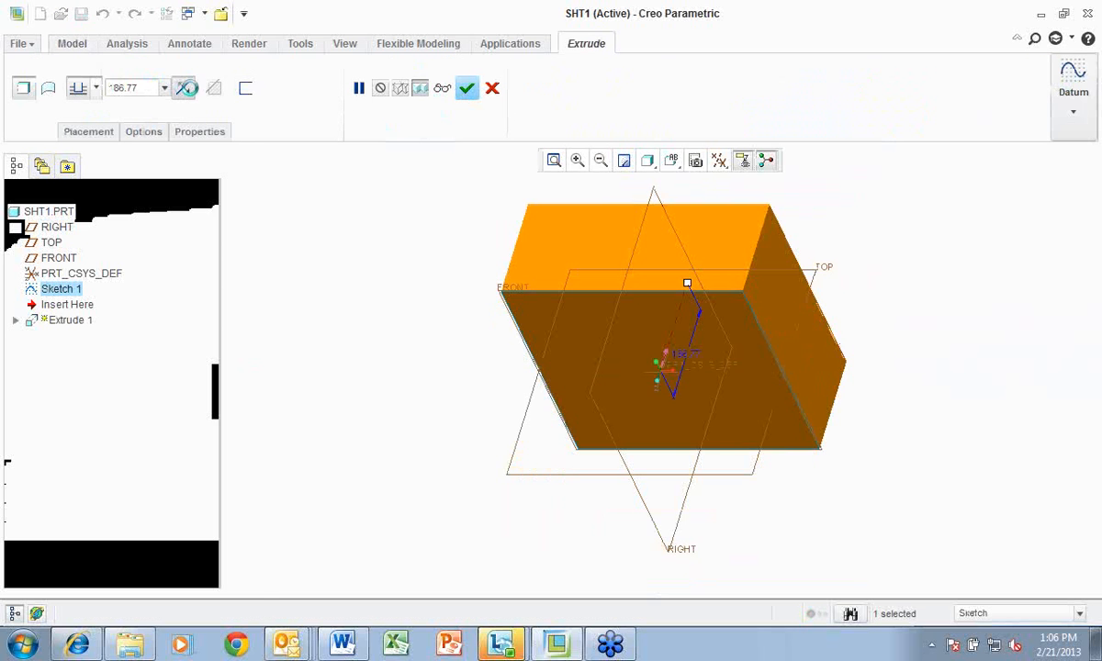
pyautogui.click(466, 89)
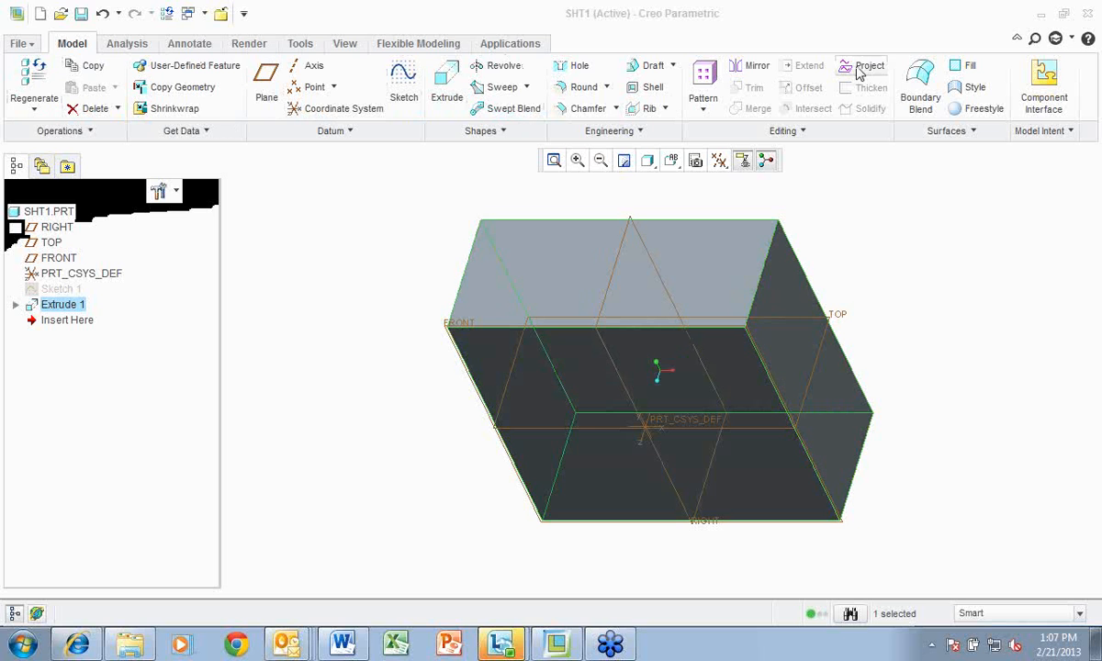
# Find the sheetmetal conversion command with a search for sheetmetal and start converting the solid part
pyautogui.click(1035, 41)
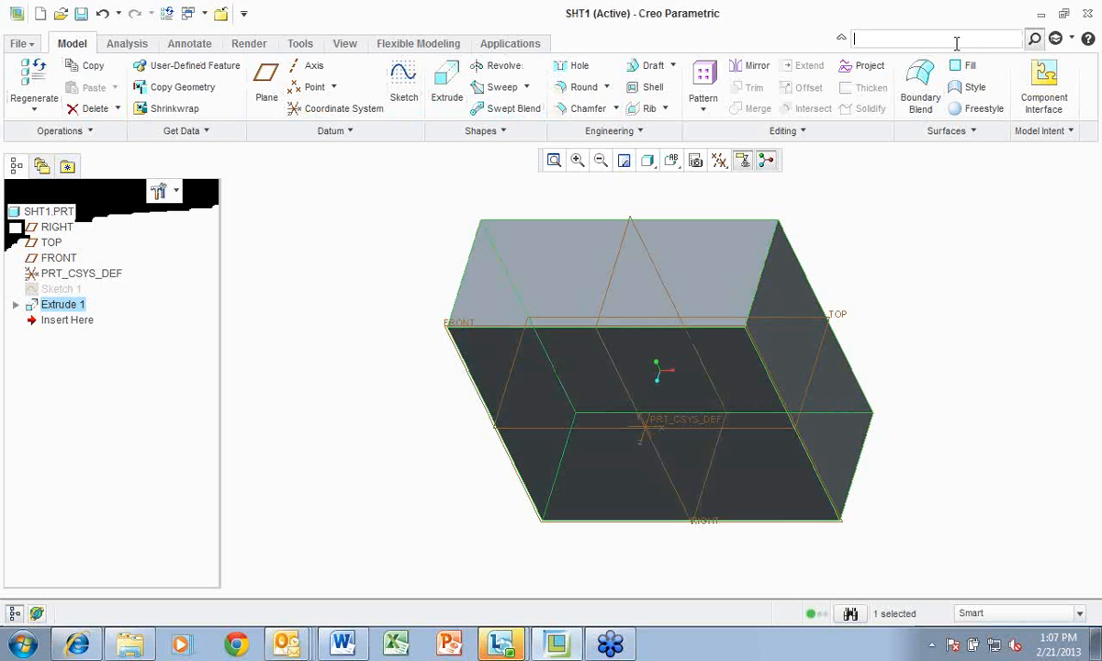
pyautogui.write('sh')
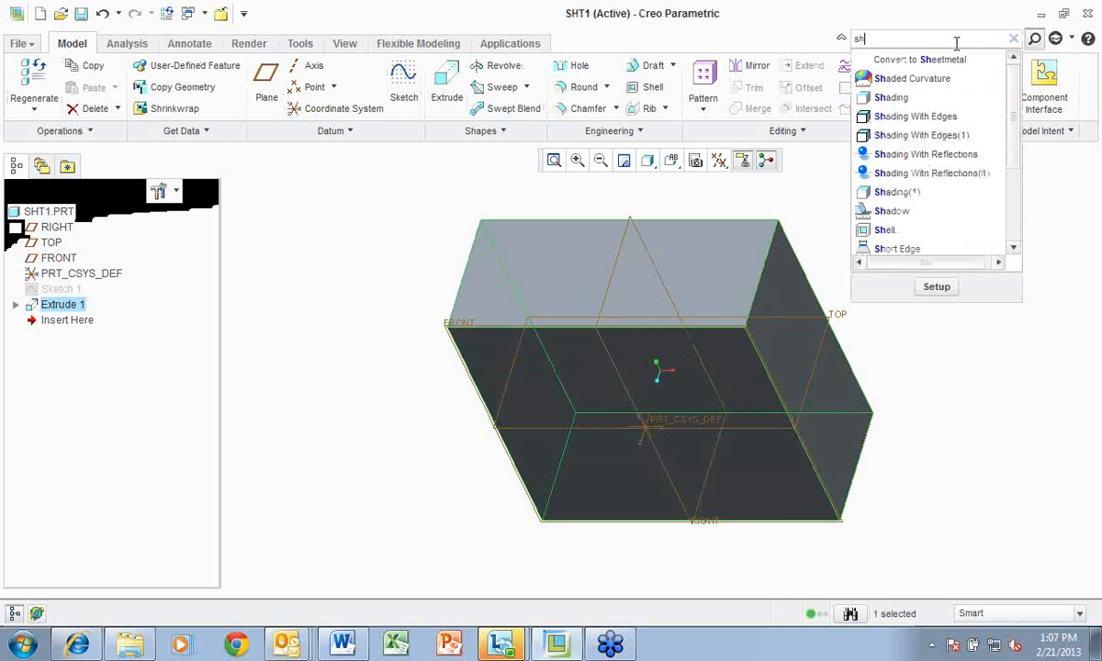
pyautogui.write('eetmetal')
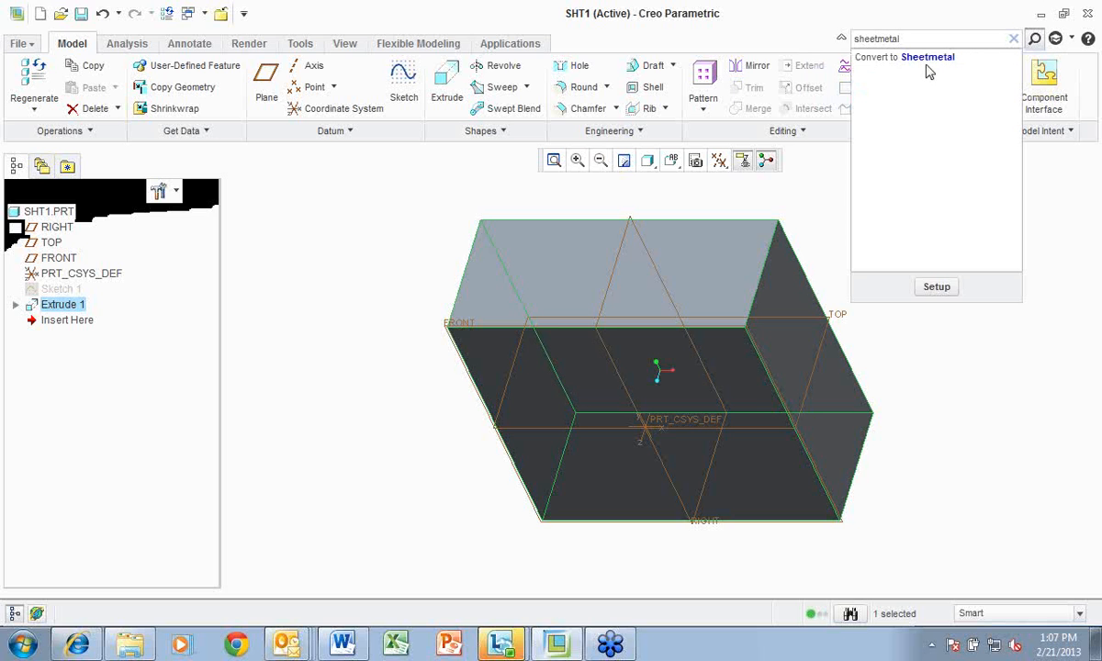
pyautogui.moveTo(915, 64)
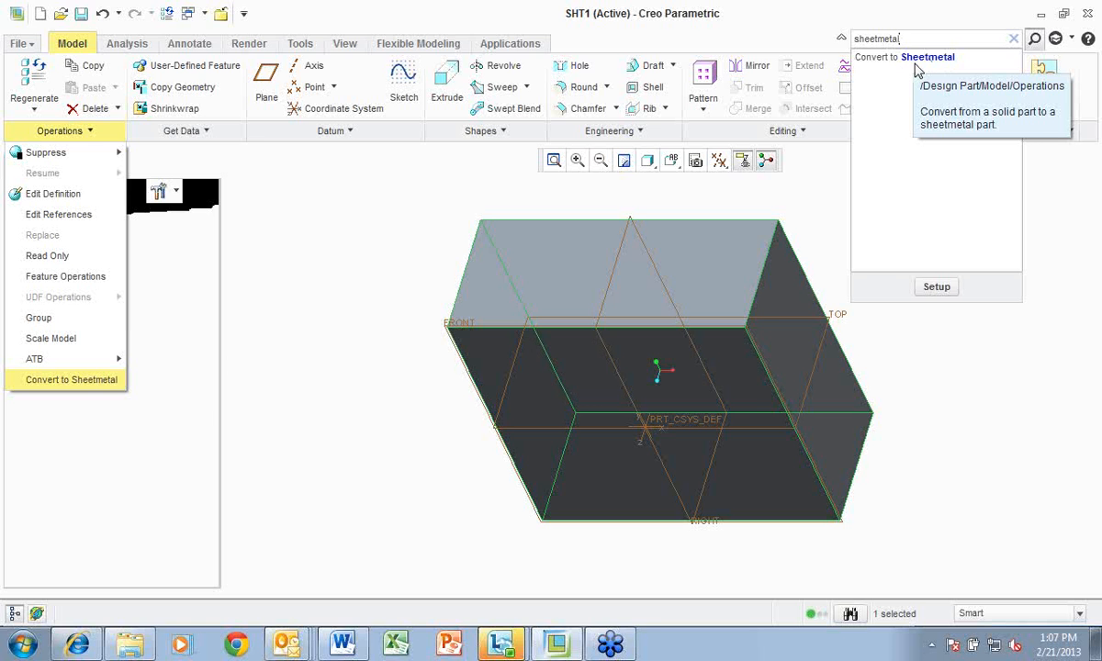
pyautogui.click(53, 134)
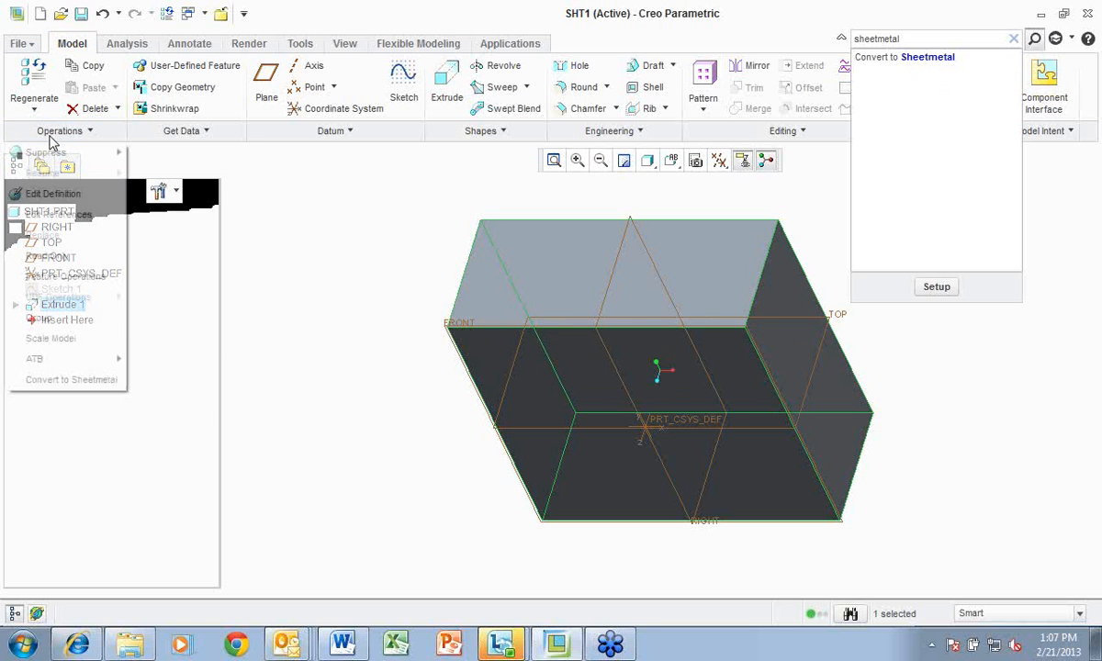
pyautogui.click(98, 380)
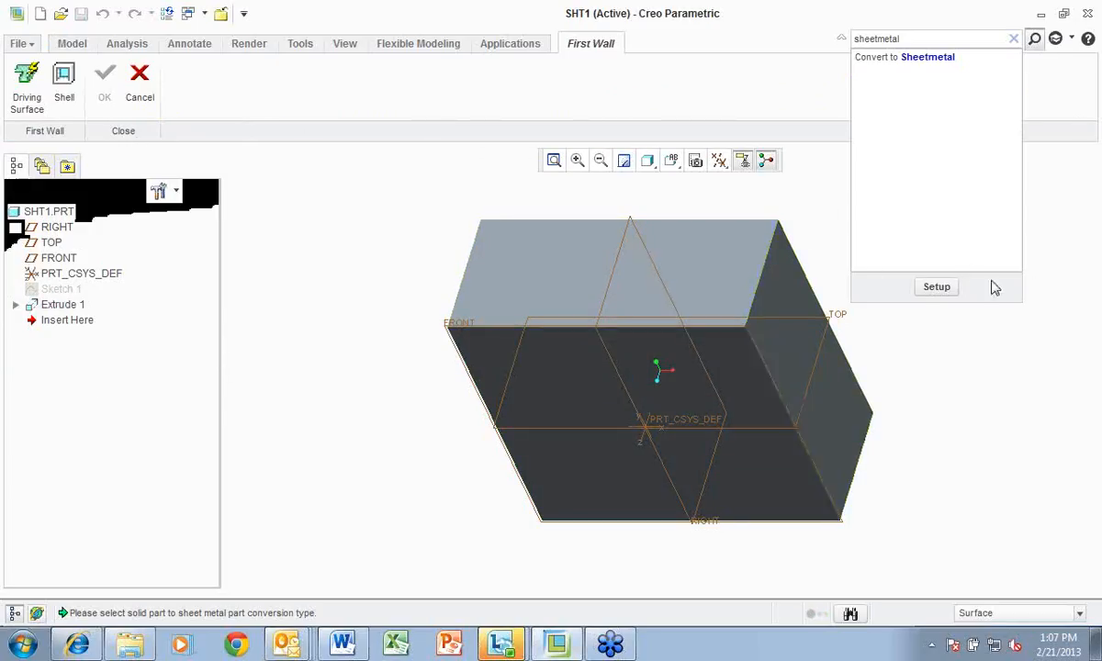
pyautogui.click(1015, 38)
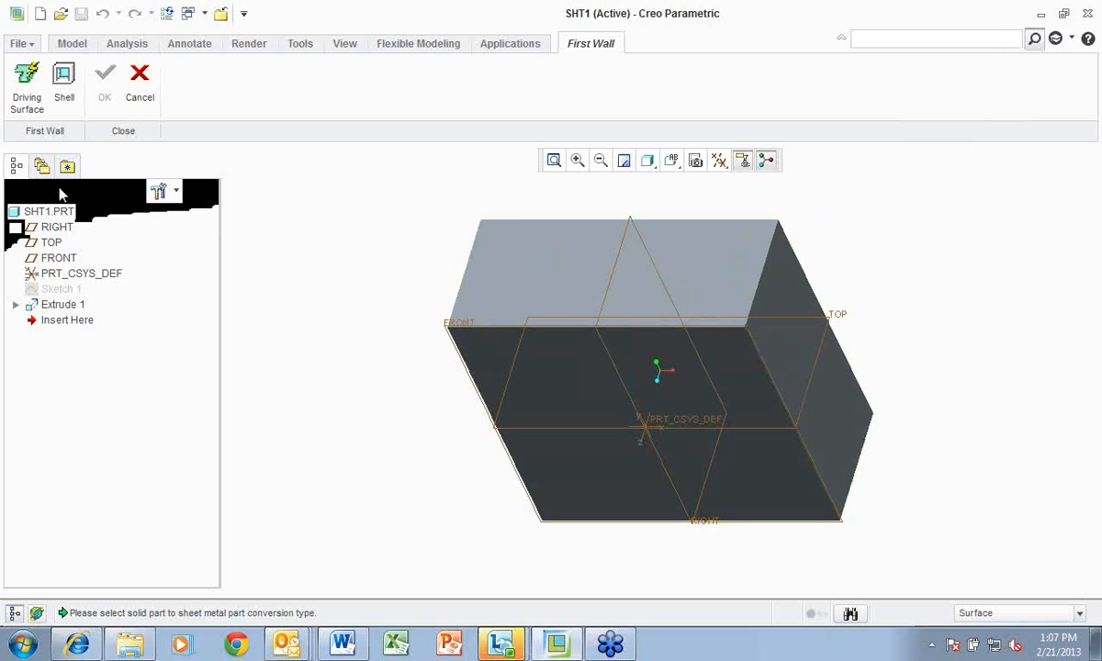
# Convert the block using Shell with a thickness of 5, removing the face opposite the FRONT plane
pyautogui.click(63, 80)
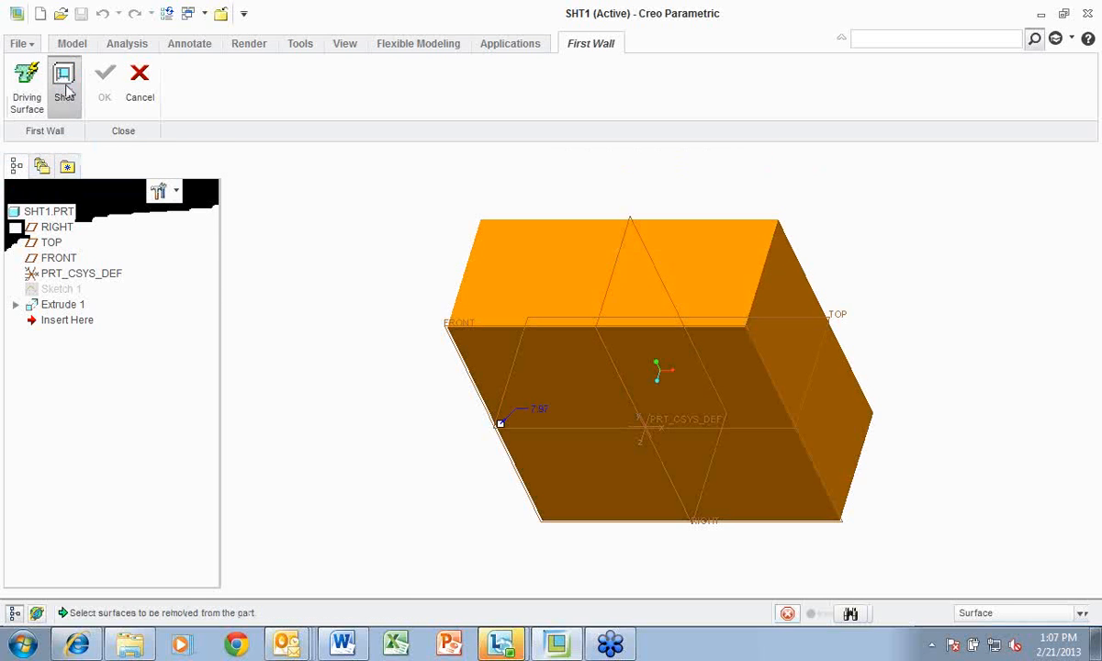
pyautogui.moveTo(396, 291); pyautogui.dragTo(333, 328, button='middle')
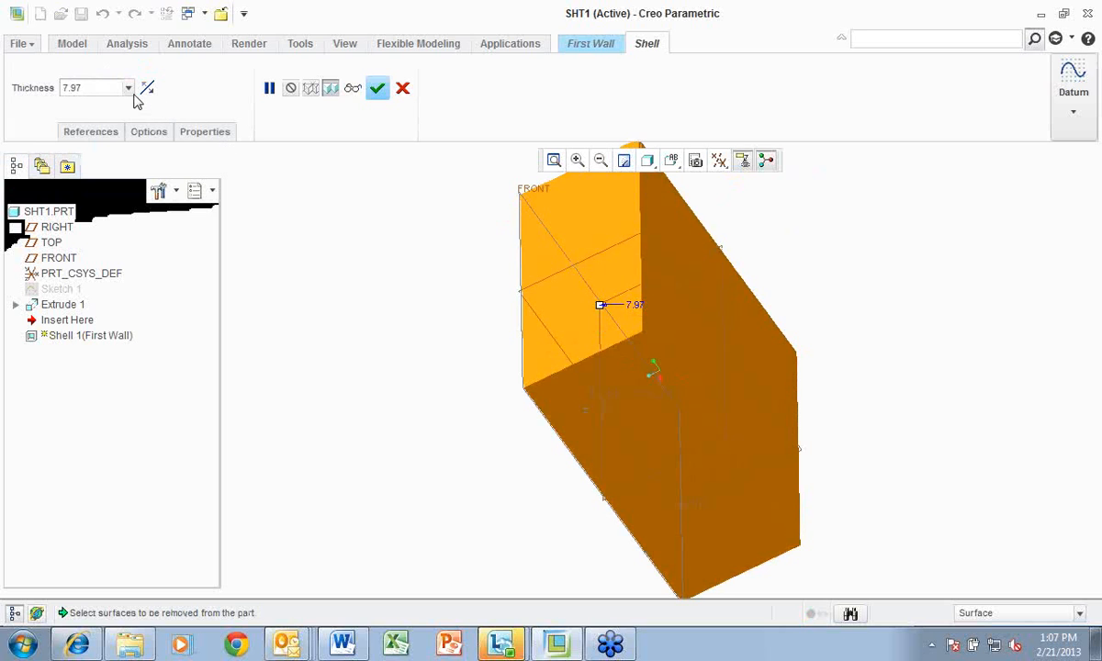
pyautogui.moveTo(108, 87); pyautogui.dragTo(63, 94)
pyautogui.write('5')
pyautogui.press('Return')
pyautogui.moveTo(329, 155); pyautogui.dragTo(593, 313, button='middle')
pyautogui.moveTo(893, 430); pyautogui.dragTo(749, 361, button='middle')
pyautogui.click(749, 361)
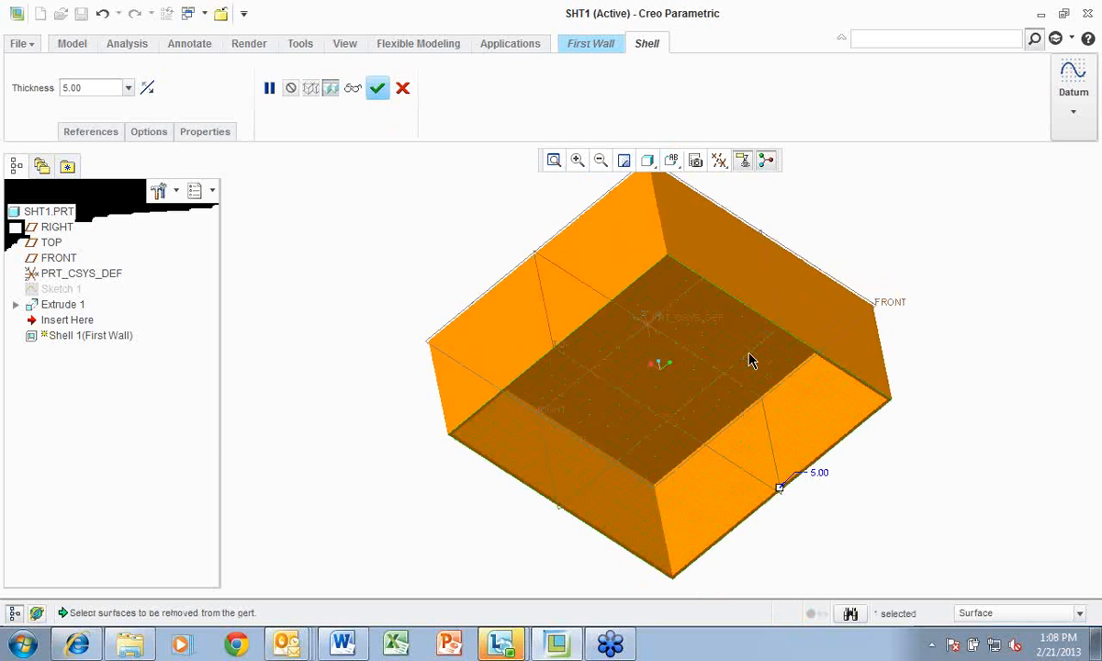
pyautogui.moveTo(934, 327); pyautogui.dragTo(699, 359, button='middle')
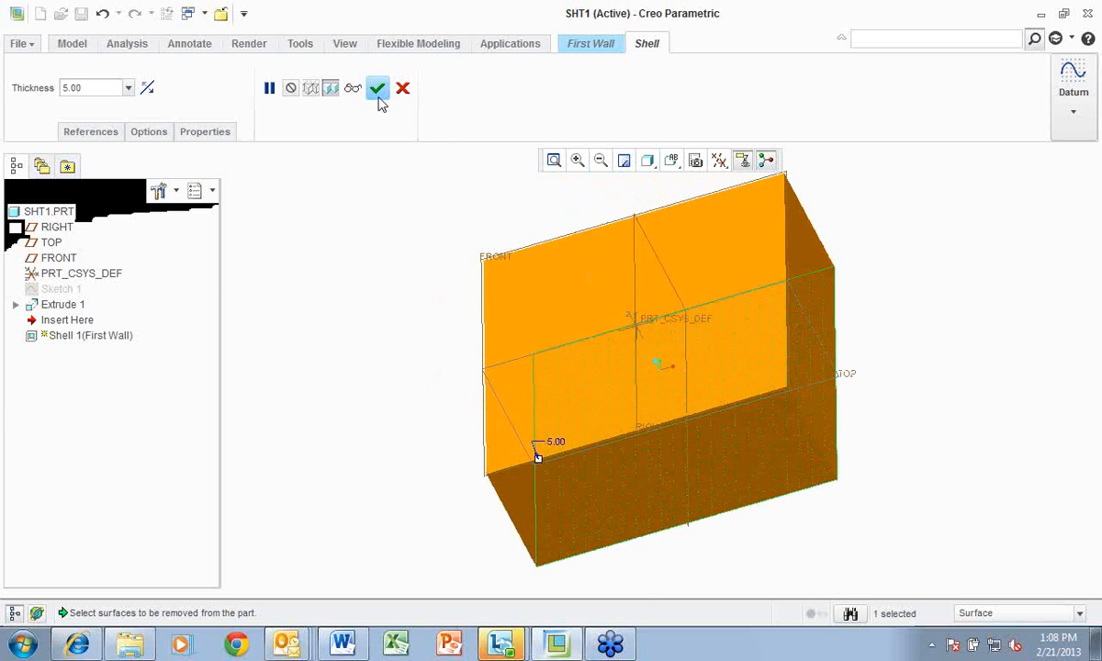
pyautogui.click(378, 88)
# Rip the four corner edges of the shelled box between its side walls using Edge Rip in a Conversion feature and complete the feature
pyautogui.moveTo(877, 388); pyautogui.dragTo(781, 287, button='middle')
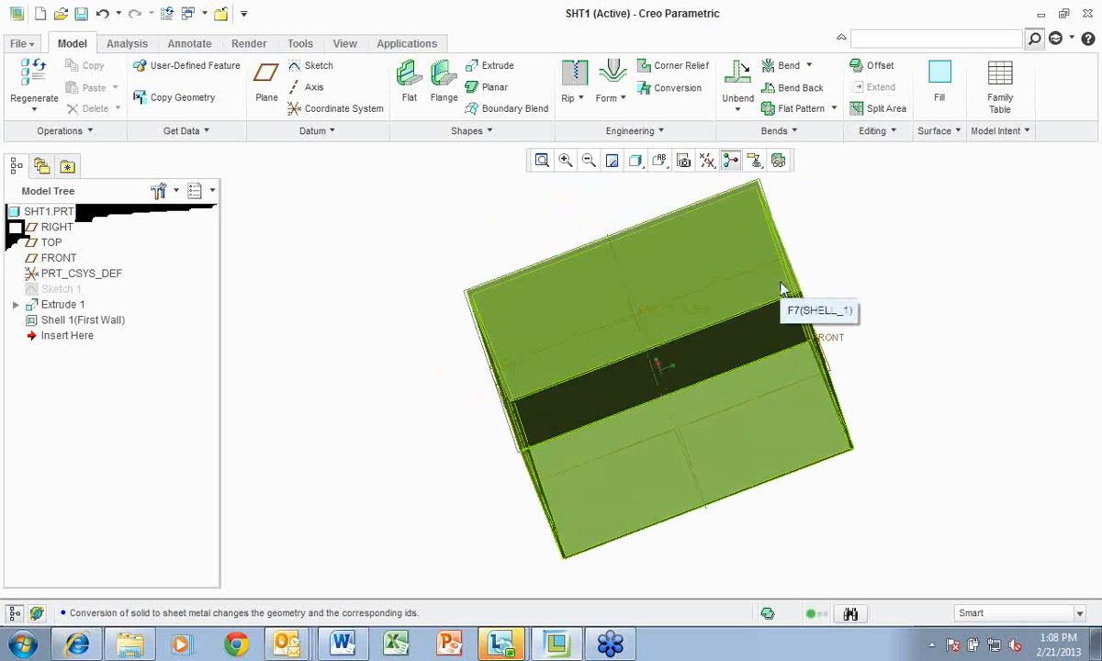
pyautogui.moveTo(923, 373); pyautogui.dragTo(902, 413, button='middle')
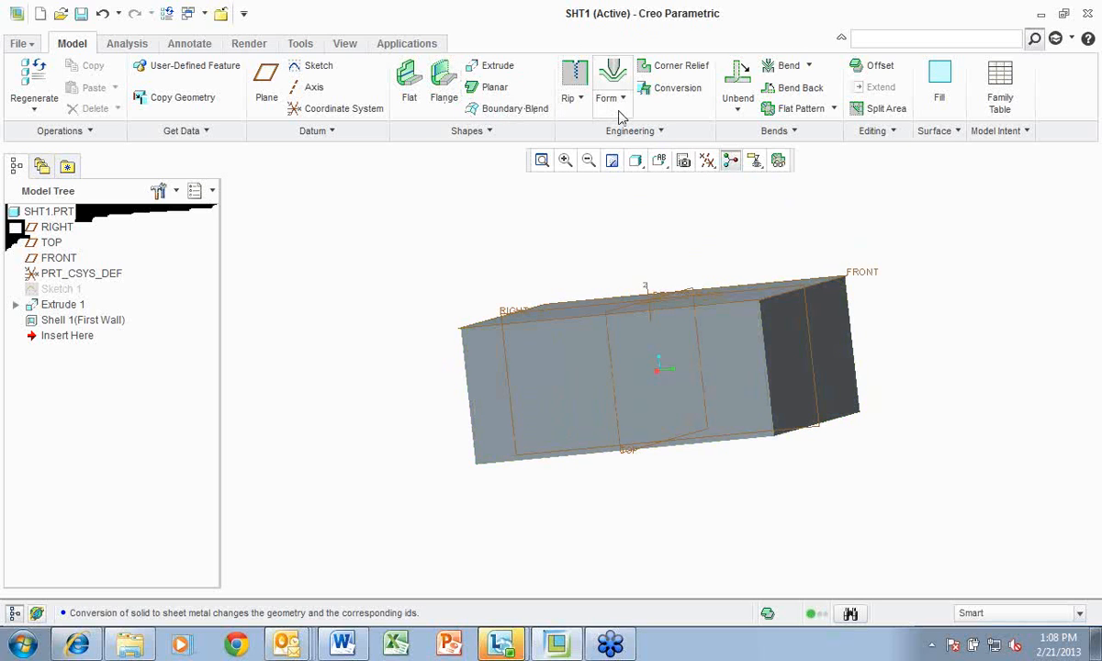
pyautogui.moveTo(704, 241); pyautogui.dragTo(698, 321, button='middle')
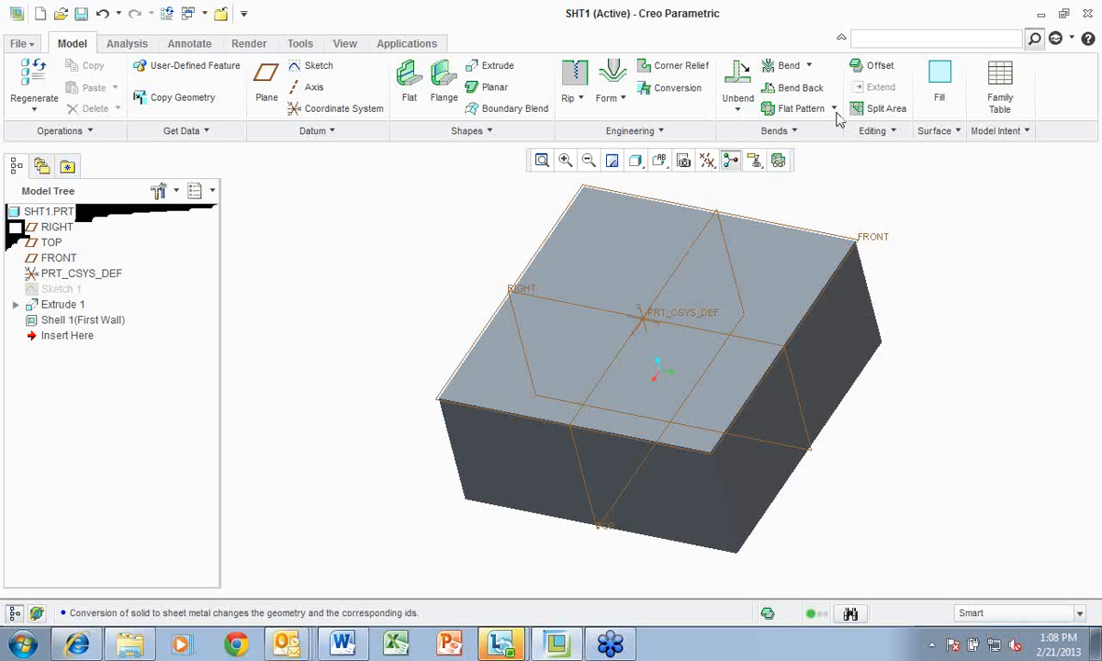
pyautogui.click(677, 93)
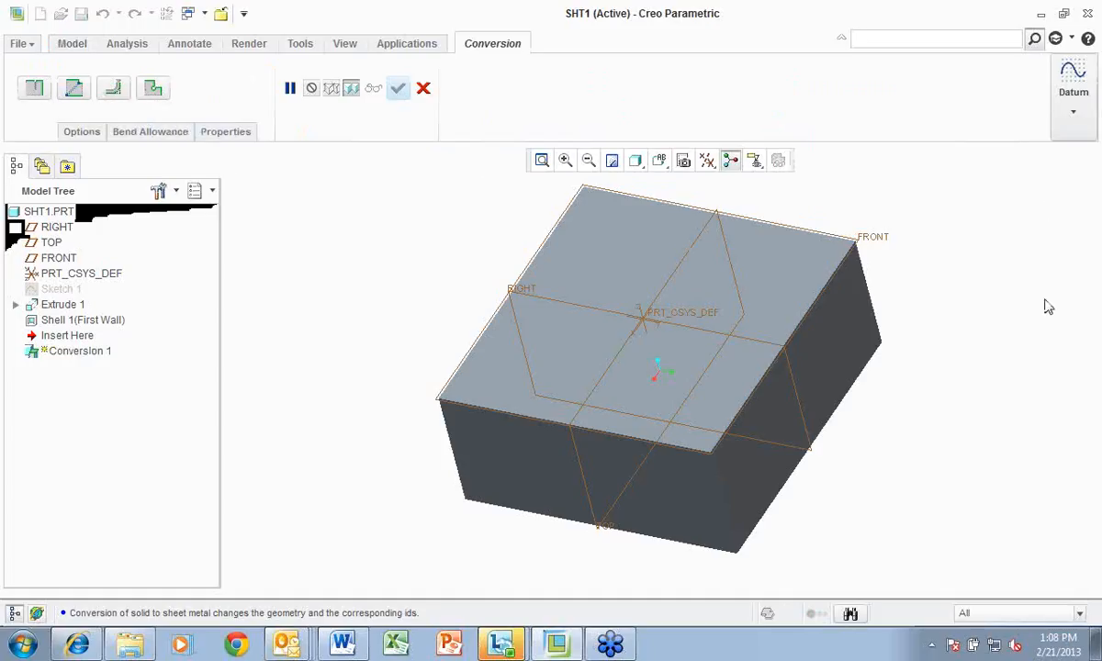
pyautogui.click(32, 89)
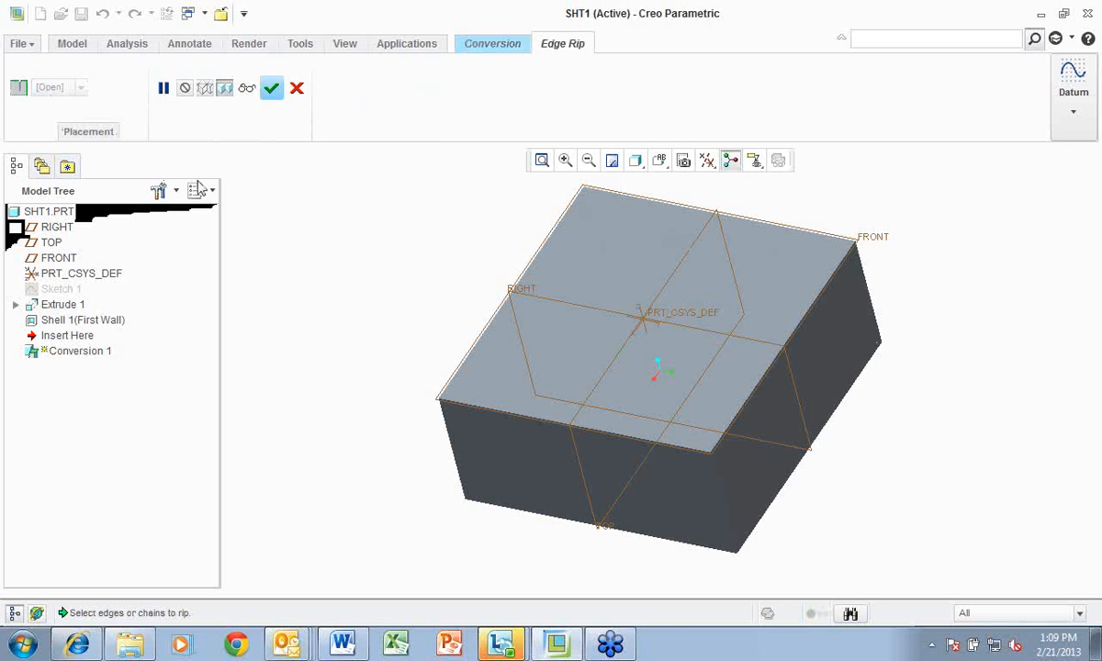
pyautogui.click(724, 499)
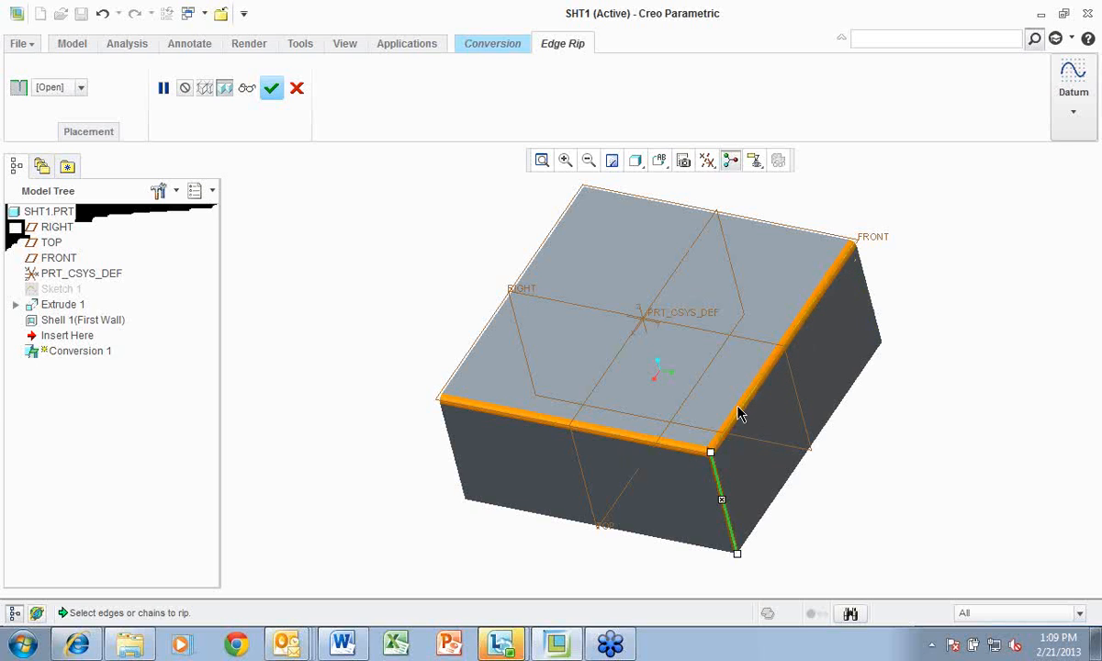
pyautogui.keyDown('ctrl'); pyautogui.click(877, 321); pyautogui.keyUp('ctrl')
pyautogui.moveTo(837, 393); pyautogui.dragTo(971, 421, button='middle')
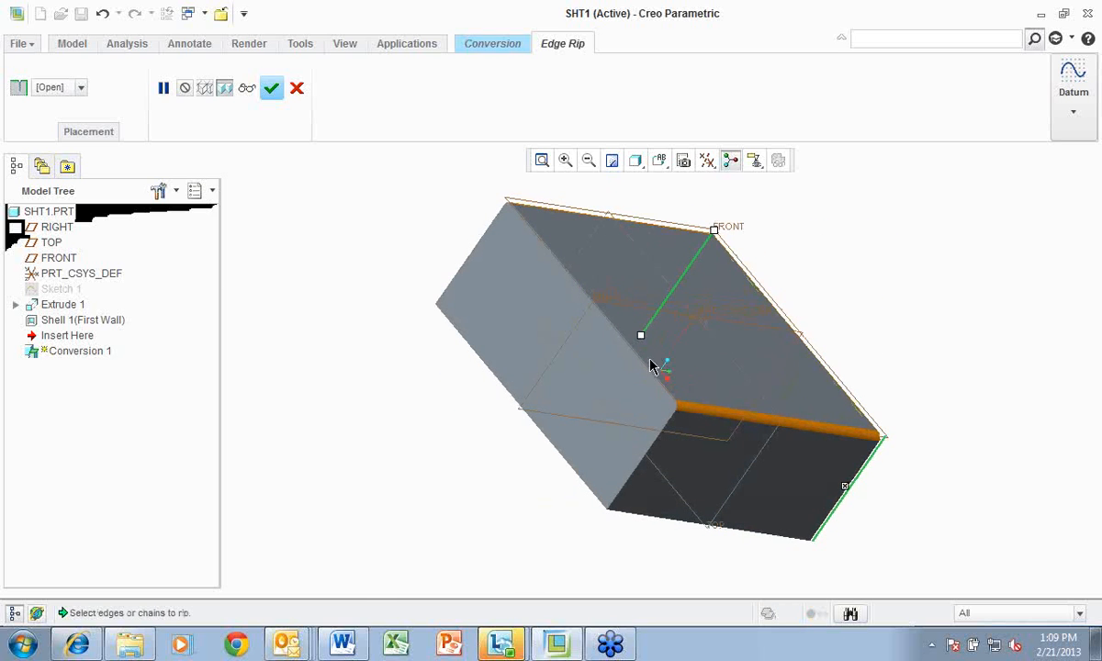
pyautogui.keyDown('ctrl'); pyautogui.click(485, 246); pyautogui.keyUp('ctrl')
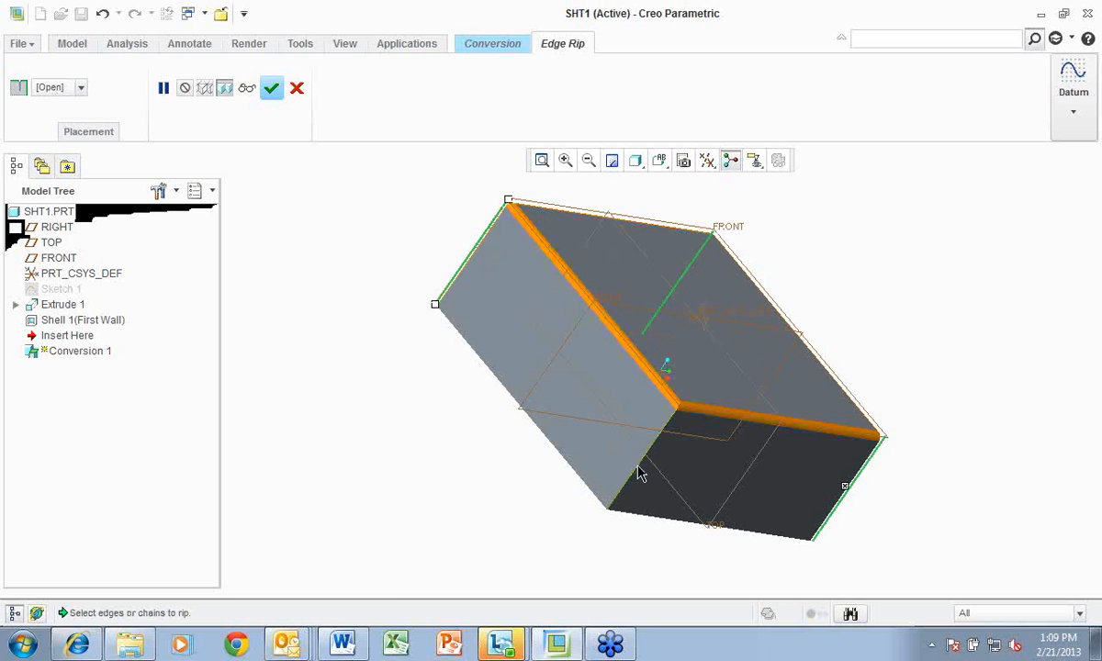
pyautogui.moveTo(940, 359); pyautogui.dragTo(850, 363, button='middle')
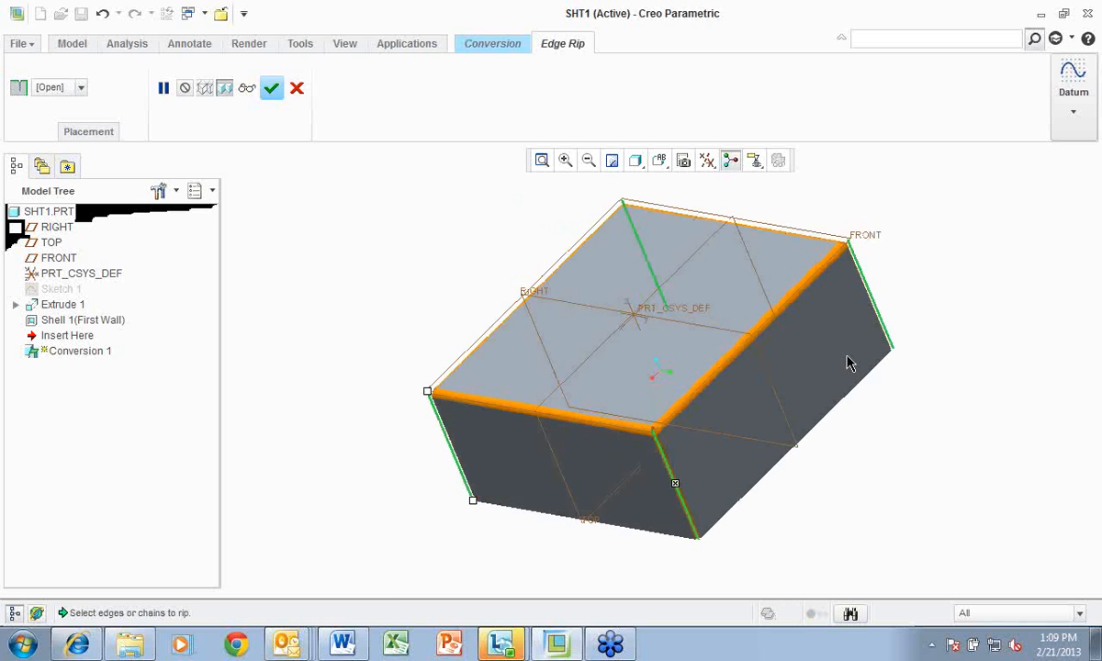
pyautogui.scroll(5, 652, 430)
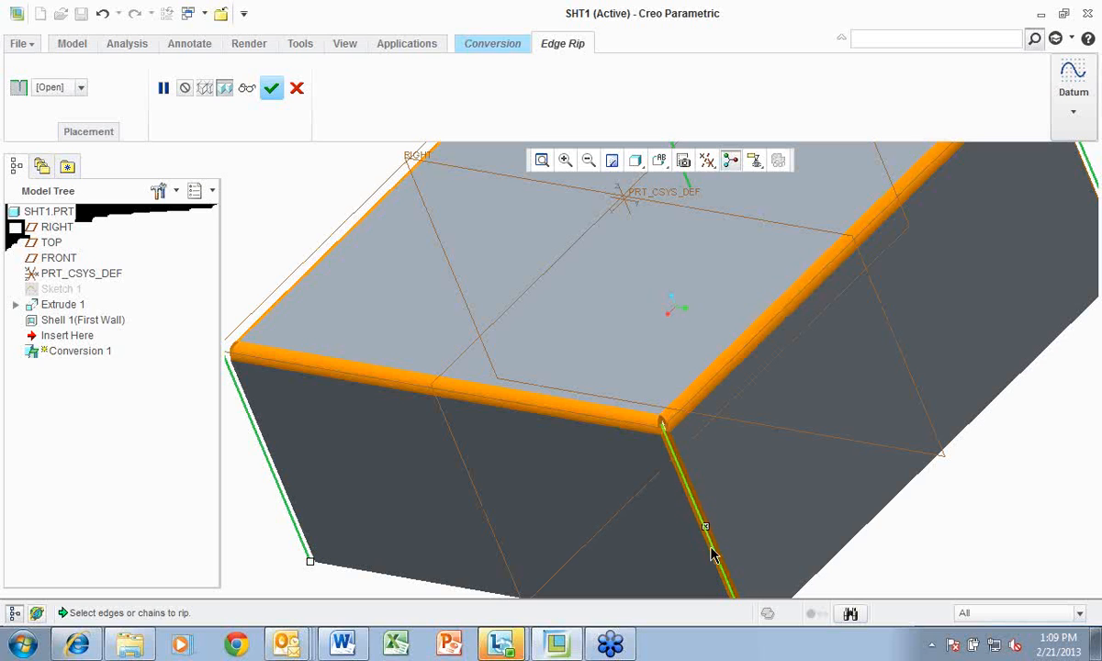
pyautogui.scroll(-5, 679, 428)
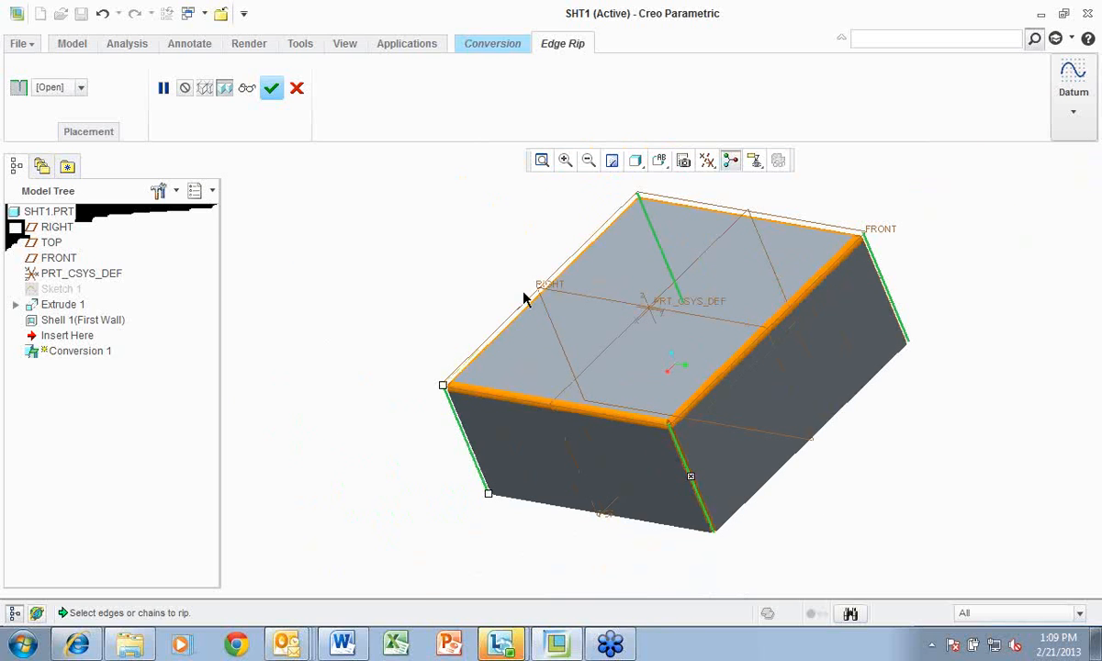
pyautogui.click(272, 89)
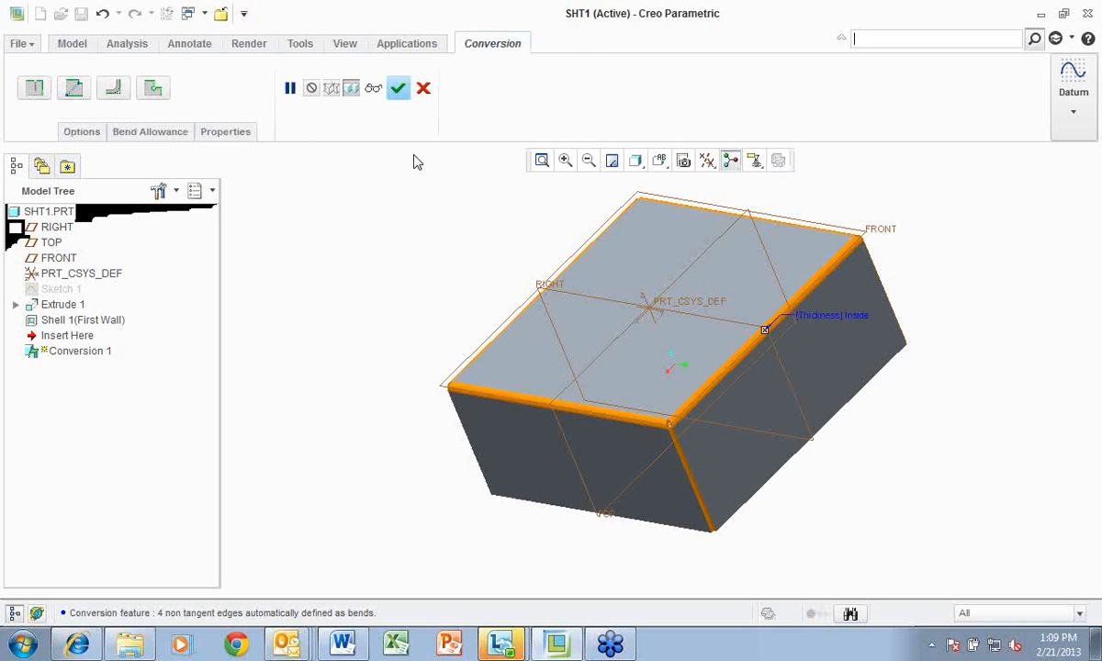
pyautogui.click(397, 88)
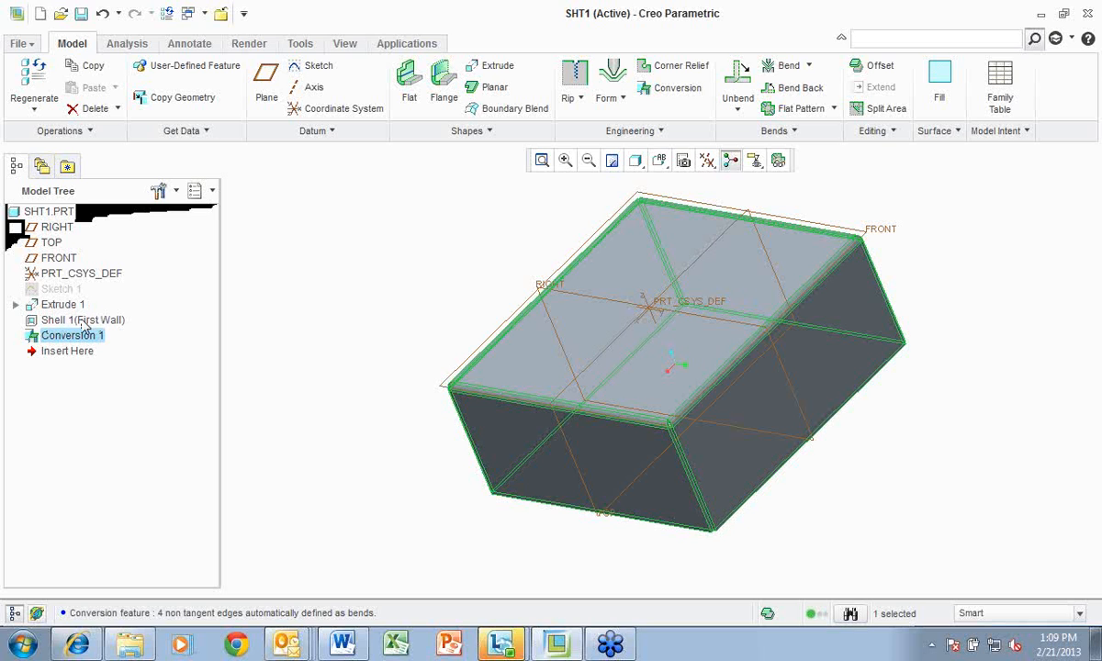
# Search the configuration options for flat, set enable_flat_state to yes, and cancel out of the options
pyautogui.moveTo(374, 315); pyautogui.dragTo(422, 317, button='middle')
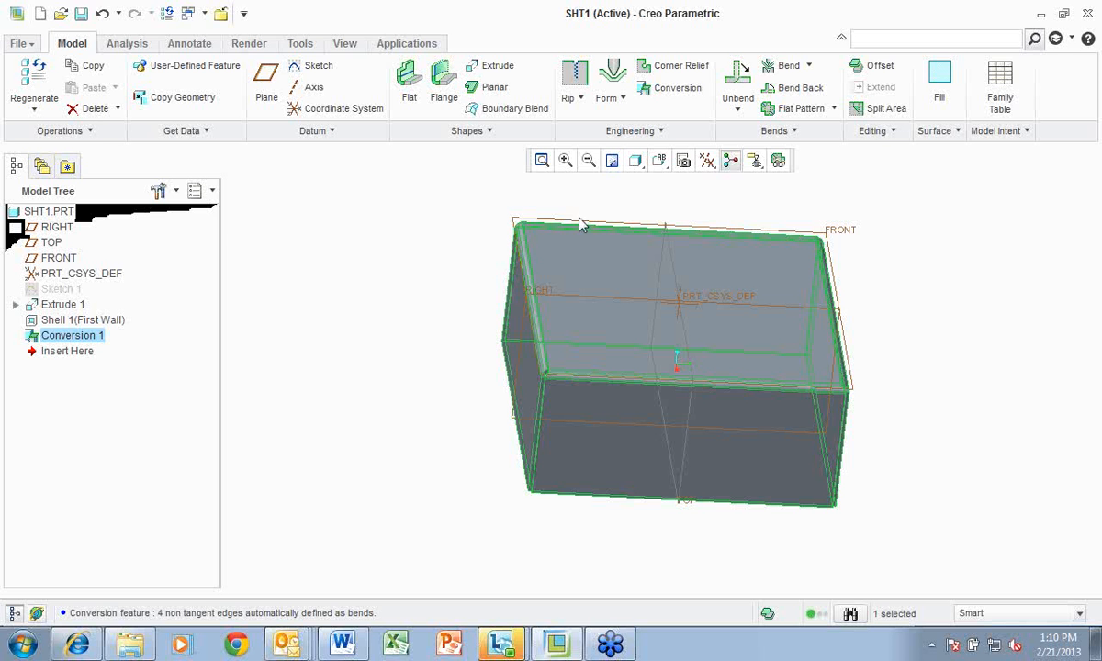
pyautogui.moveTo(438, 409)
pyautogui.mouseDown(button='middle')
pyautogui.moveTo(441, 363)
pyautogui.moveTo(377, 362)
pyautogui.moveTo(376, 352)
pyautogui.moveTo(421, 344)
pyautogui.mouseUp(button='middle')
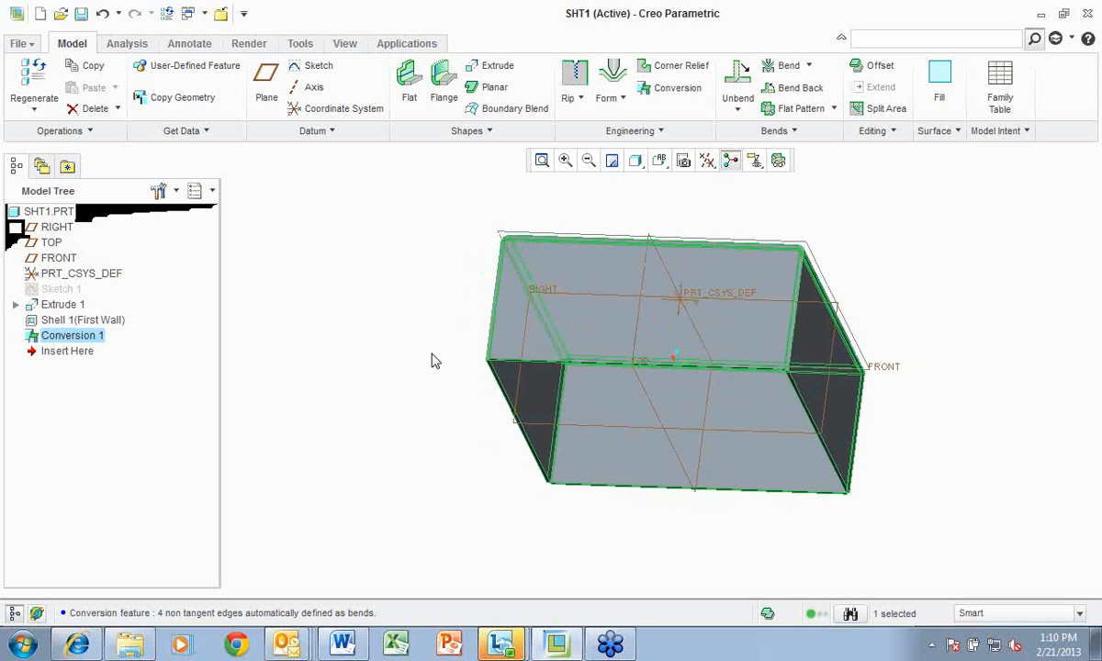
pyautogui.click(24, 48)
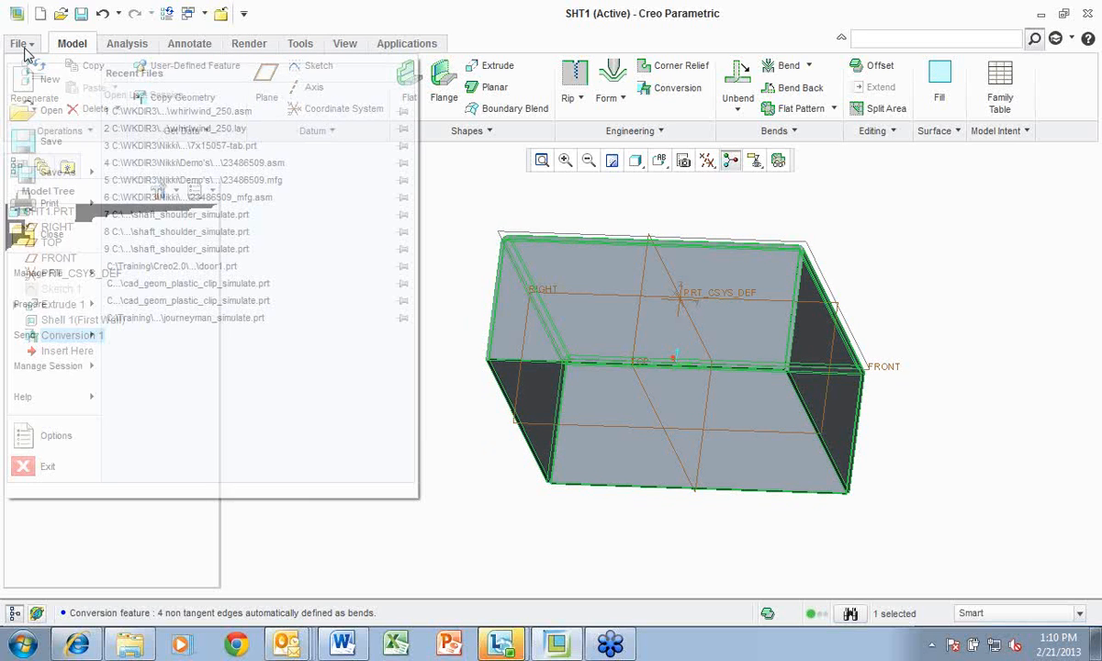
pyautogui.click(52, 439)
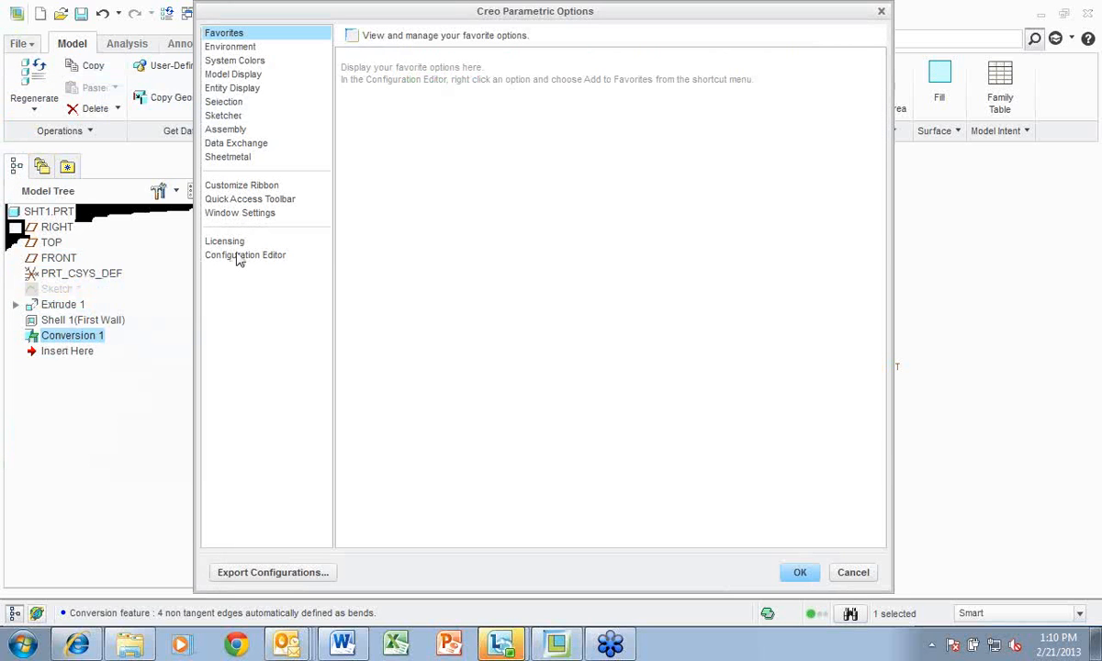
pyautogui.click(240, 257)
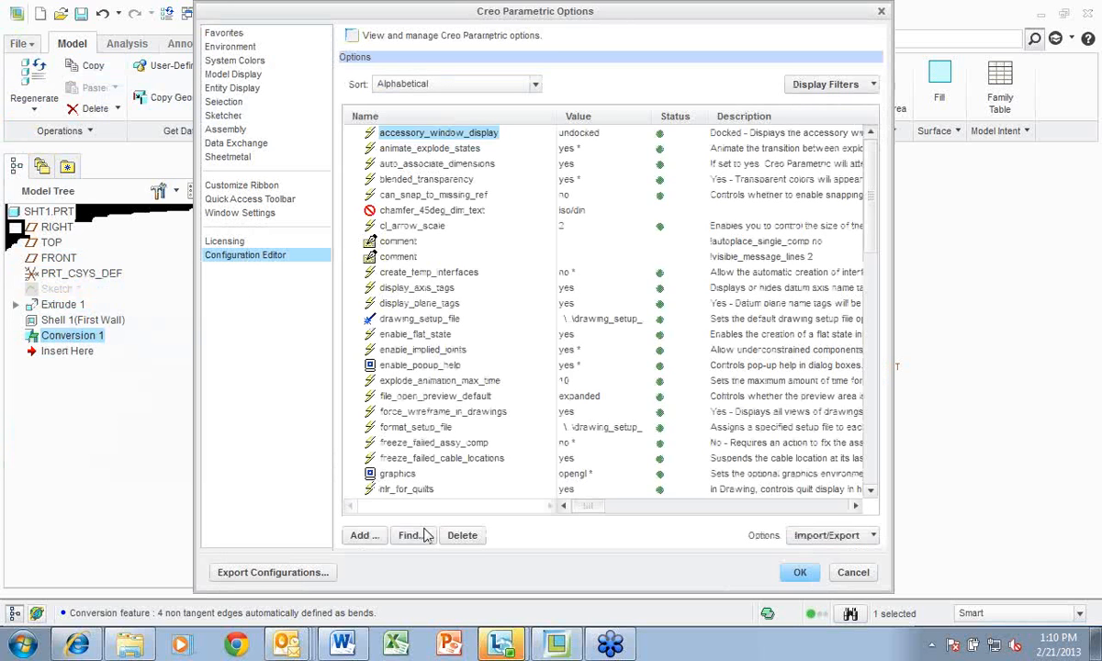
pyautogui.click(411, 535)
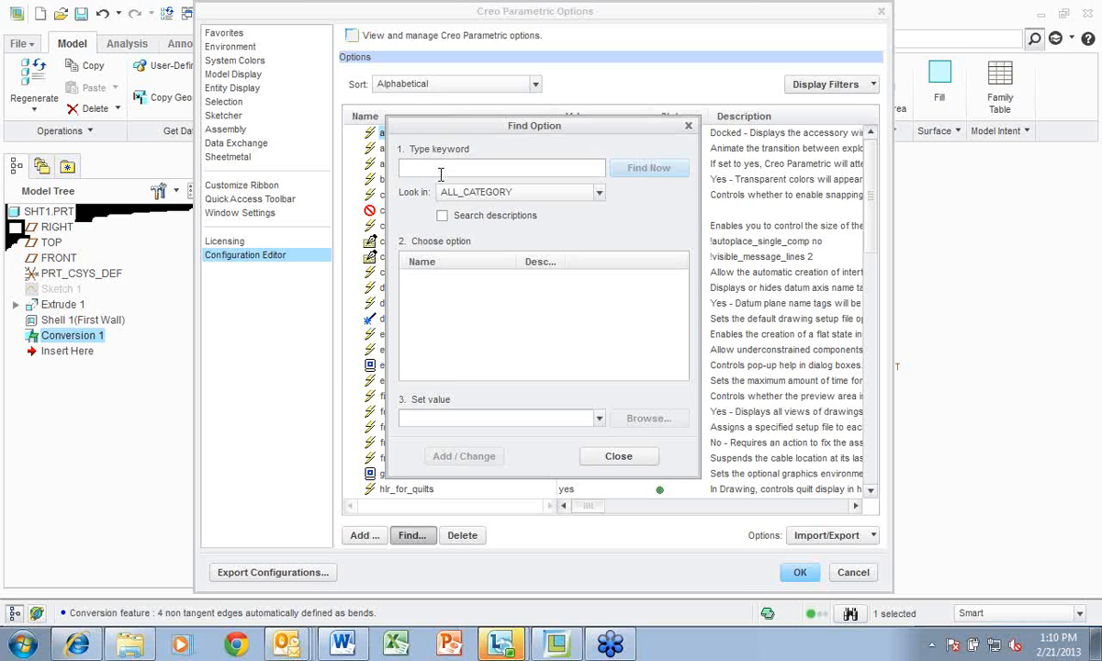
pyautogui.write('fa')
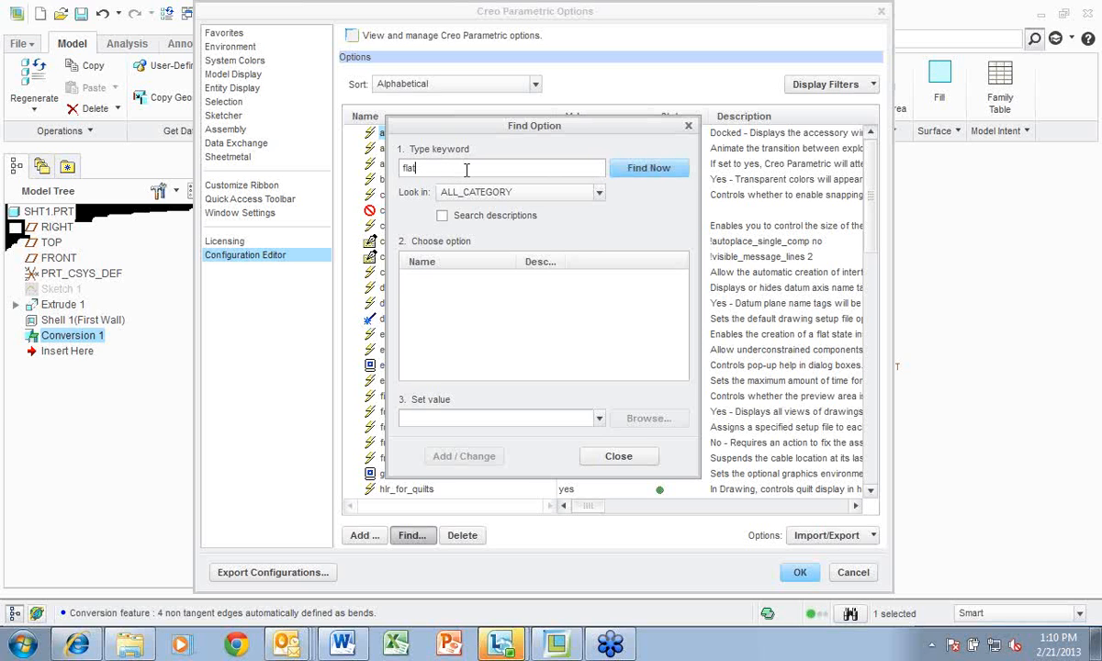
pyautogui.click(649, 170)
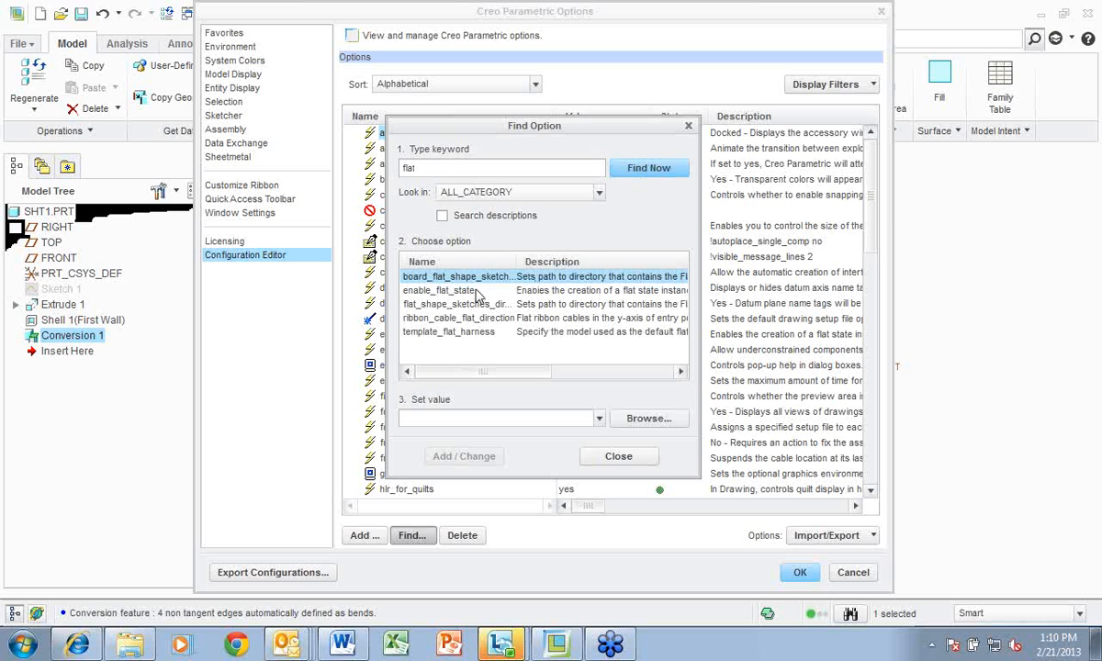
pyautogui.click(441, 291)
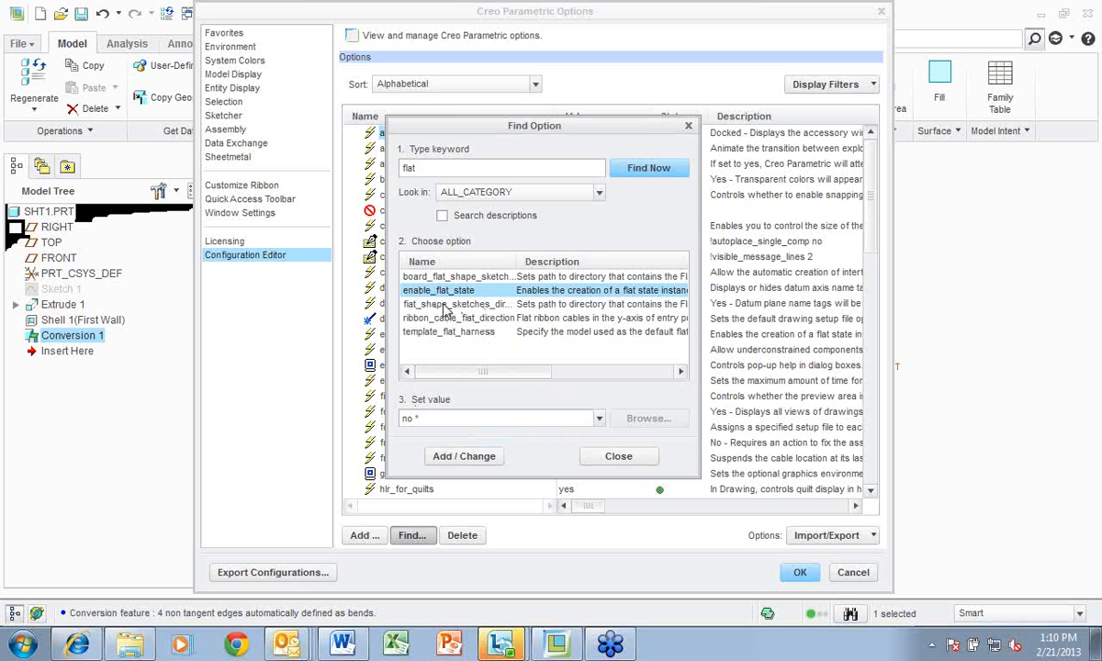
pyautogui.click(599, 420)
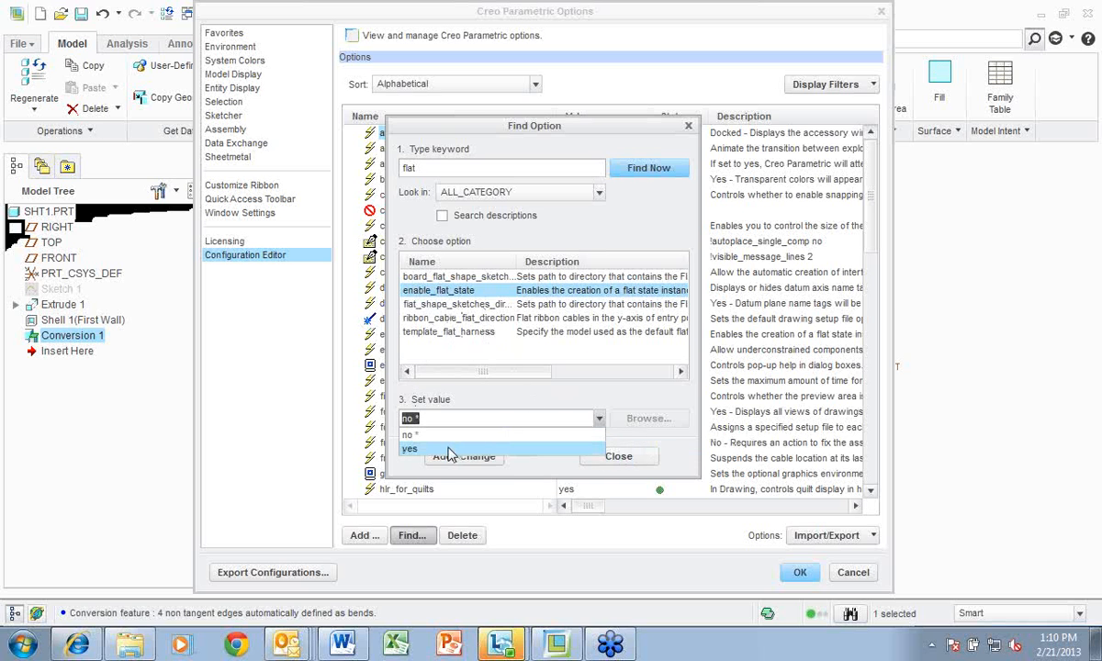
pyautogui.click(444, 449)
pyautogui.click(466, 456)
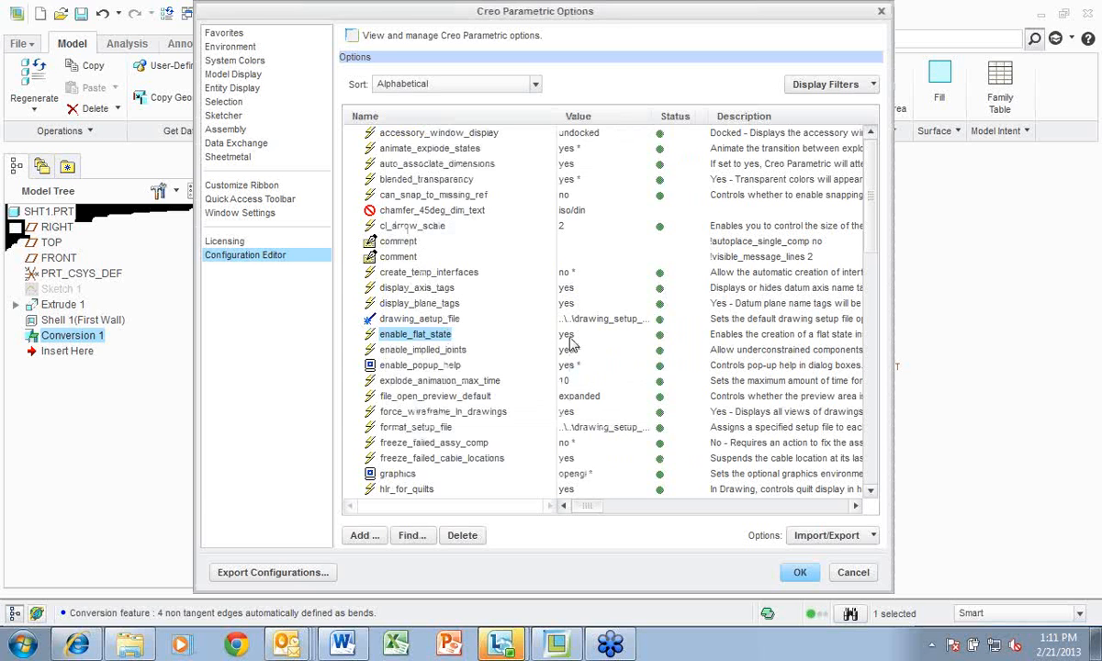
pyautogui.click(852, 572)
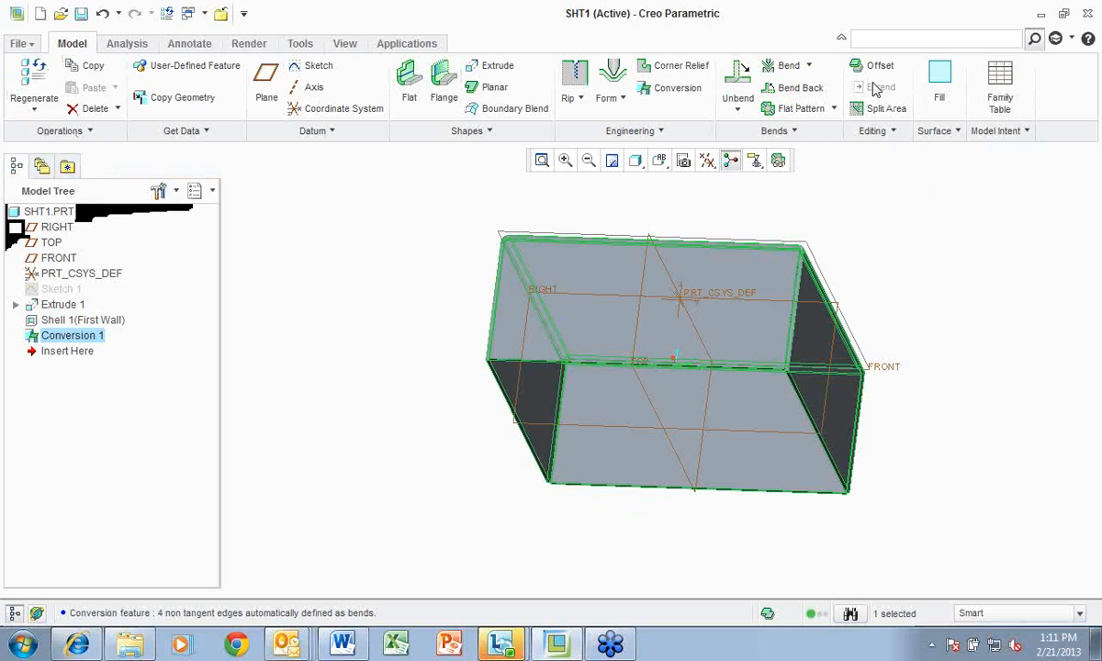
pyautogui.click(127, 43)
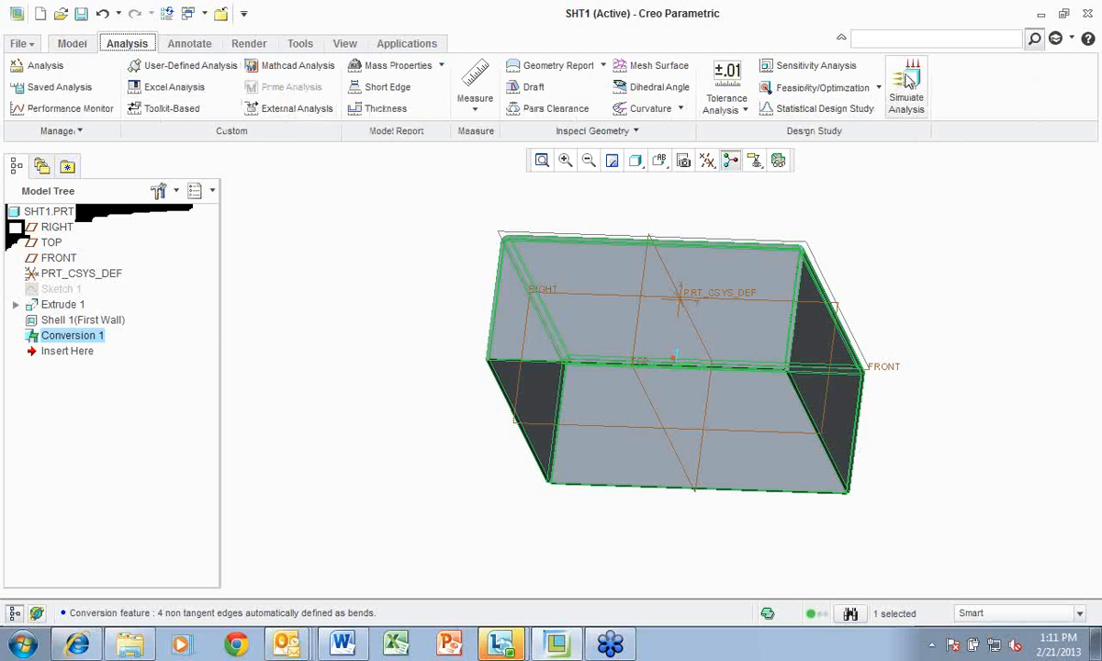
pyautogui.click(189, 43)
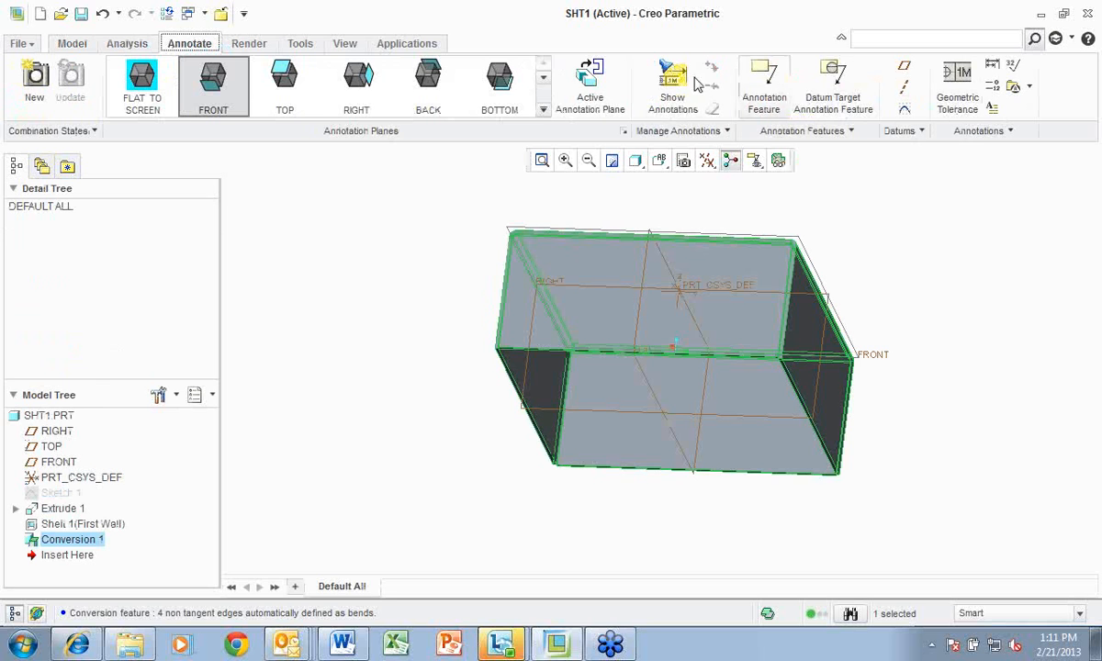
pyautogui.click(248, 45)
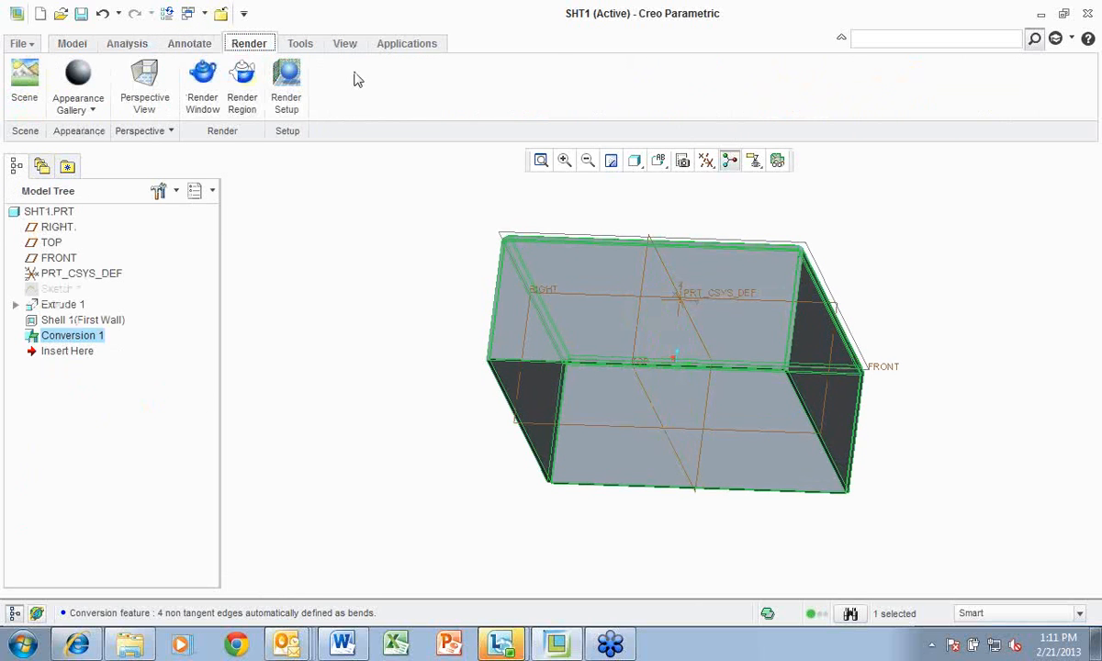
pyautogui.click(302, 45)
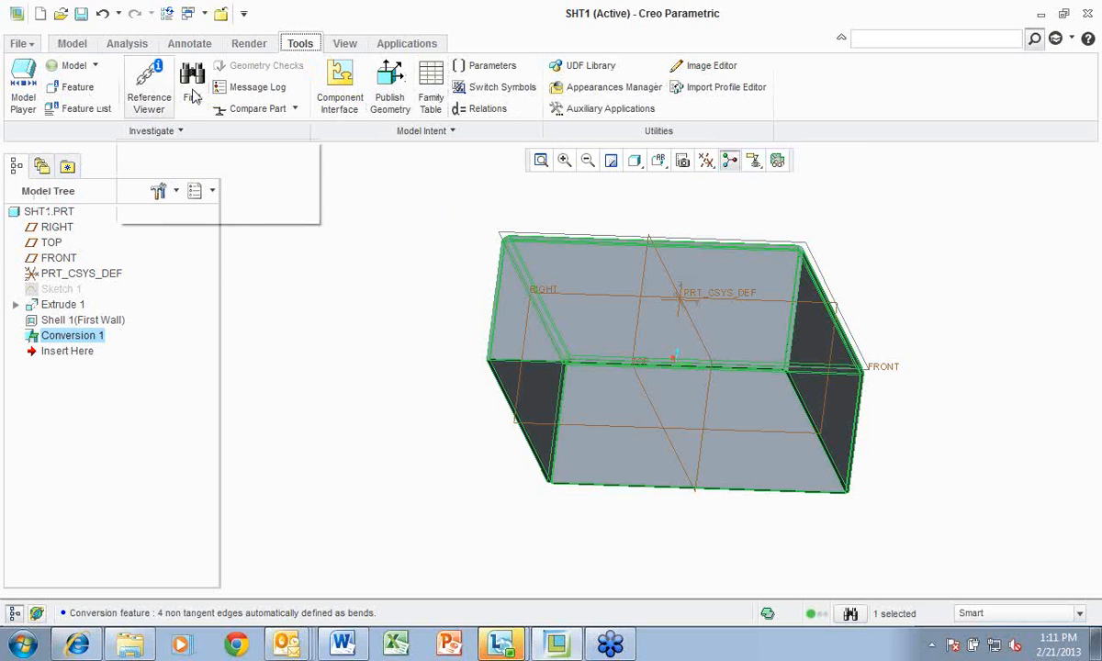
pyautogui.click(349, 46)
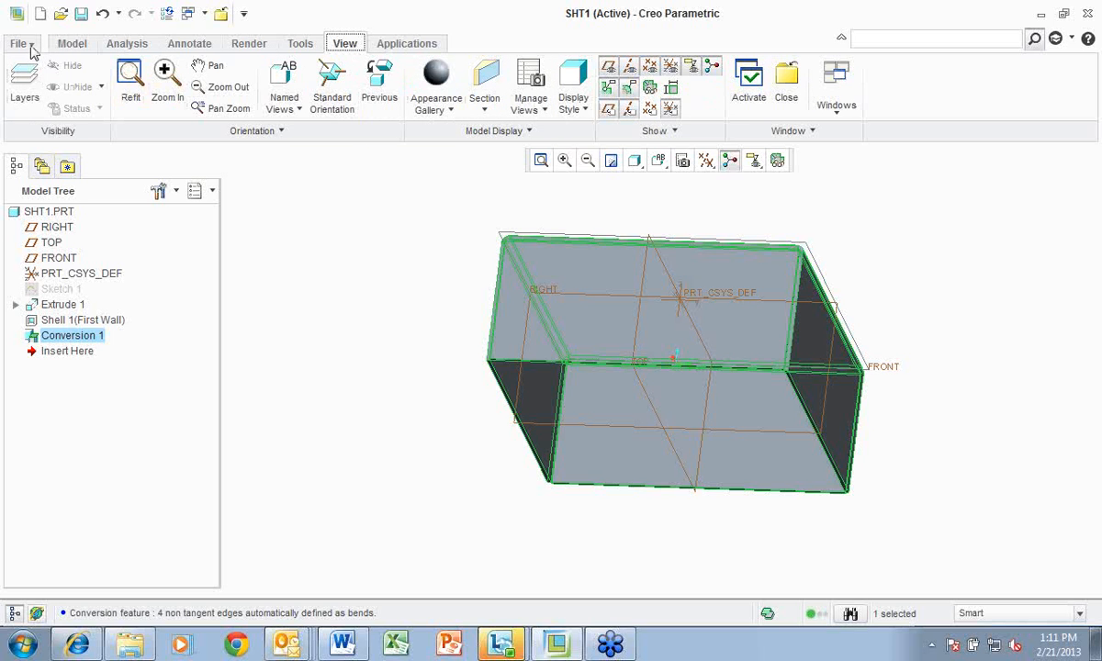
pyautogui.click(71, 48)
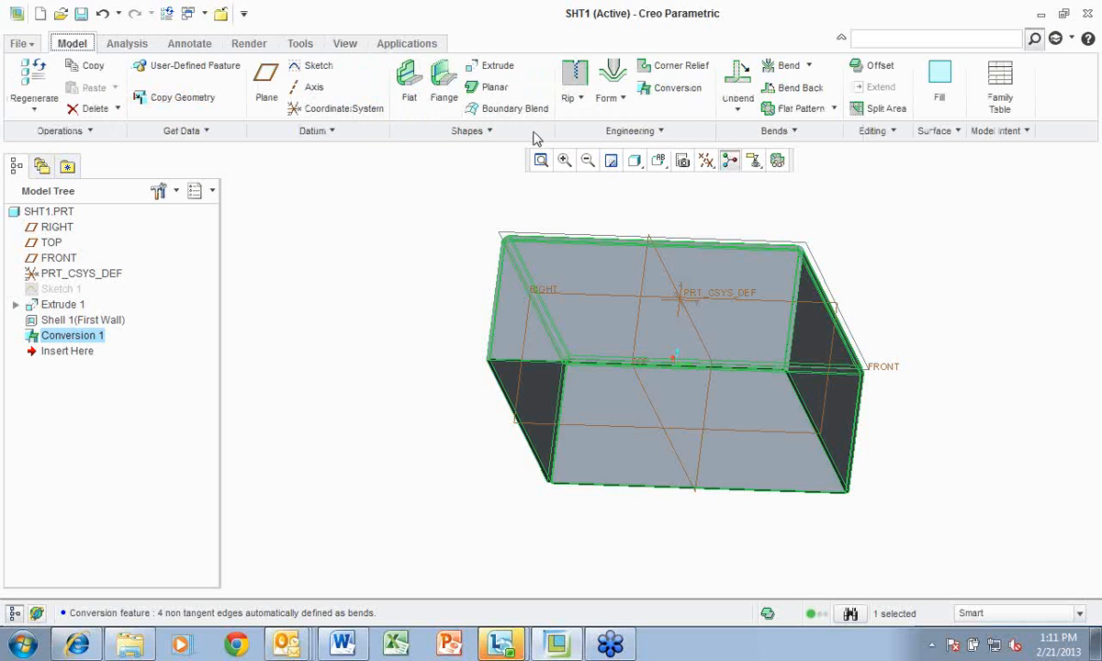
# Open the model properties and start changing the sheetmetal part's flat state instances
pyautogui.click(18, 44)
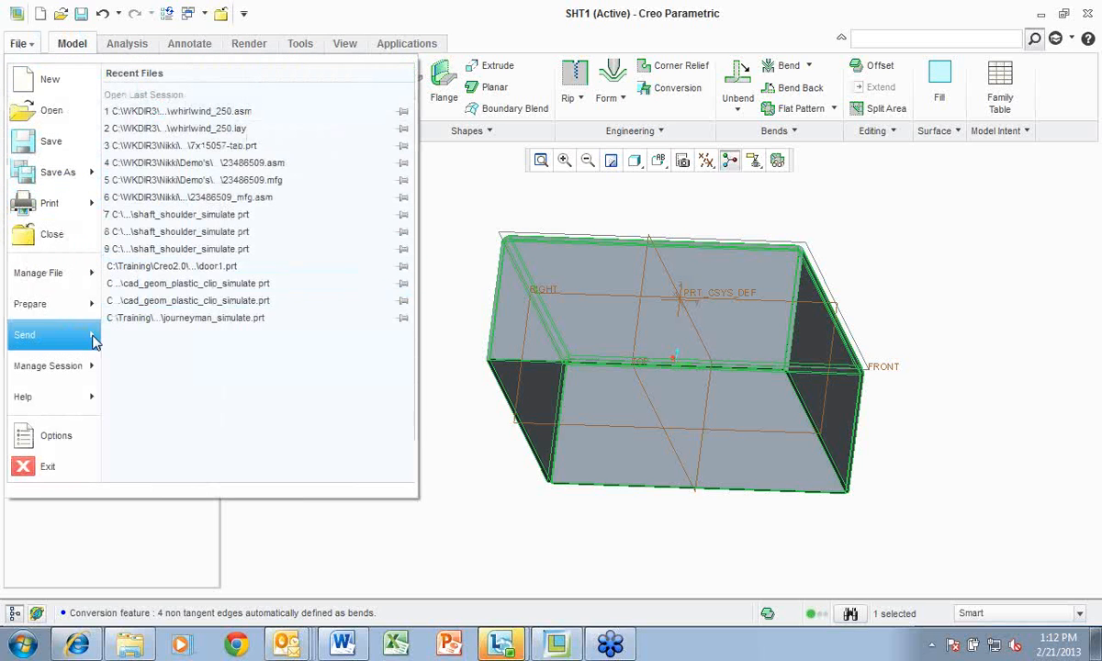
pyautogui.moveTo(63, 365)
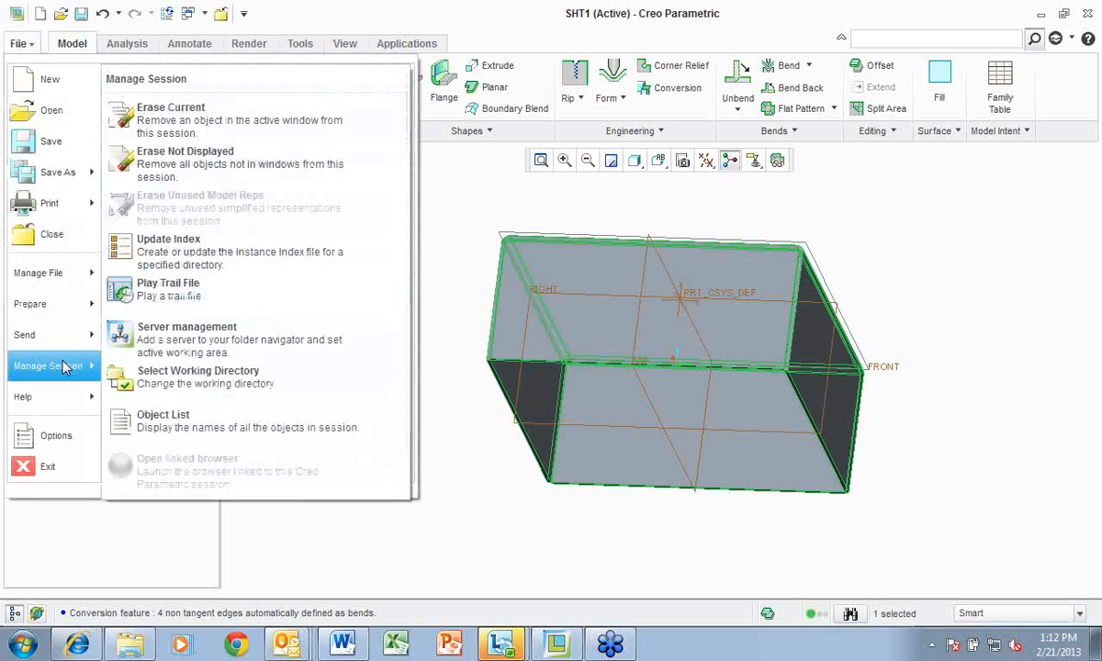
pyautogui.moveTo(47, 315)
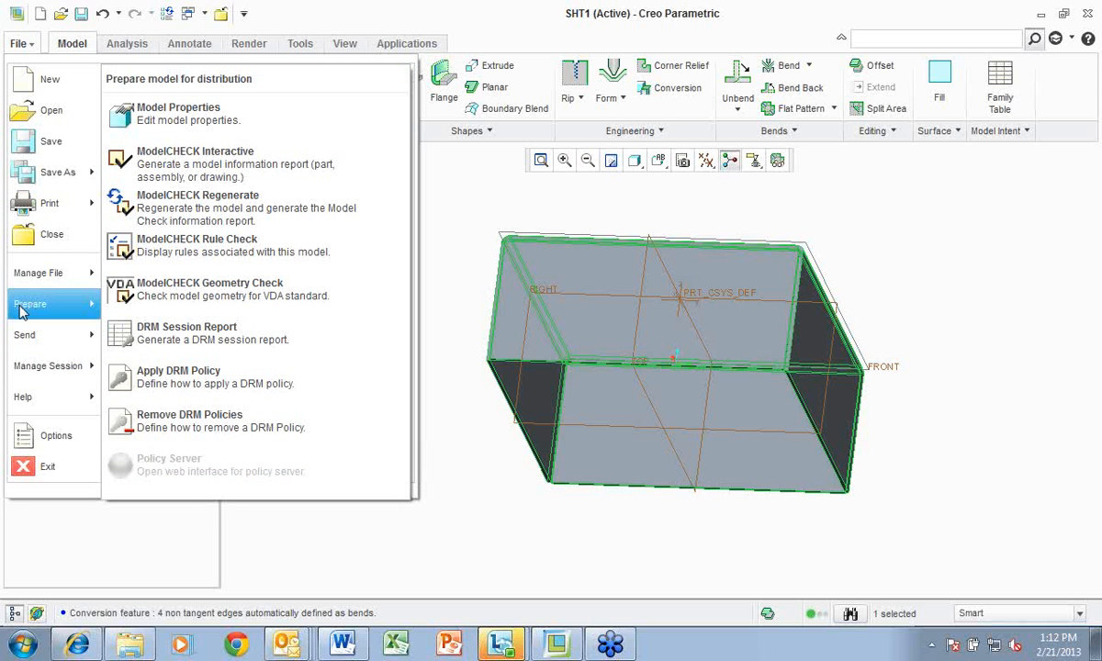
pyautogui.click(40, 311)
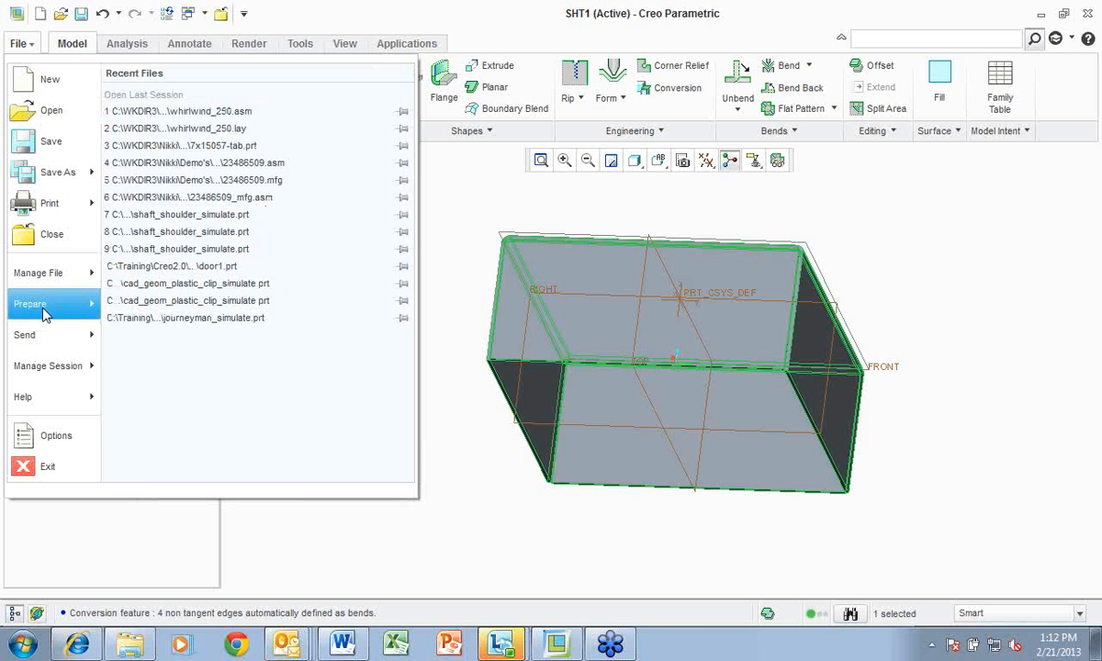
pyautogui.click(47, 312)
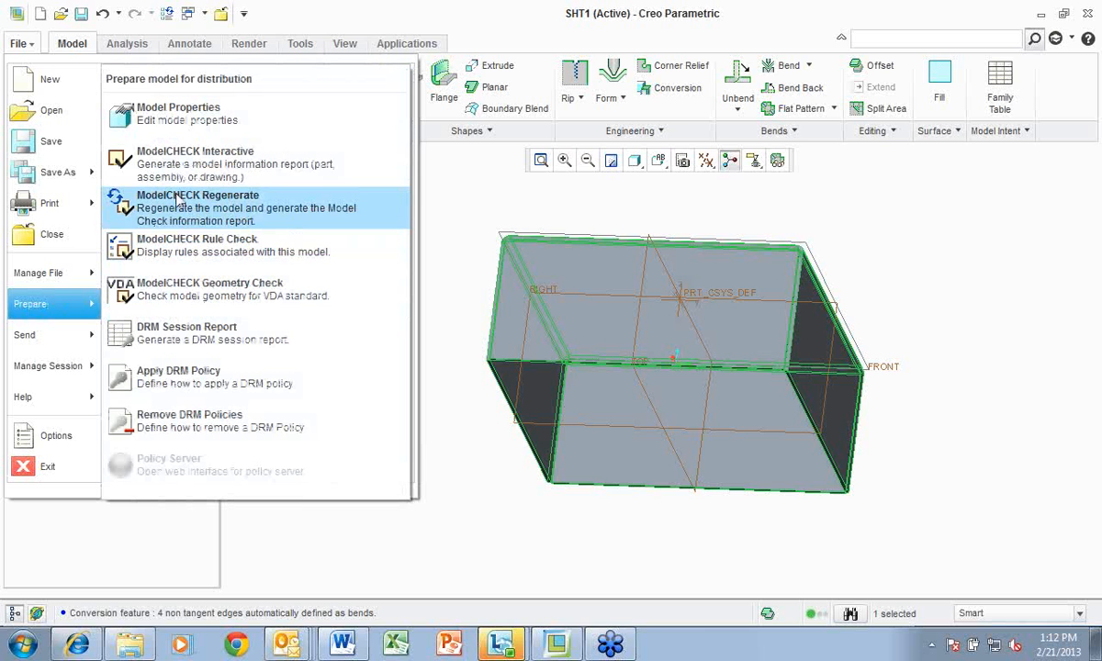
pyautogui.click(180, 126)
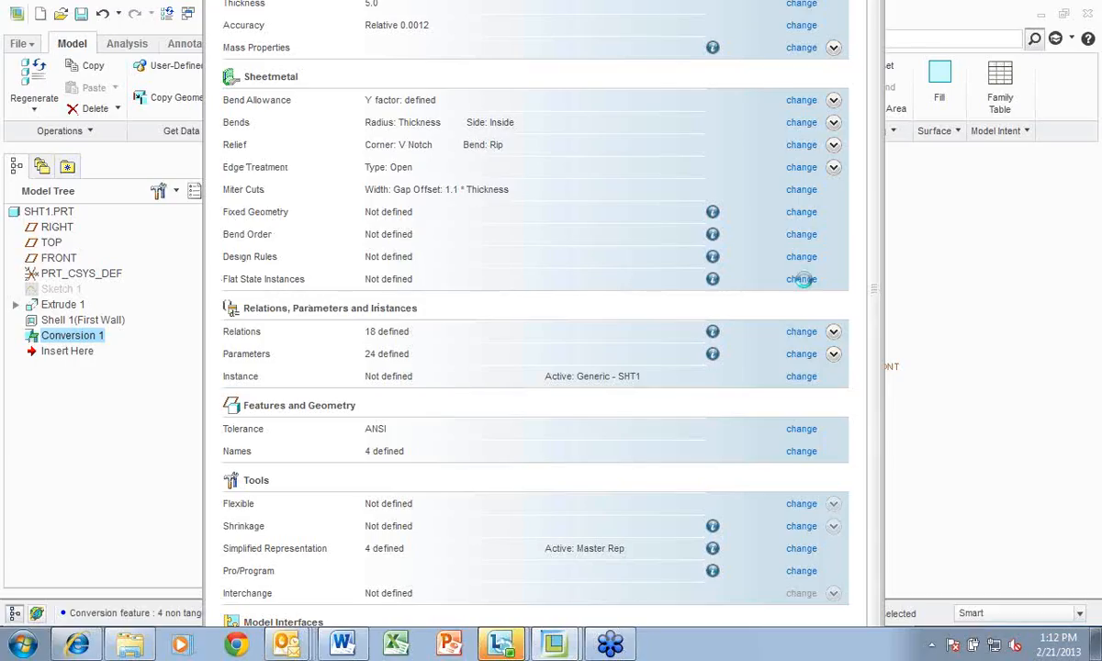
pyautogui.click(802, 279)
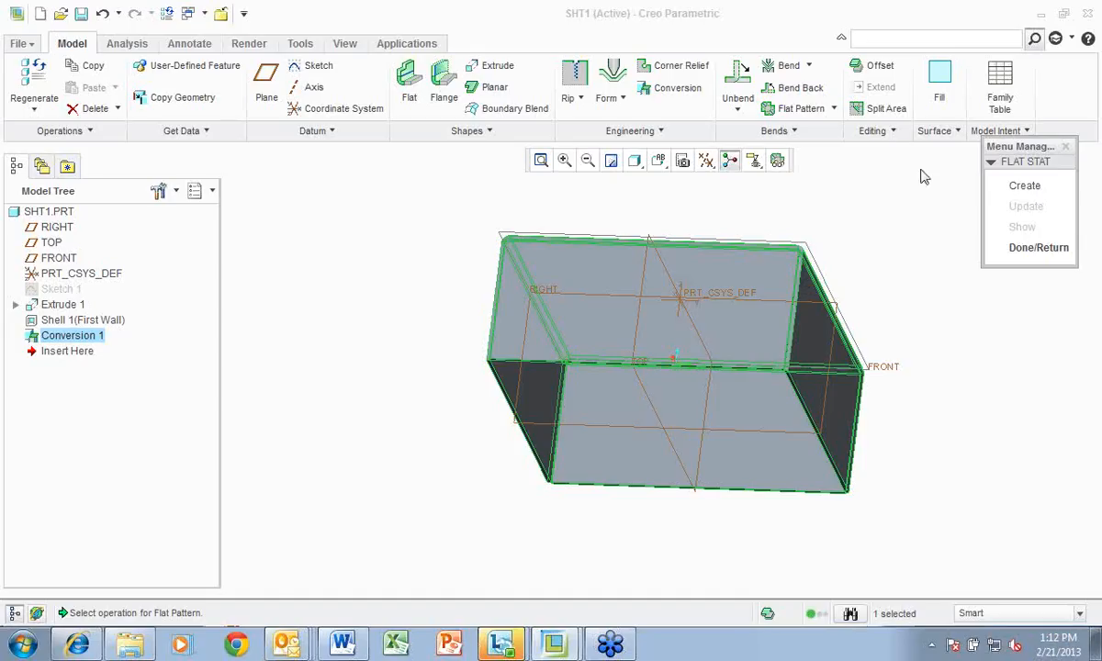
# Create the flat pattern instance SHT1_FLAT1 from the Fully Formed part state, keeping the large face at the FRONT plane fixed during unbending
pyautogui.click(1035, 193)
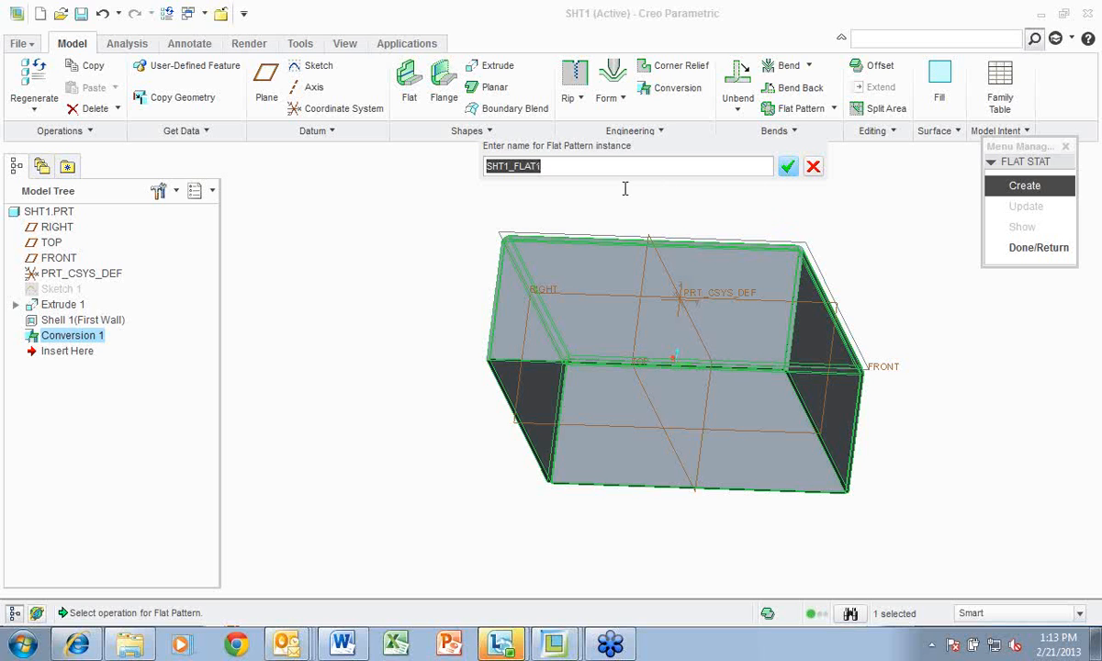
pyautogui.click(787, 166)
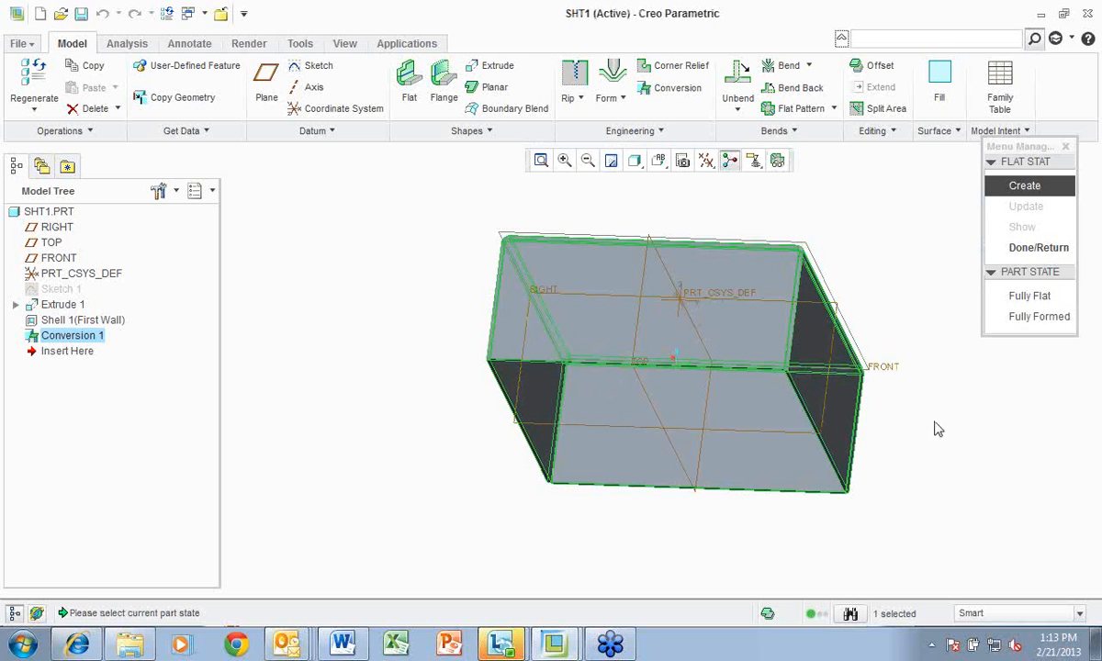
pyautogui.moveTo(762, 298); pyautogui.dragTo(742, 367, button='middle')
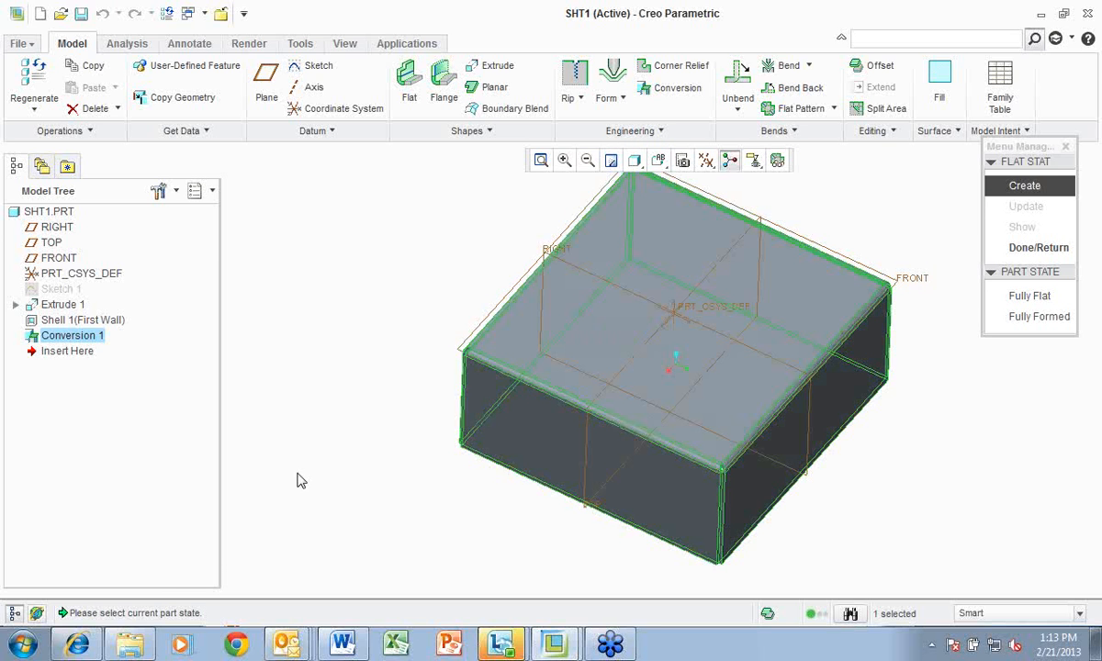
pyautogui.click(151, 633)
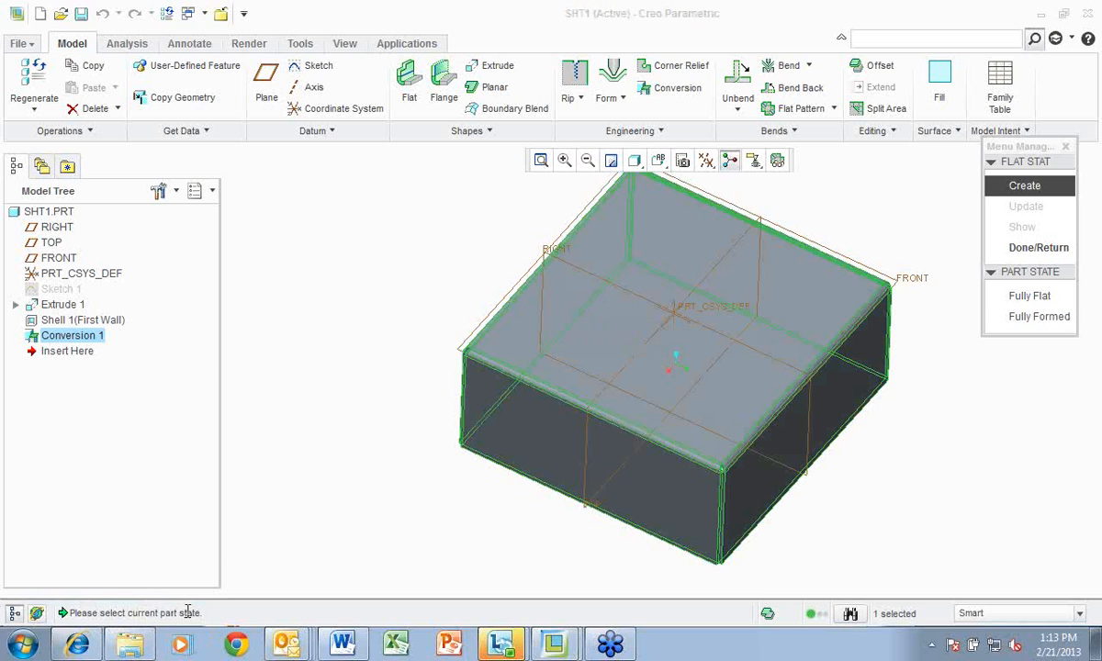
pyautogui.click(1003, 296)
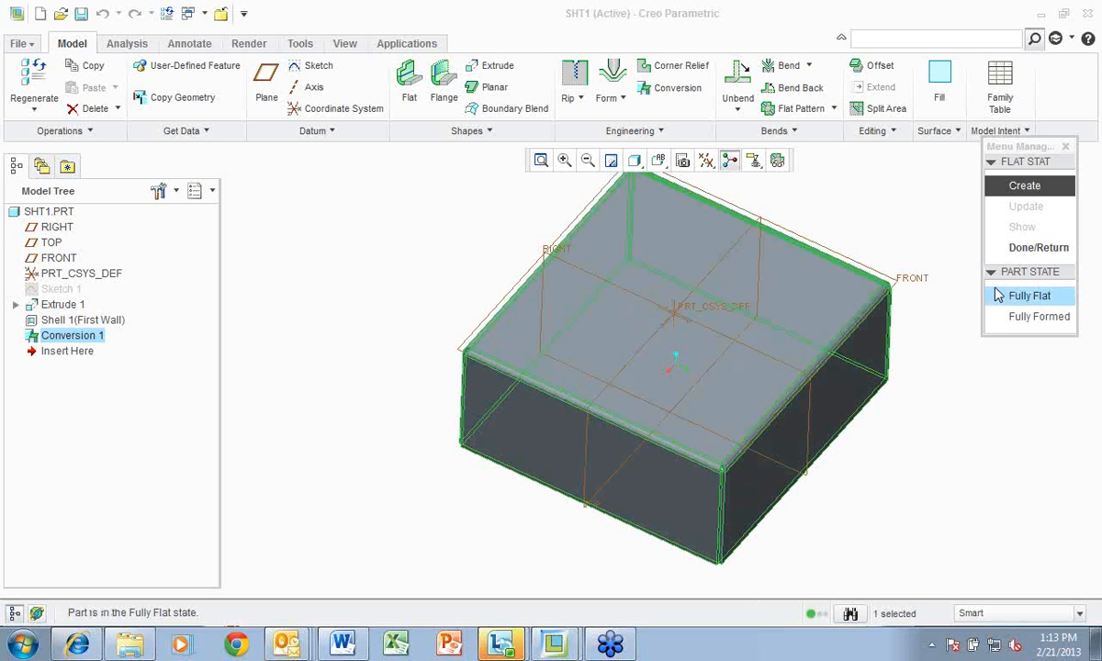
pyautogui.click(1004, 316)
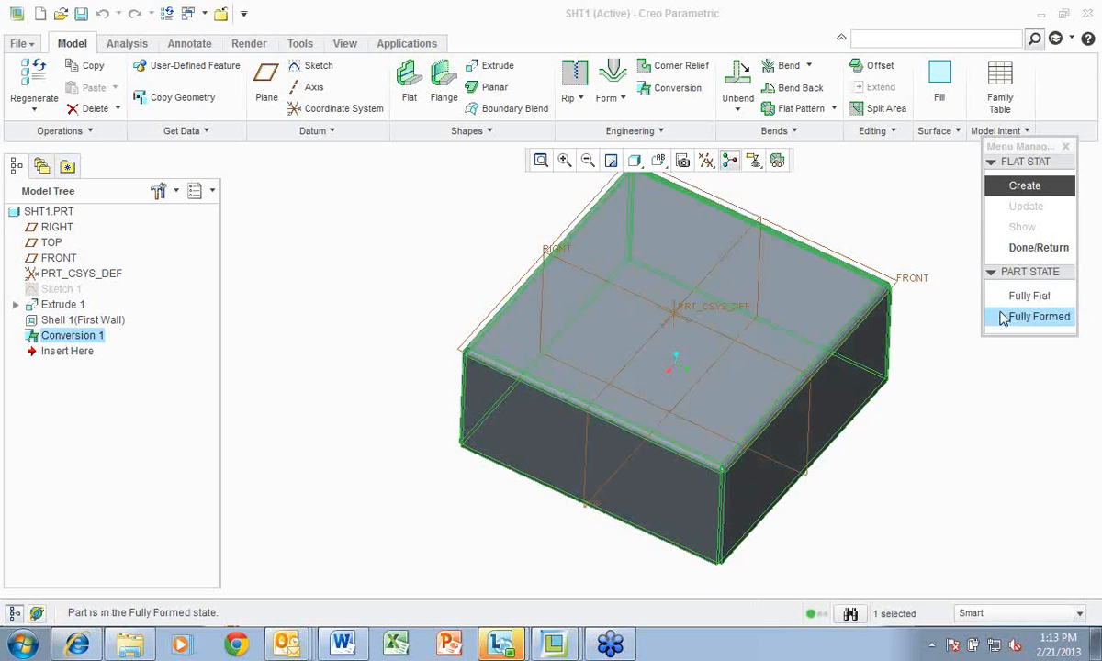
pyautogui.click(1031, 323)
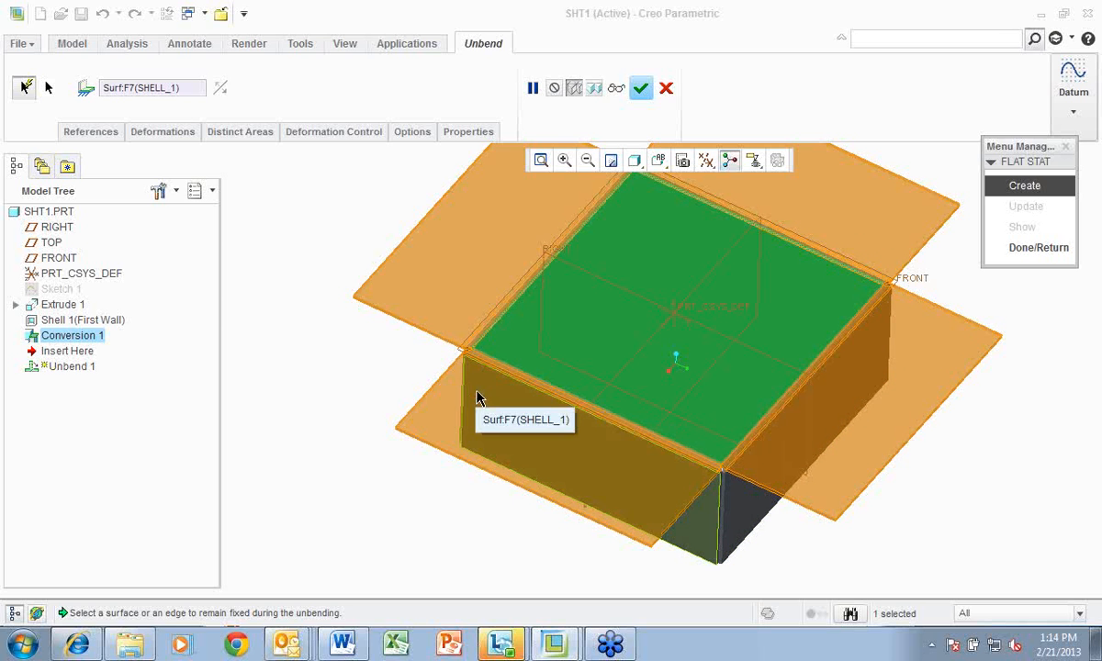
pyautogui.click(640, 90)
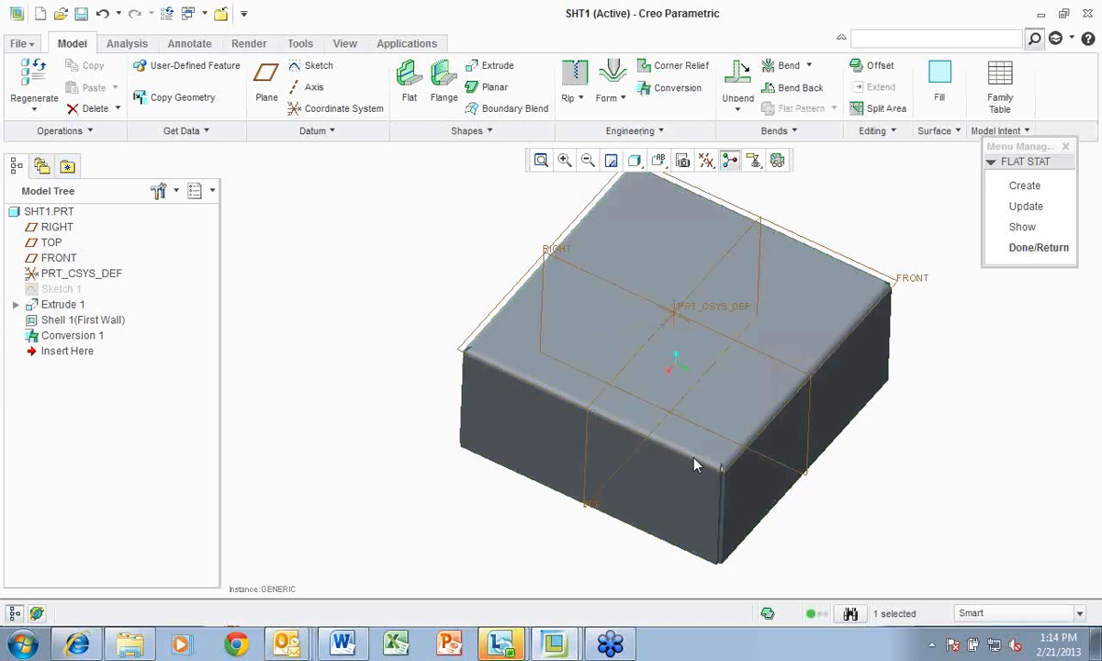
# Show the SHT1_FLAT1 flat model in its own window and examine a corner where two bends meet
pyautogui.click(1018, 230)
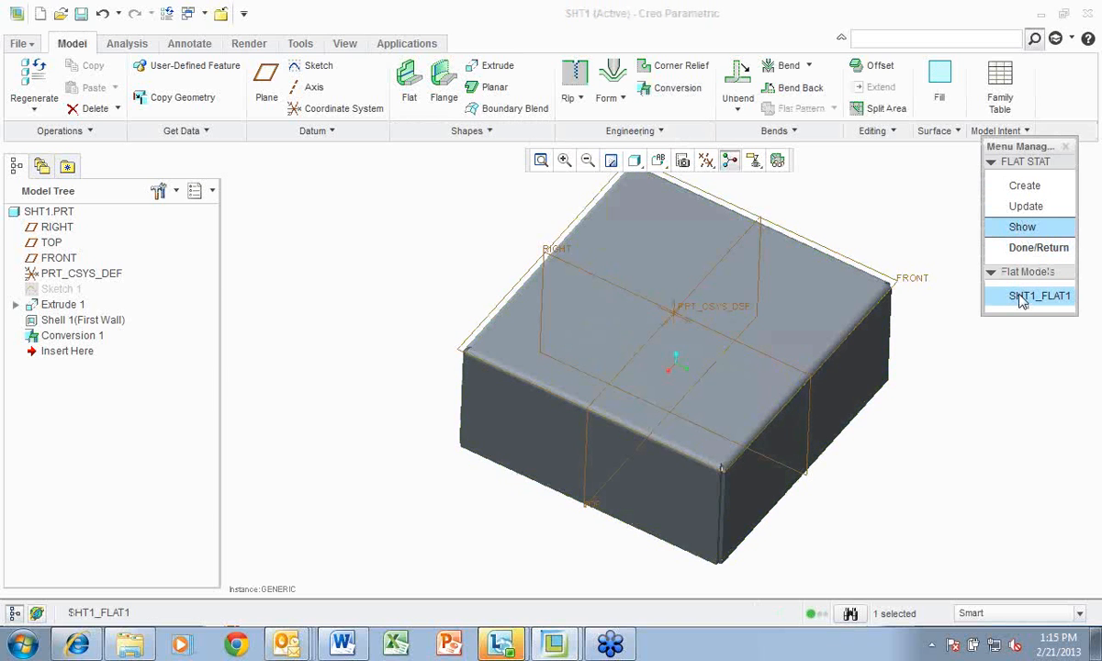
pyautogui.click(1022, 298)
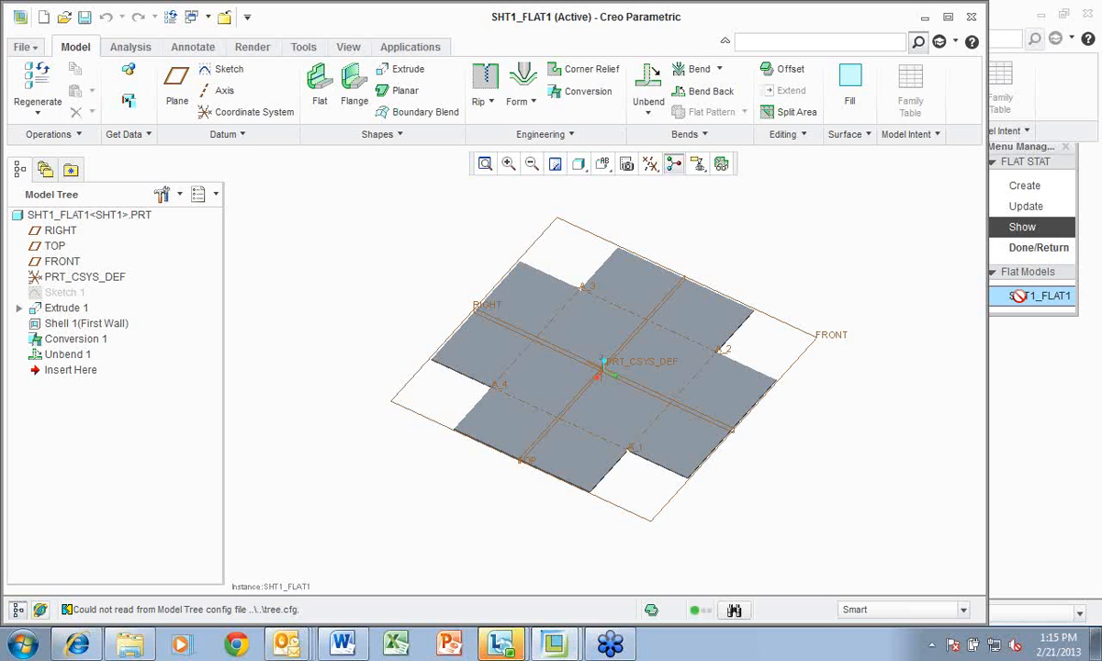
pyautogui.scroll(10, 616, 408)
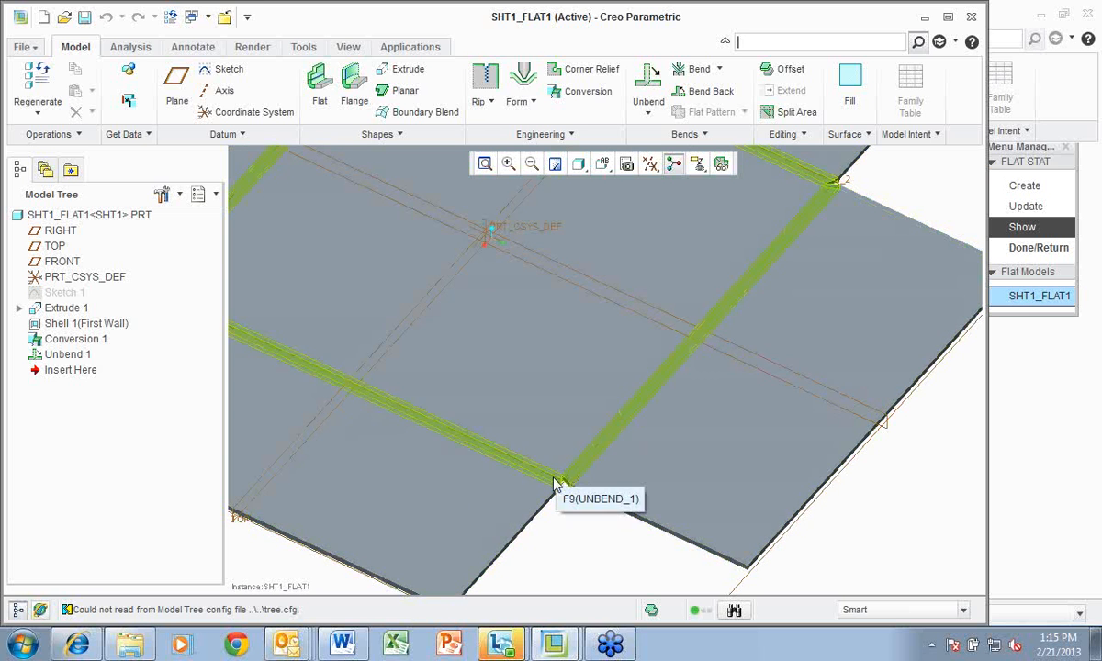
pyautogui.scroll(-3, 566, 491)
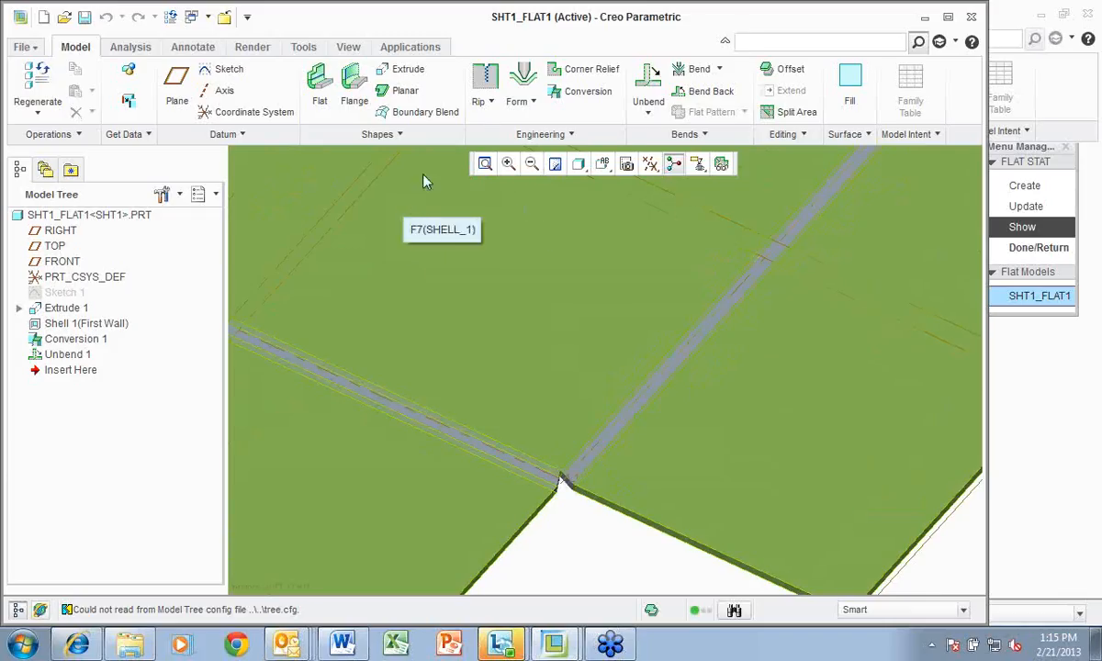
# Start a Corner Relief feature on the flat pattern and try the Circular, Rectangular and Obround relief shapes at its corners
pyautogui.click(580, 74)
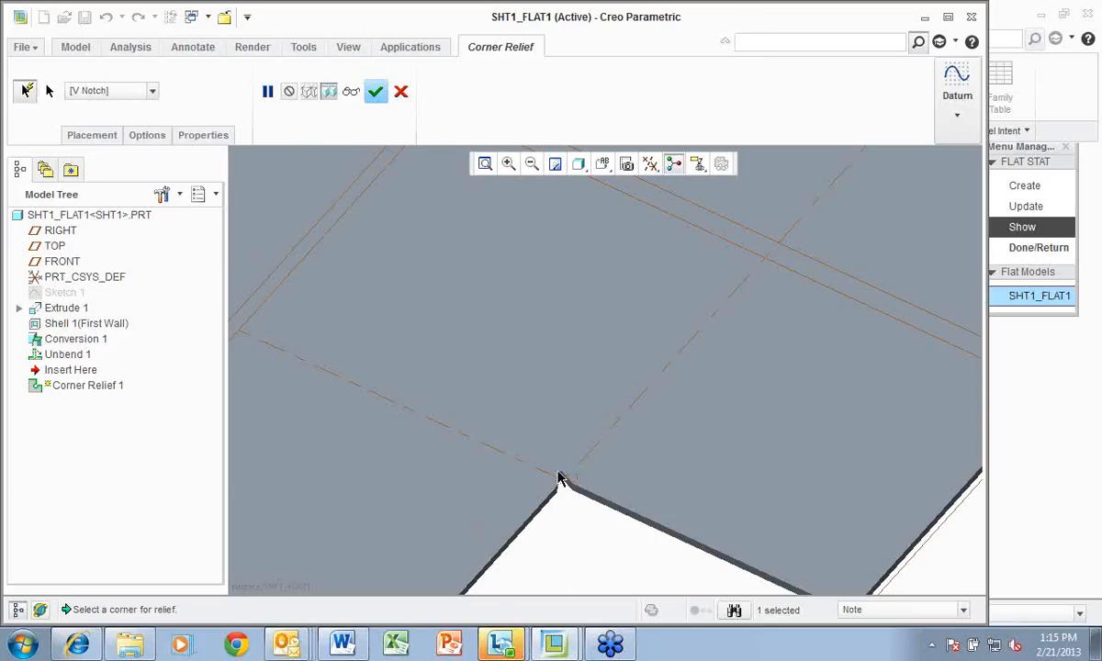
pyautogui.click(152, 91)
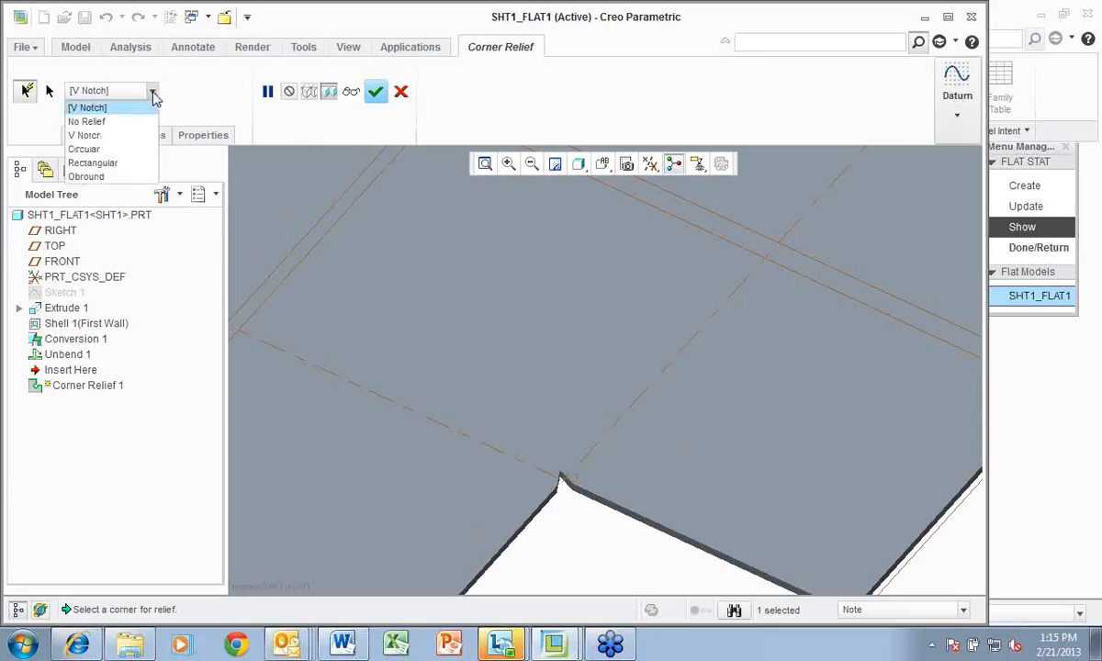
pyautogui.click(108, 150)
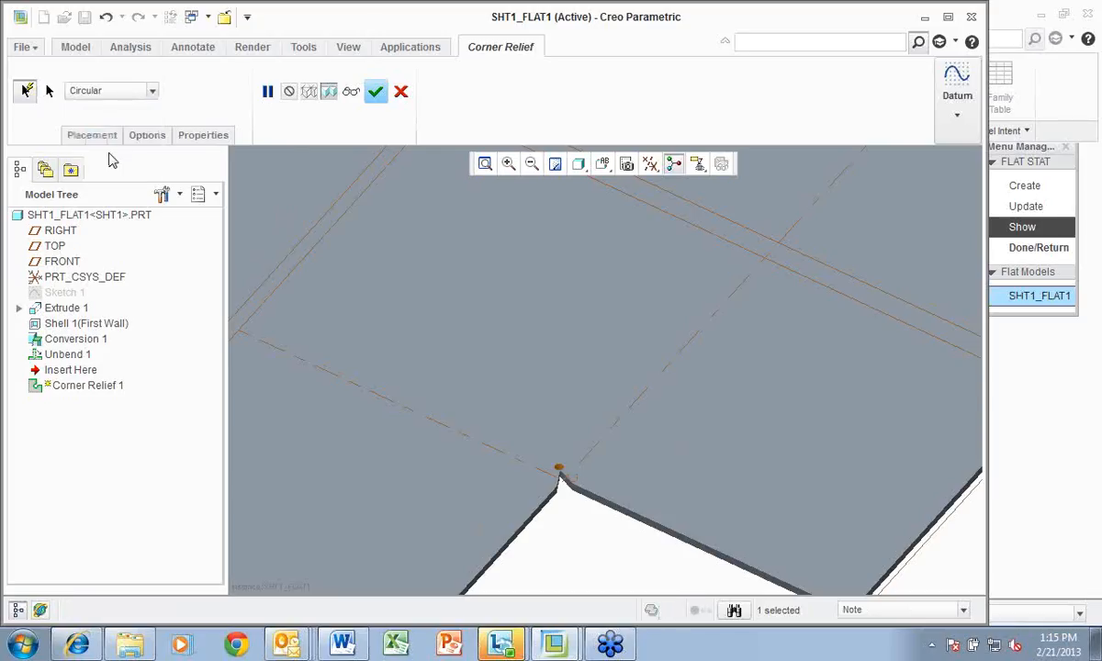
pyautogui.click(139, 89)
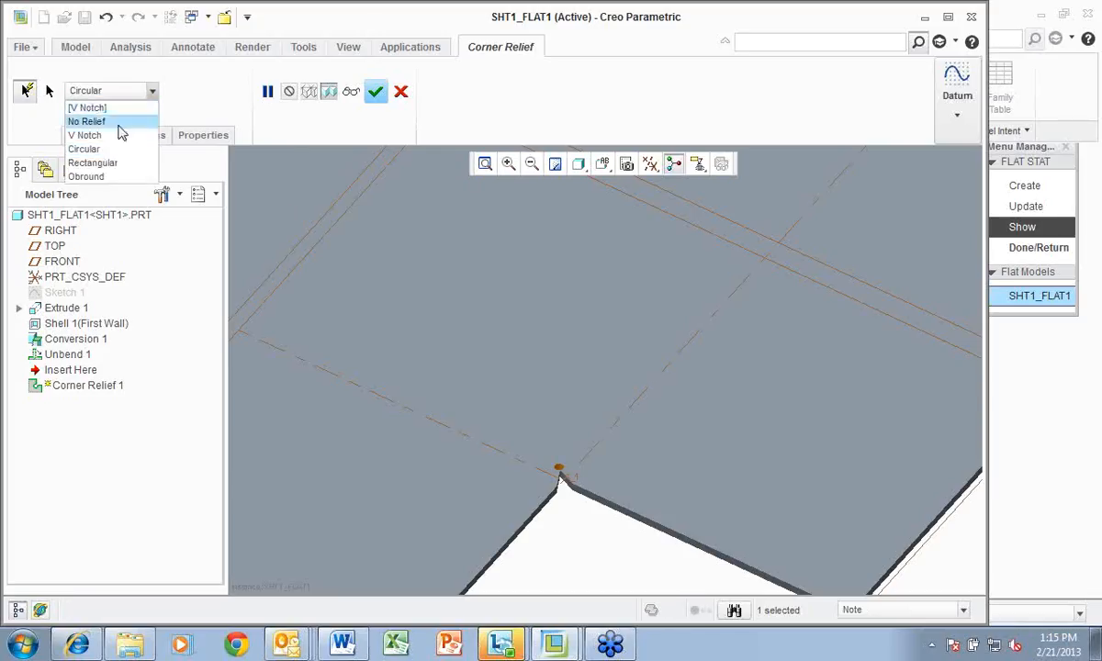
pyautogui.click(102, 167)
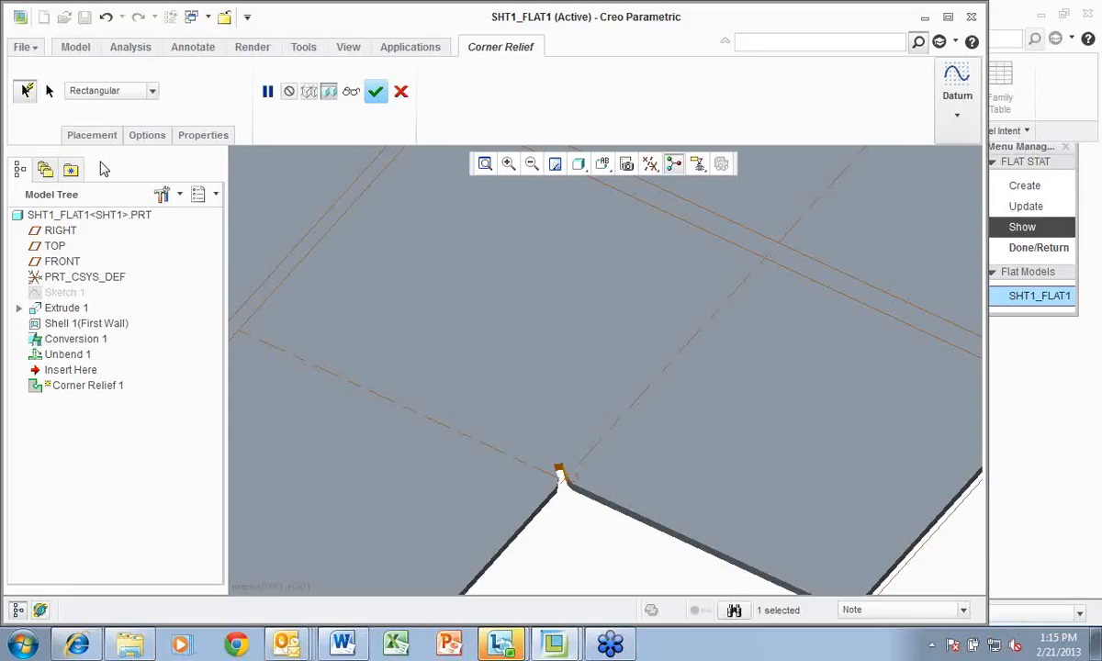
pyautogui.click(151, 90)
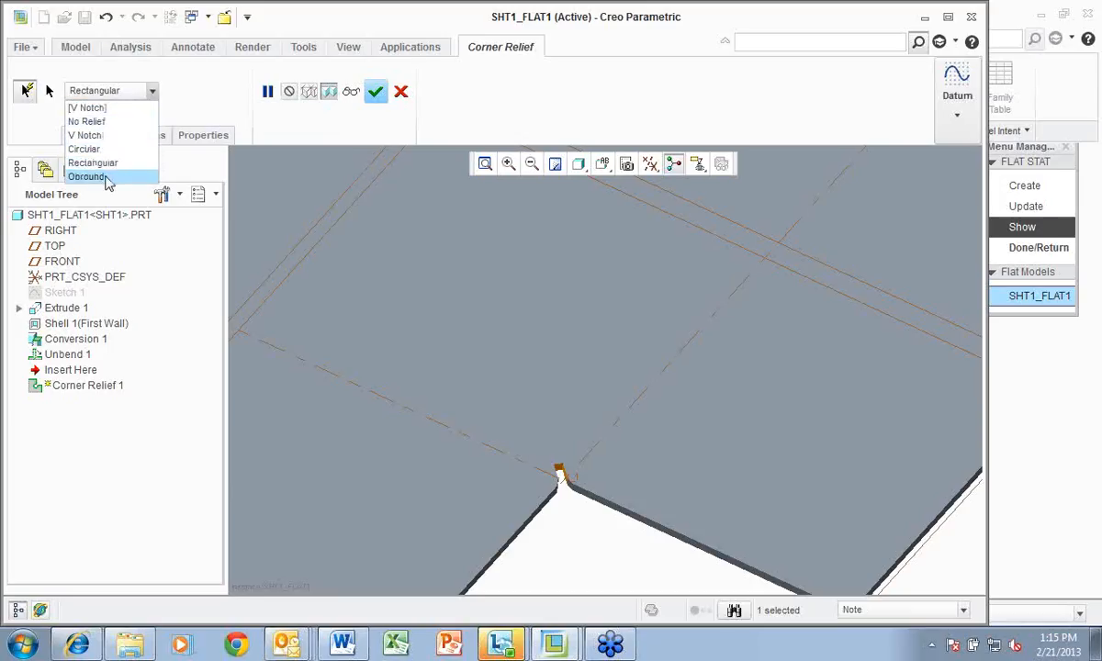
pyautogui.click(107, 177)
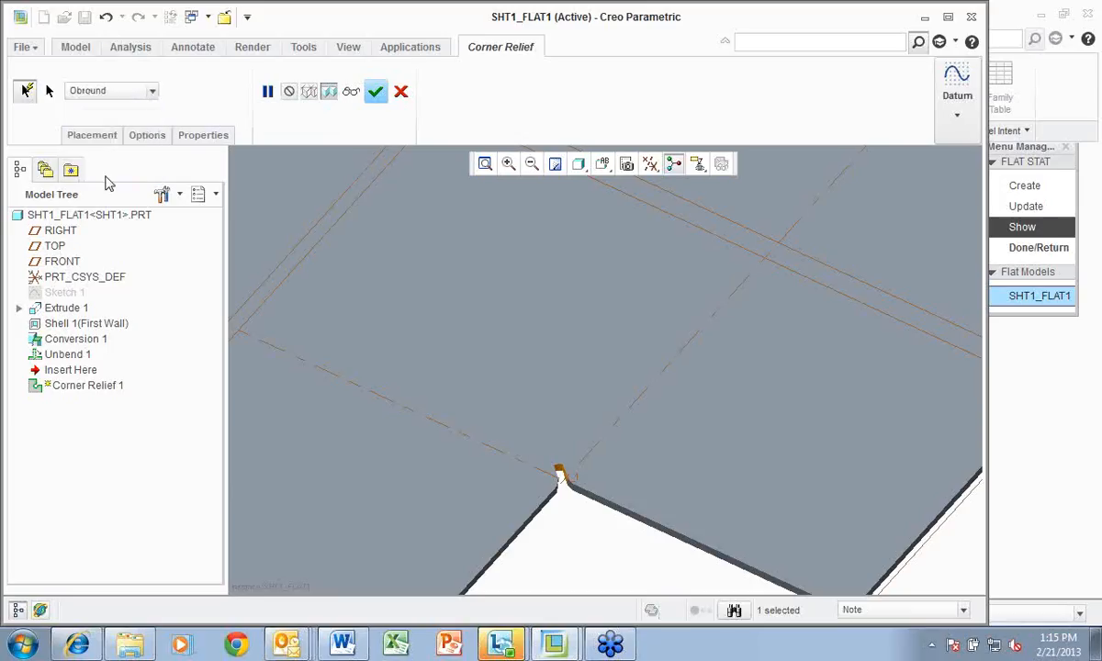
pyautogui.click(150, 90)
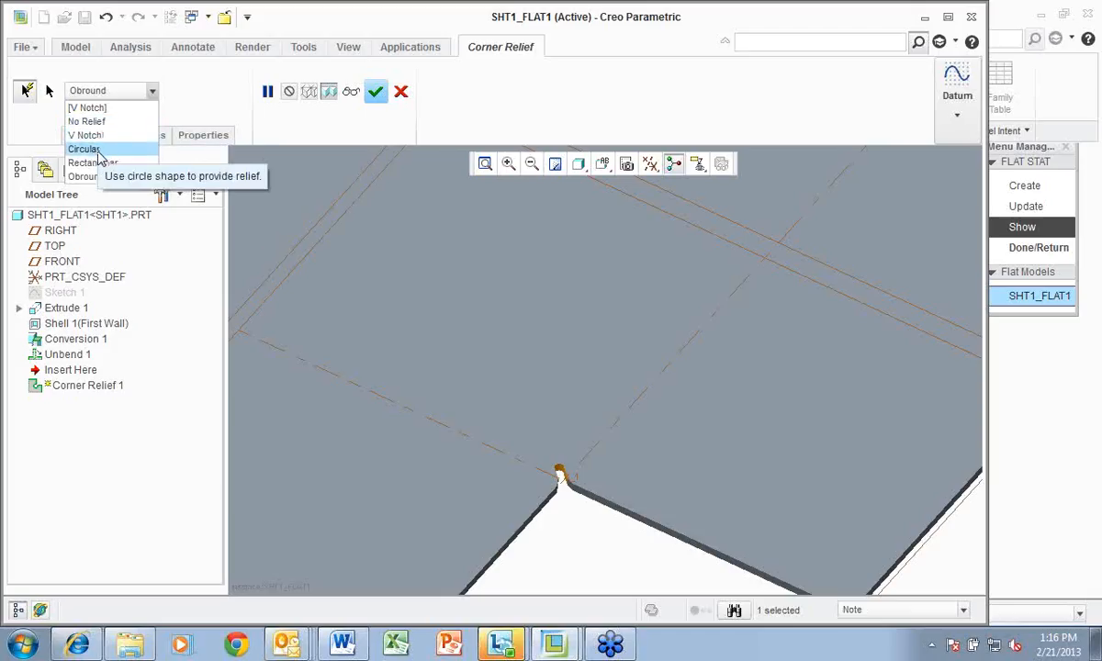
pyautogui.click(89, 150)
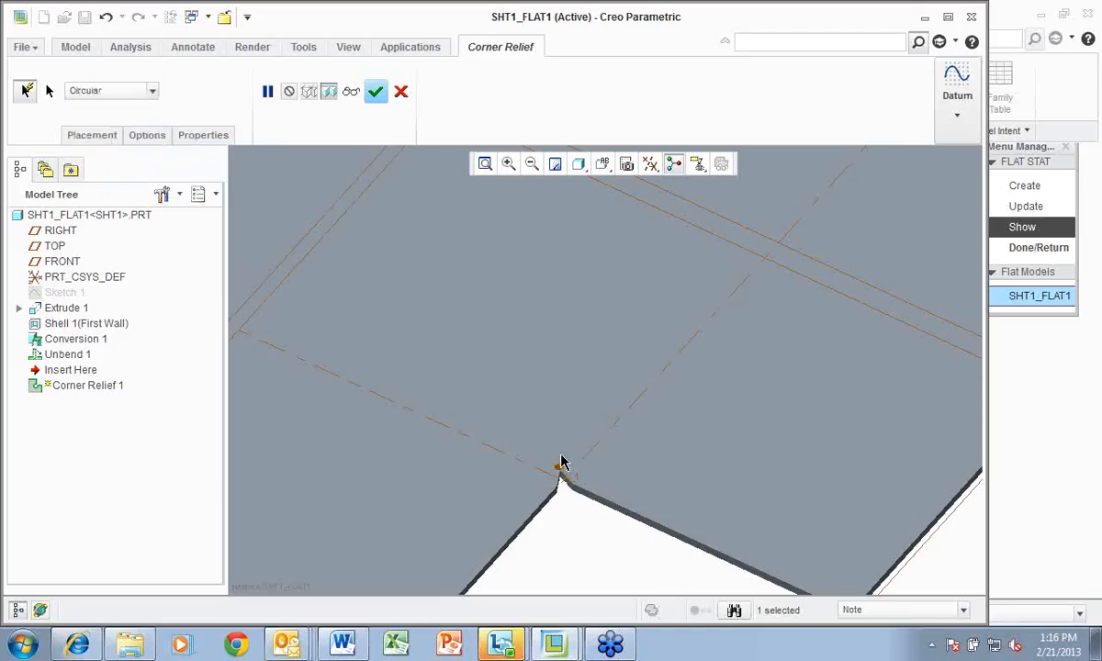
# Examine the circular relief, set the relief type to Rectangular and complete the corner relief feature
pyautogui.scroll(-4, 560, 476)
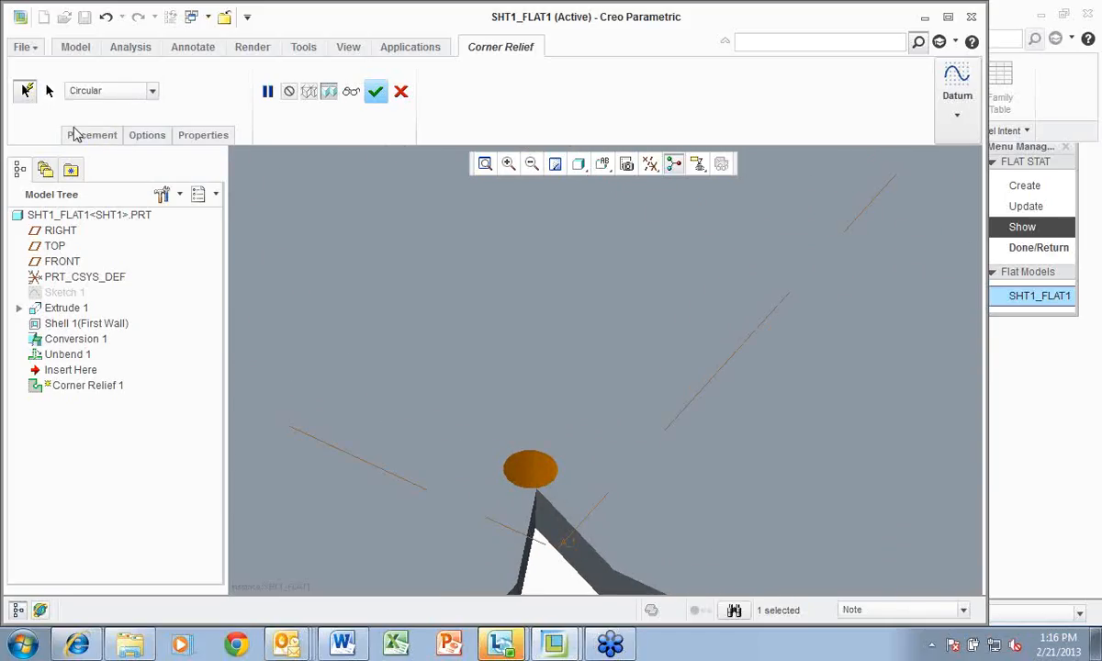
pyautogui.click(153, 90)
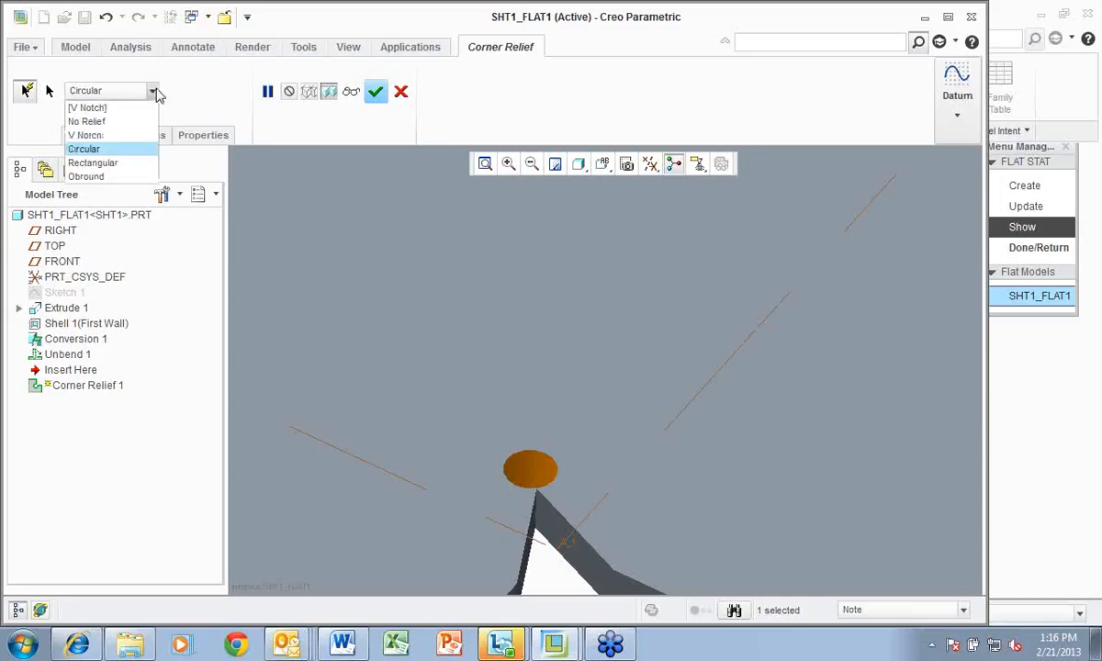
pyautogui.click(101, 162)
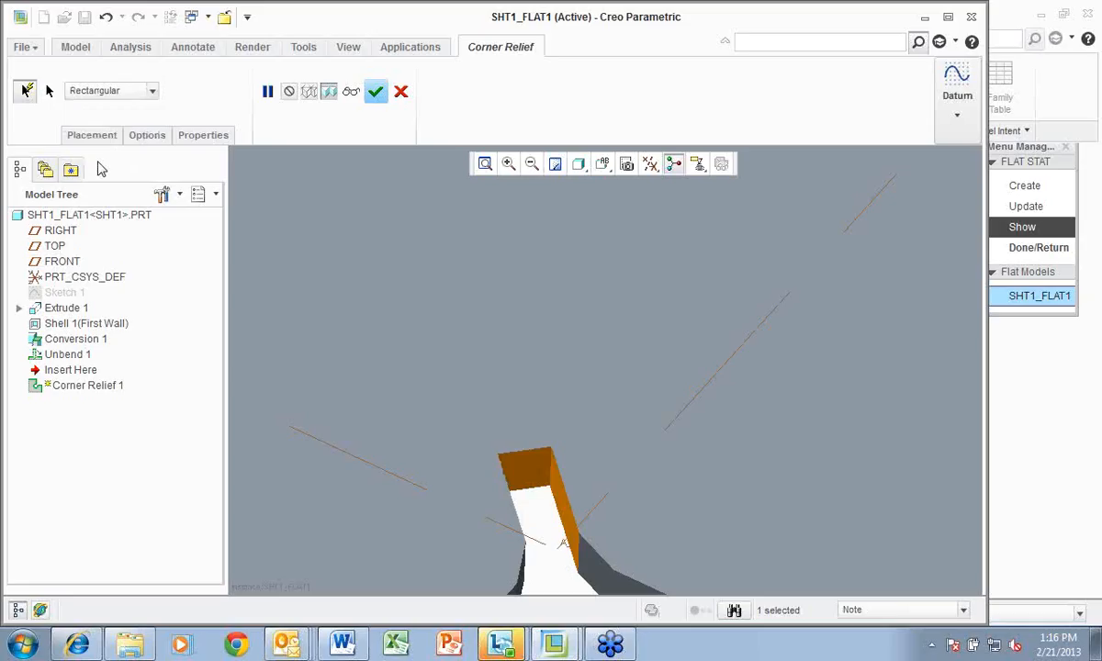
pyautogui.click(375, 91)
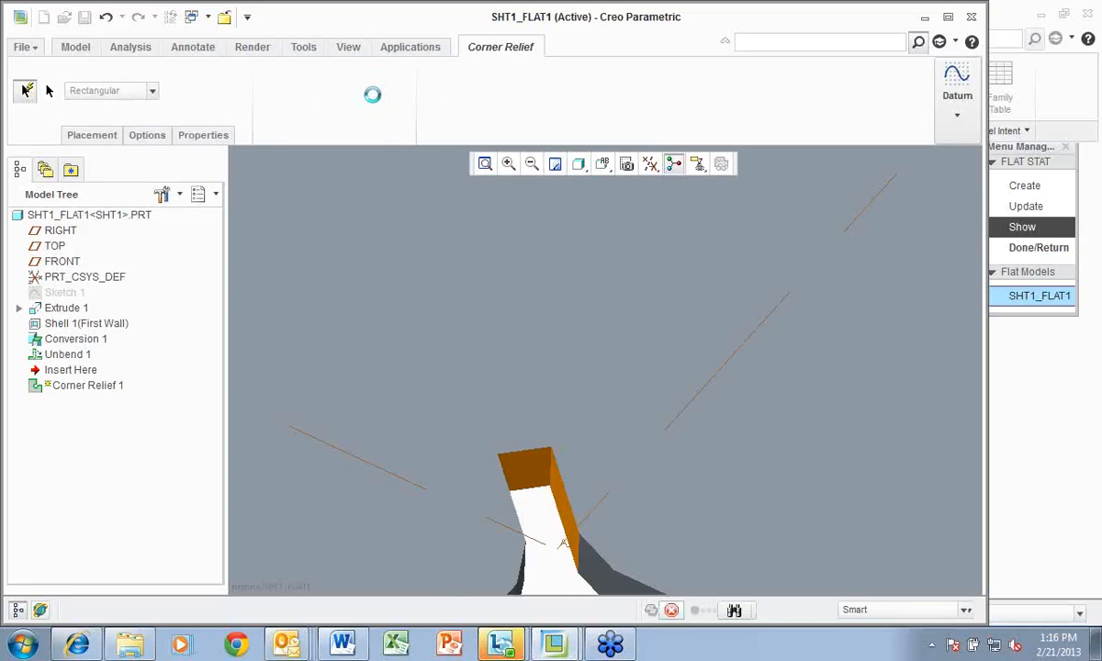
# Review the relieved corners on the whole flat pattern and close its window to return to the formed SHT1 part
pyautogui.scroll(4, 464, 280)
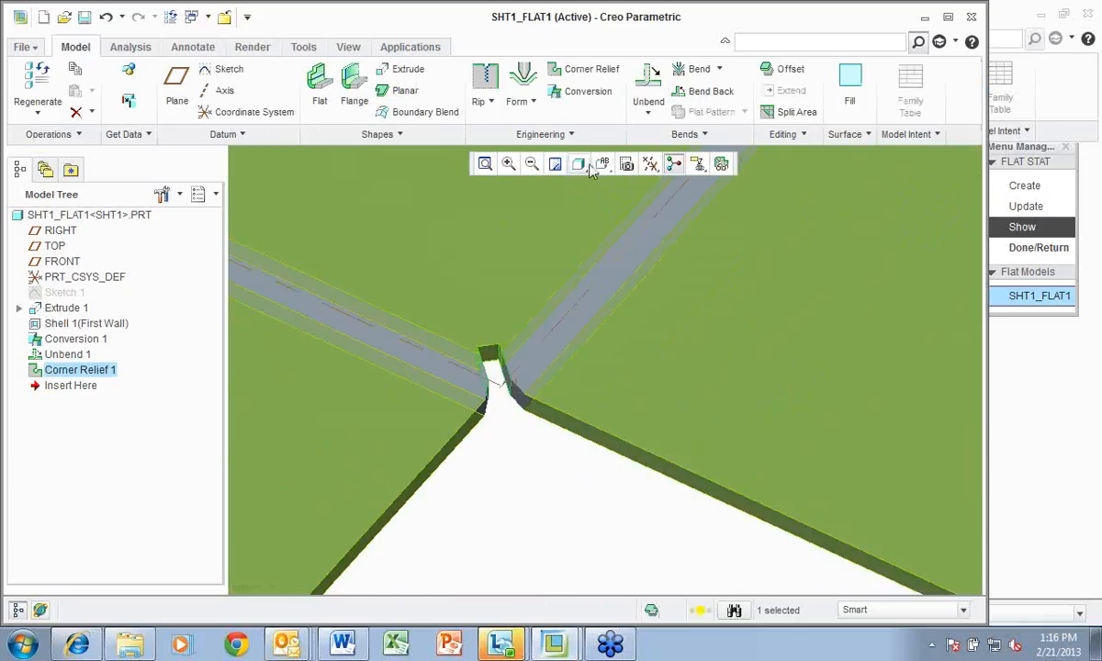
pyautogui.click(485, 164)
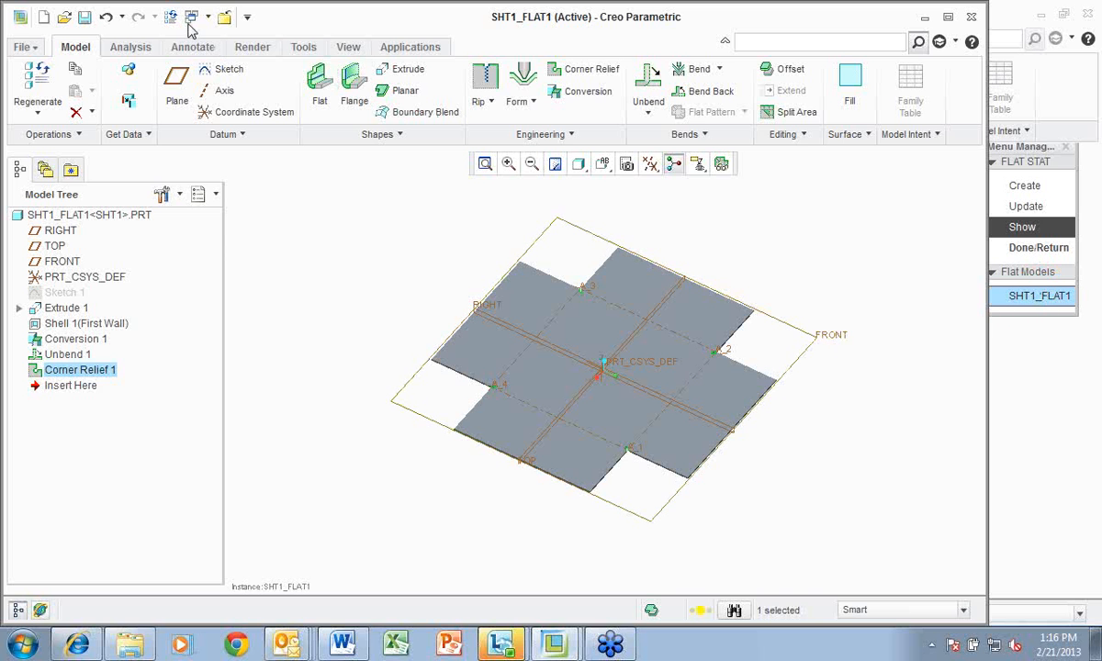
pyautogui.click(223, 17)
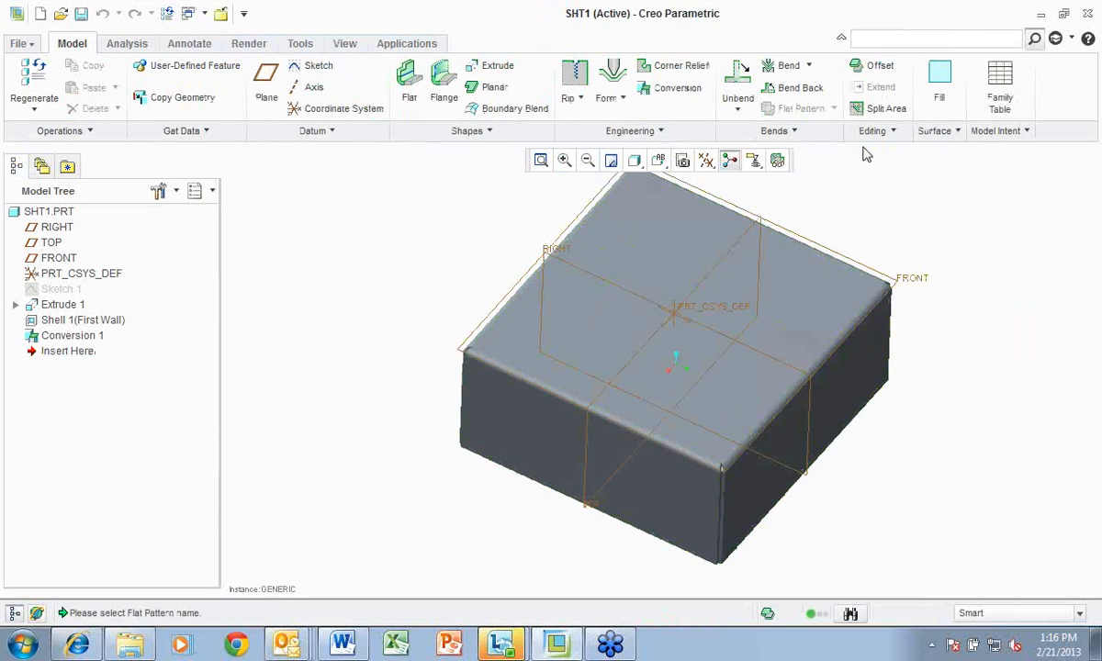
# Show the family table of SHT1 and search the configuration options for the keyword "verify"
pyautogui.click(998, 89)
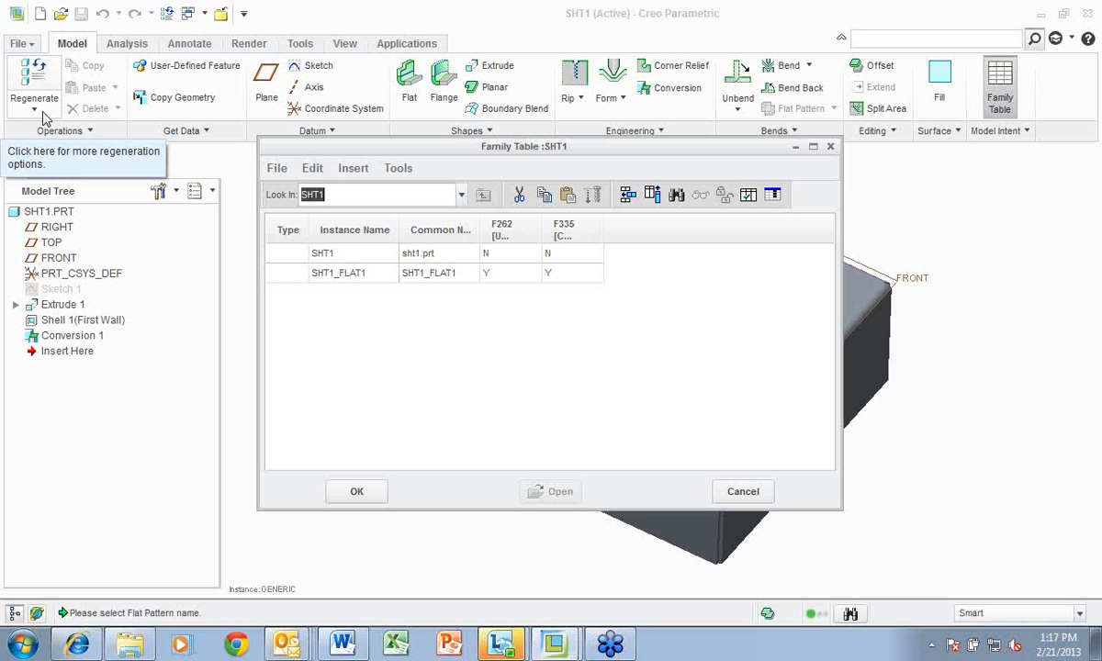
pyautogui.click(20, 44)
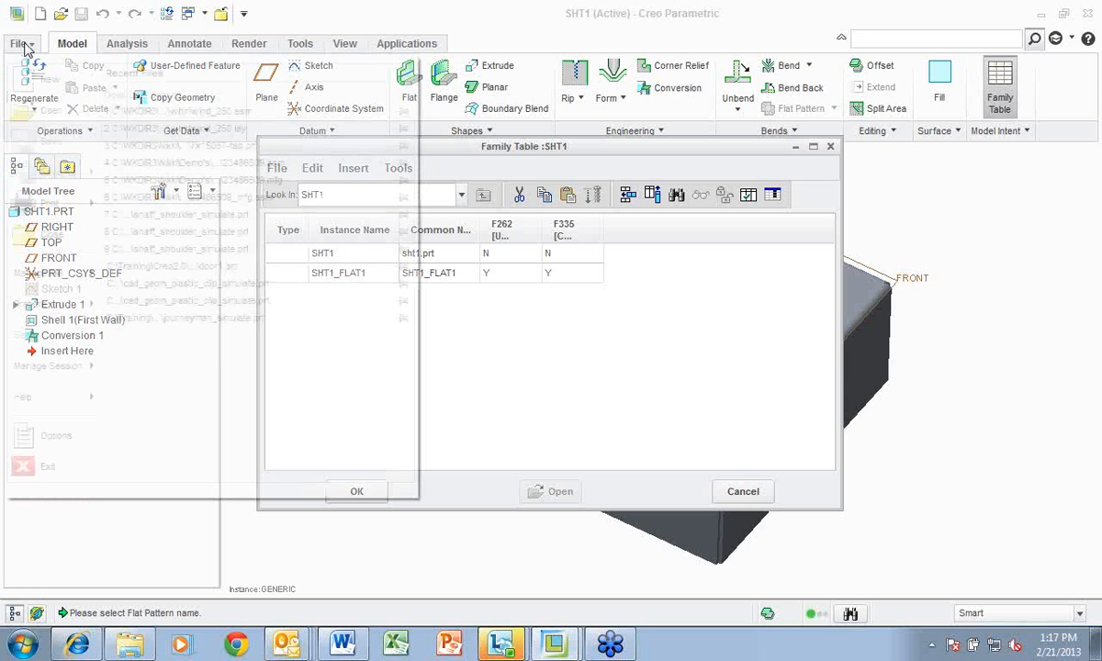
pyautogui.click(27, 438)
pyautogui.click(238, 258)
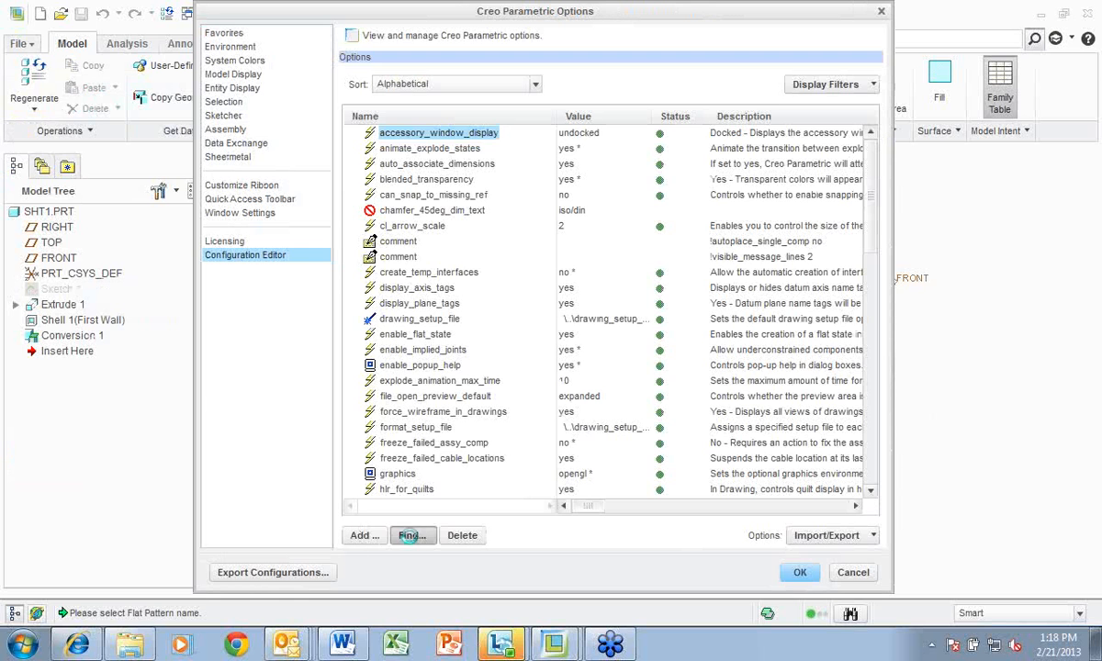
pyautogui.click(410, 536)
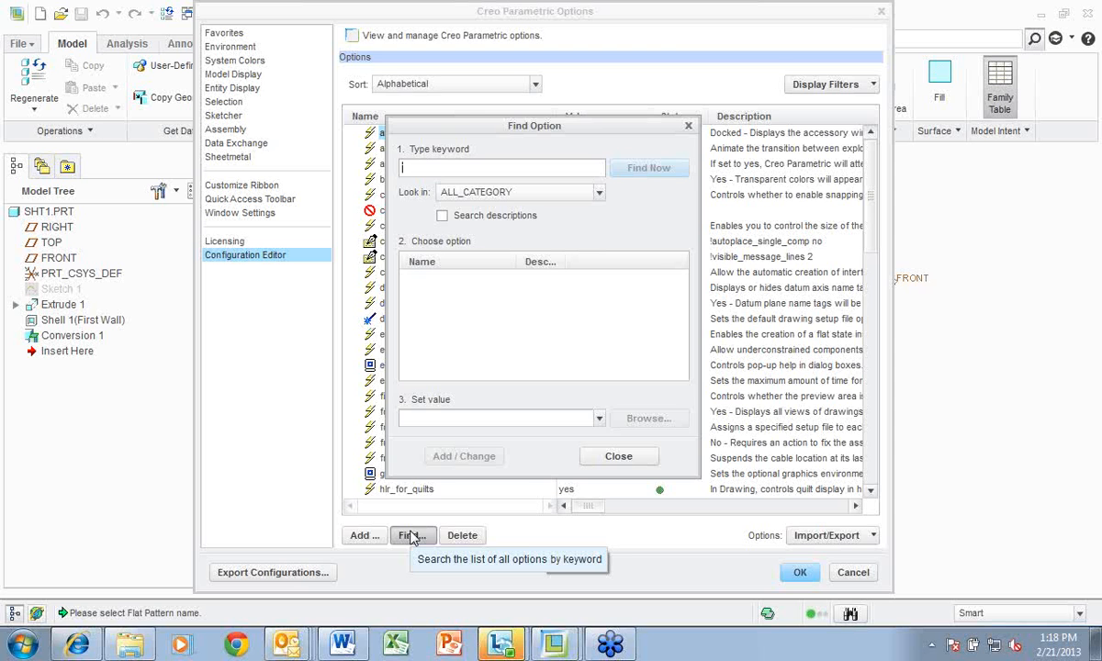
pyautogui.write('verify')
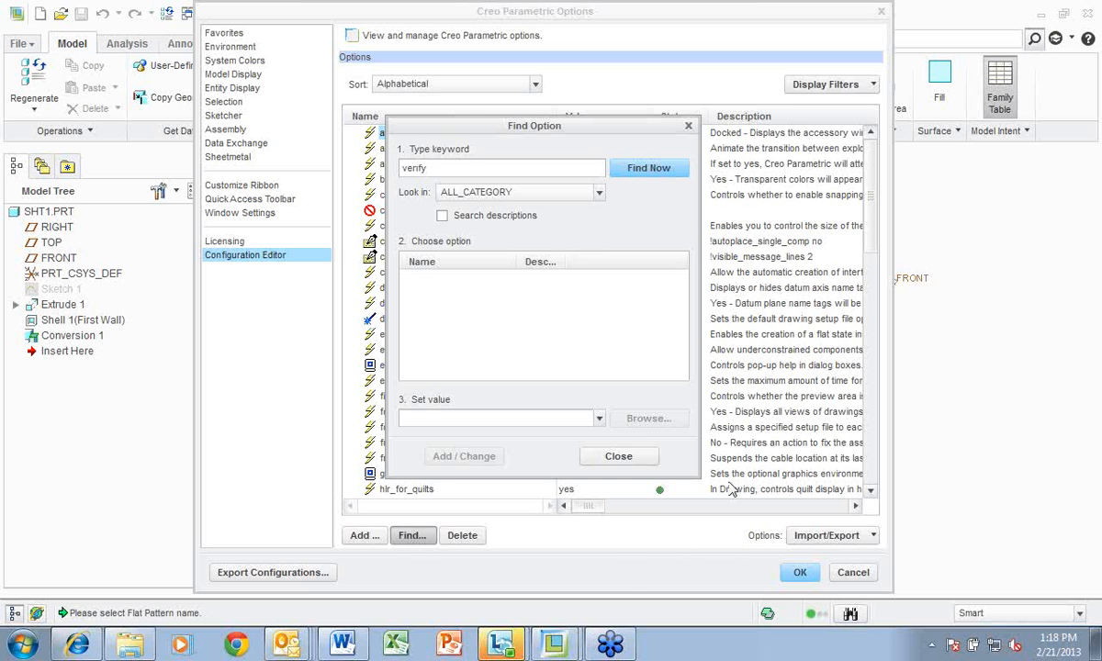
pyautogui.click(640, 173)
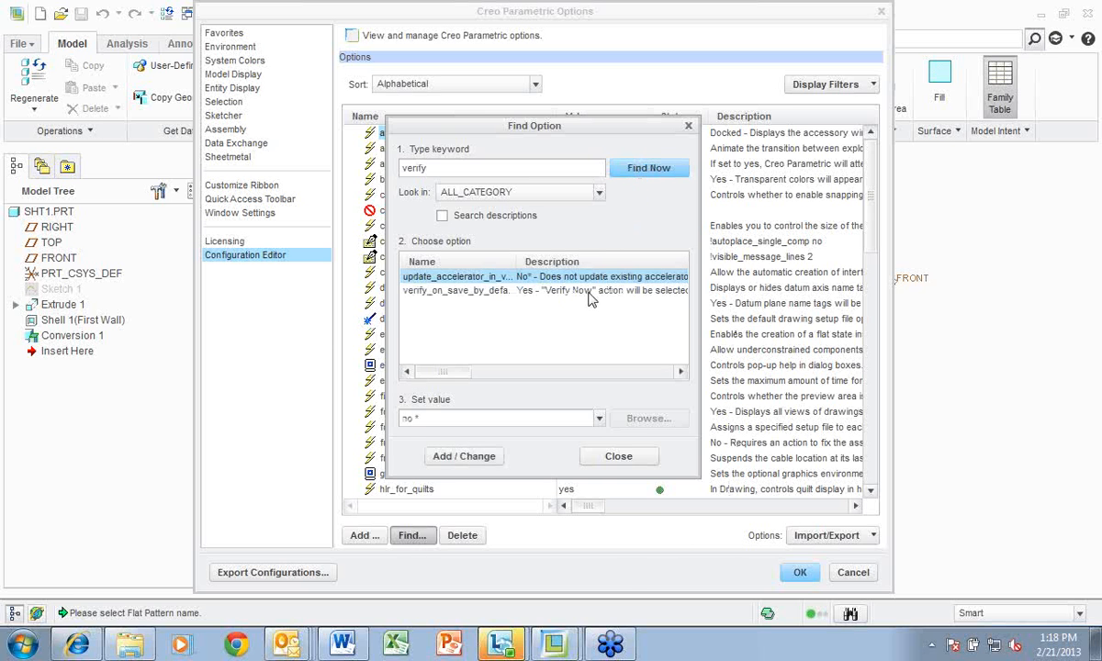
# Try setting the verify_on_save_by_default configuration option to yes, and leave the options without saving
pyautogui.click(411, 289)
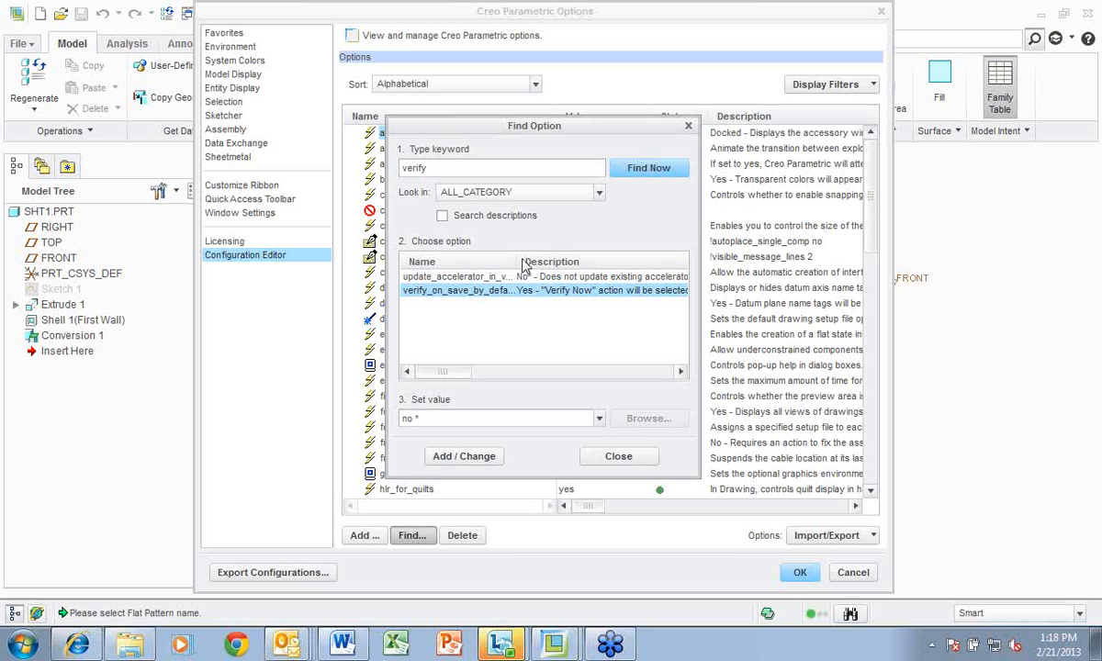
pyautogui.moveTo(513, 257); pyautogui.dragTo(599, 258)
pyautogui.click(598, 417)
pyautogui.click(410, 446)
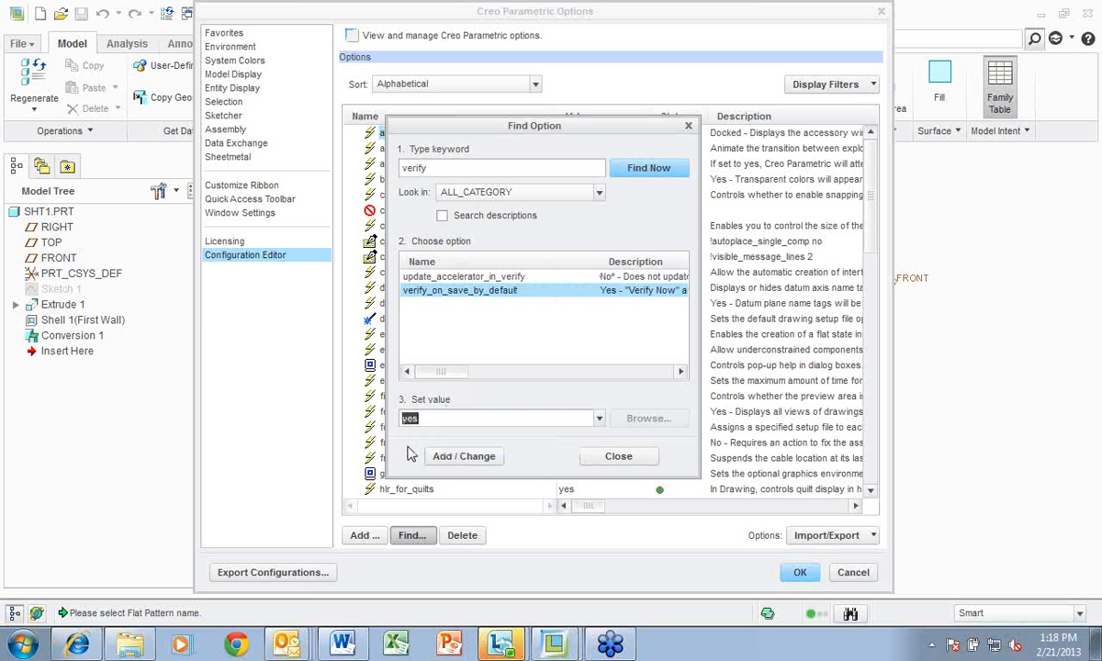
pyautogui.click(446, 456)
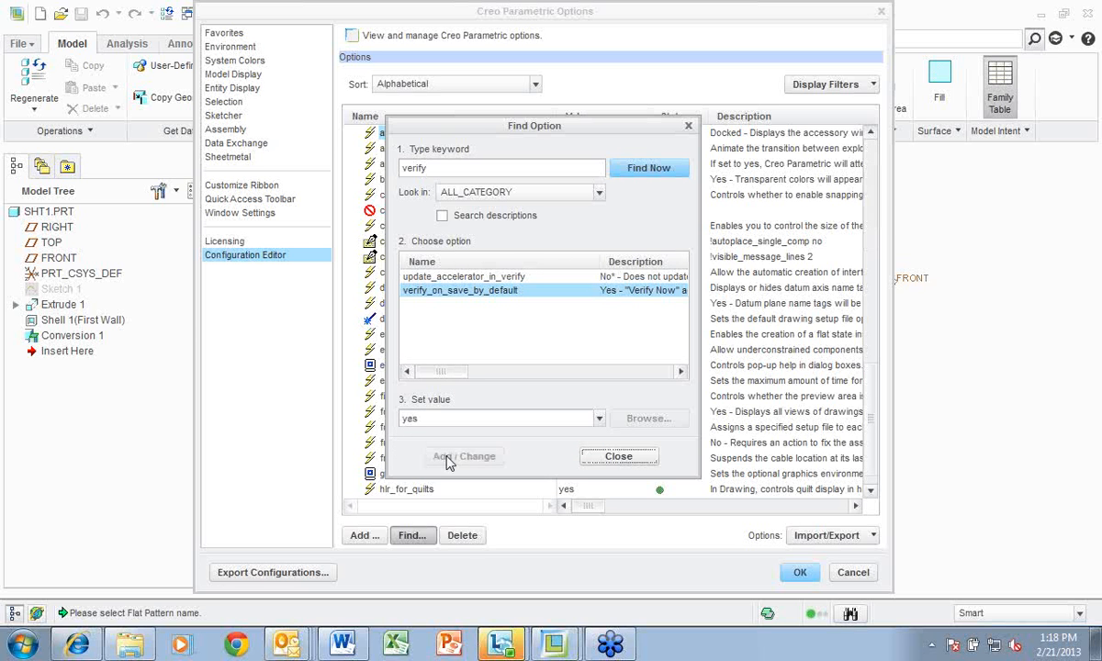
pyautogui.click(608, 459)
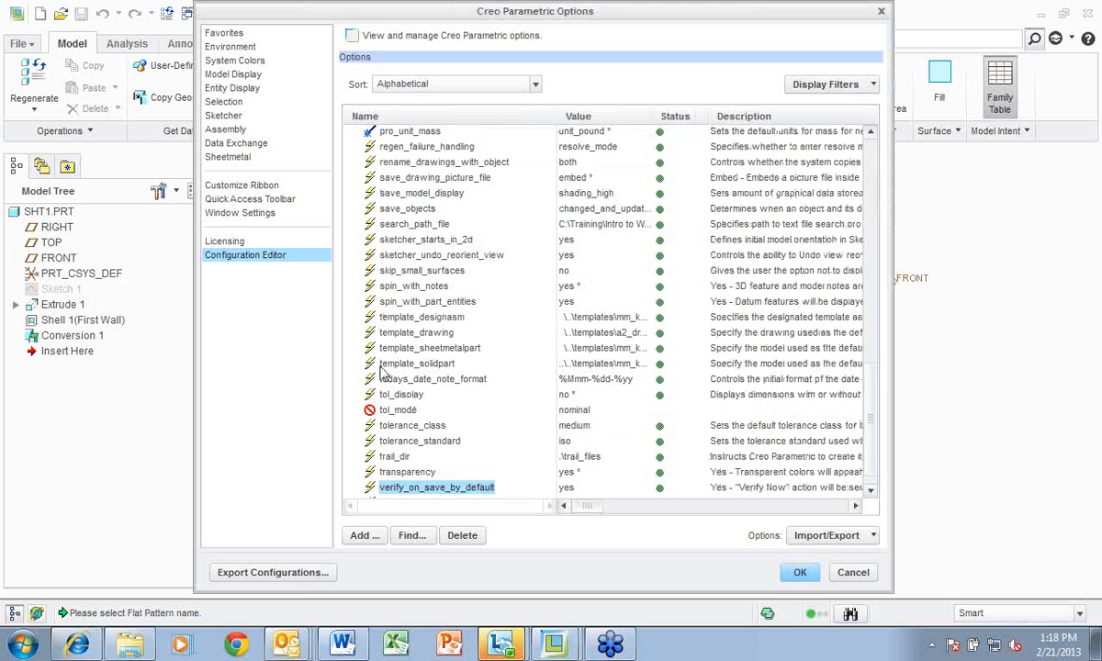
pyautogui.click(855, 573)
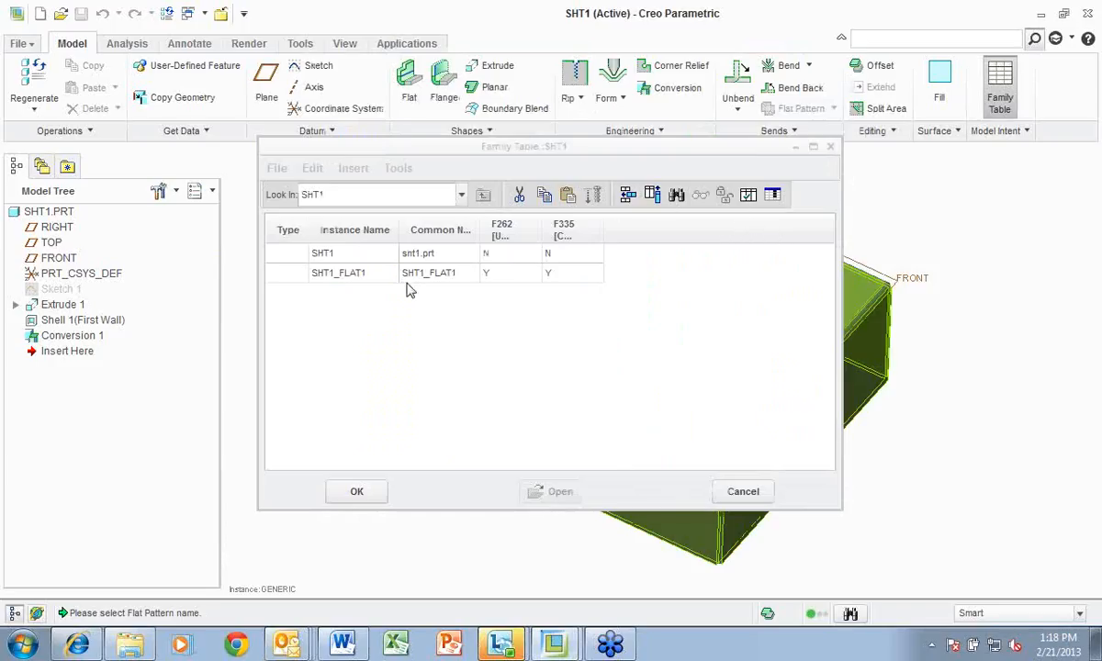
# Verify the SHT1_FLAT1 instance from the family table and accept the table
pyautogui.click(748, 195)
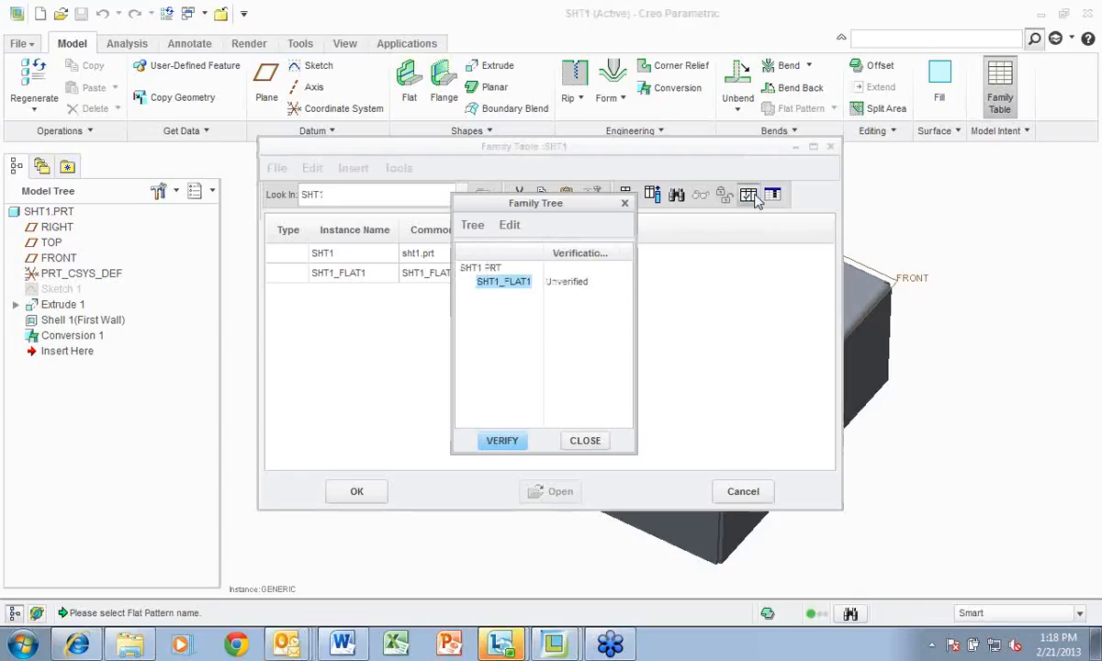
pyautogui.click(517, 441)
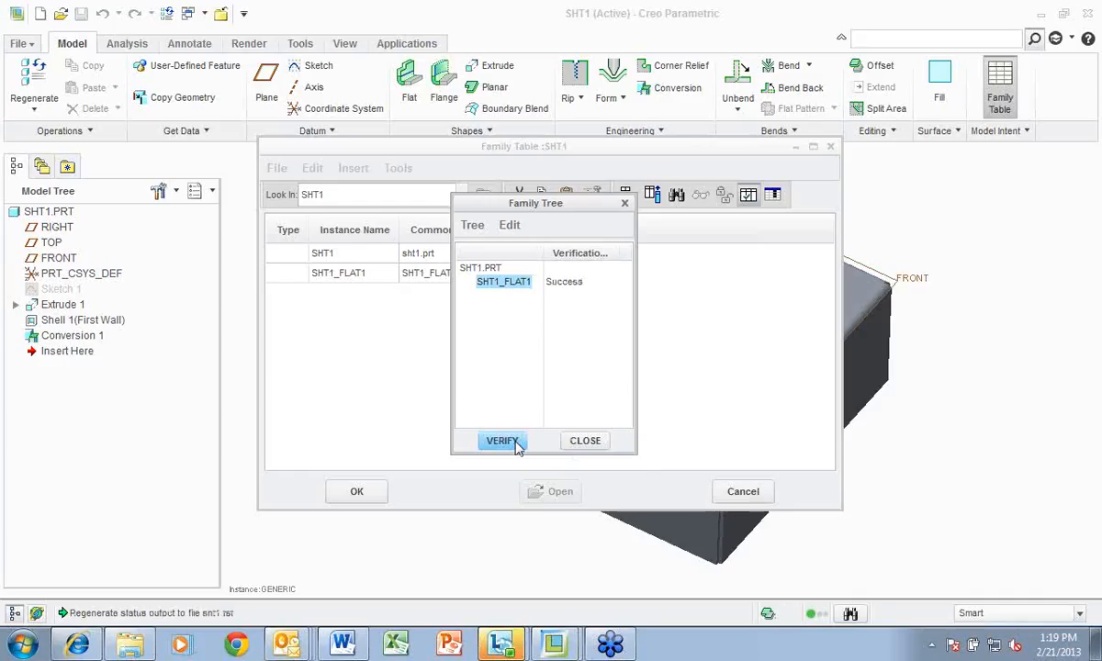
pyautogui.click(585, 441)
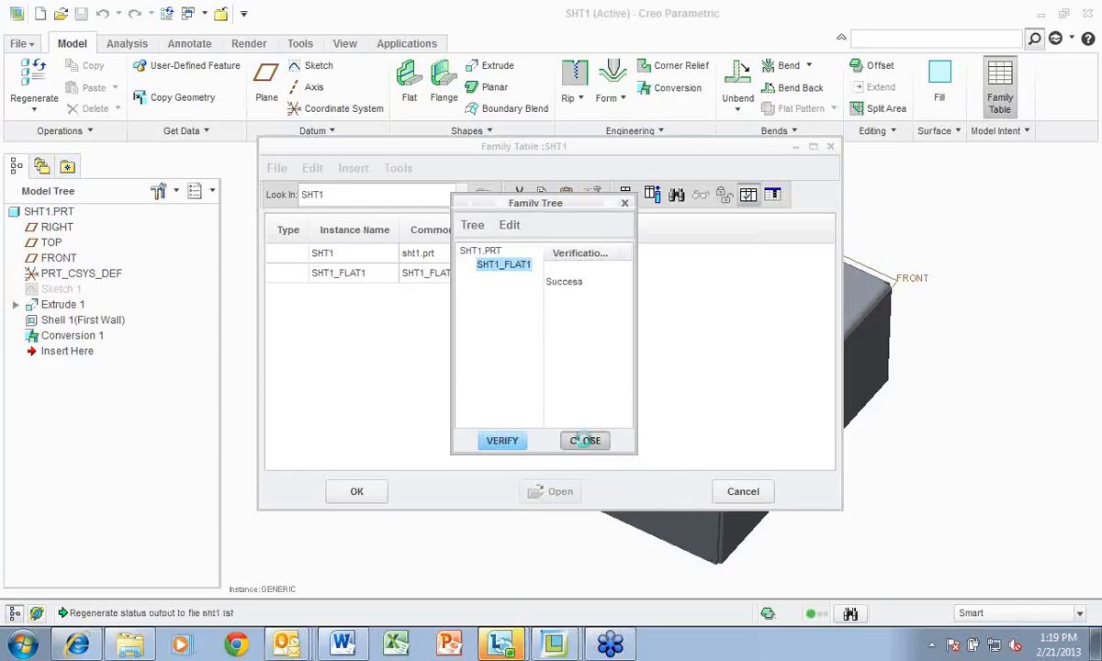
pyautogui.click(357, 492)
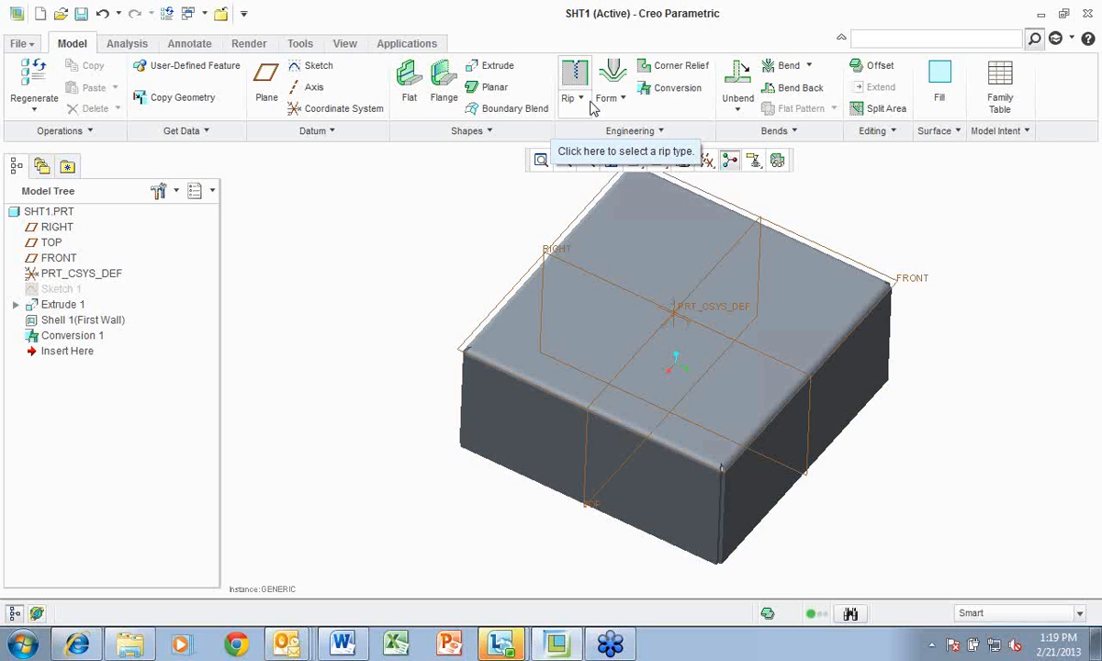
# Review the available variants of the Rip, Form, Unbend and Bend commands for the sheetmetal part
pyautogui.click(580, 99)
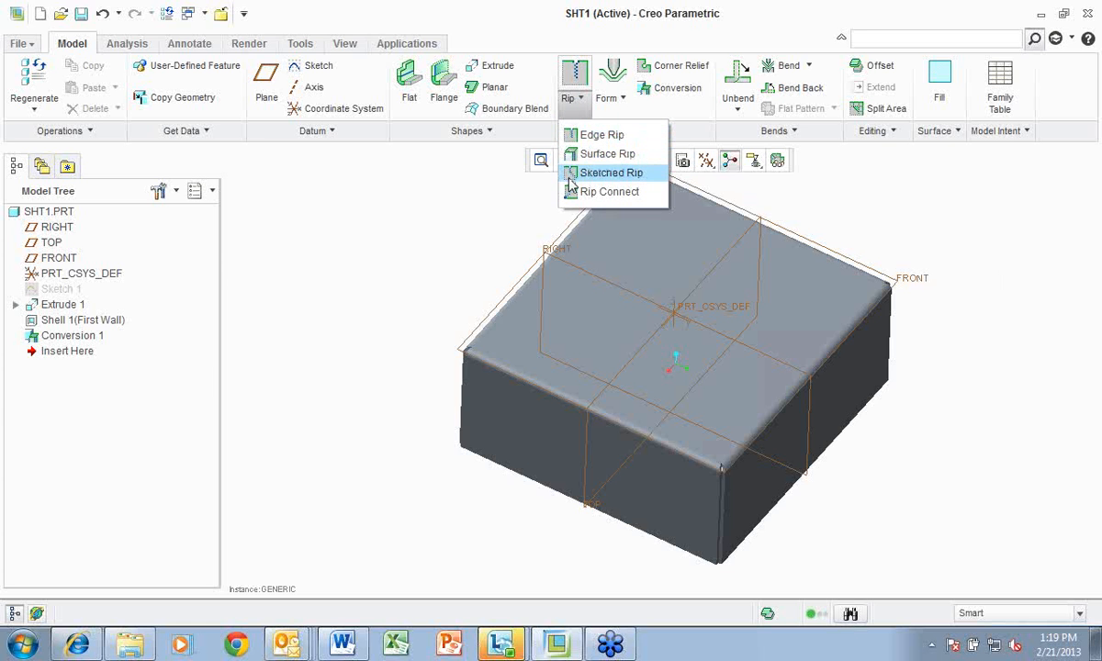
pyautogui.click(622, 101)
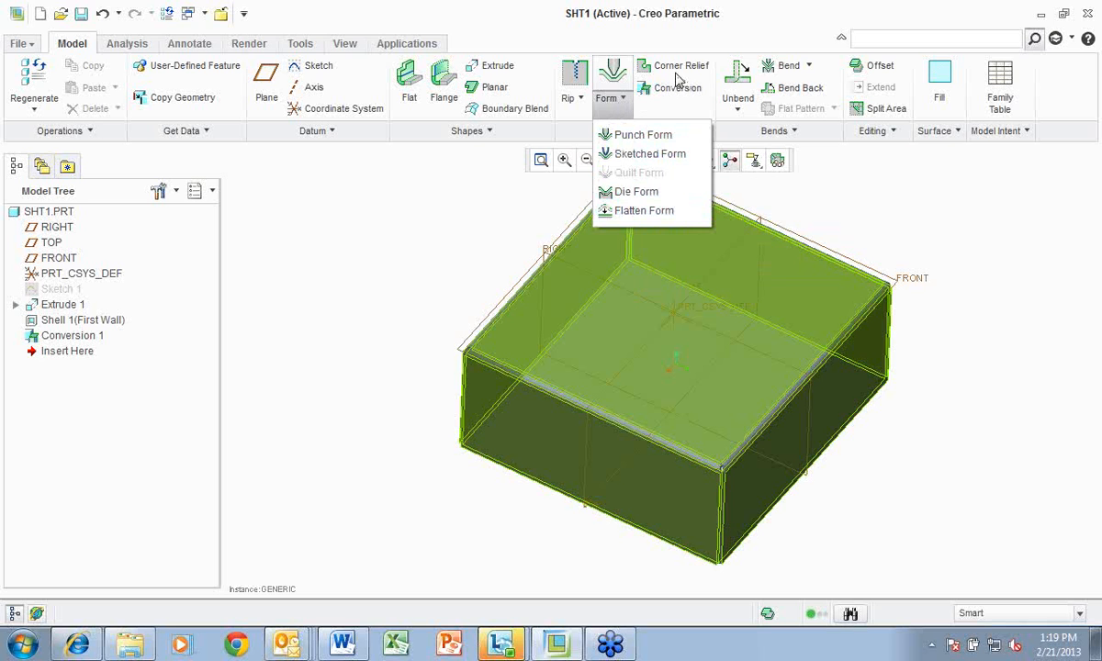
pyautogui.click(742, 114)
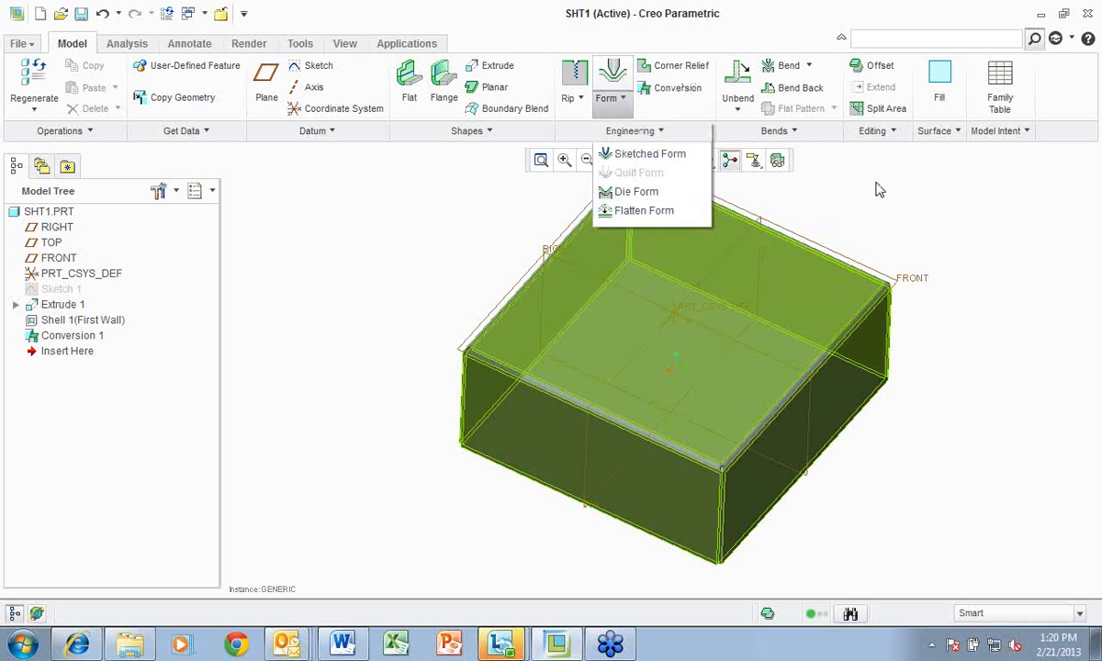
pyautogui.click(739, 112)
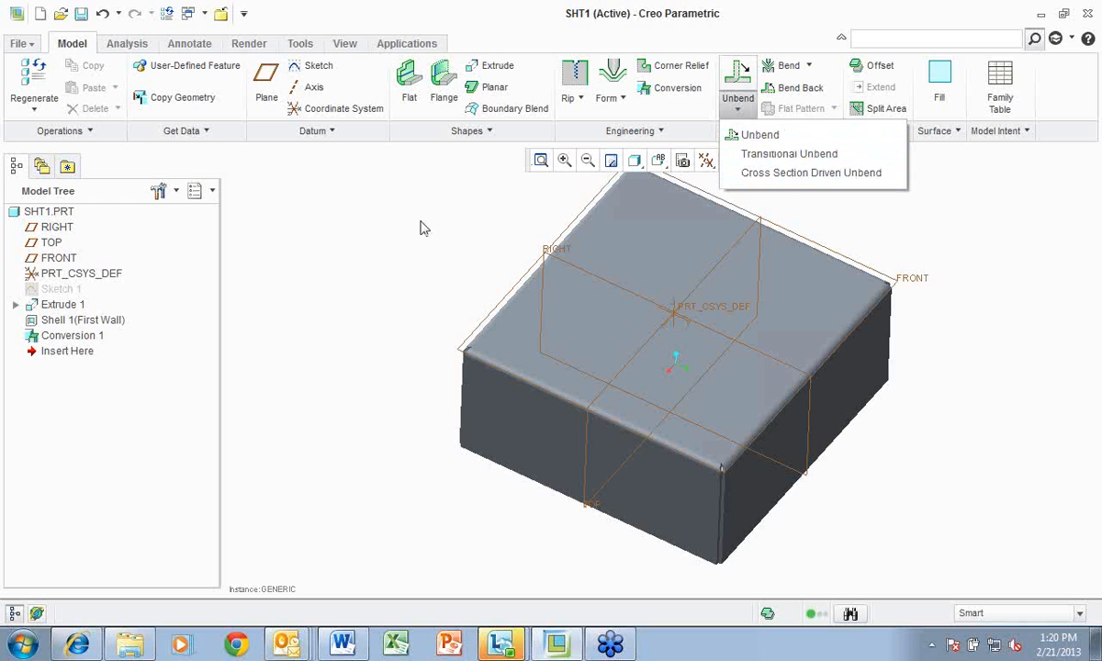
pyautogui.click(809, 68)
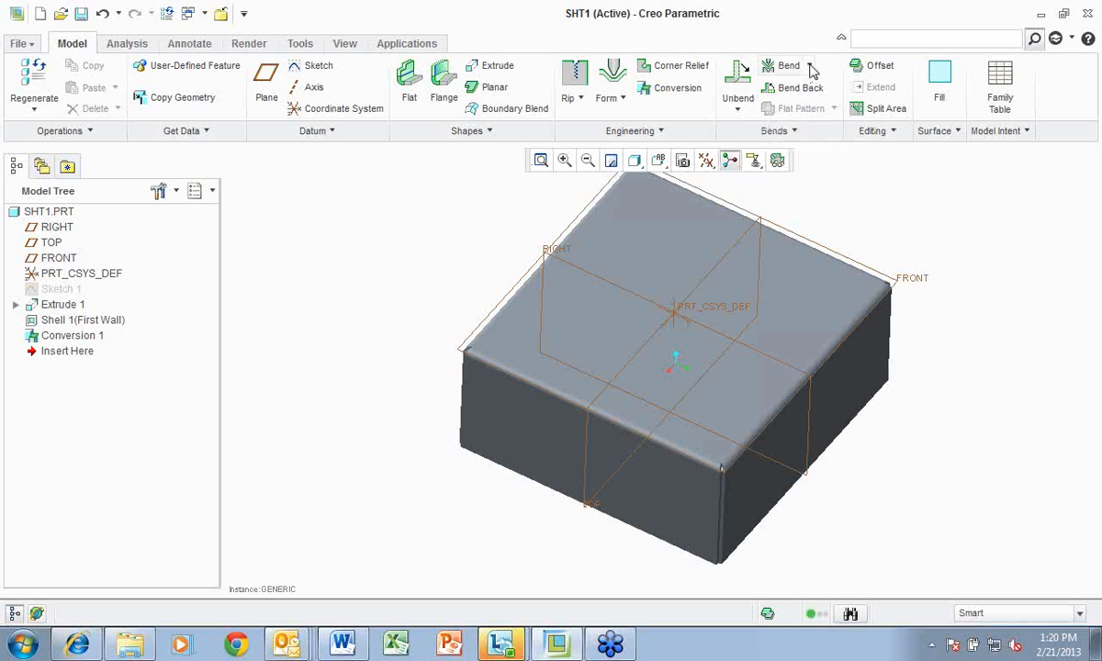
pyautogui.click(809, 65)
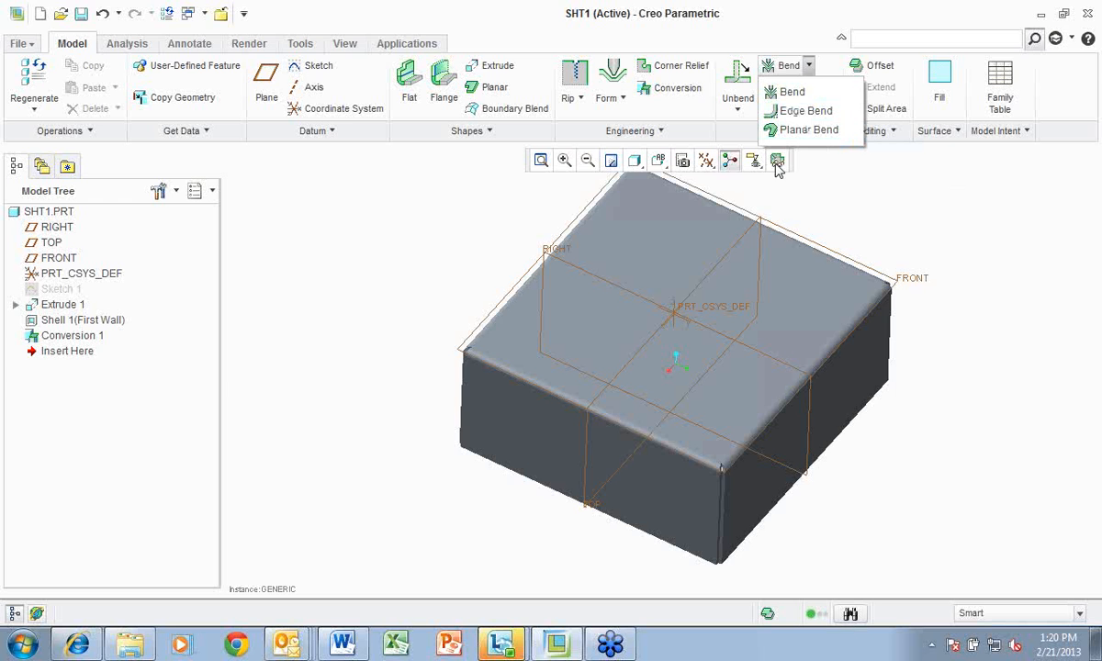
pyautogui.click(927, 206)
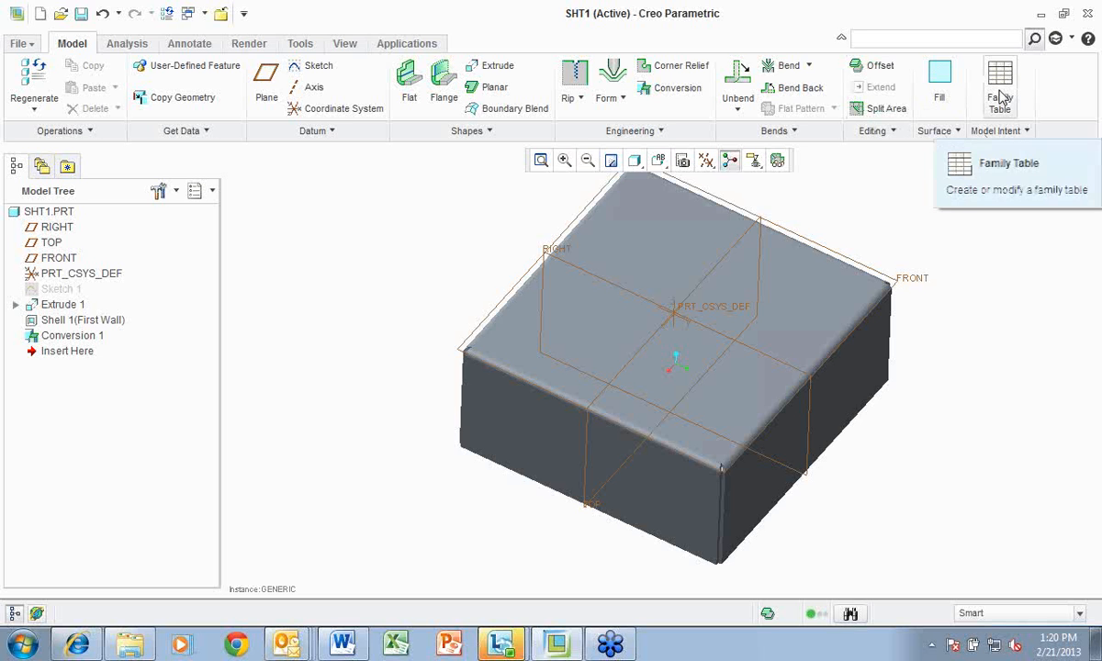
# Check the family table again and review the additional commands for model intent, surfacing, editing and bend order
pyautogui.click(1000, 91)
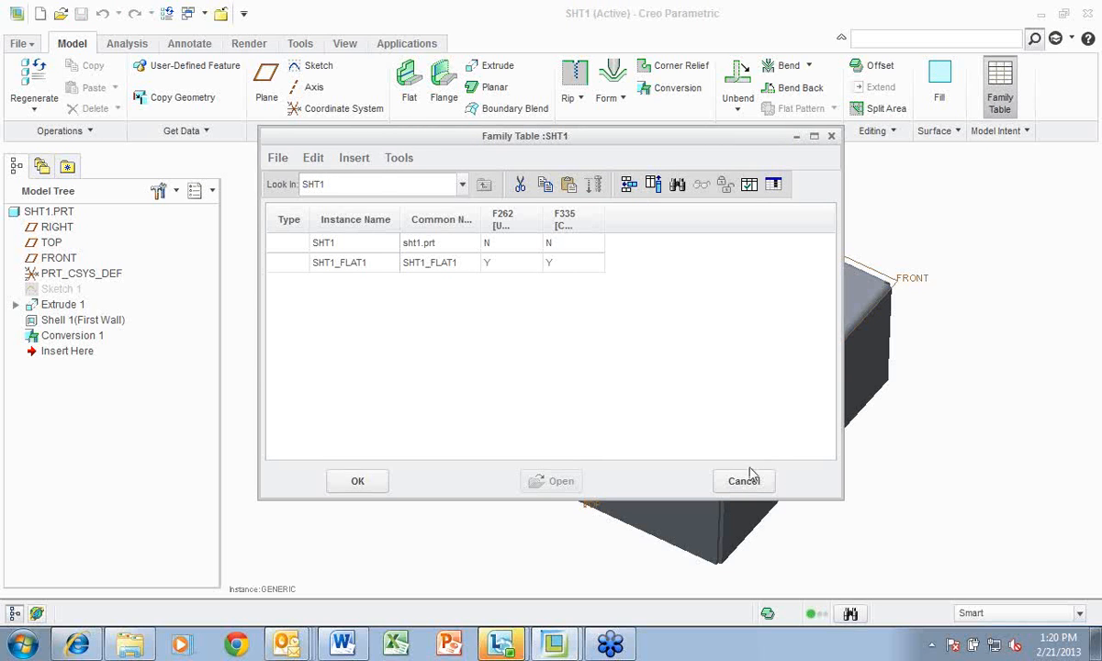
pyautogui.click(744, 481)
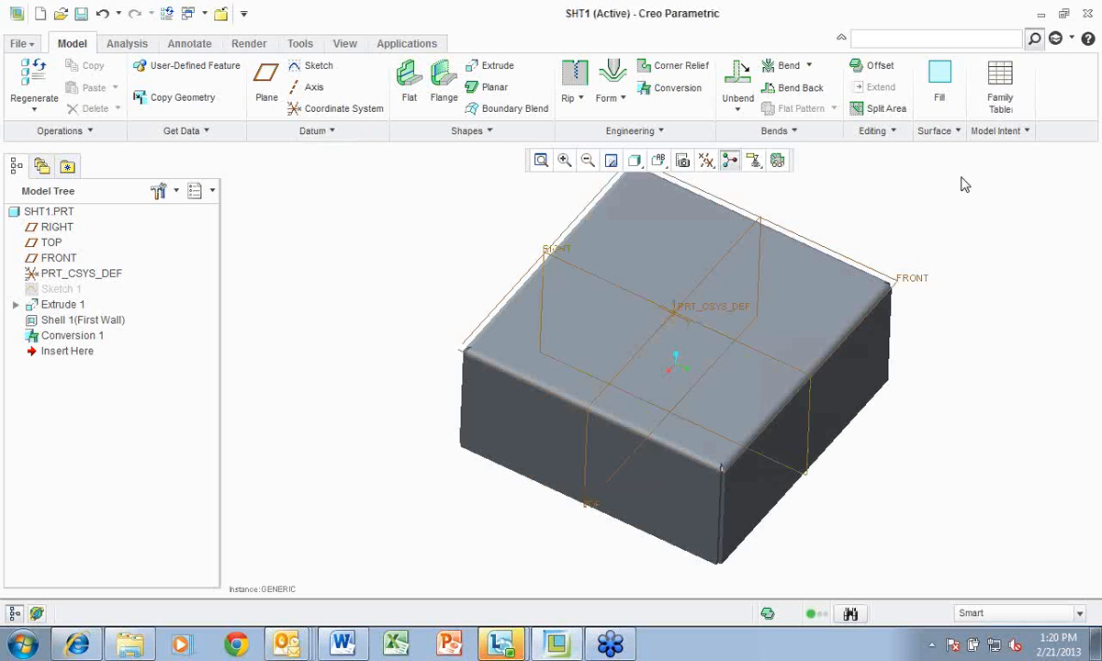
pyautogui.click(1029, 131)
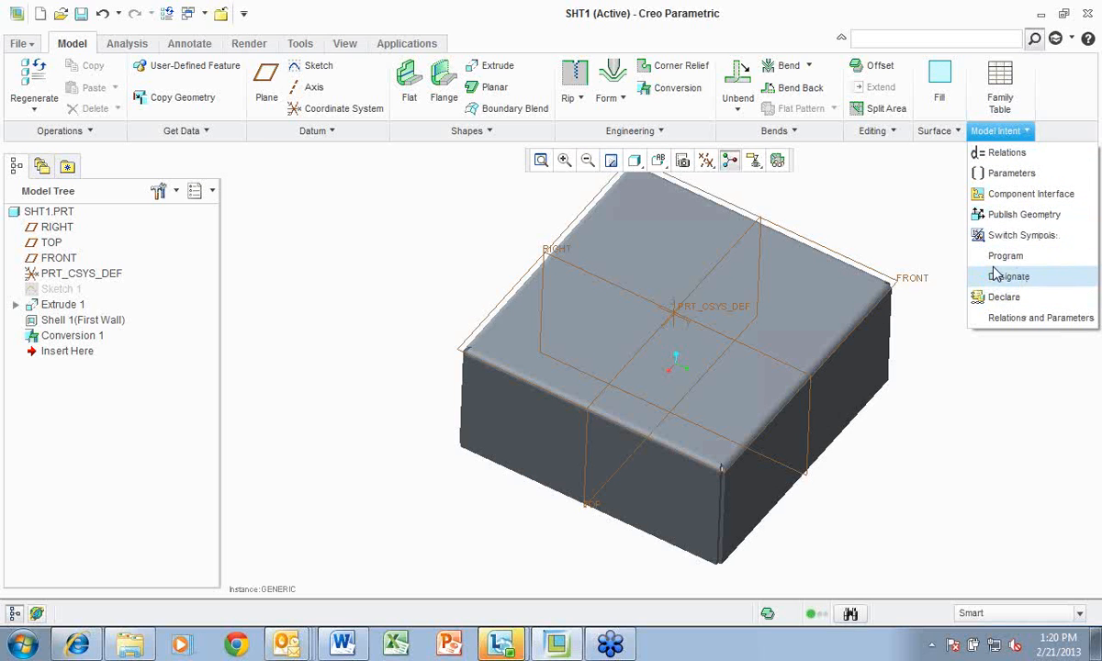
pyautogui.click(957, 135)
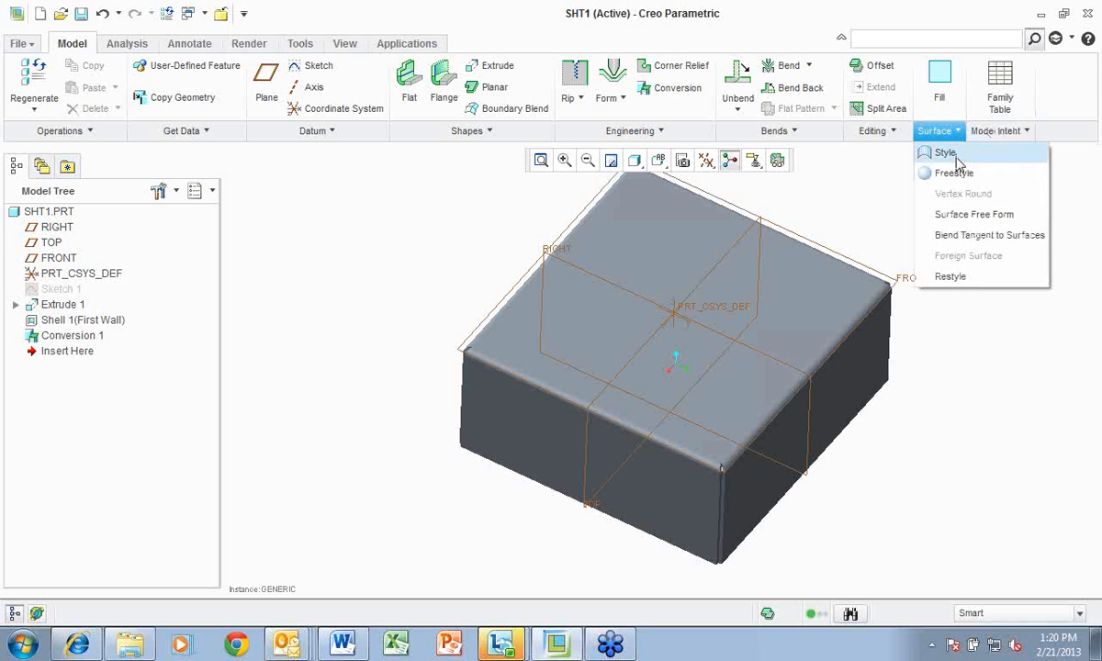
pyautogui.click(895, 140)
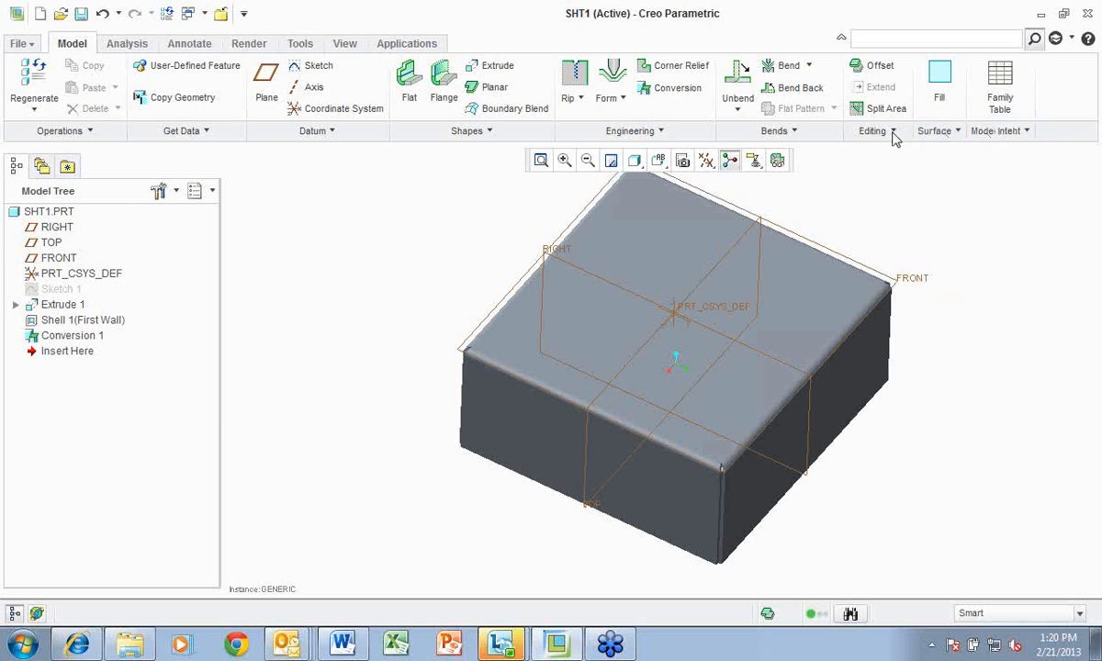
pyautogui.click(895, 138)
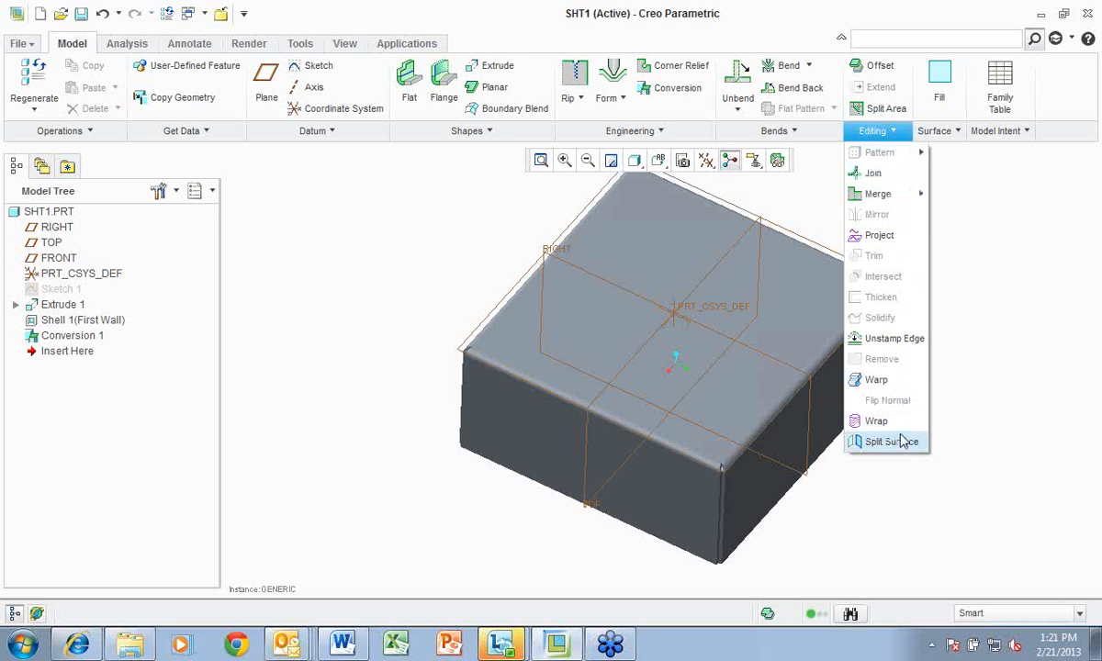
pyautogui.click(795, 132)
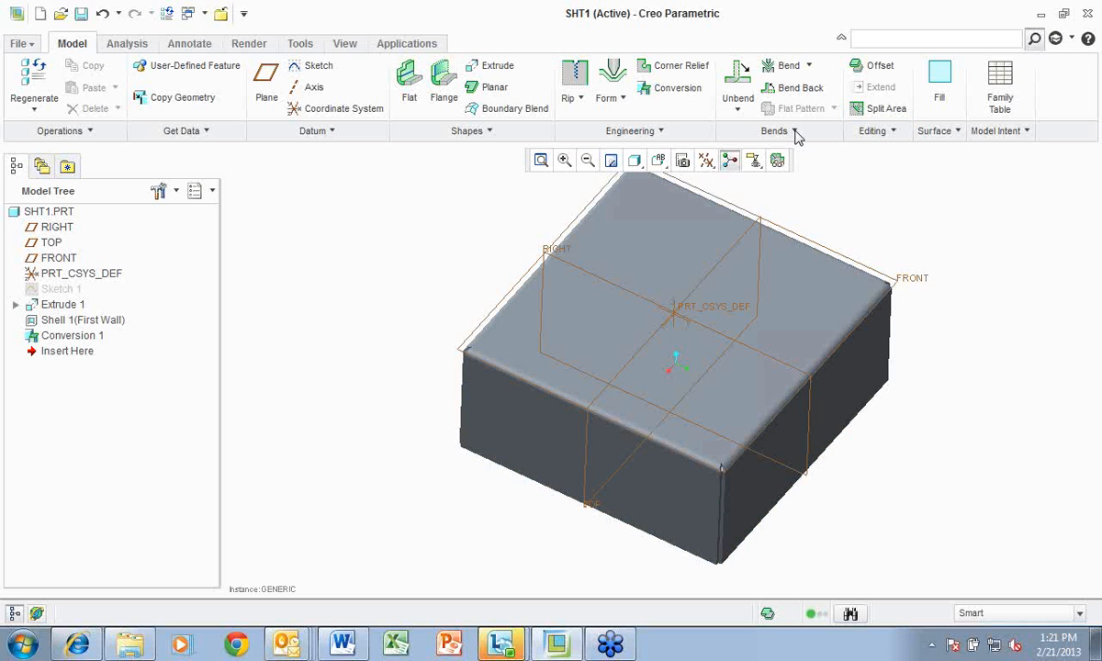
pyautogui.click(794, 132)
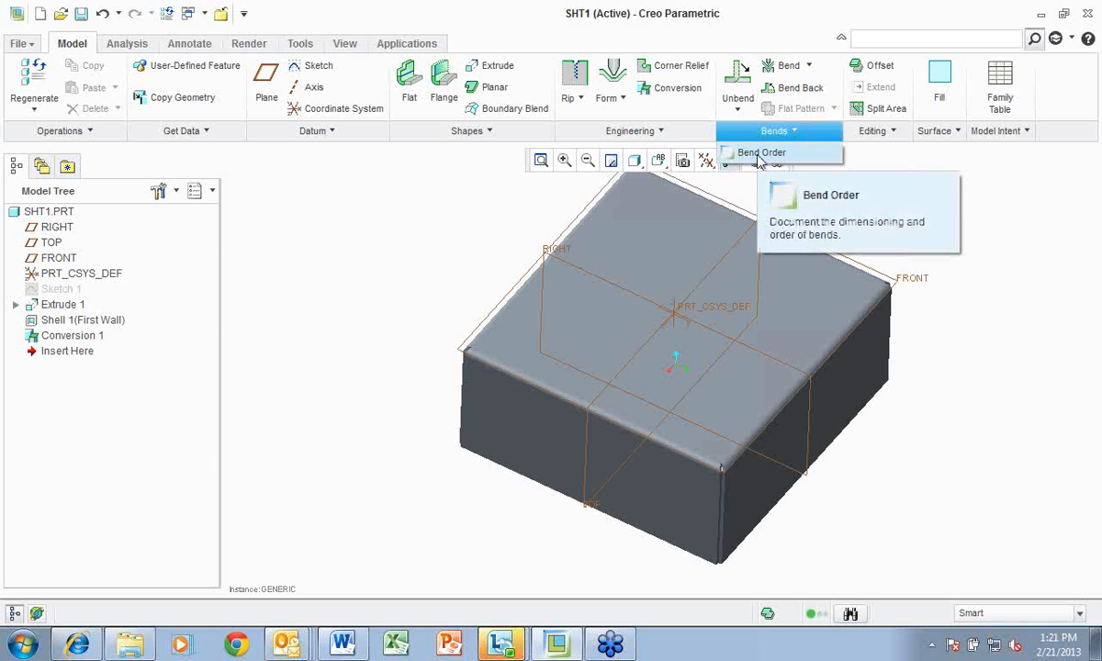
# Review the additional engineering commands, including a cancelled Punch placement, and the additional shape commands such as Revolve, Sweep and Blend
pyautogui.click(660, 133)
pyautogui.click(660, 134)
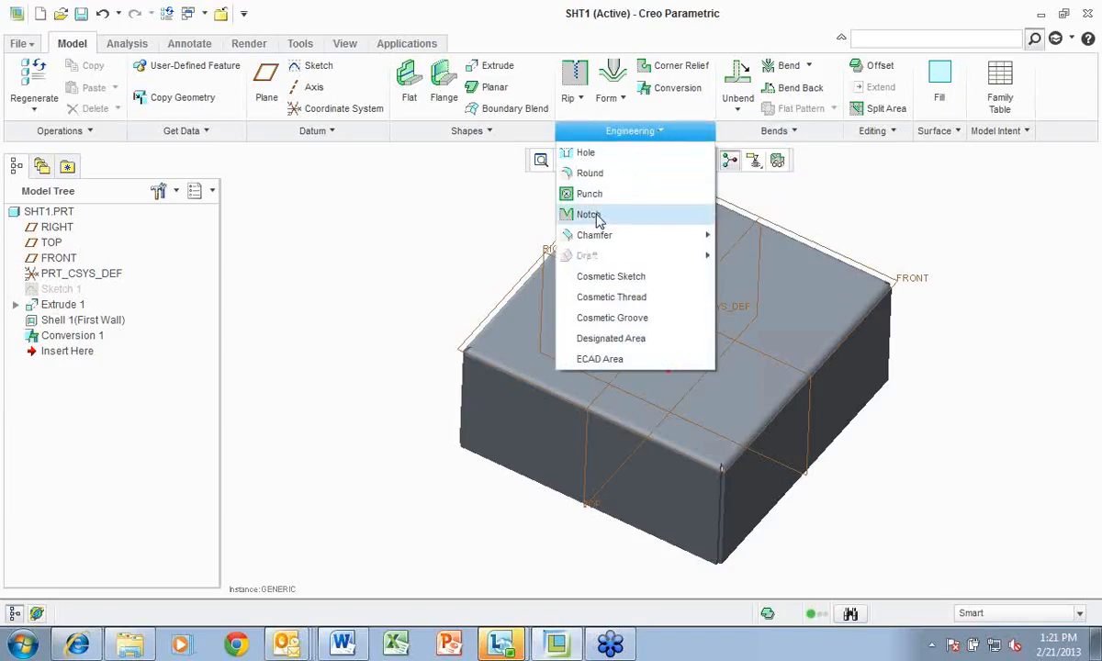
pyautogui.click(591, 195)
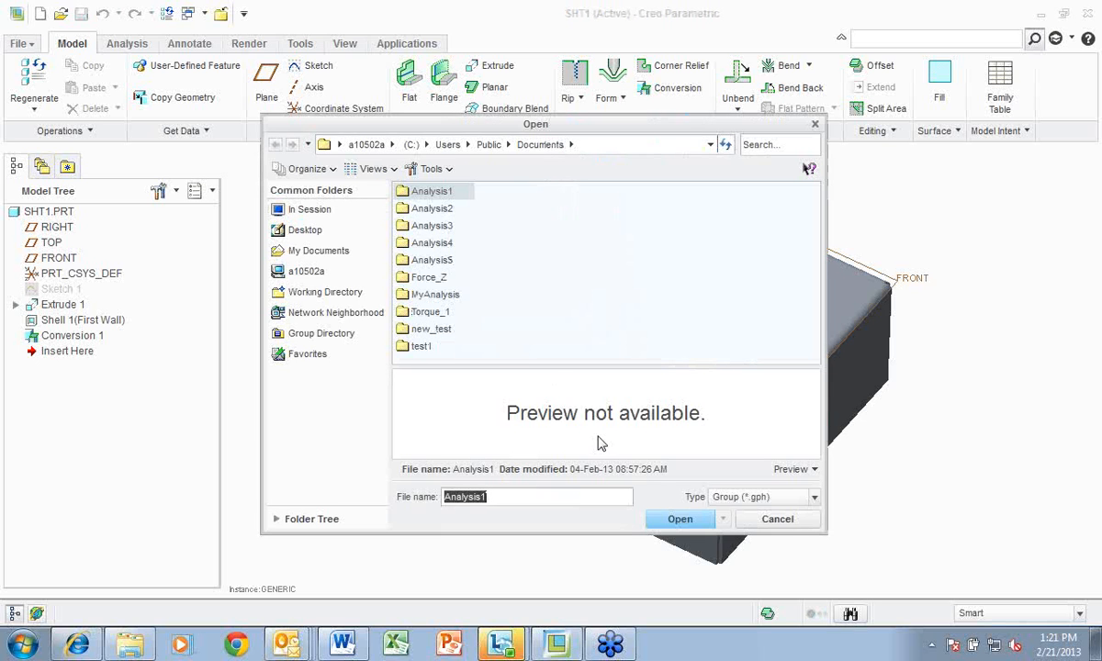
pyautogui.click(774, 520)
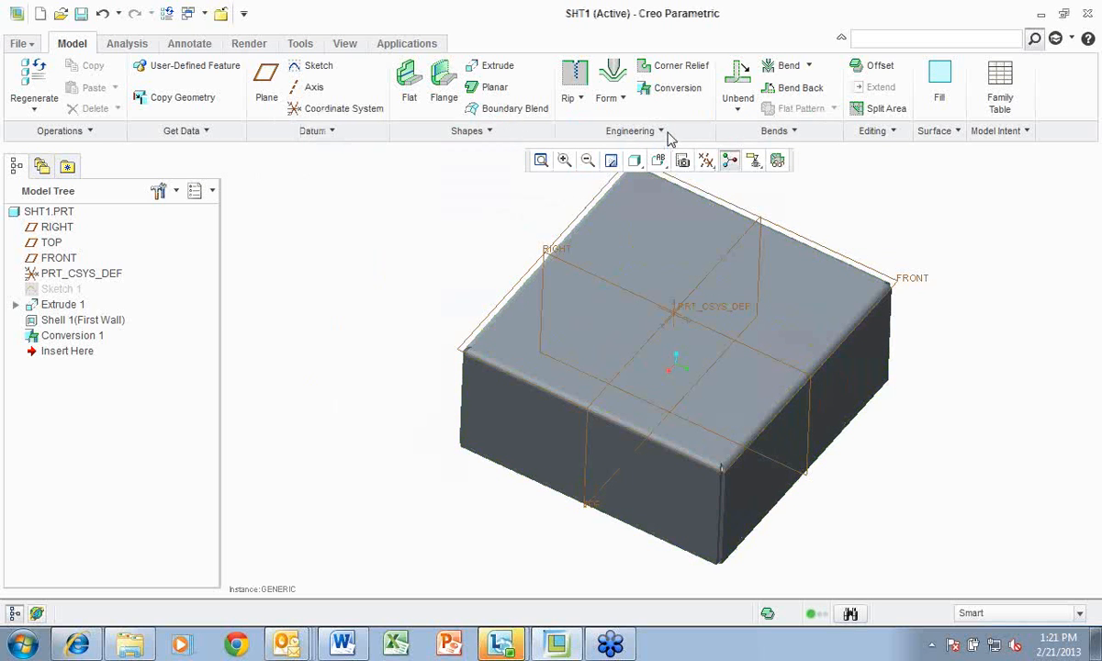
pyautogui.click(628, 131)
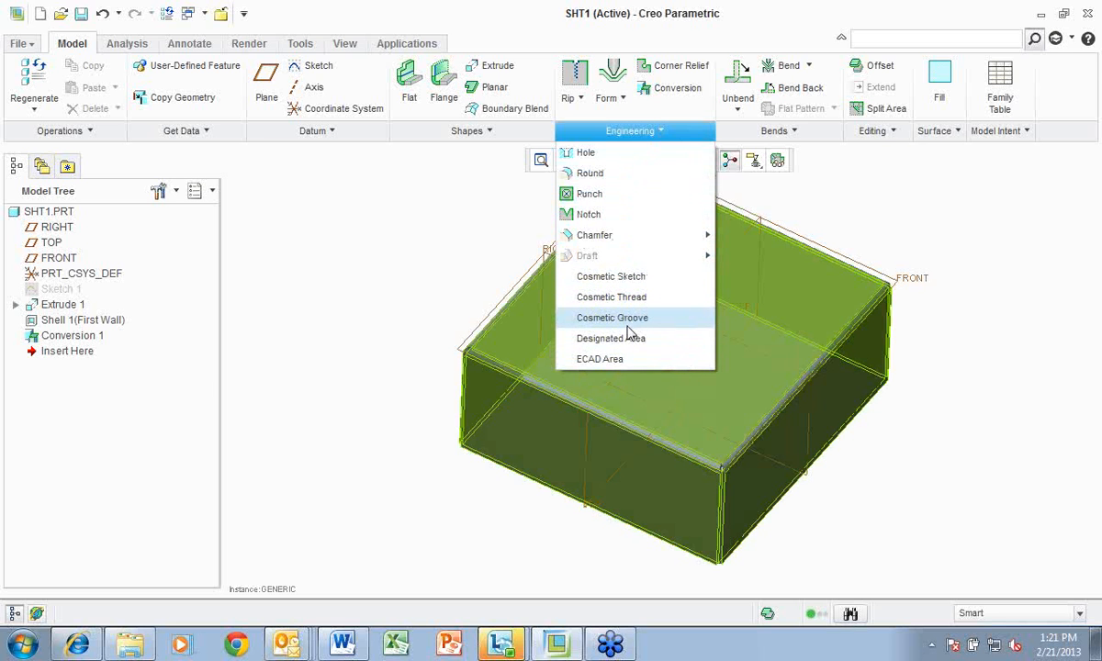
pyautogui.click(490, 135)
pyautogui.click(489, 138)
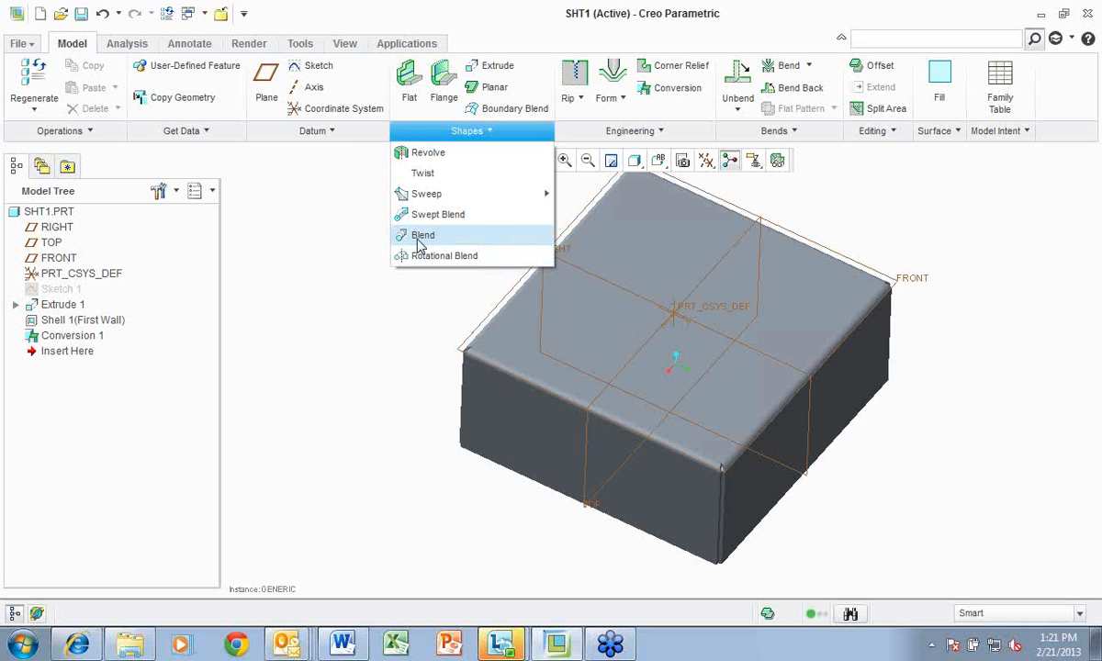
# Review the additional datum, data import and operations commands available for the sheetmetal part, including the option to switch to a solid part
pyautogui.click(333, 133)
pyautogui.click(334, 133)
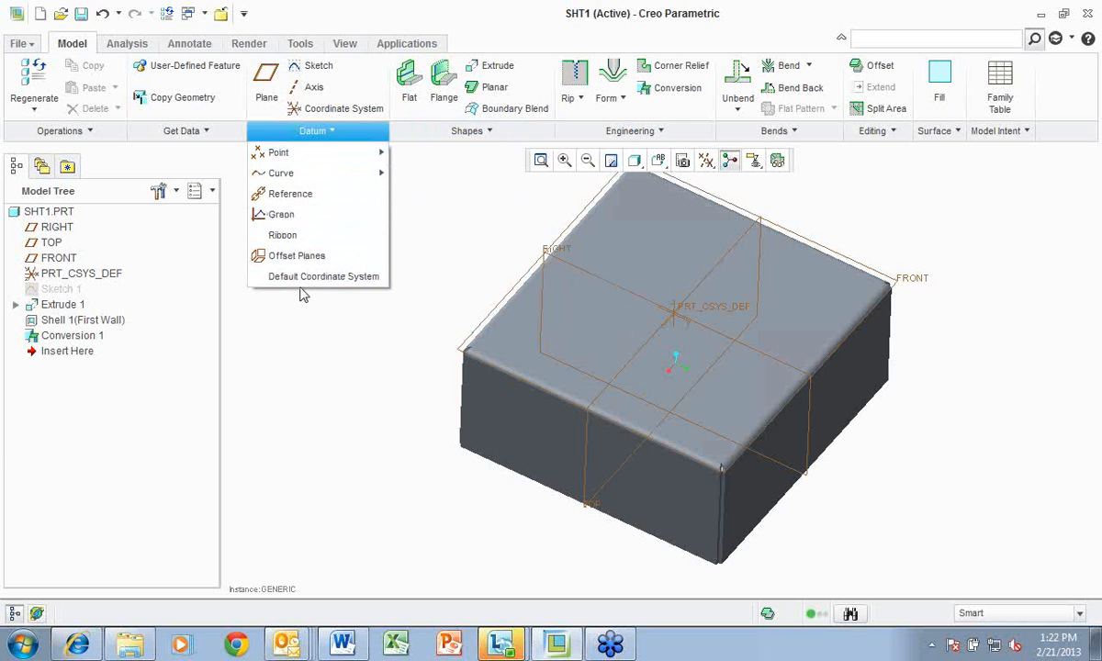
pyautogui.click(445, 226)
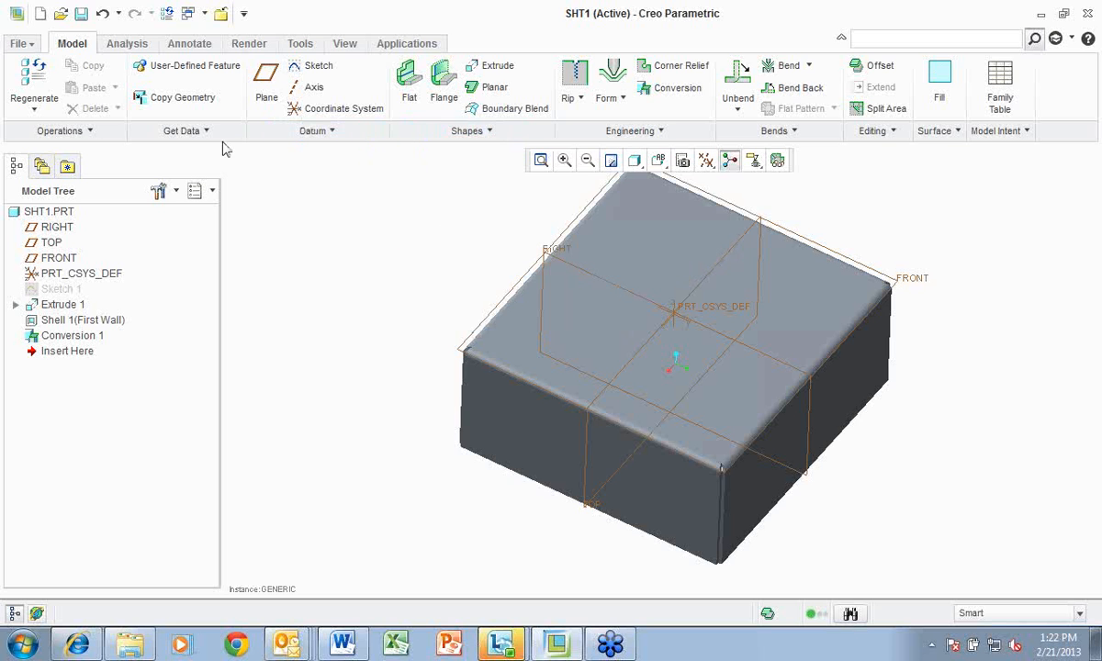
pyautogui.click(206, 134)
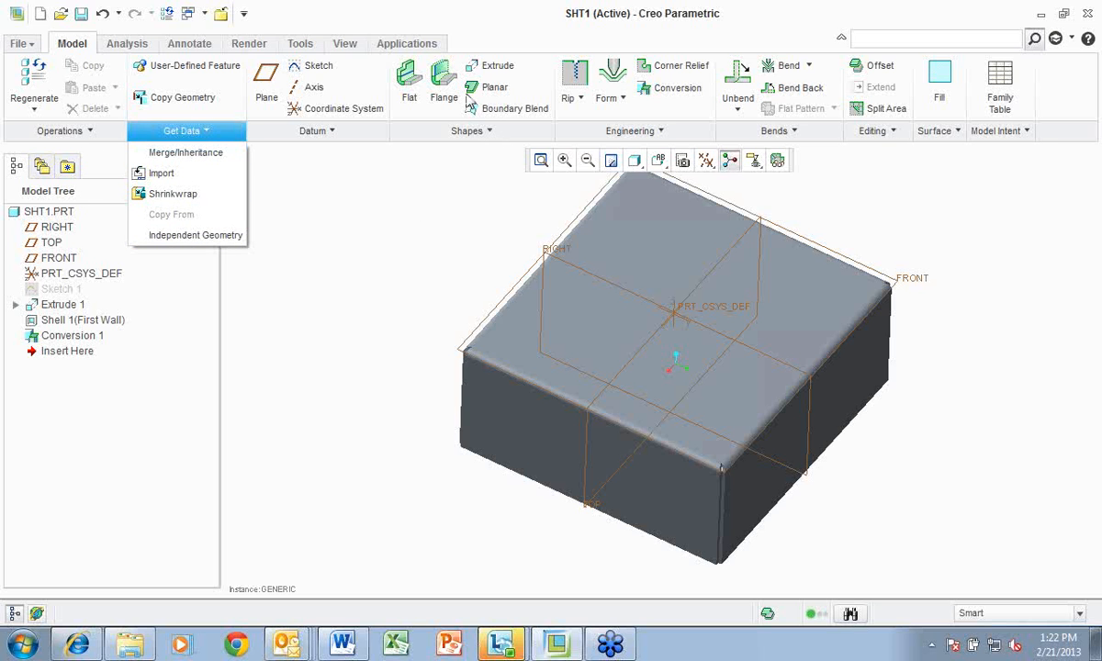
pyautogui.click(89, 131)
pyautogui.click(89, 132)
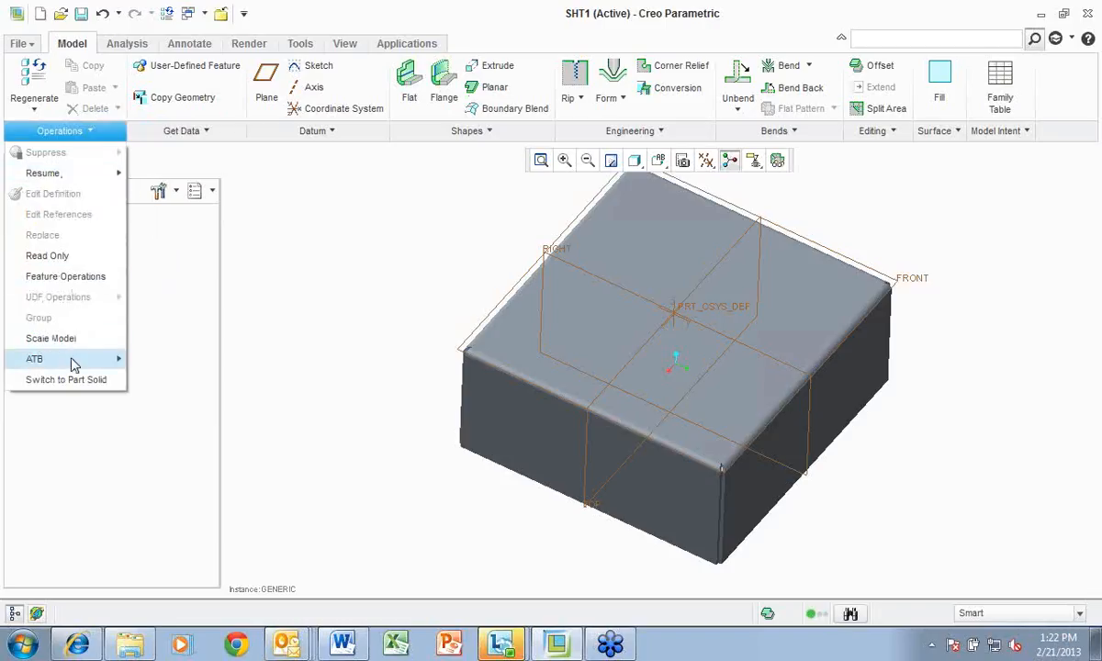
pyautogui.moveTo(73, 365)
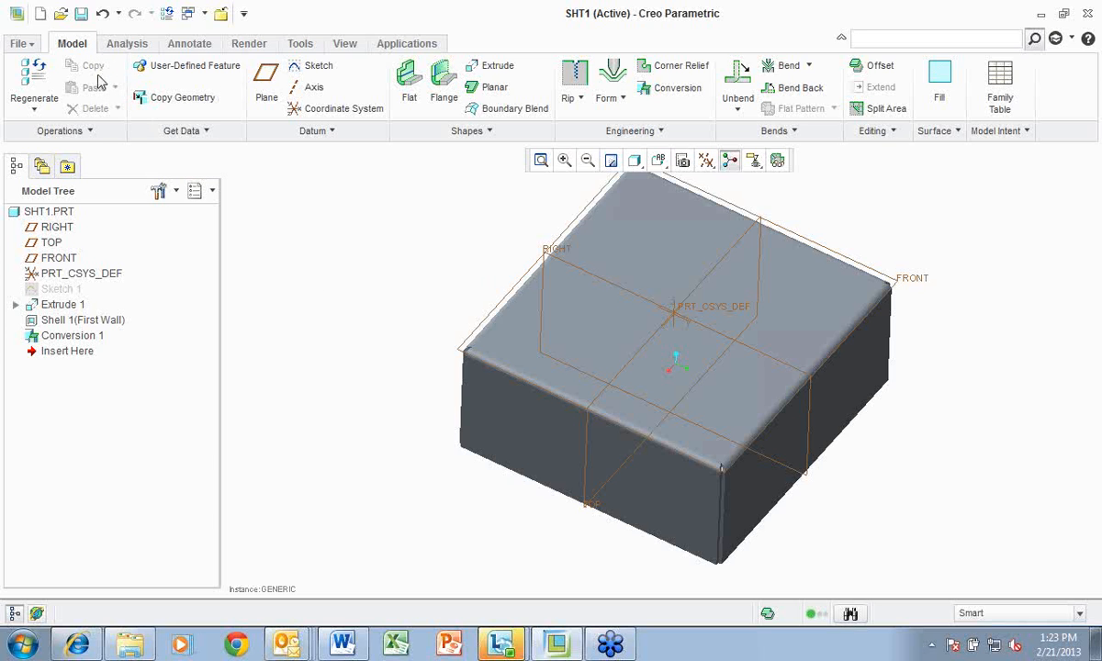
# Create a new solid part named SHT2 from the mmns_part_solid template
pyautogui.click(19, 46)
pyautogui.click(47, 83)
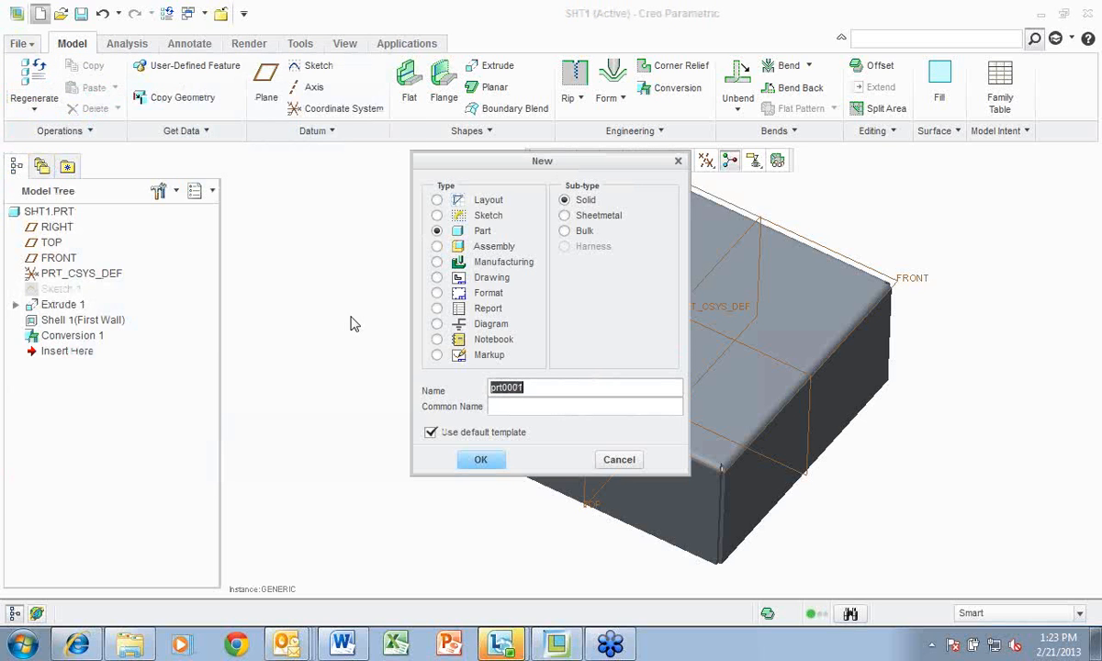
pyautogui.write('SHT2')
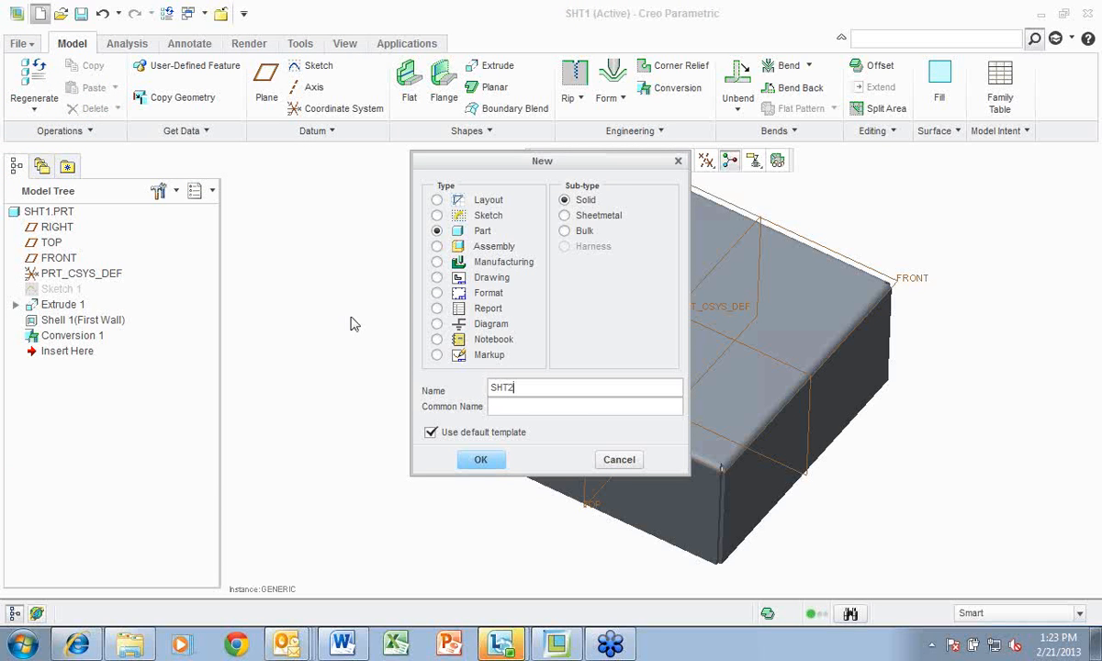
pyautogui.press('Return')
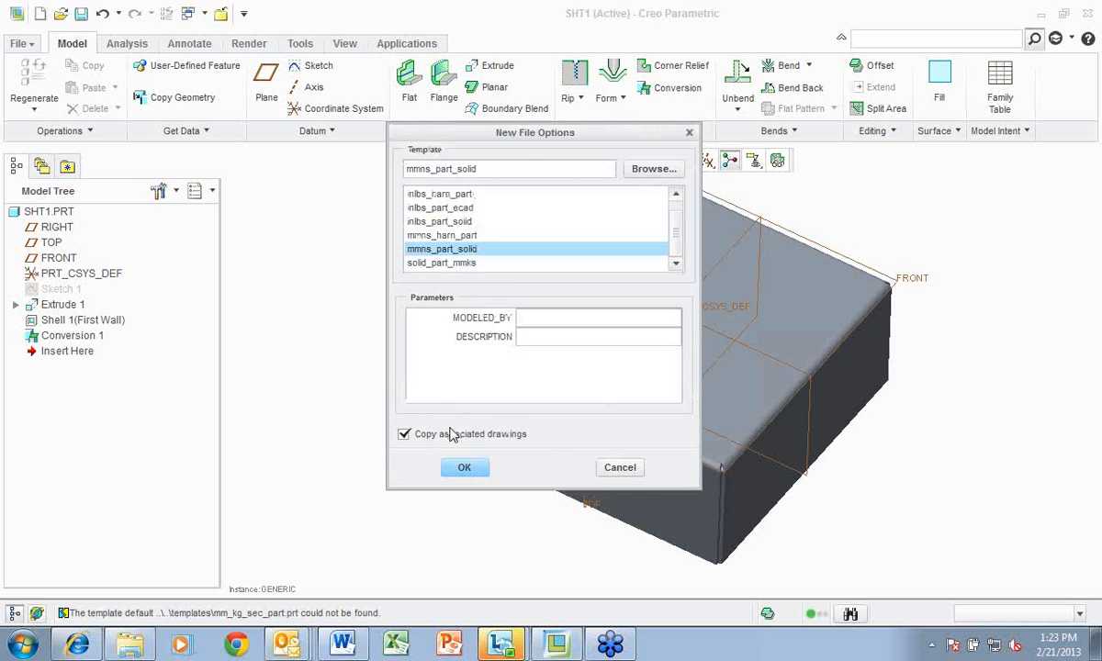
pyautogui.click(456, 467)
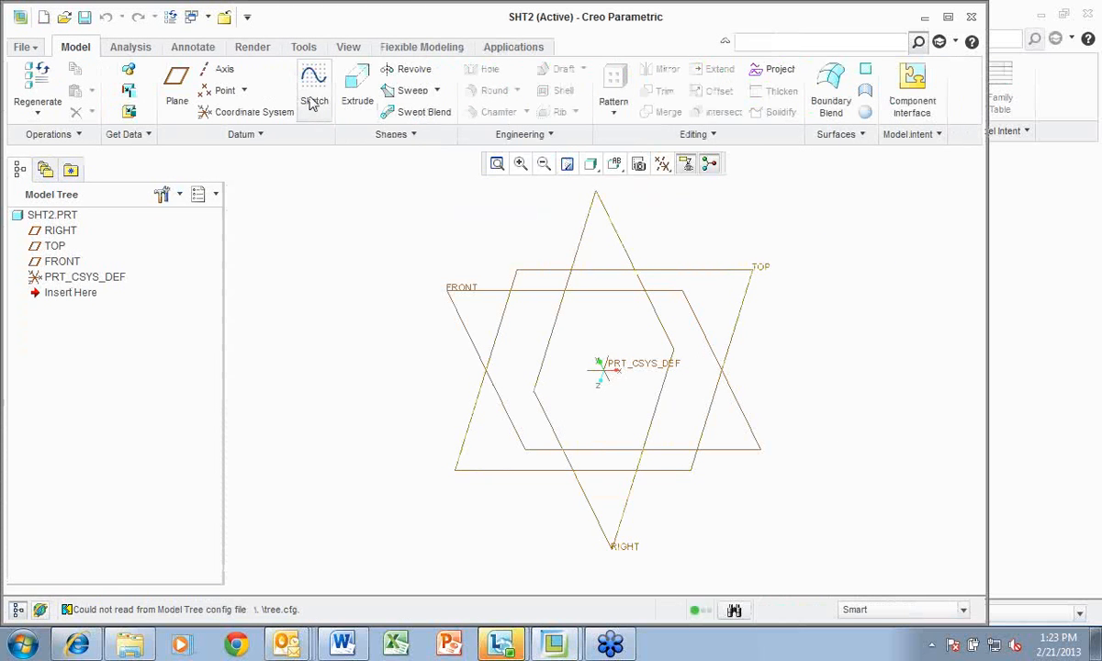
# Sketch a rectangle about 387 mm by 375 mm around the origin on the TOP plane and finish the sketch
pyautogui.click(312, 101)
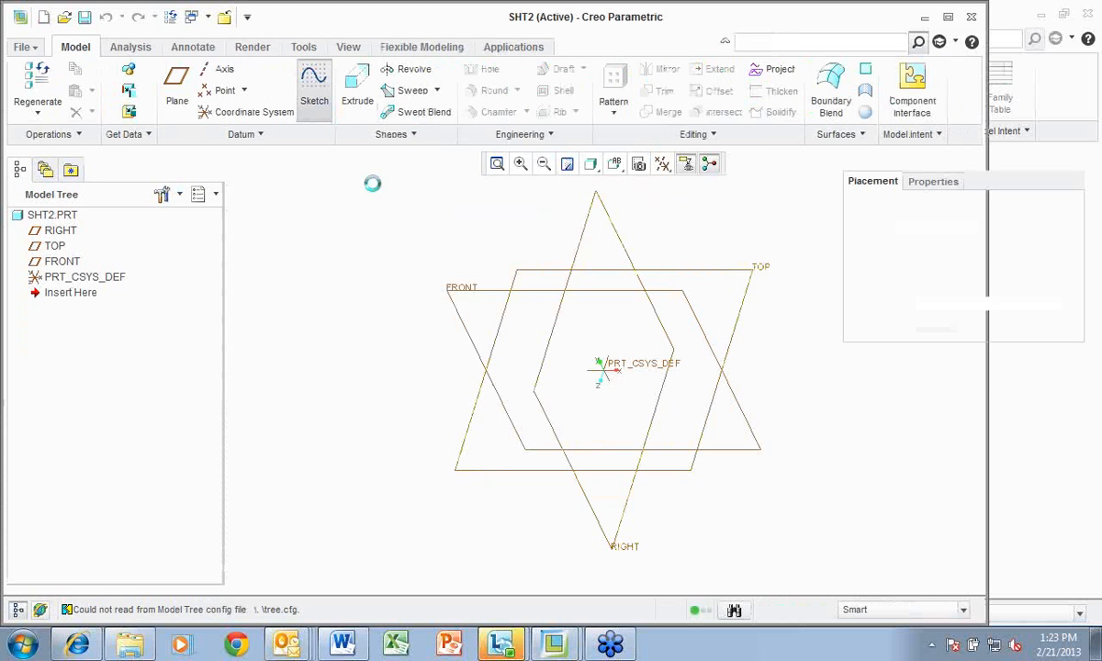
pyautogui.click(755, 275)
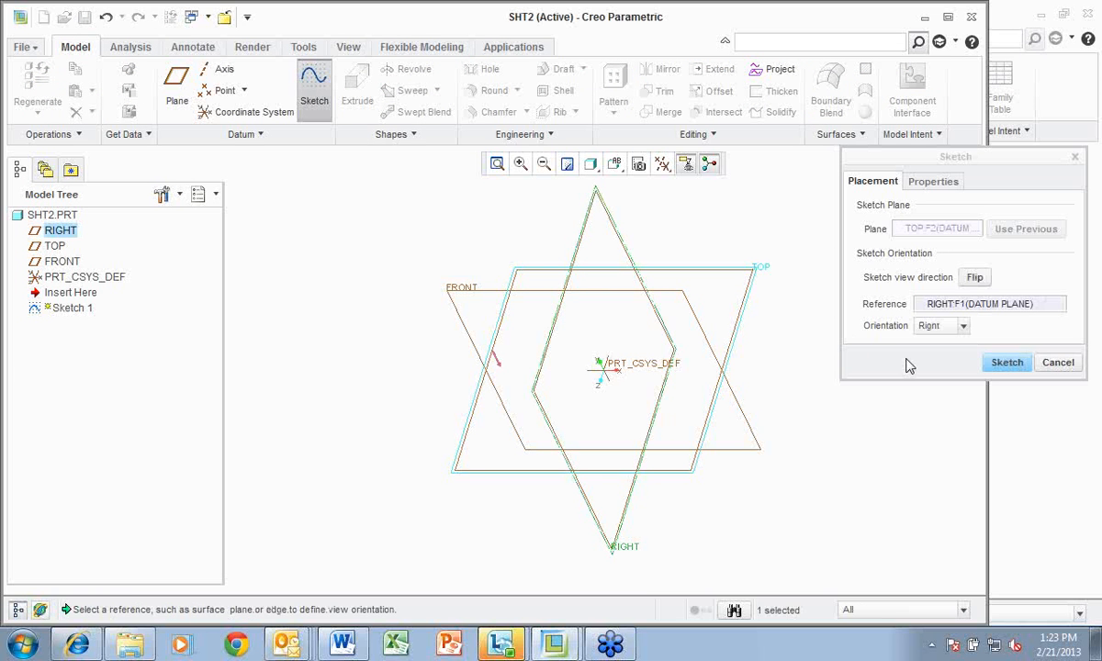
pyautogui.click(1004, 363)
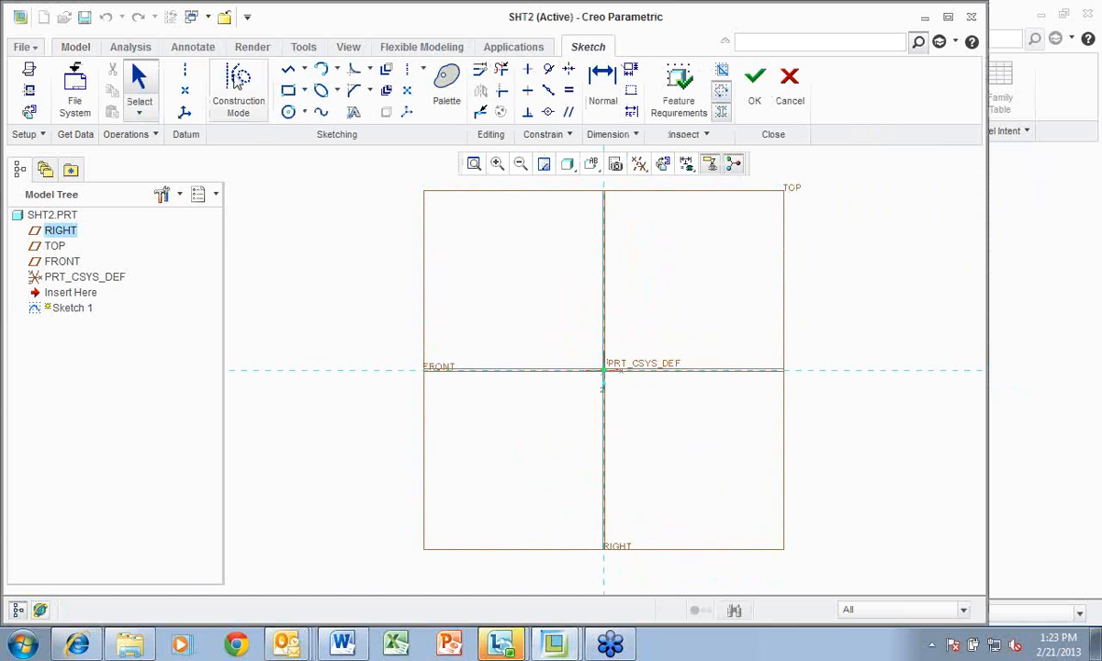
pyautogui.click(288, 90)
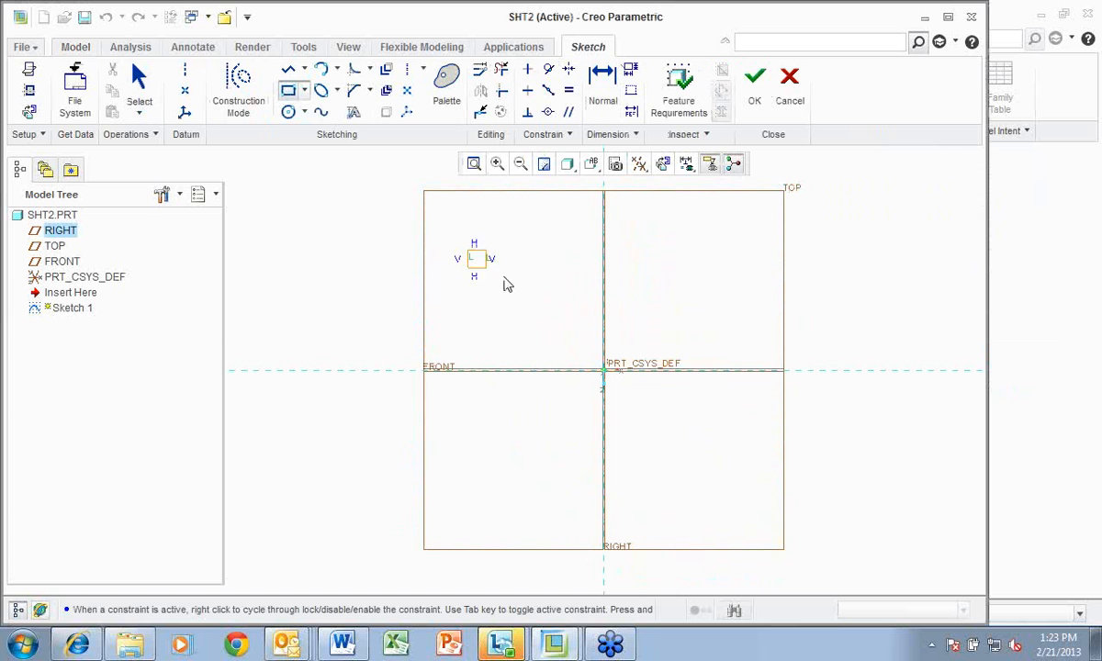
pyautogui.click(742, 515)
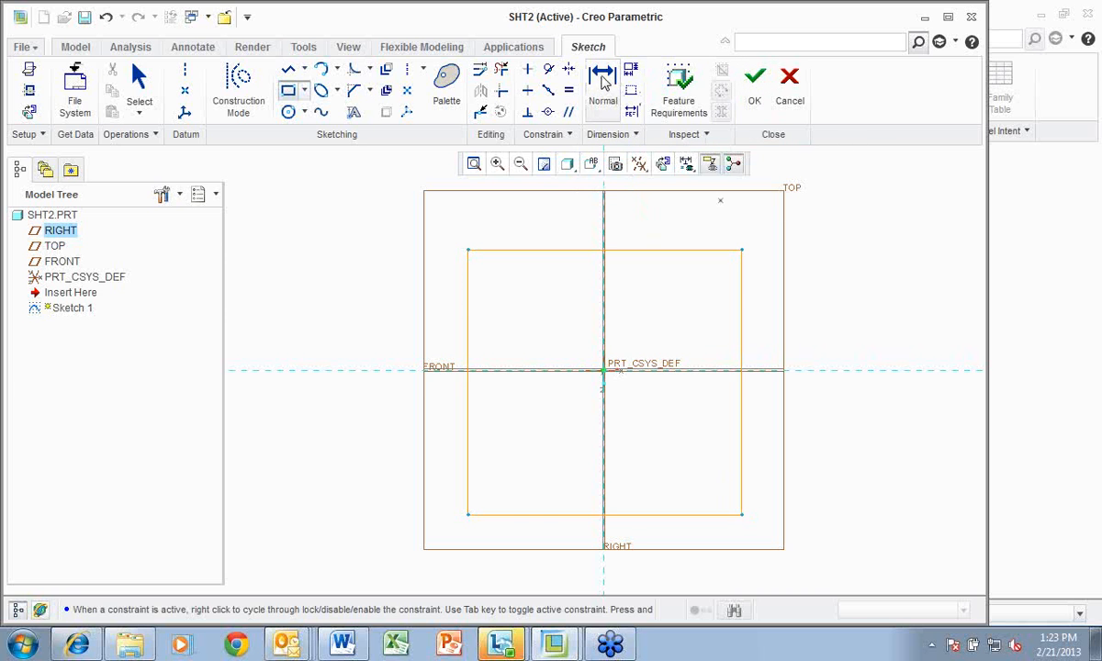
pyautogui.click(600, 92)
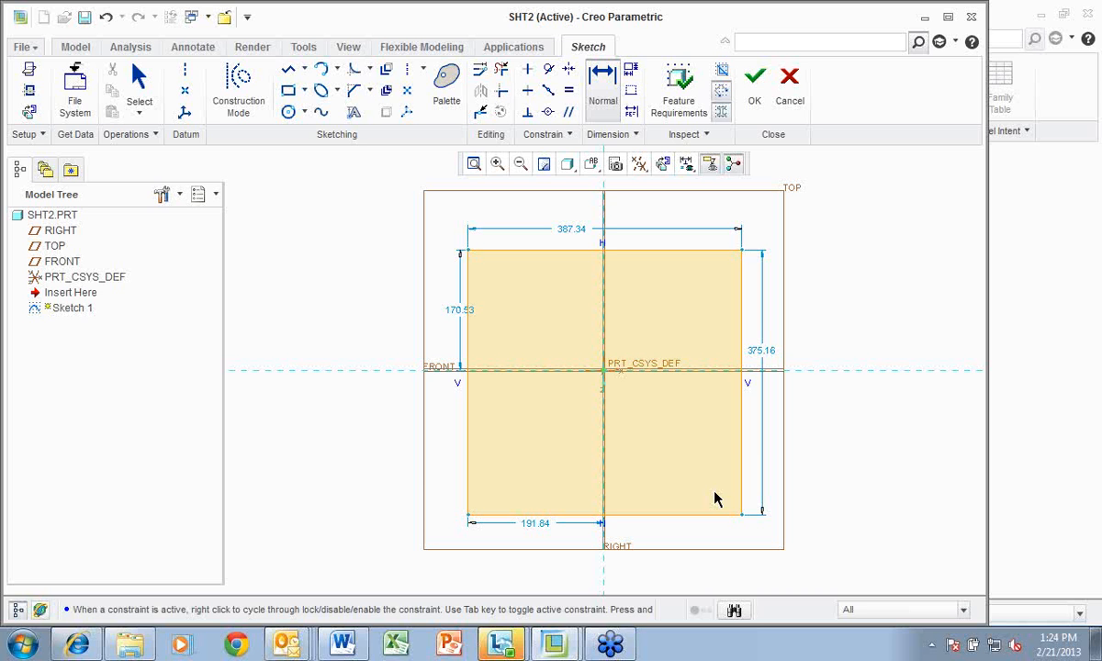
pyautogui.click(754, 85)
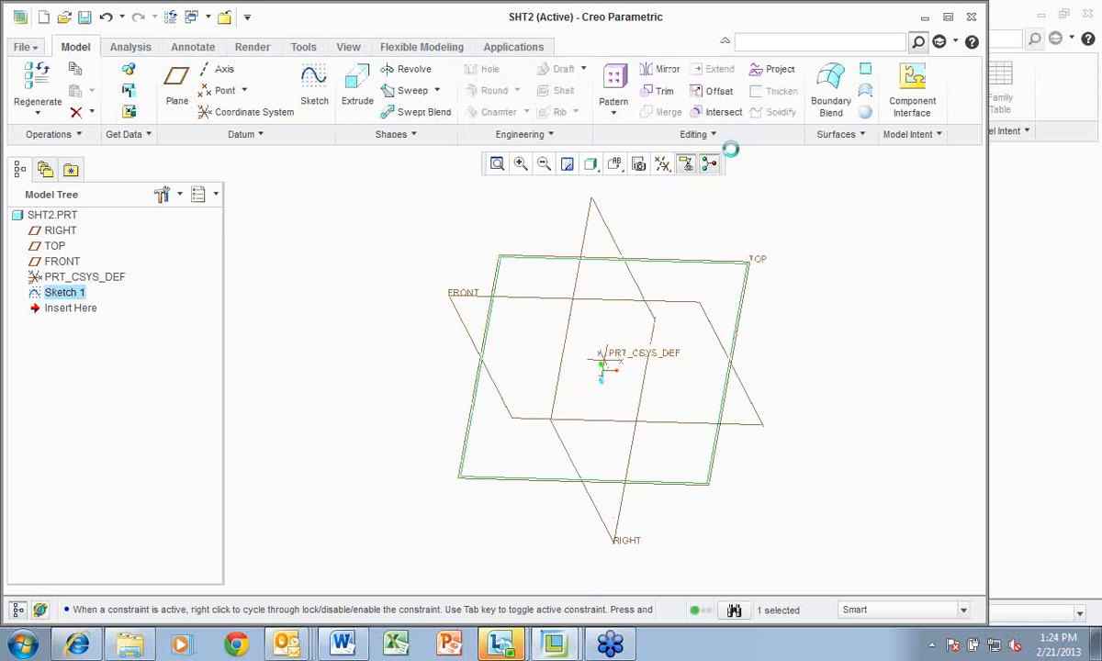
# Extrude the rectangle sketch 5 mm into a solid plate
pyautogui.click(358, 90)
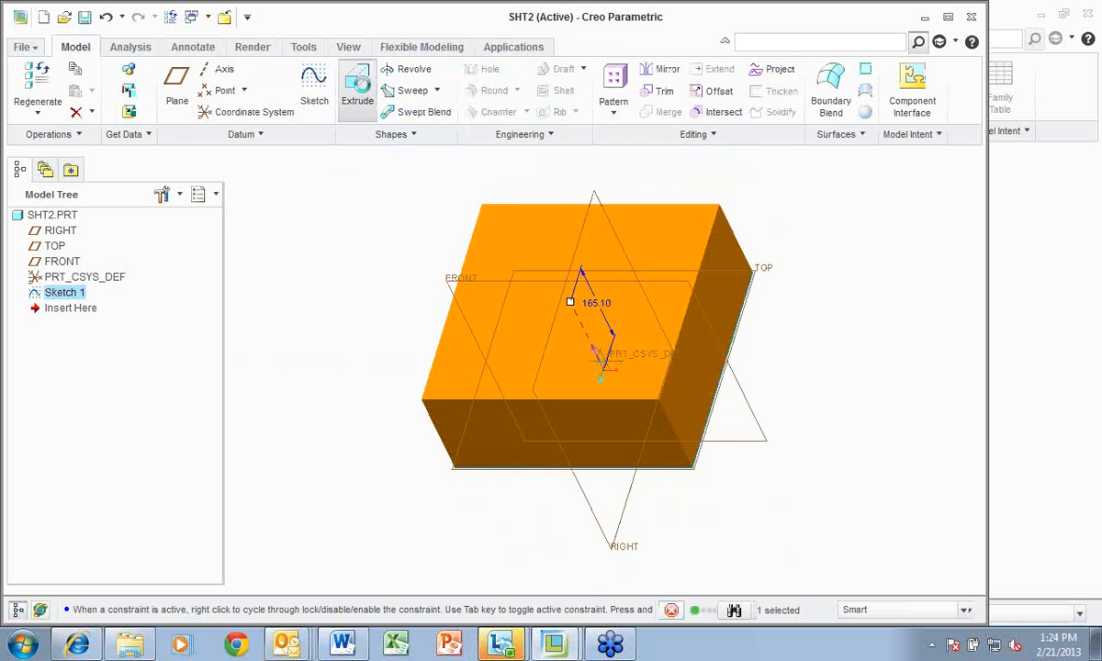
pyautogui.doubleClick(133, 92)
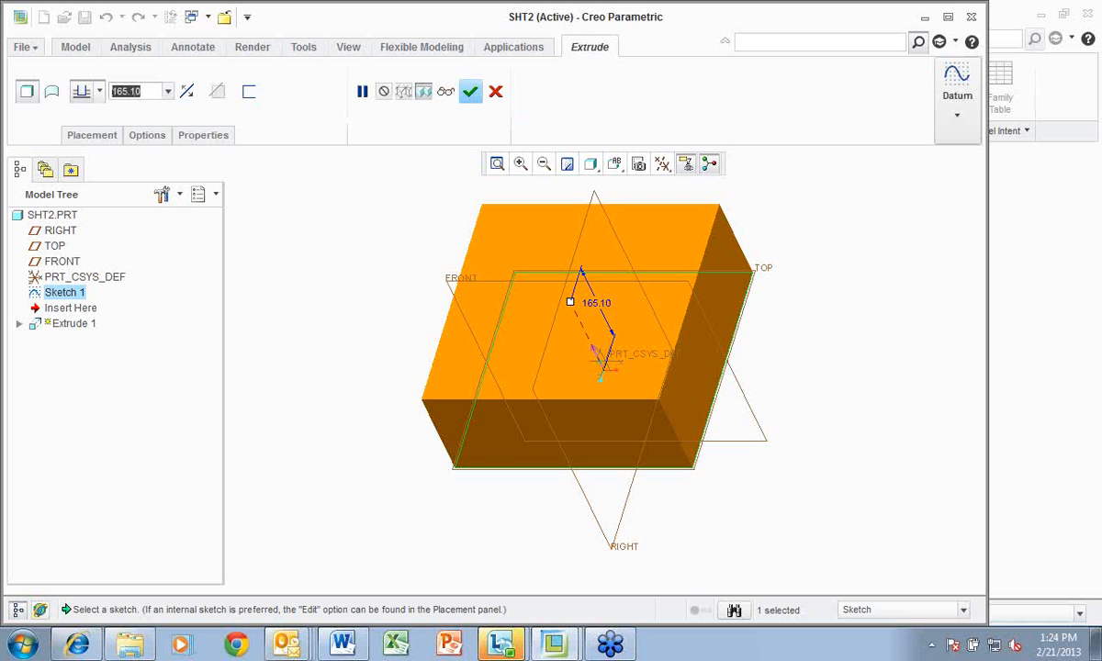
pyautogui.write('5')
pyautogui.press('Return')
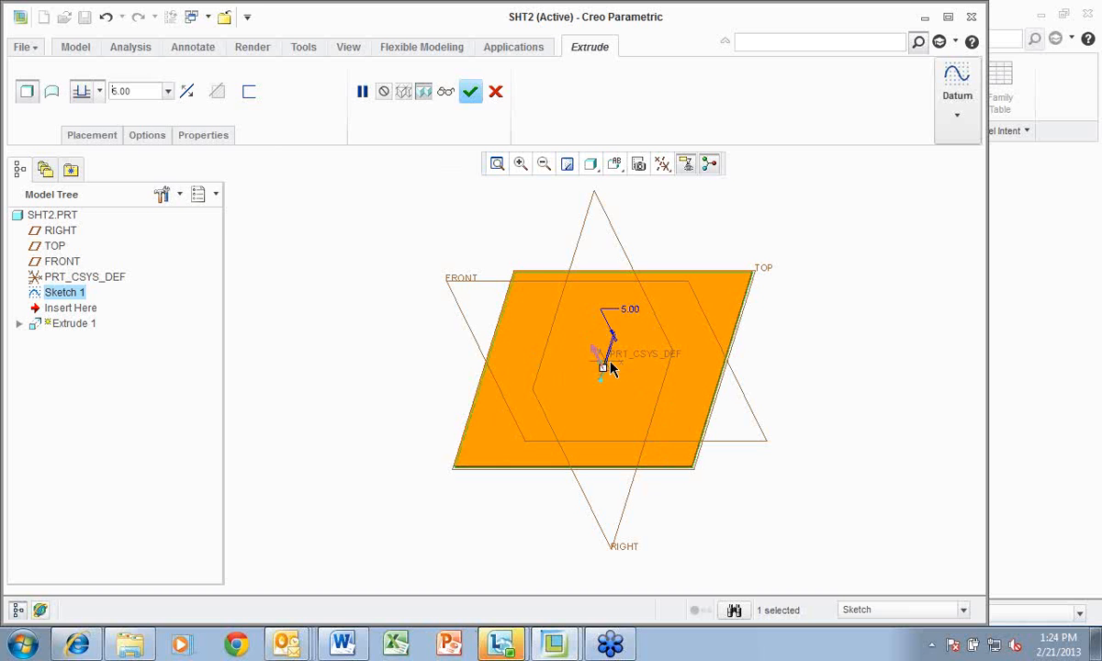
pyautogui.click(470, 92)
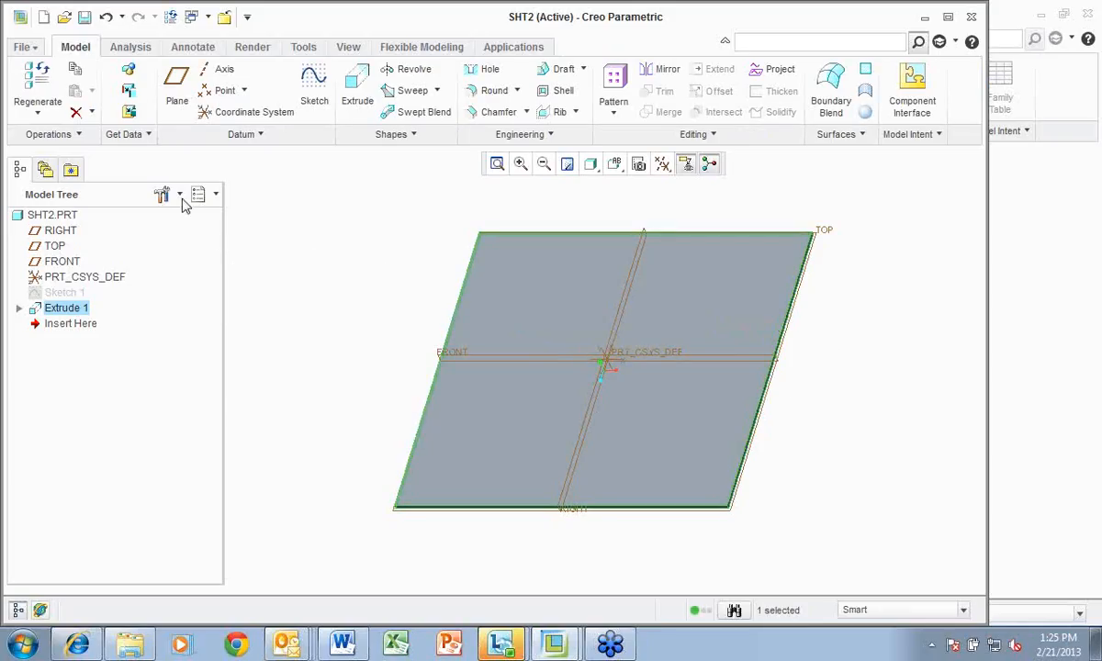
# Start converting the plate to sheetmetal with a Driving Surface first wall and set its thickness to 5 mm
pyautogui.click(59, 138)
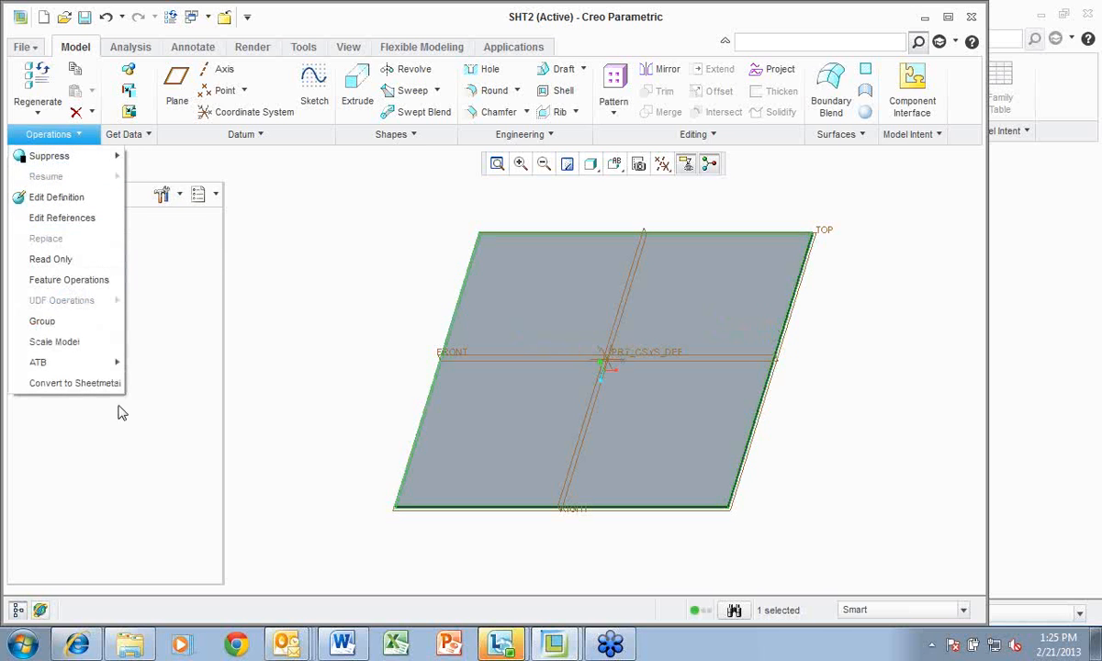
pyautogui.click(46, 390)
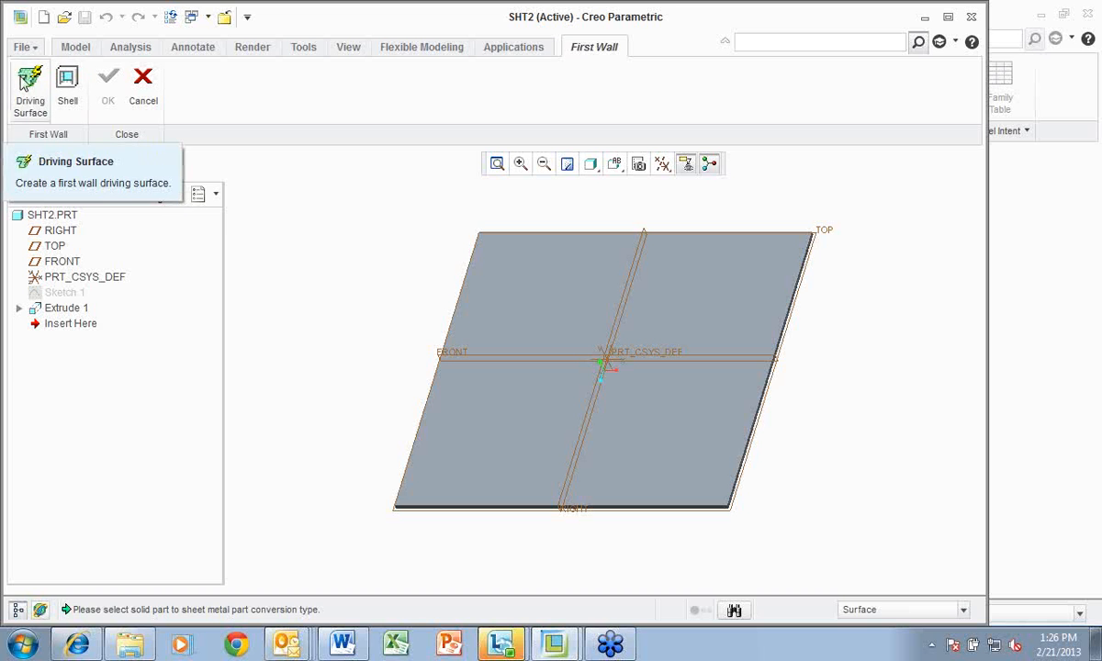
pyautogui.click(32, 88)
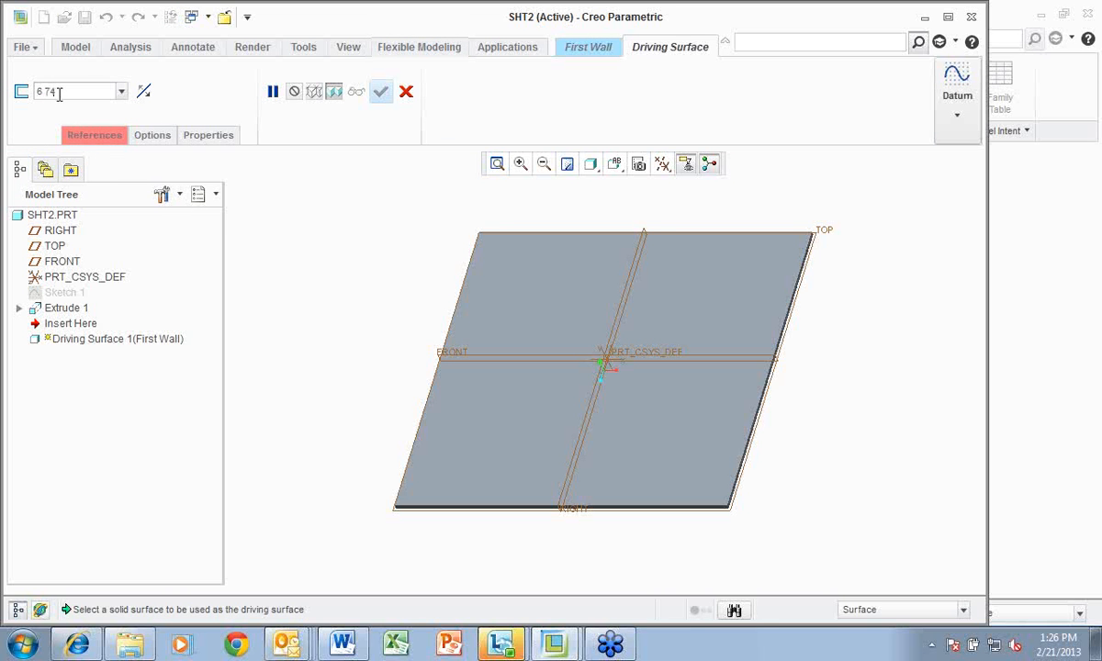
pyautogui.doubleClick(62, 94)
pyautogui.write('5.0')
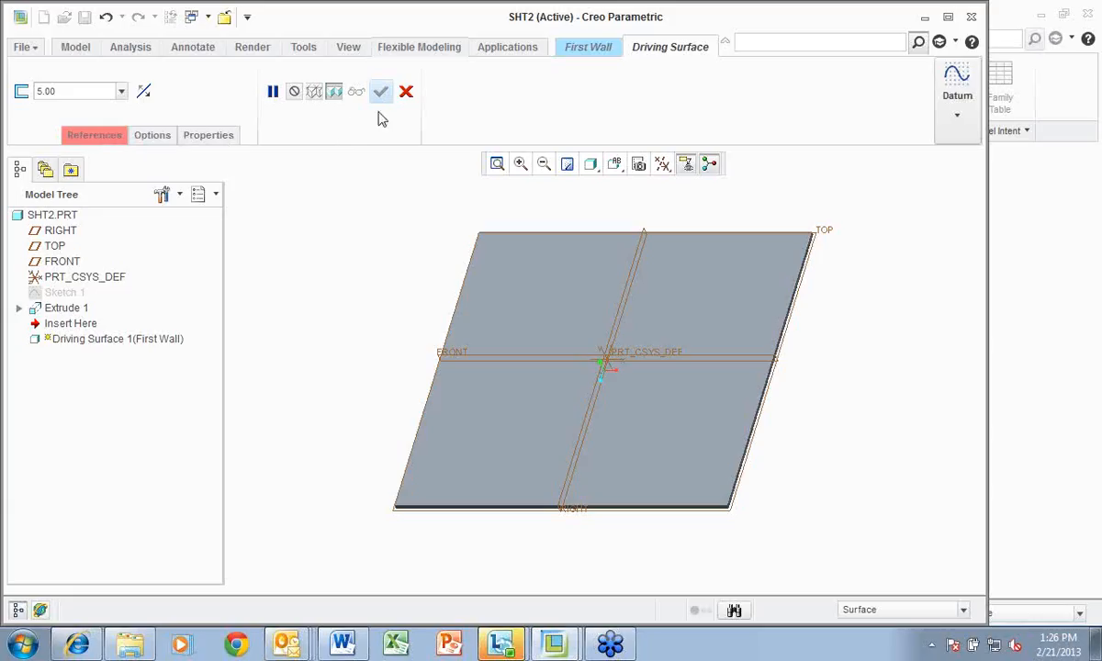
# Cancel the driving surface definition that has no surface reference
pyautogui.click(408, 94)
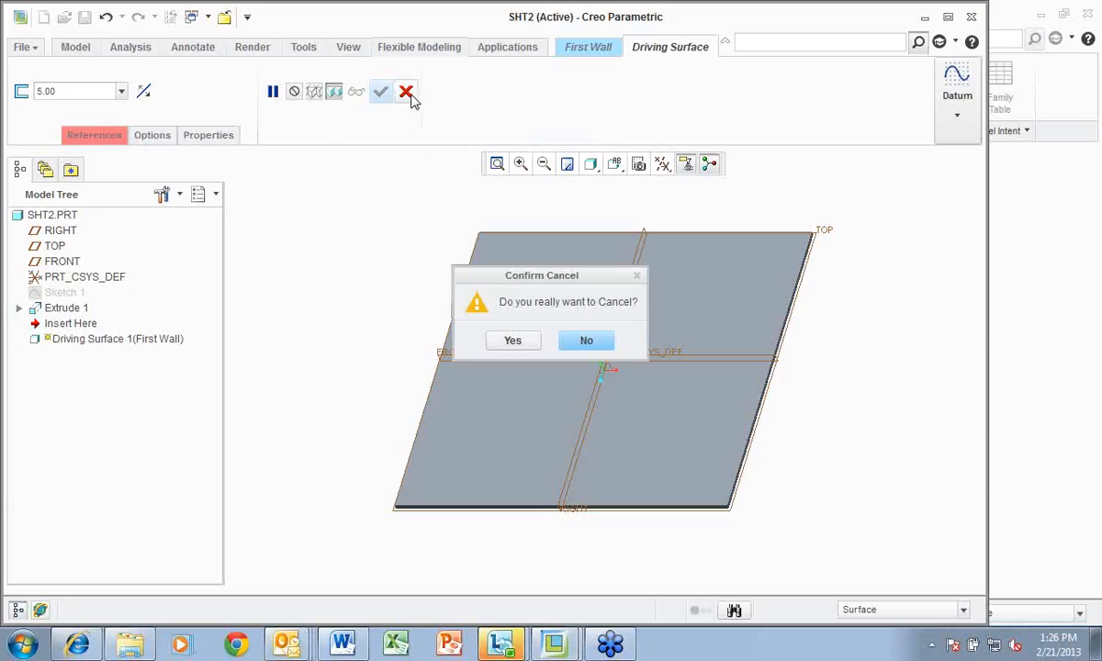
pyautogui.click(586, 345)
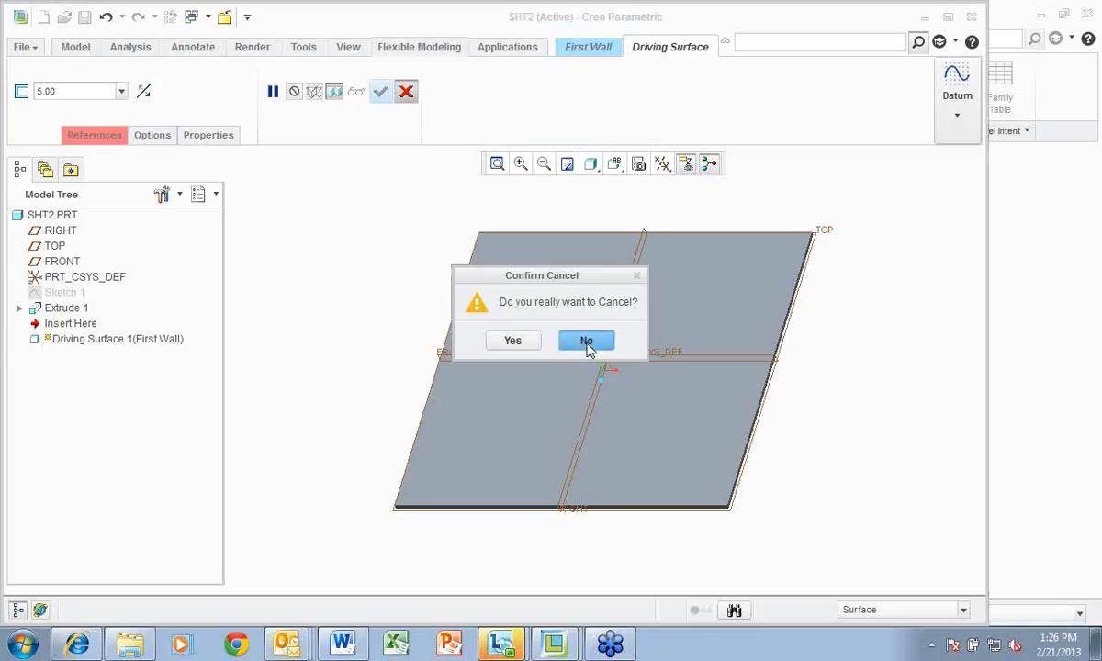
pyautogui.click(407, 93)
pyautogui.click(512, 341)
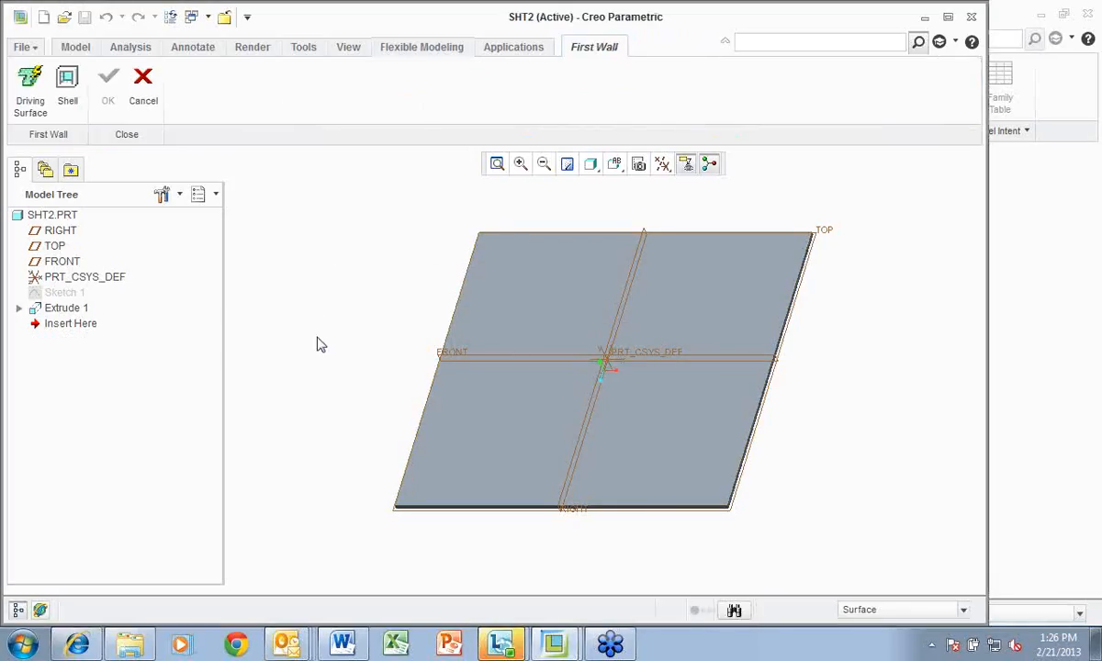
# Define a Driving Surface first wall on the solid plate, selecting its large face as the driving surface and keeping the thickness at 5 mm
pyautogui.click(29, 103)
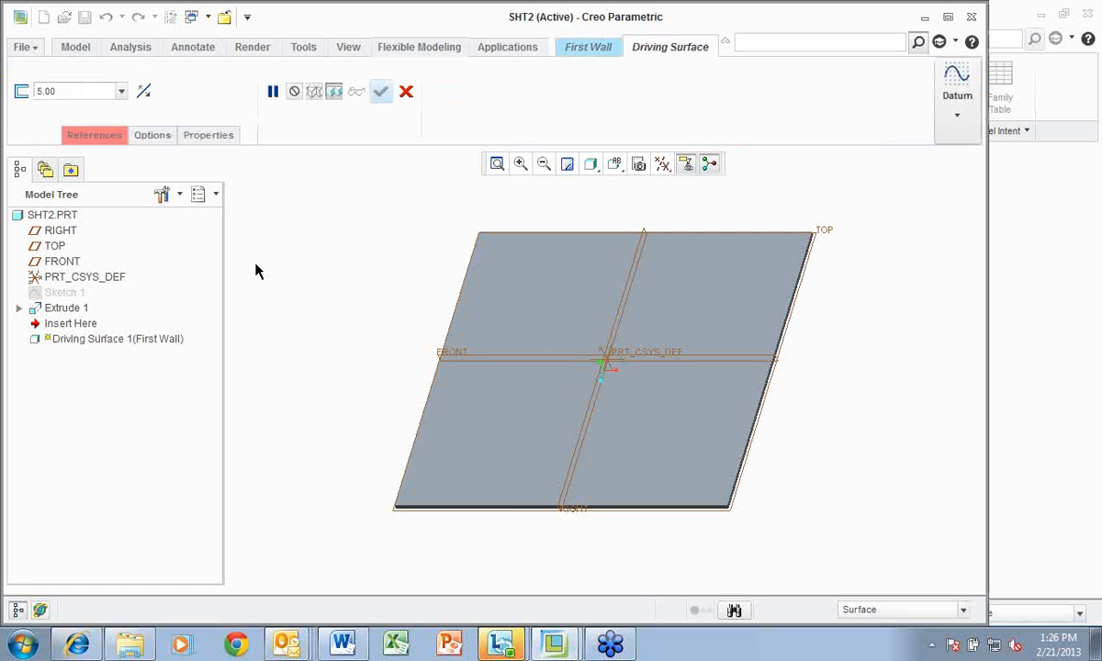
pyautogui.moveTo(850, 360); pyautogui.dragTo(808, 344, button='middle')
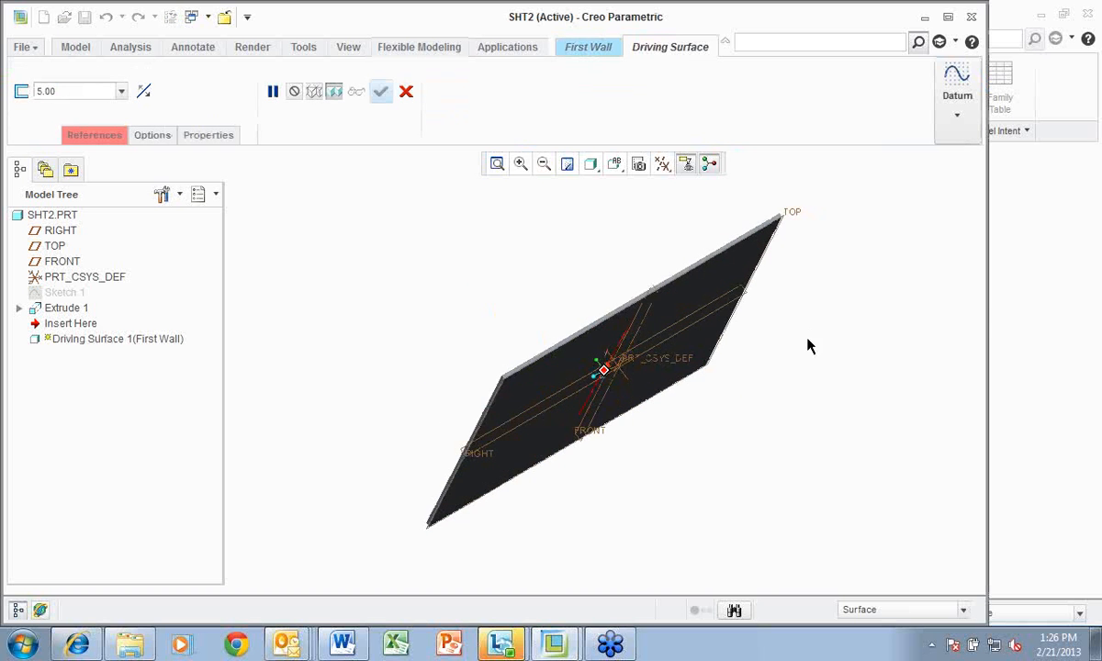
pyautogui.click(730, 275)
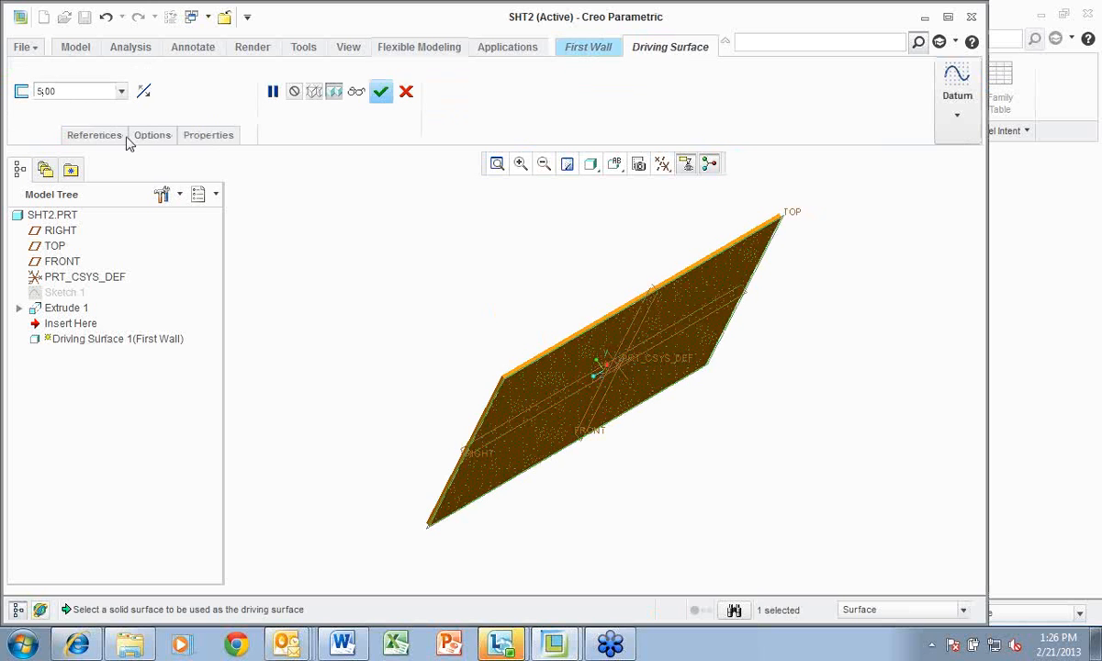
pyautogui.moveTo(427, 342); pyautogui.dragTo(487, 375, button='middle')
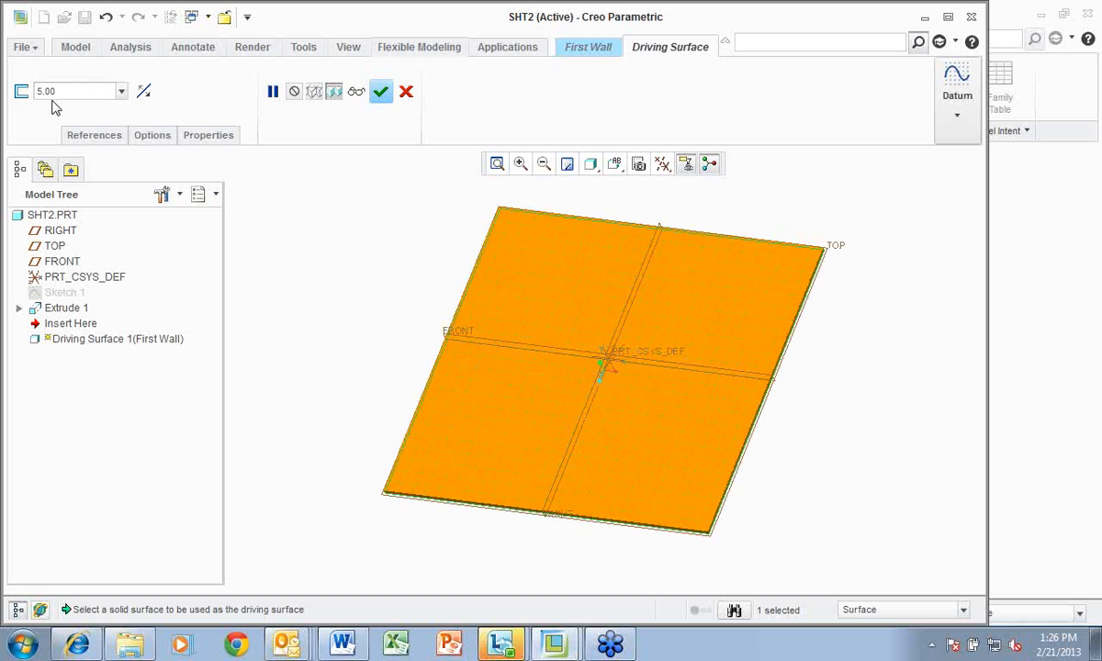
pyautogui.moveTo(878, 379); pyautogui.dragTo(801, 369, button='middle')
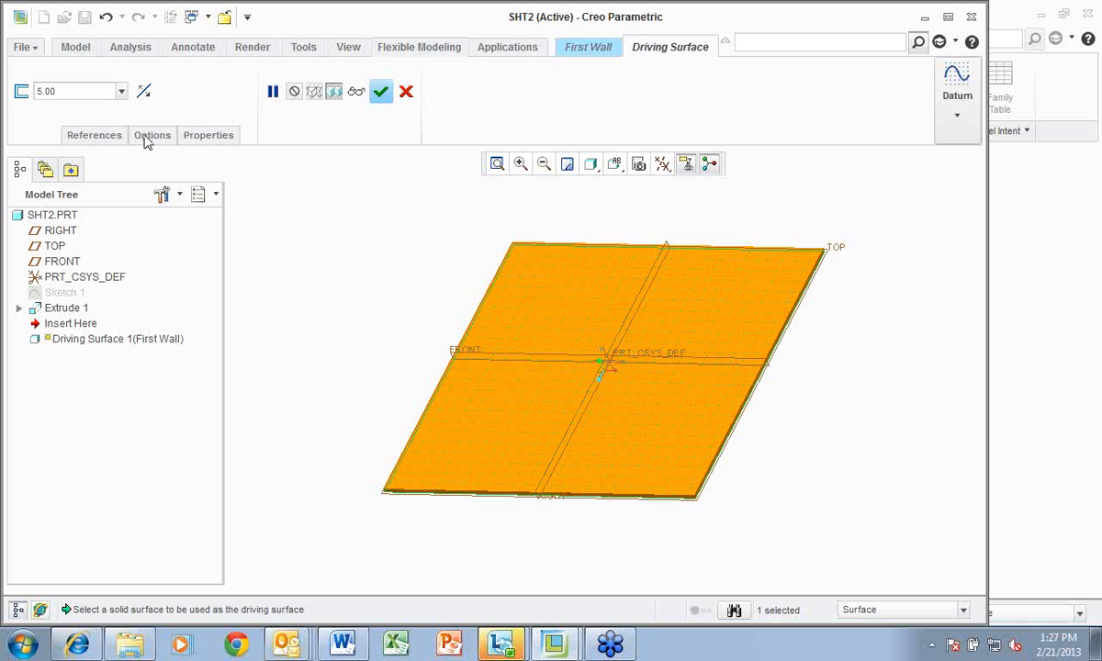
# Review the driving surface's reference, opposite-surface option and feature name, and complete the conversion to sheetmetal
pyautogui.click(95, 135)
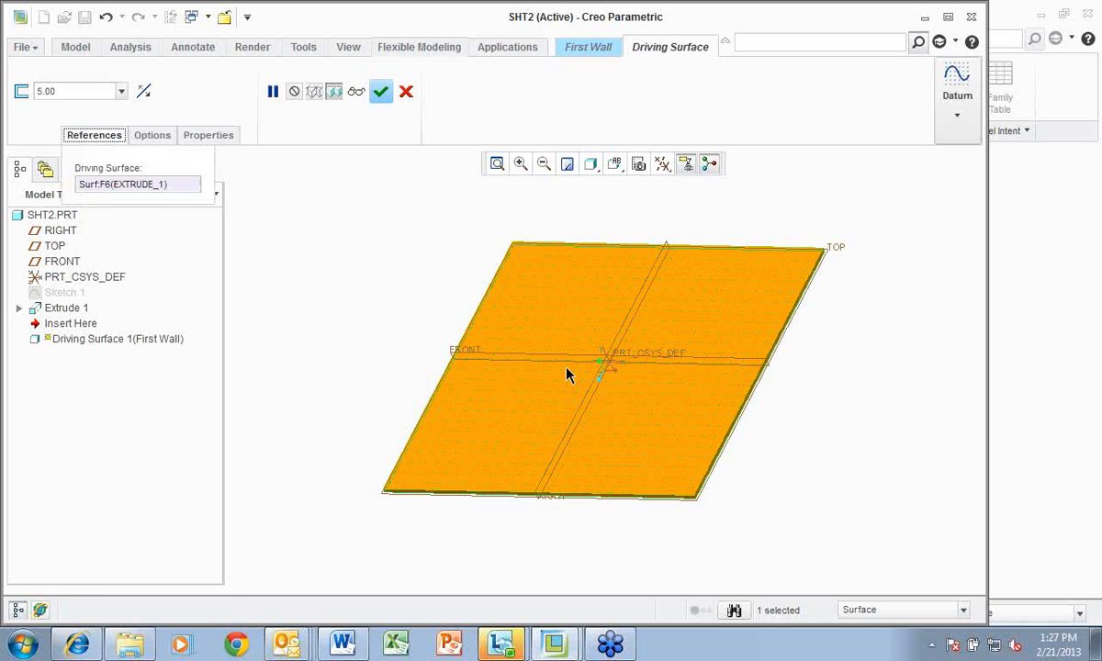
pyautogui.click(152, 135)
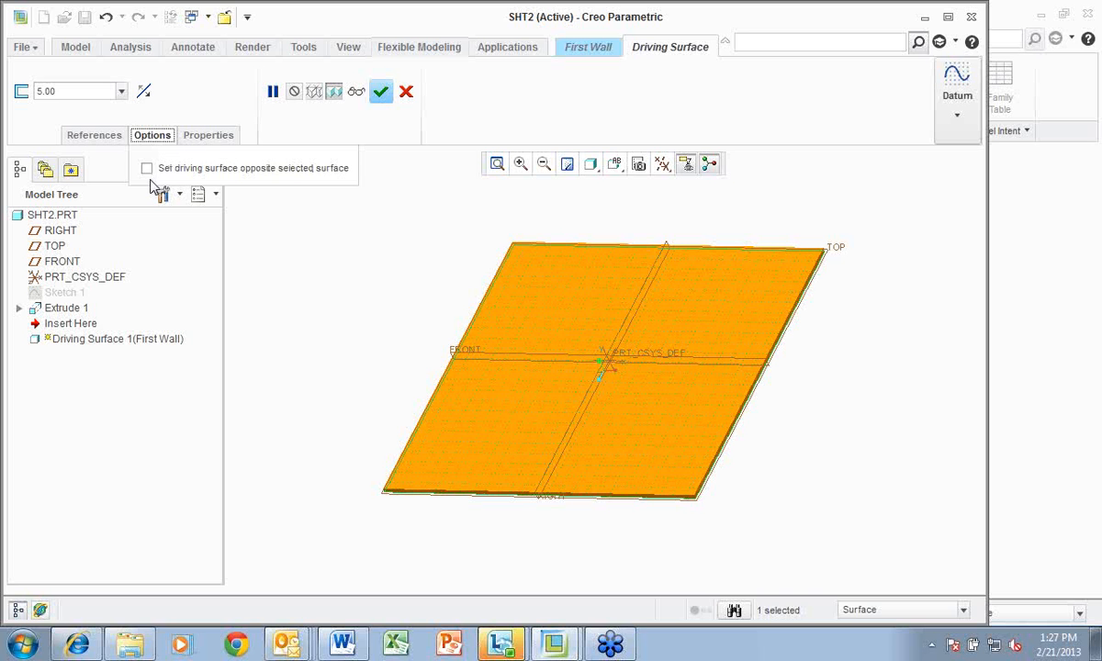
pyautogui.click(204, 136)
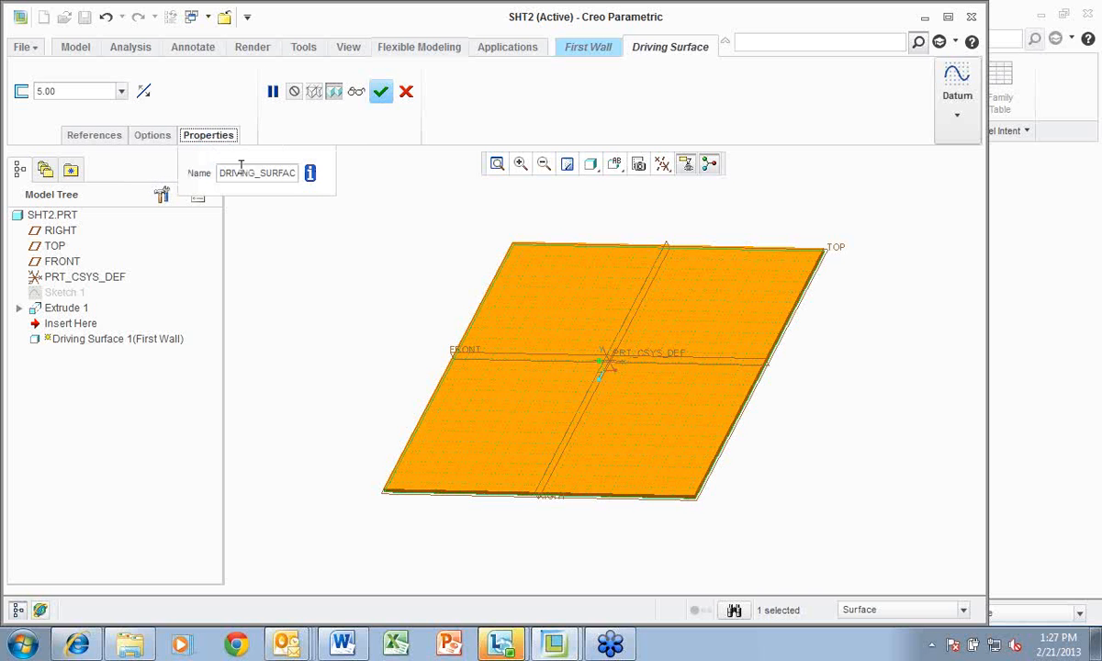
pyautogui.click(379, 96)
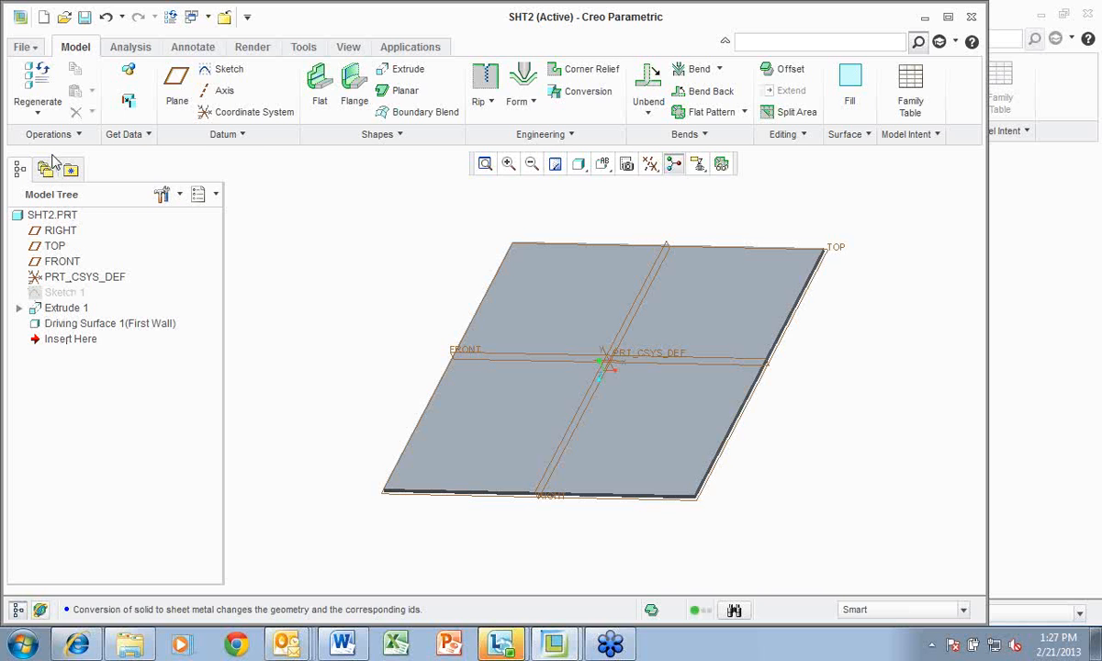
# Search the configuration options for the keyword "initial"
pyautogui.click(26, 47)
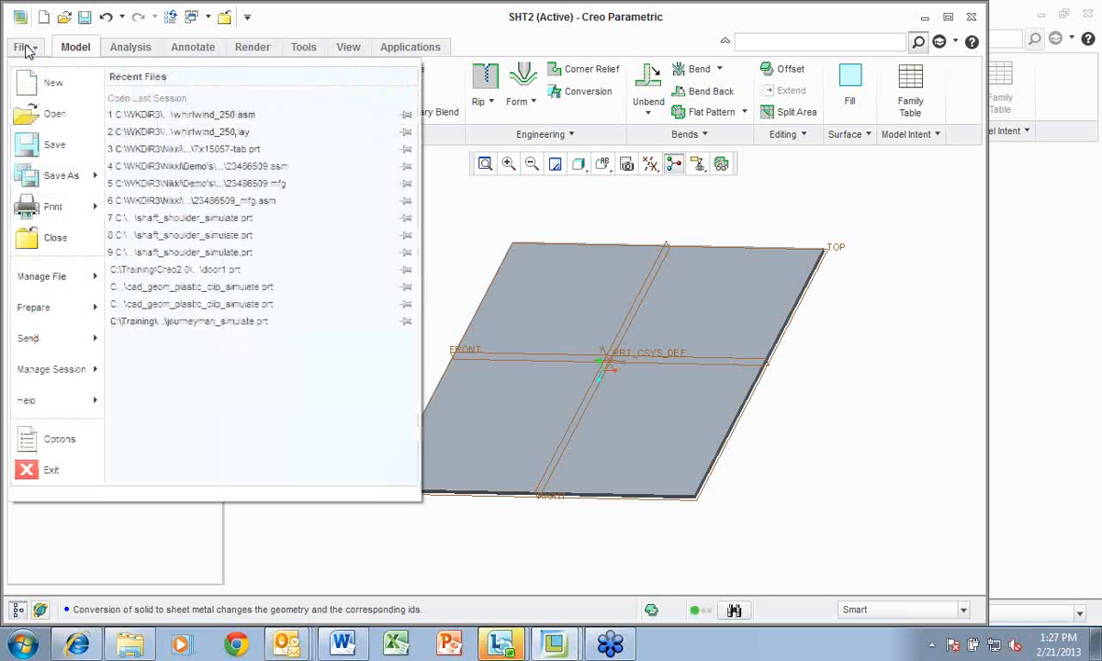
pyautogui.click(81, 437)
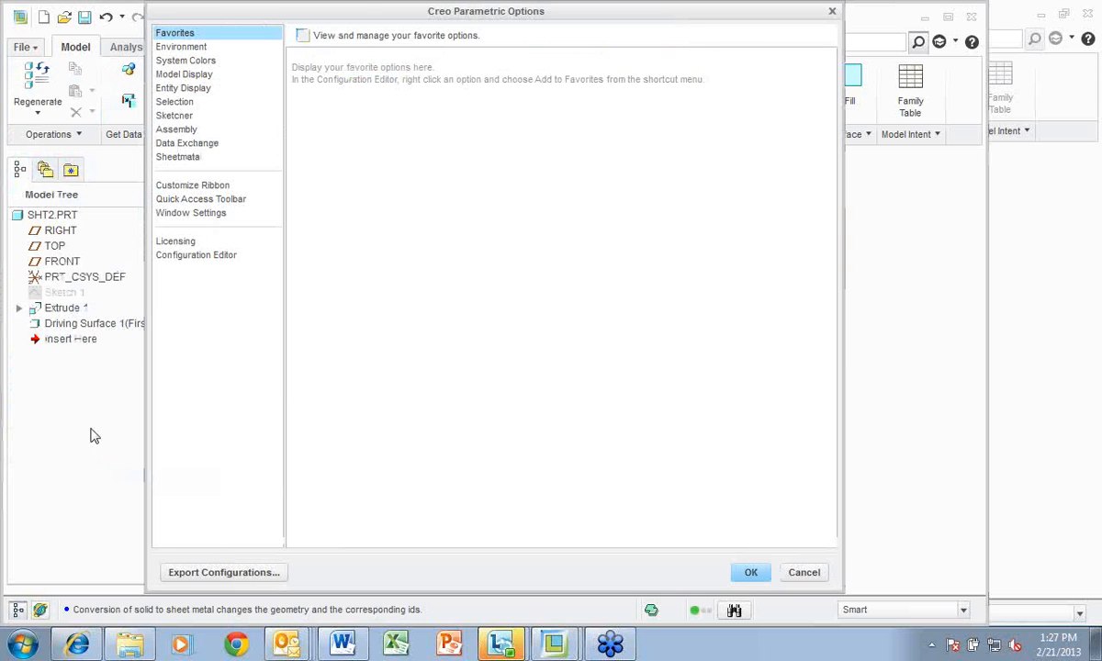
pyautogui.click(196, 258)
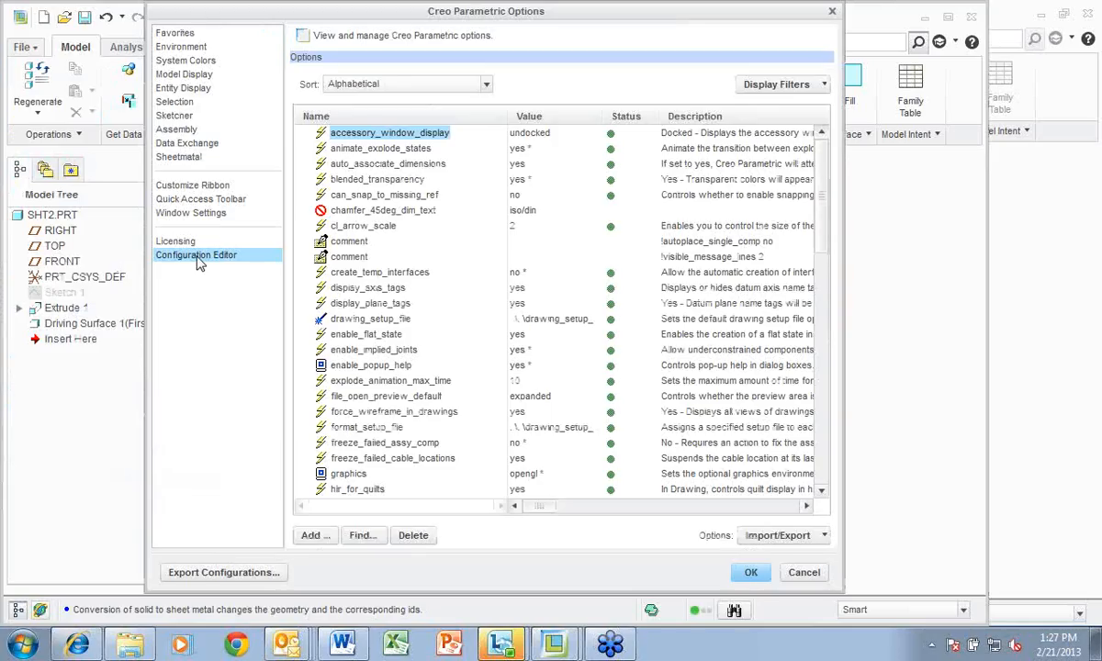
pyautogui.click(363, 537)
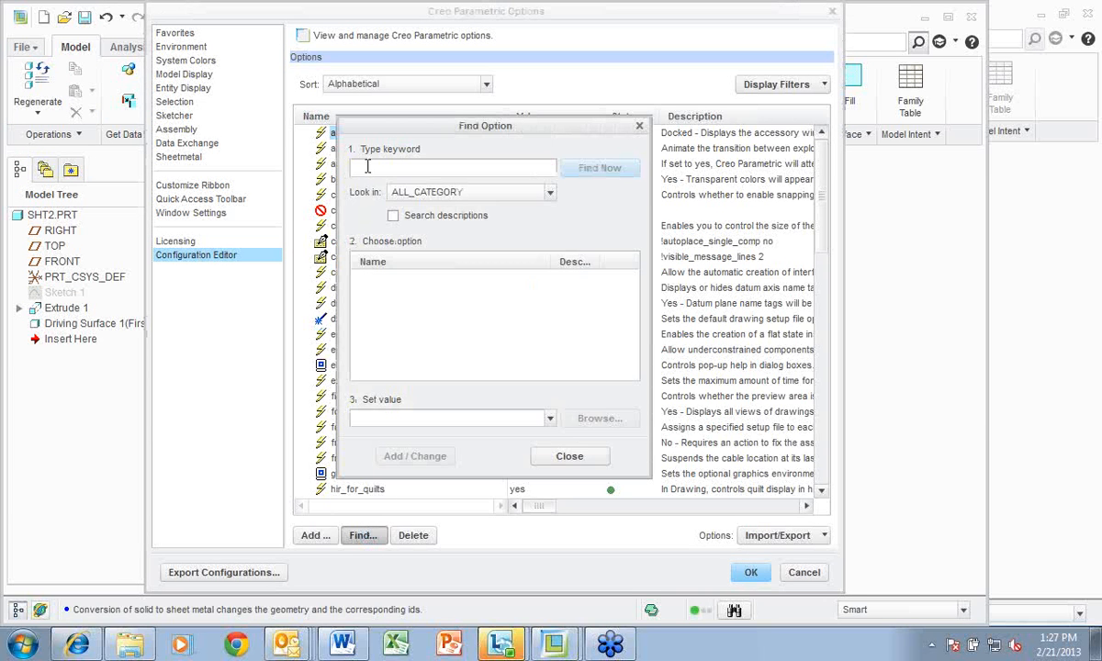
pyautogui.write('in')
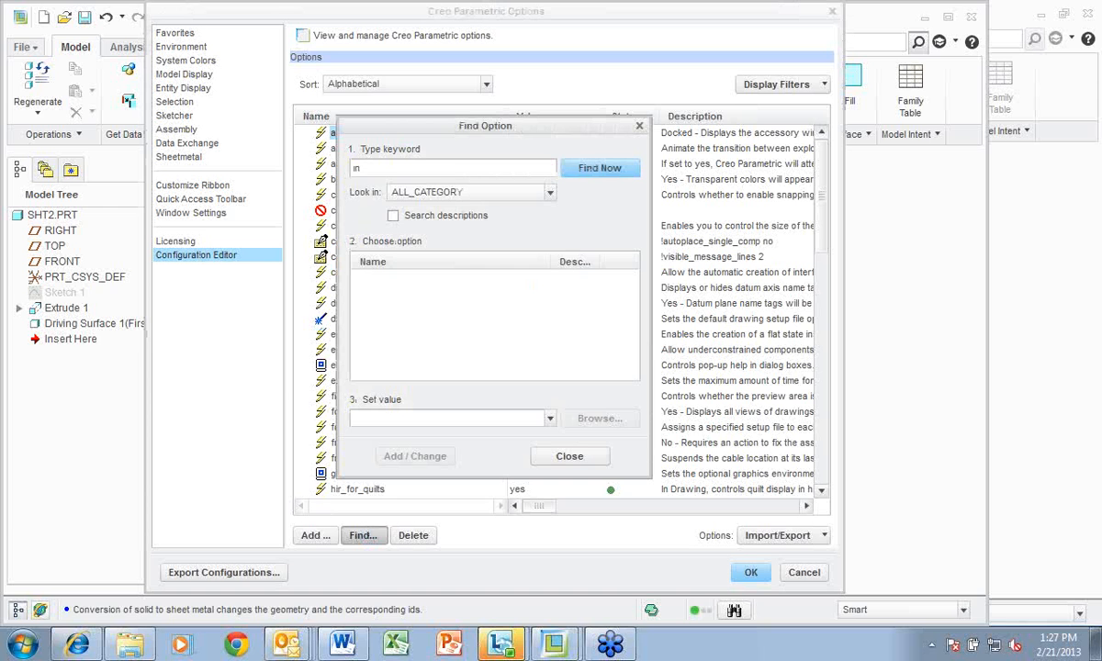
pyautogui.write('itial')
pyautogui.click(609, 173)
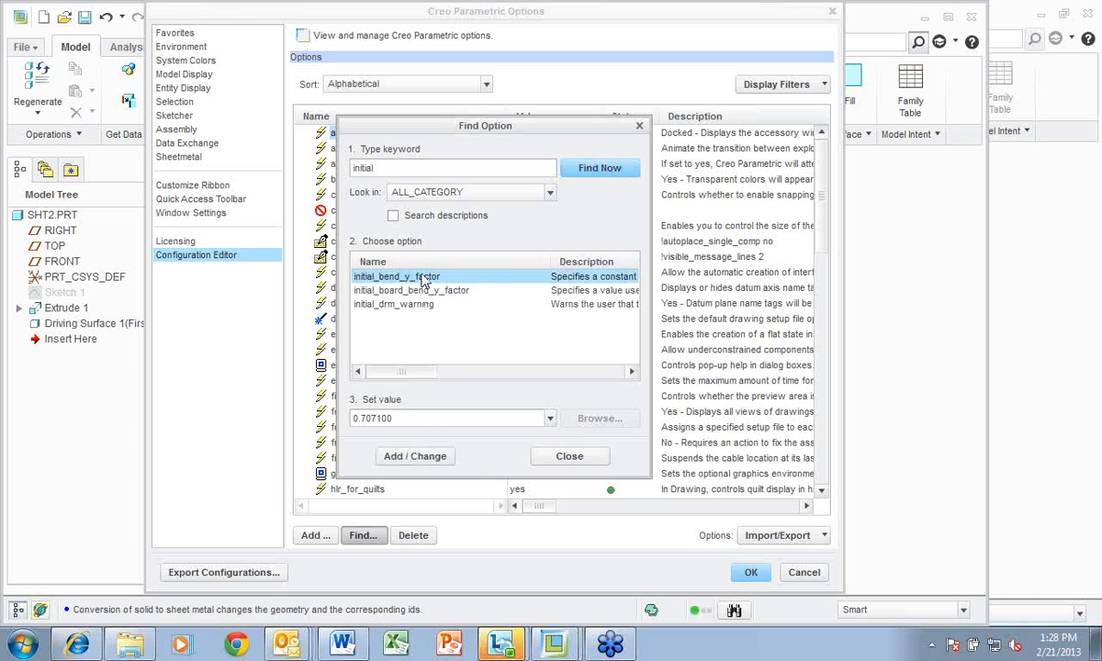
# Add the initial_bend_y_factor option with the value 0.707100 to the configuration
pyautogui.click(411, 421)
pyautogui.click(414, 456)
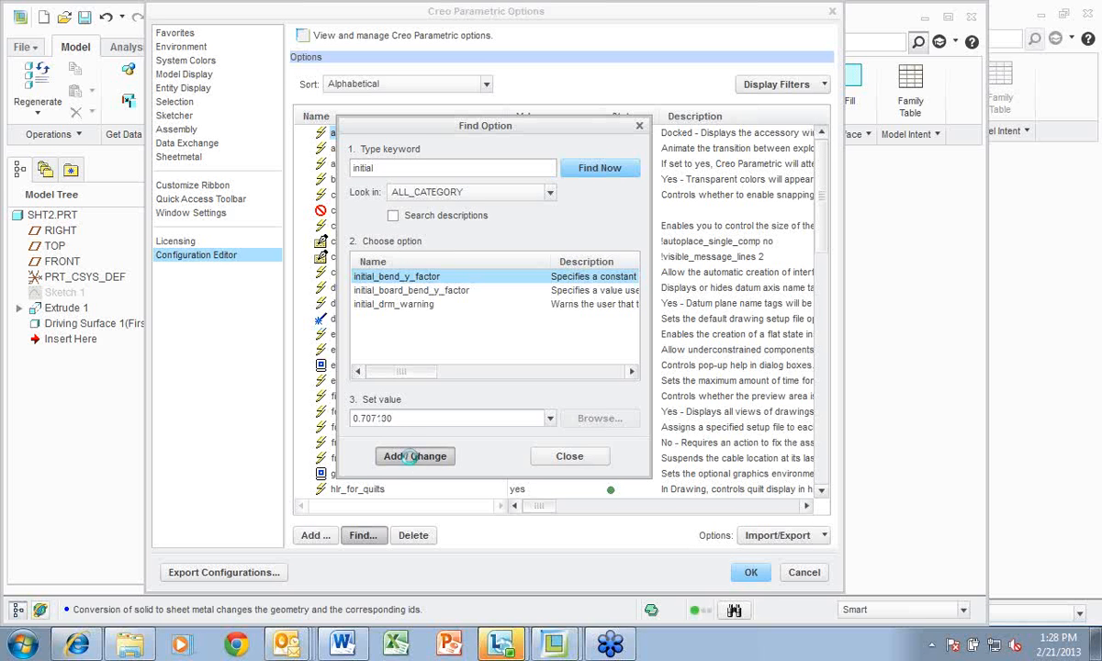
pyautogui.click(562, 458)
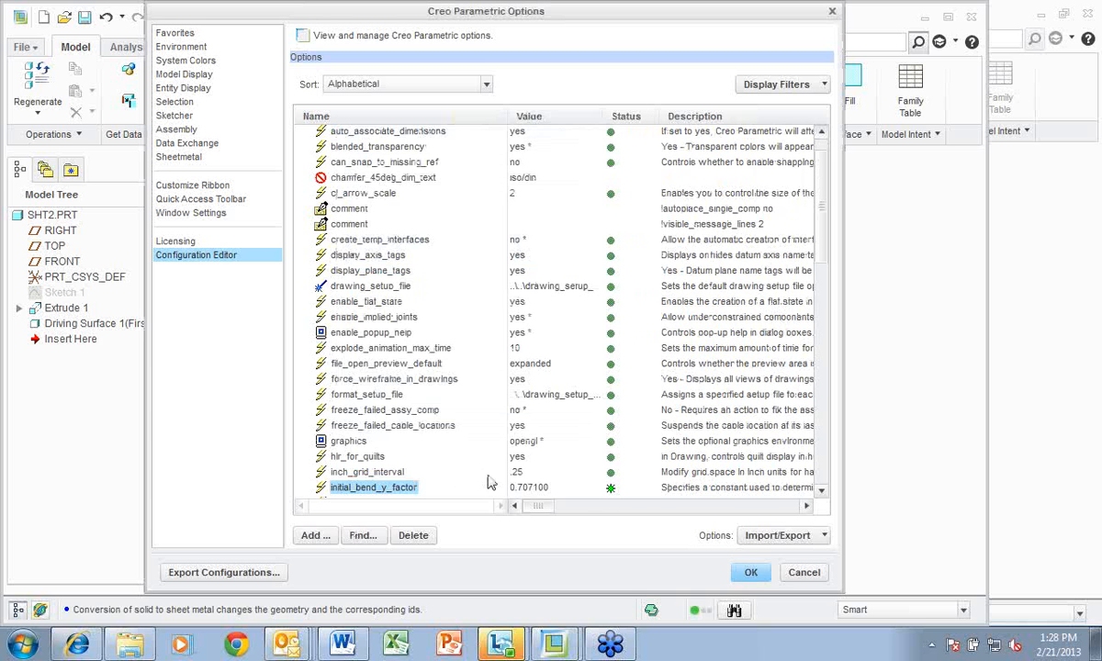
# Accept the changed configuration options and cancel saving them to the config.pro file
pyautogui.click(750, 572)
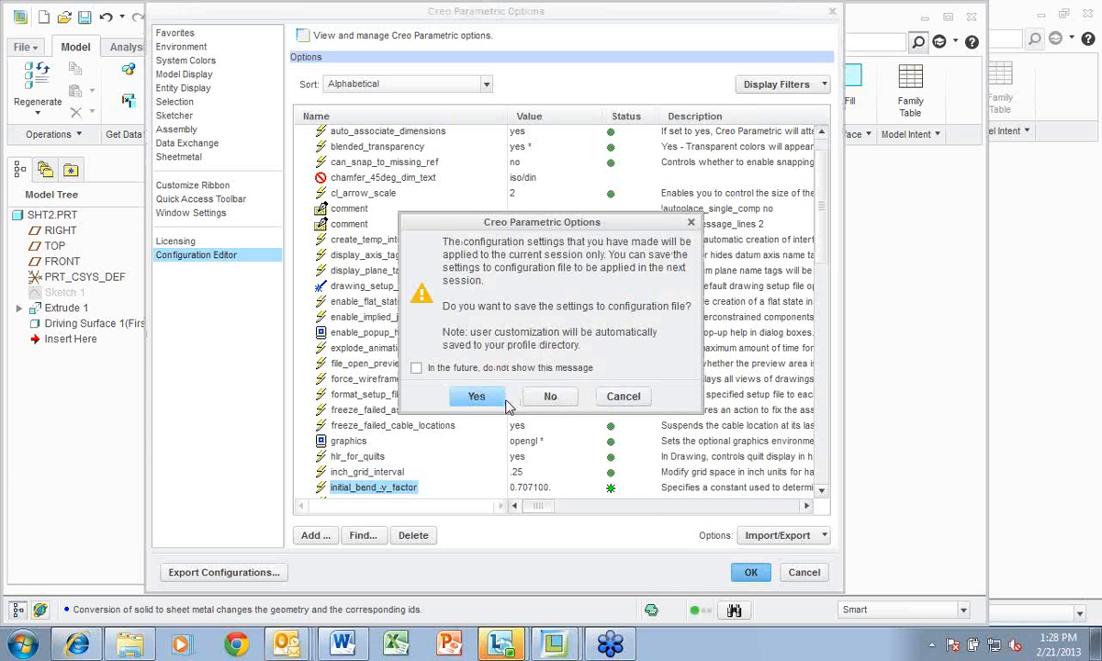
pyautogui.click(476, 396)
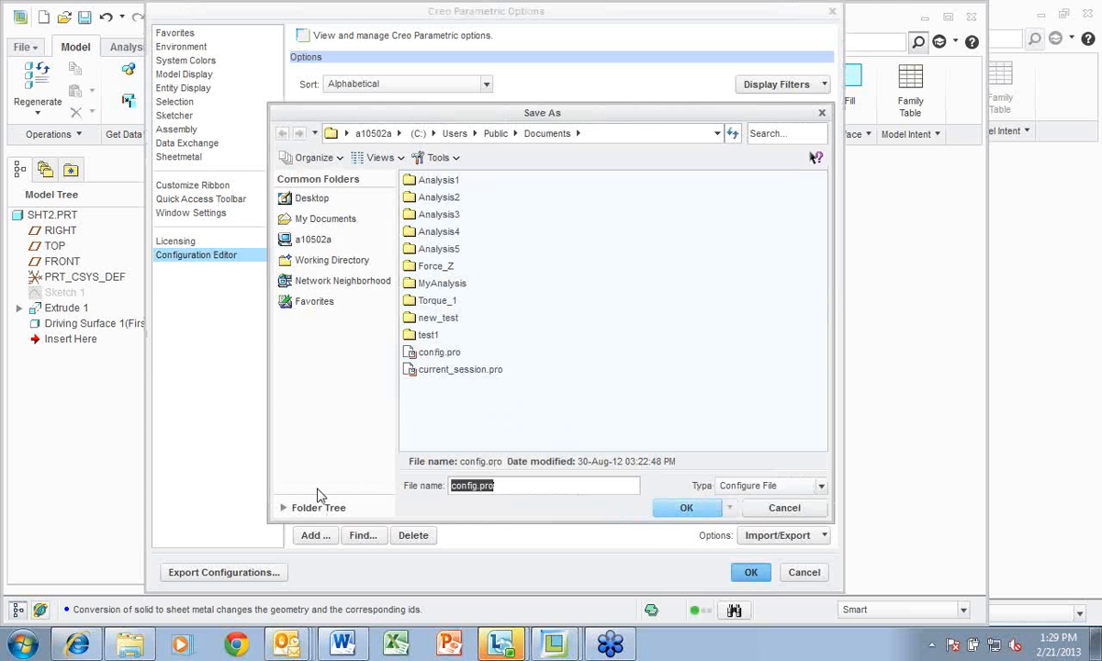
pyautogui.click(799, 507)
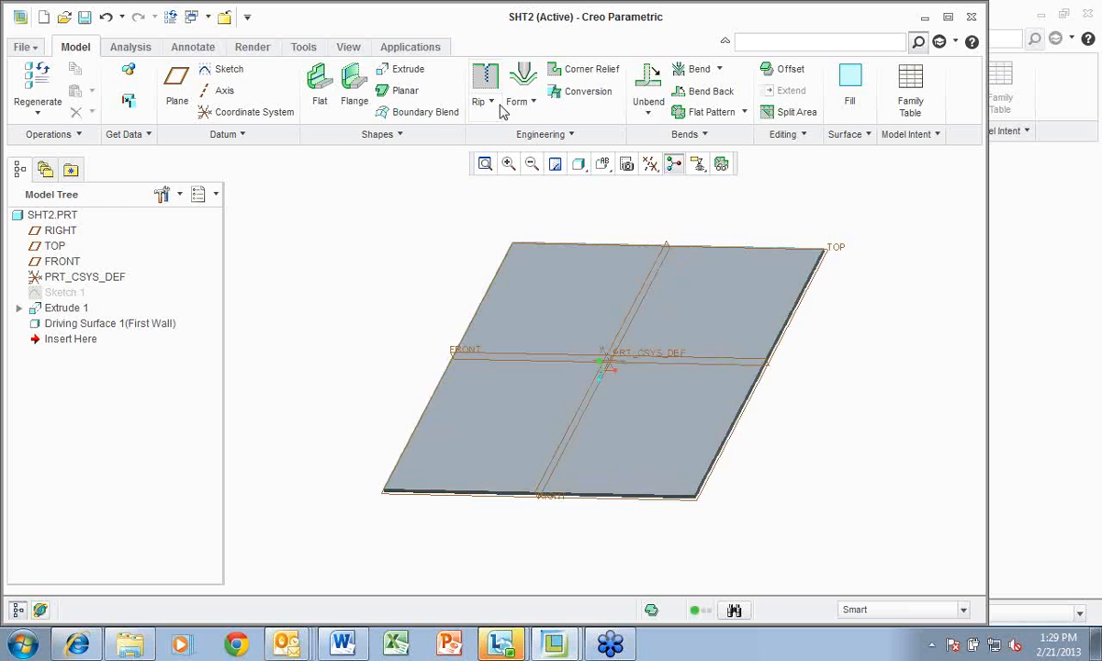
# Start a 90° Bend feature and select the plate's large upper face as the bend surface
pyautogui.click(700, 69)
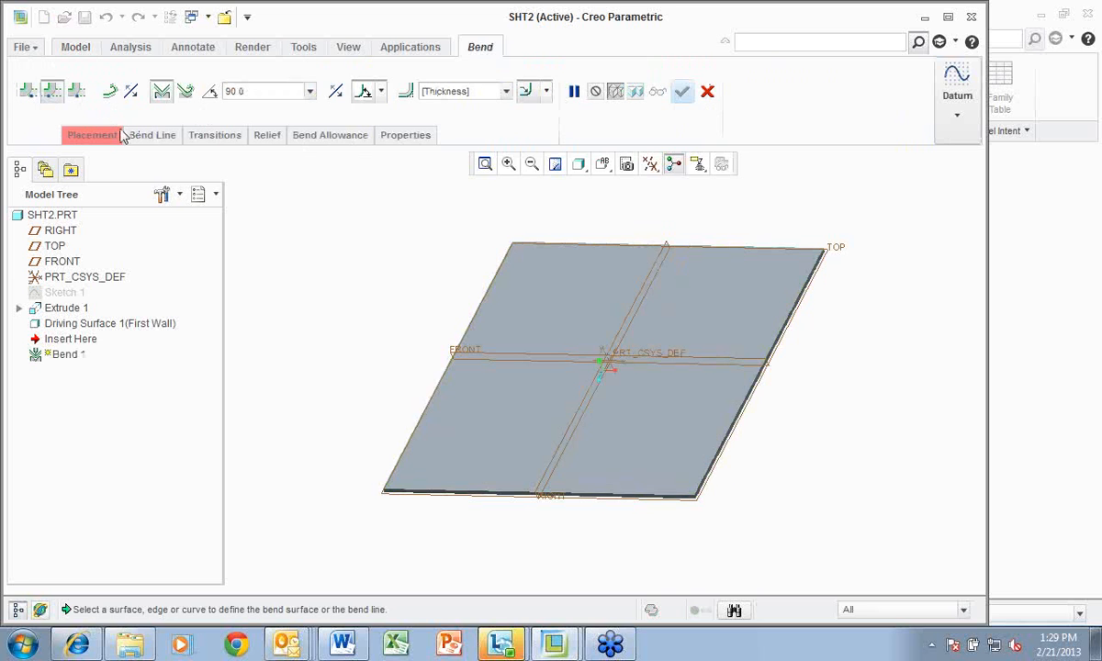
pyautogui.click(96, 134)
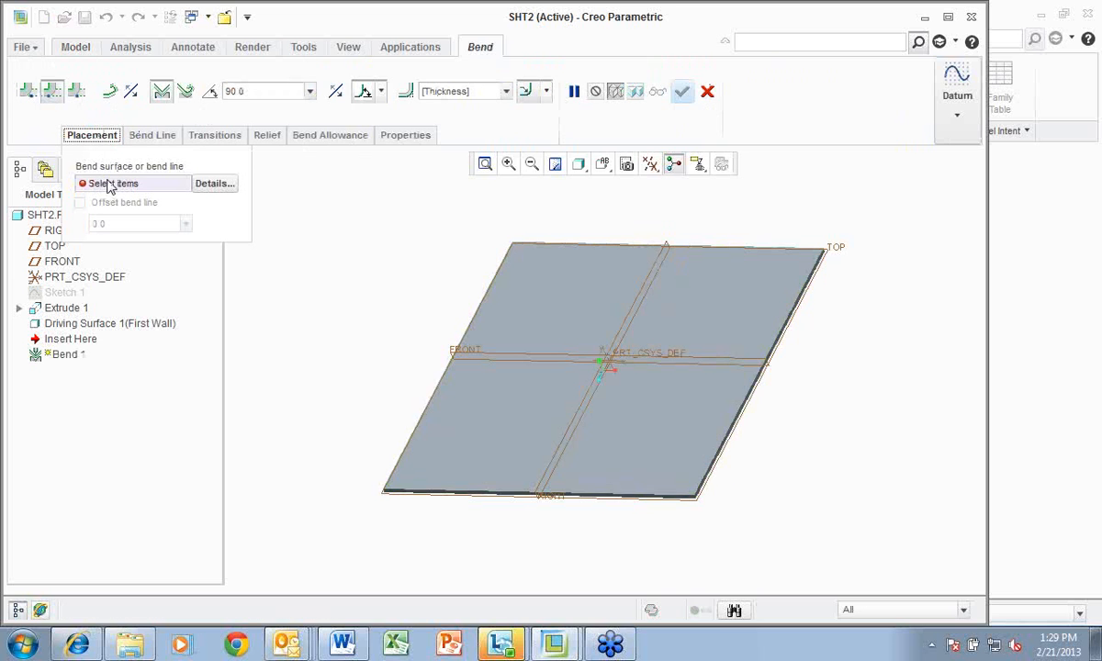
pyautogui.click(589, 292)
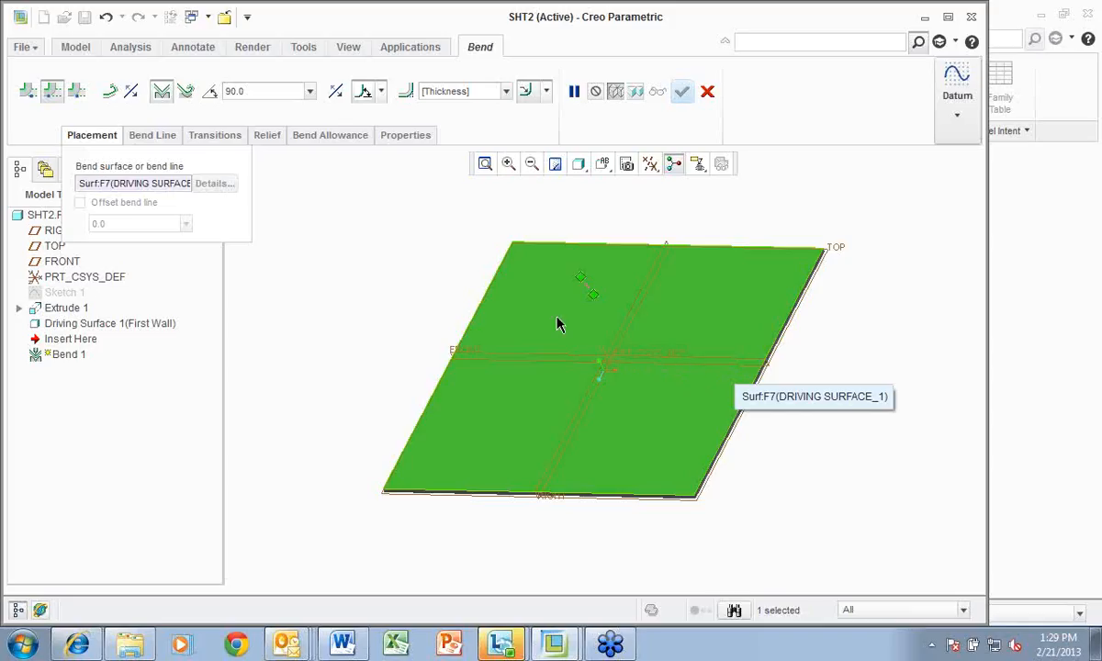
# Try to place the bend line on the plate by moving both of its end handles
pyautogui.click(160, 135)
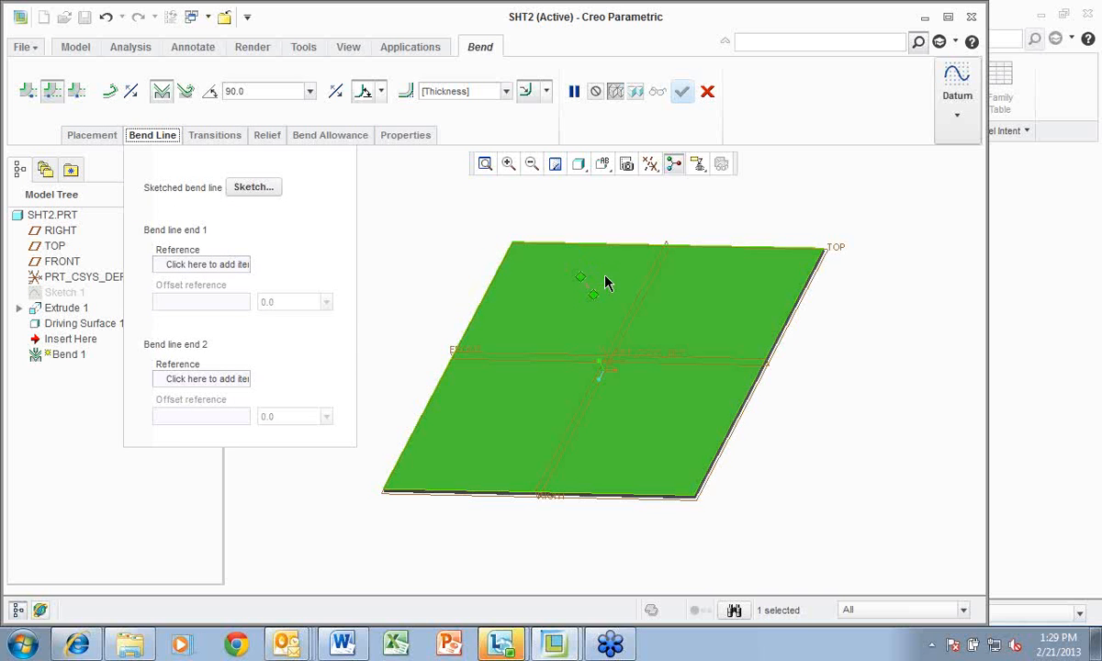
pyautogui.moveTo(581, 276); pyautogui.dragTo(446, 273)
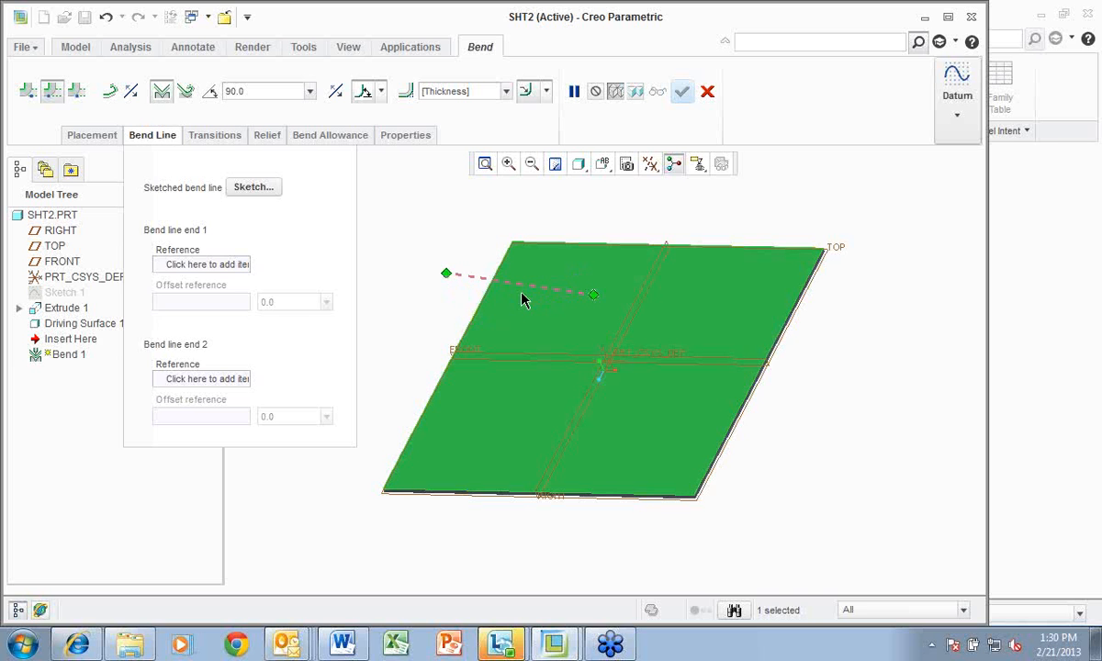
pyautogui.moveTo(593, 293); pyautogui.dragTo(546, 270)
# Sketch a horizontal bend line above the FRONT plane, extending past both side edges of the plate, and finish the sketch
pyautogui.click(256, 187)
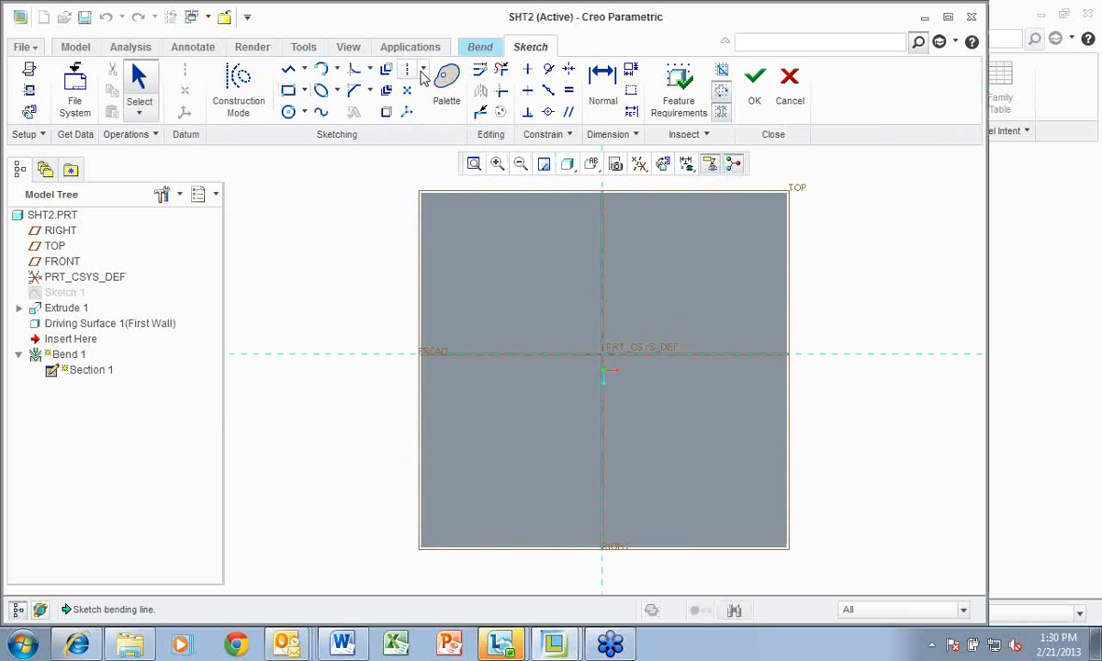
pyautogui.click(423, 72)
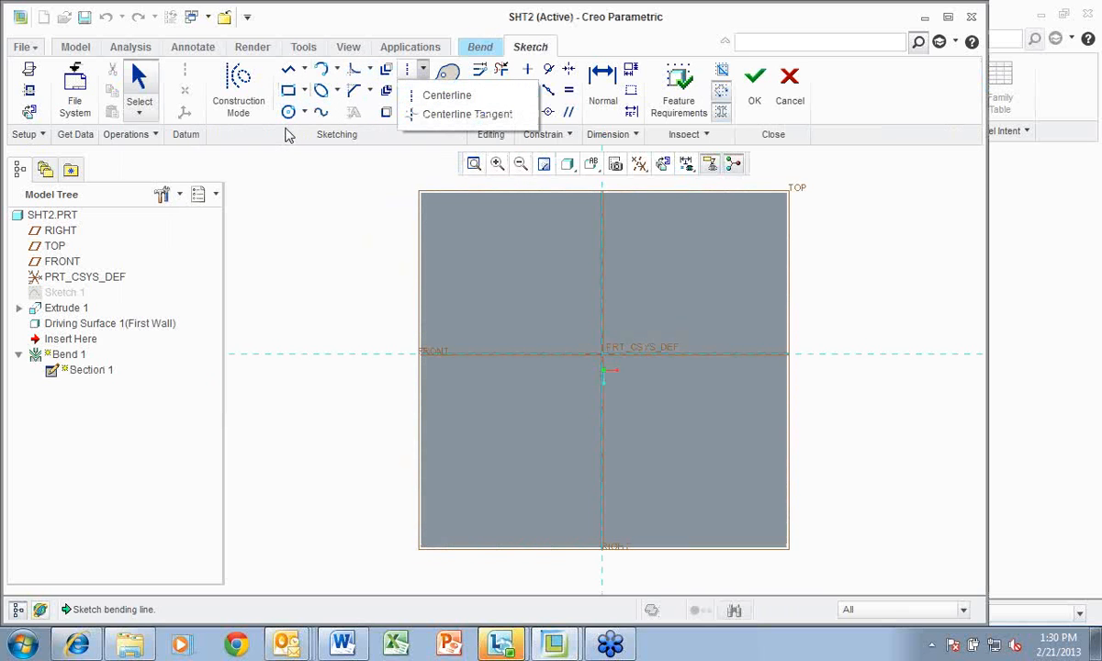
pyautogui.click(308, 120)
pyautogui.click(307, 69)
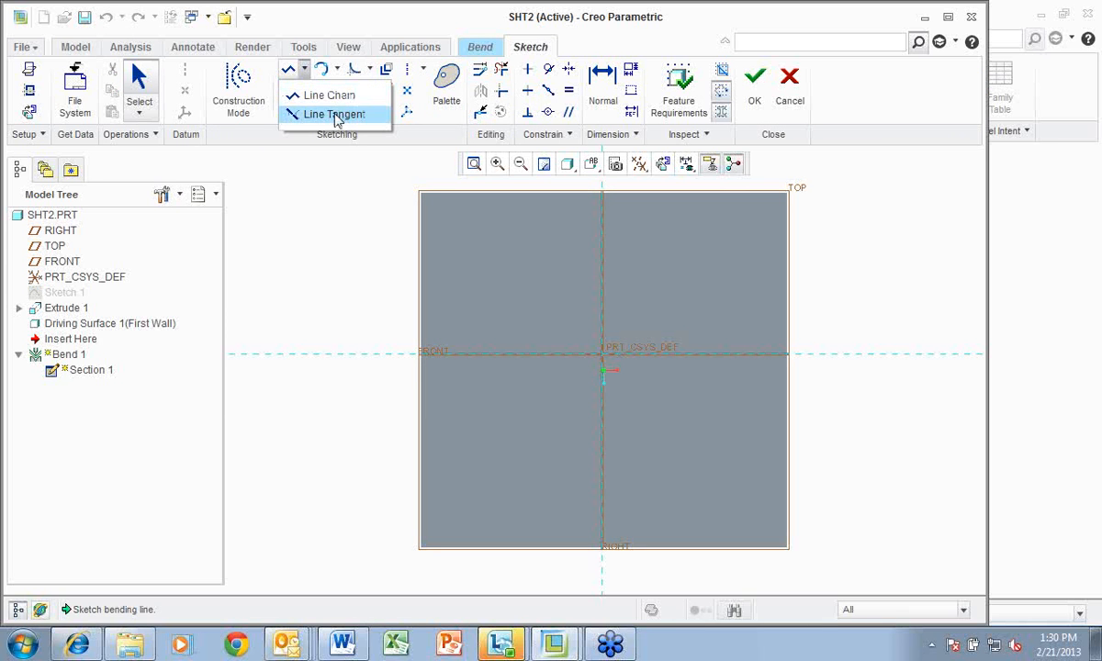
pyautogui.click(326, 96)
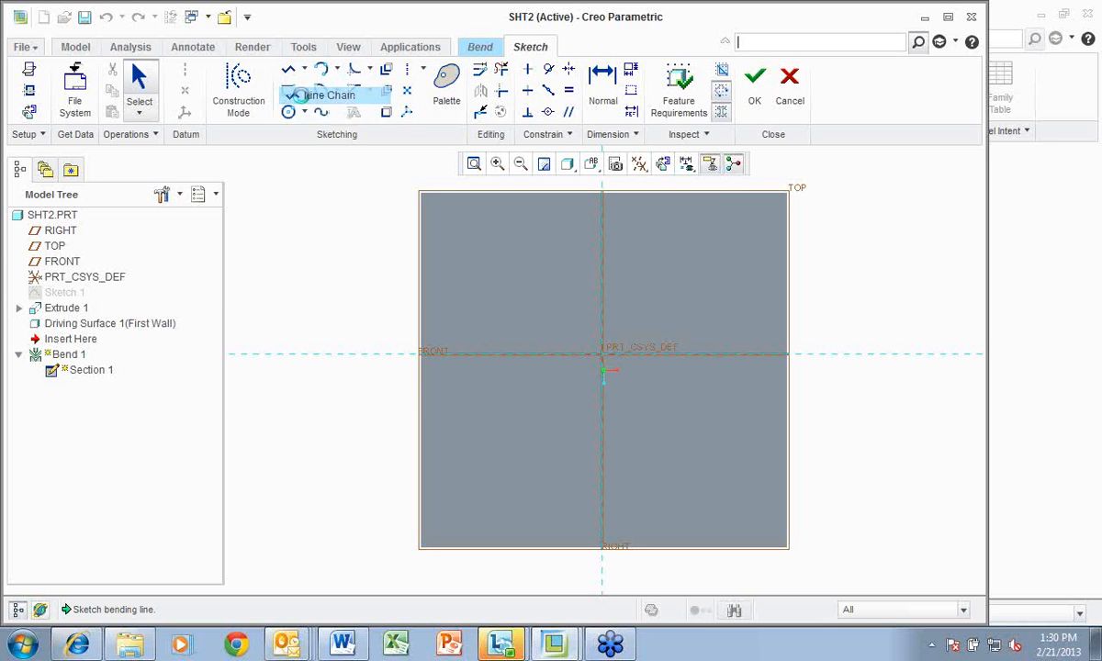
pyautogui.click(343, 275)
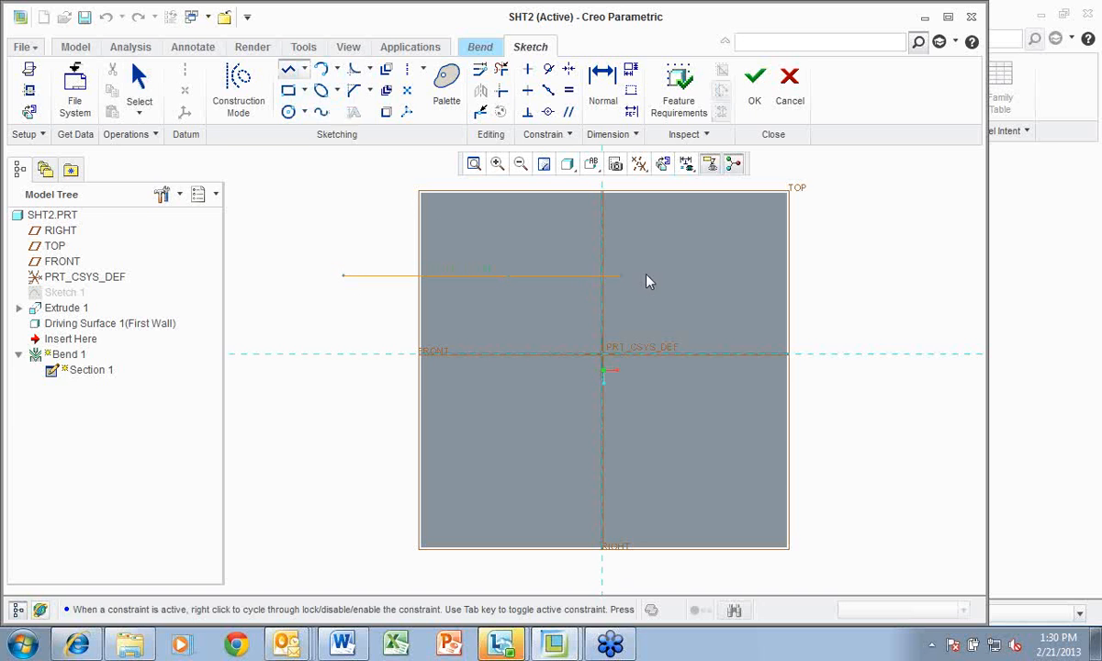
pyautogui.click(866, 276)
pyautogui.middleClick(863, 273)
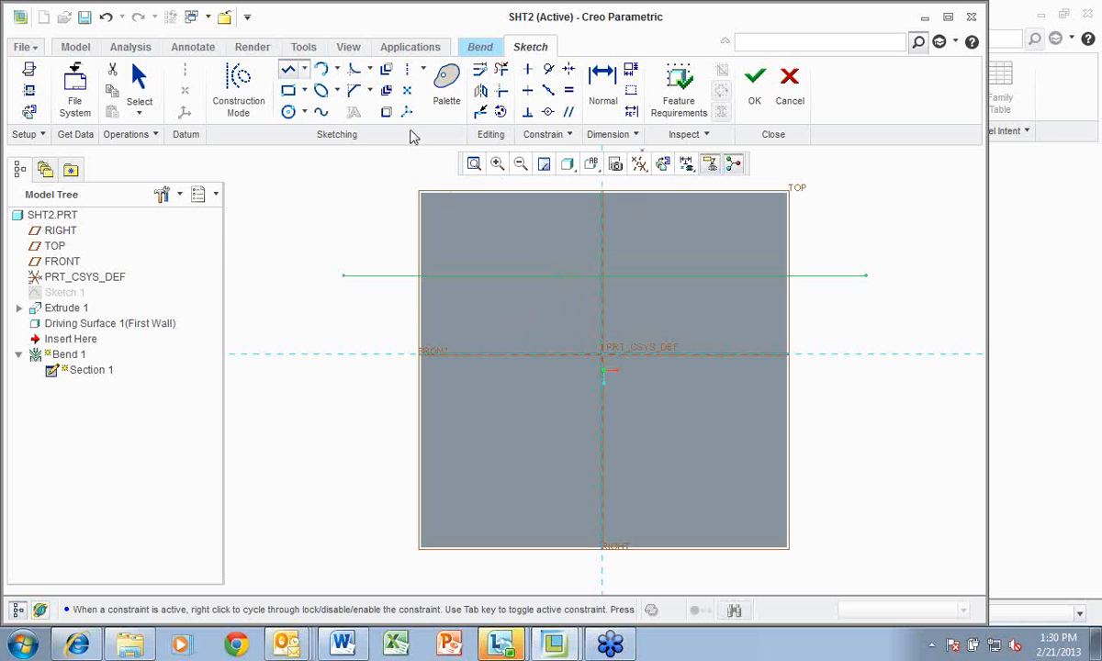
pyautogui.click(758, 90)
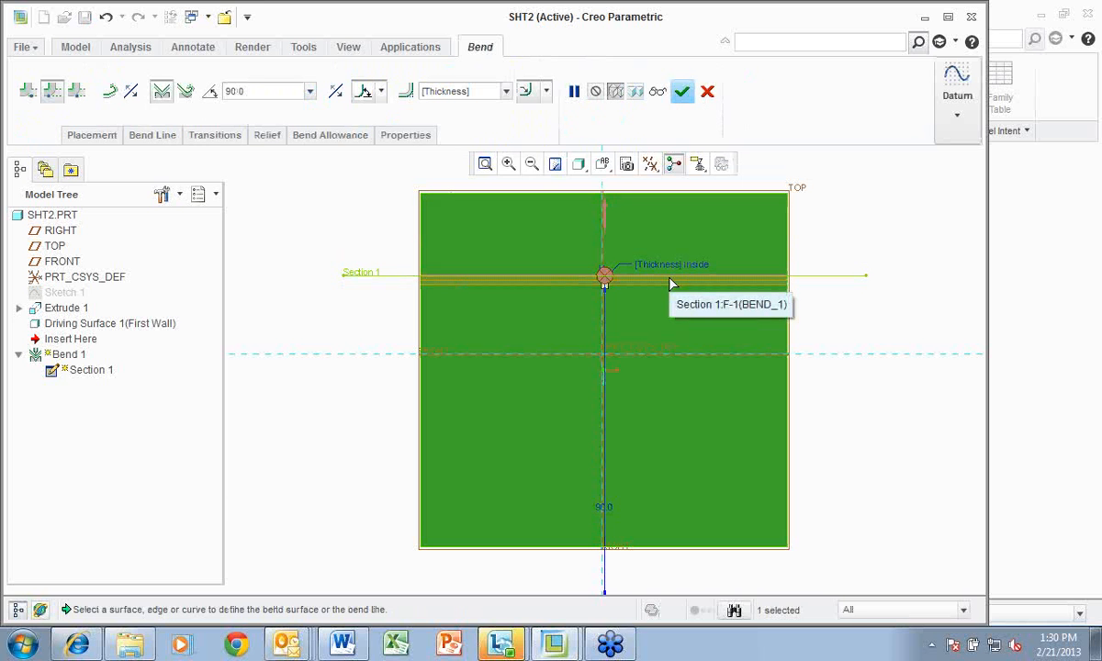
# Examine the bend's placement, transition and relief settings, including the relief types and the separate definition of each side
pyautogui.hotkey('ctrl', 'd')
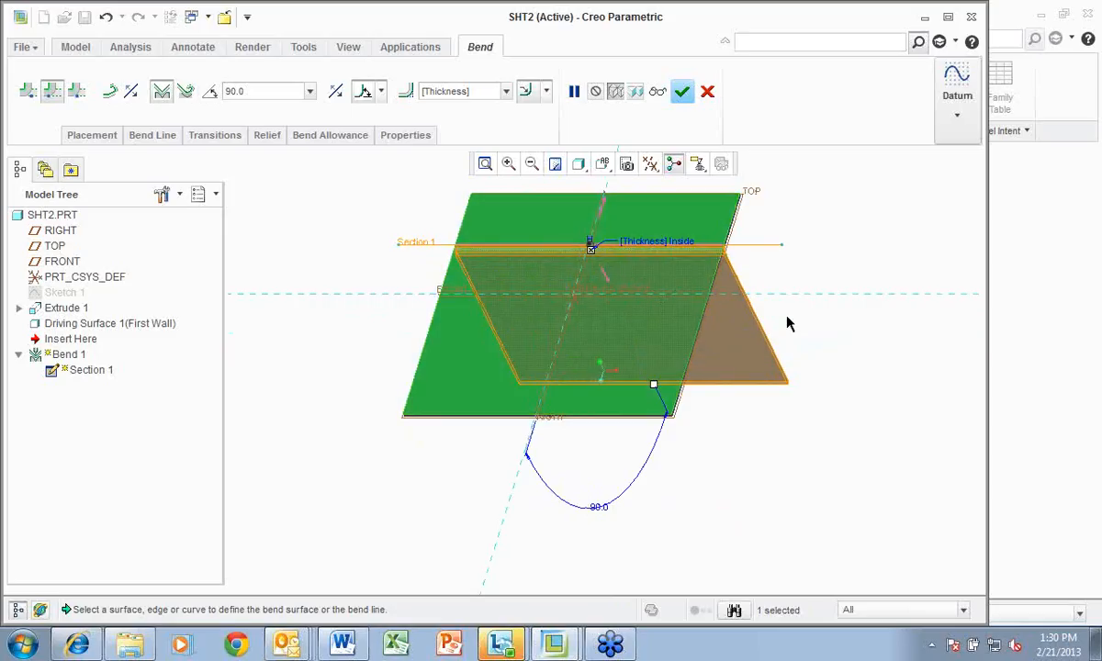
pyautogui.click(103, 135)
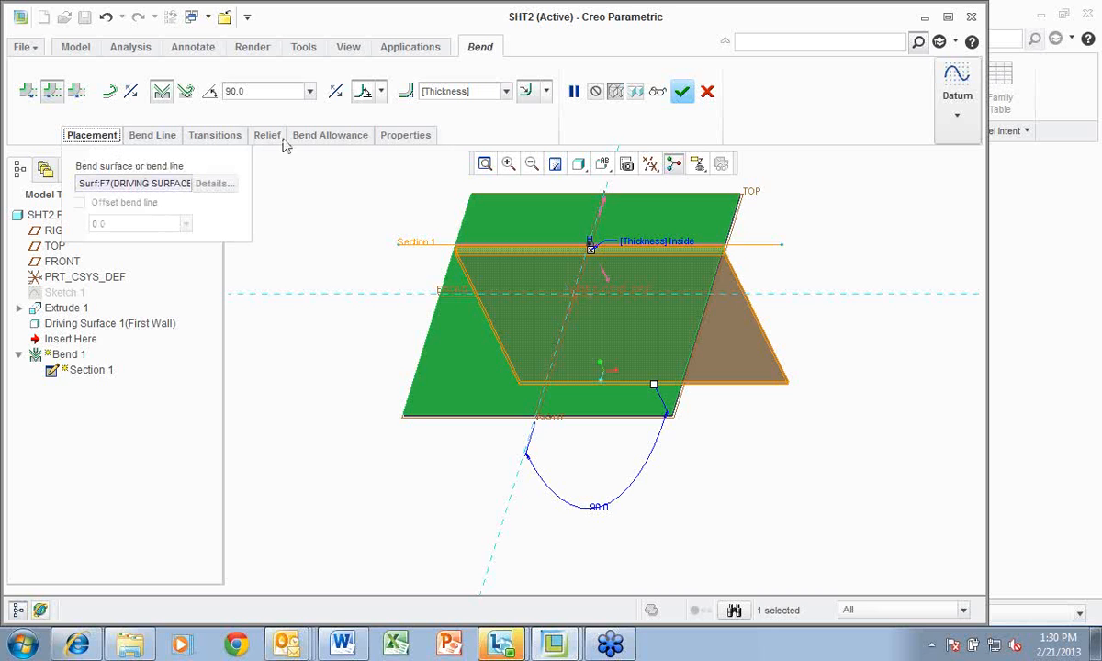
pyautogui.click(212, 136)
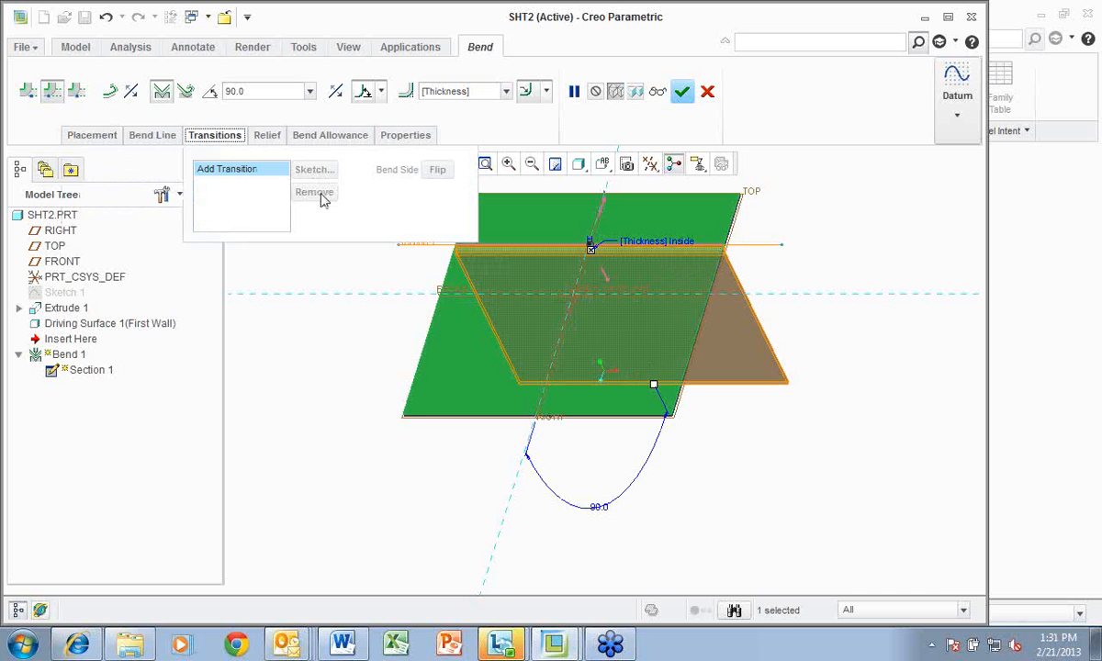
pyautogui.click(268, 136)
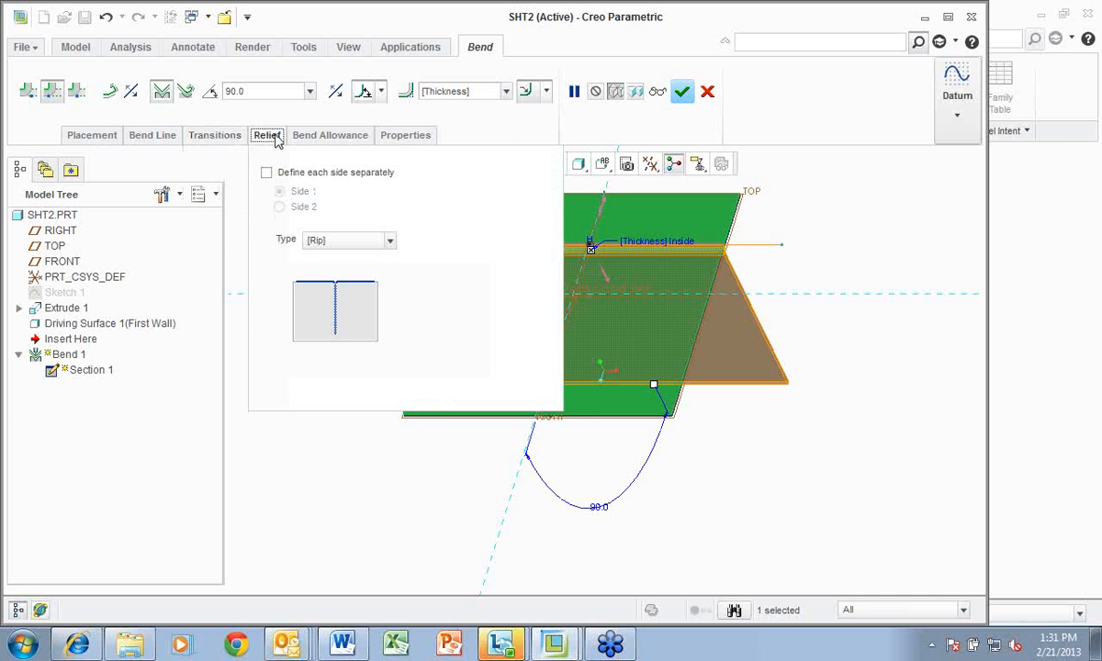
pyautogui.click(390, 241)
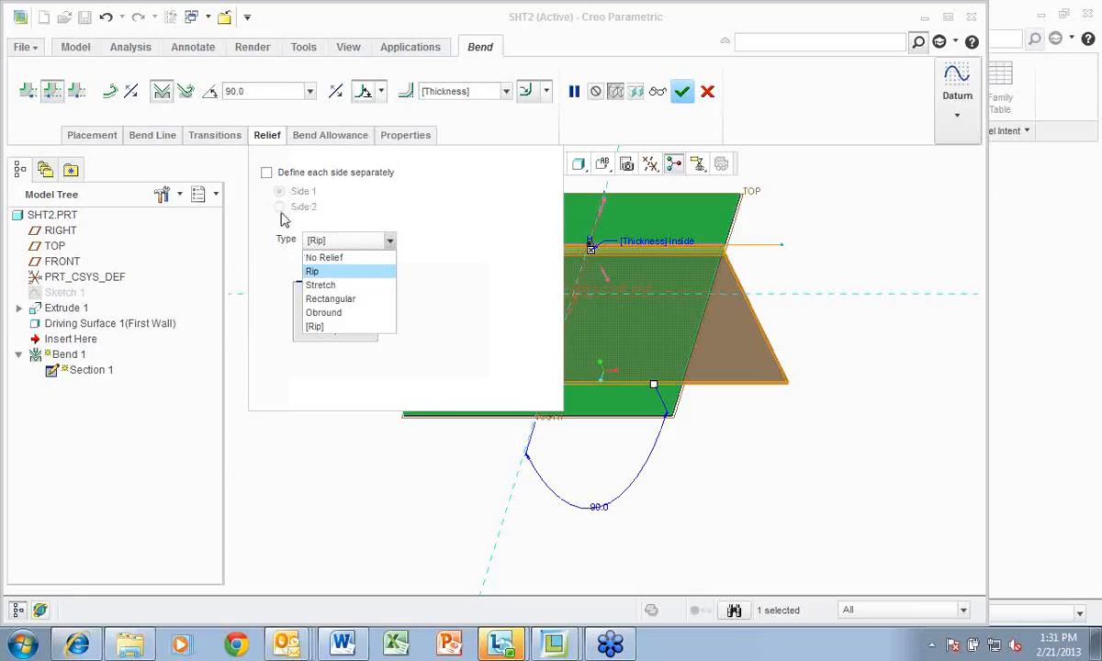
pyautogui.click(395, 207)
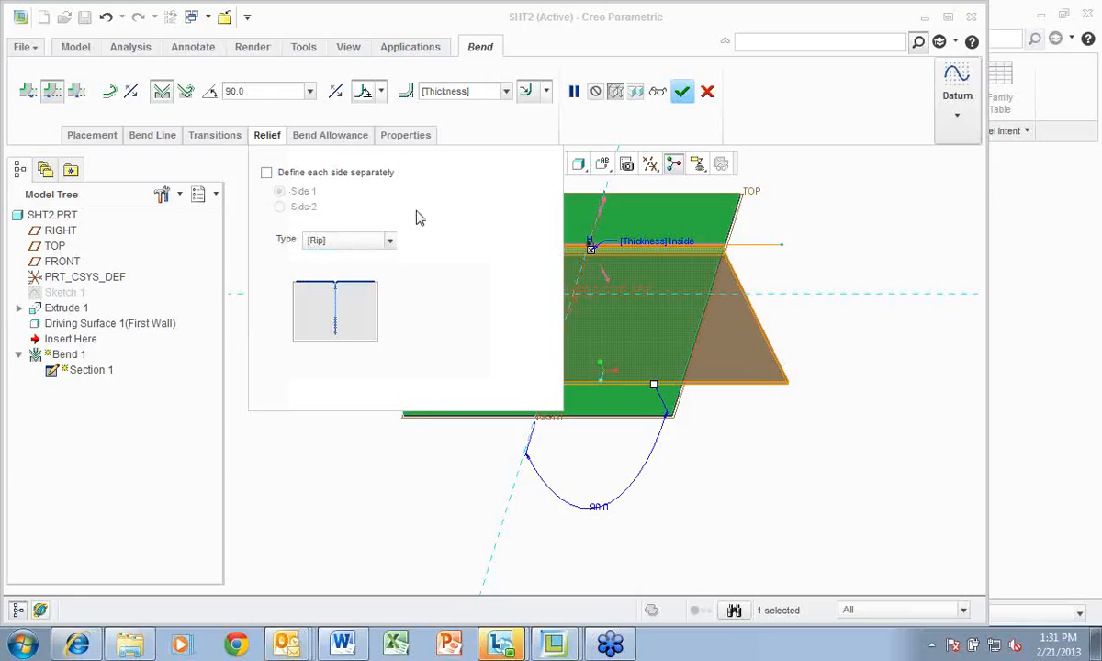
pyautogui.click(266, 175)
pyautogui.click(279, 206)
pyautogui.click(279, 191)
pyautogui.click(266, 172)
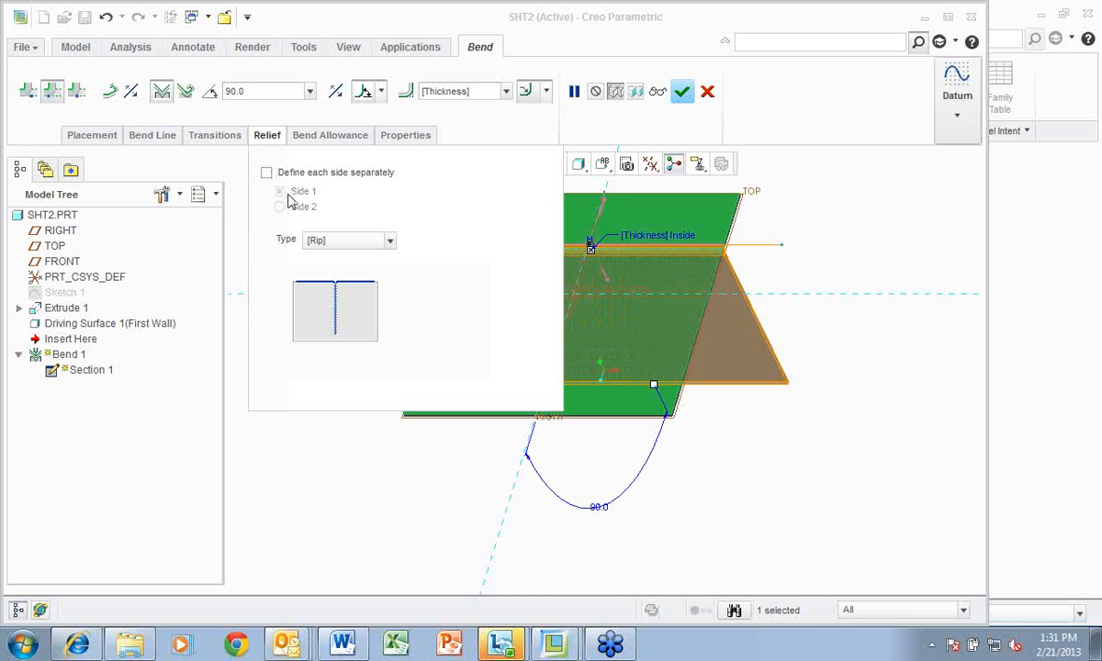
# Review the bend allowance and feature name settings, and complete the 90° bend
pyautogui.click(321, 137)
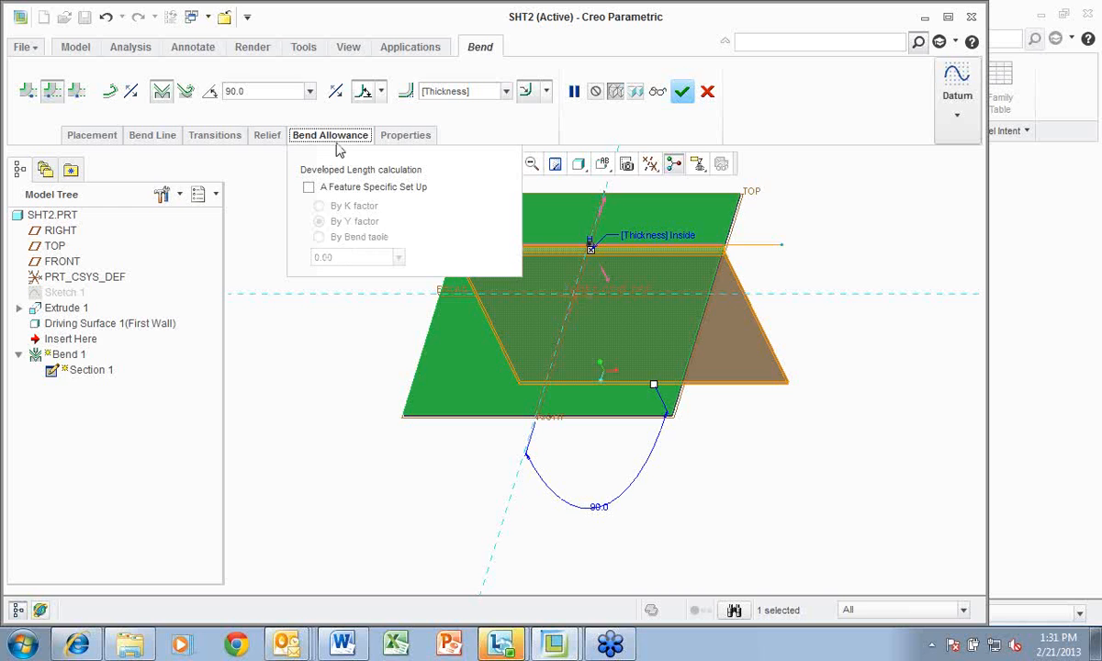
pyautogui.click(397, 138)
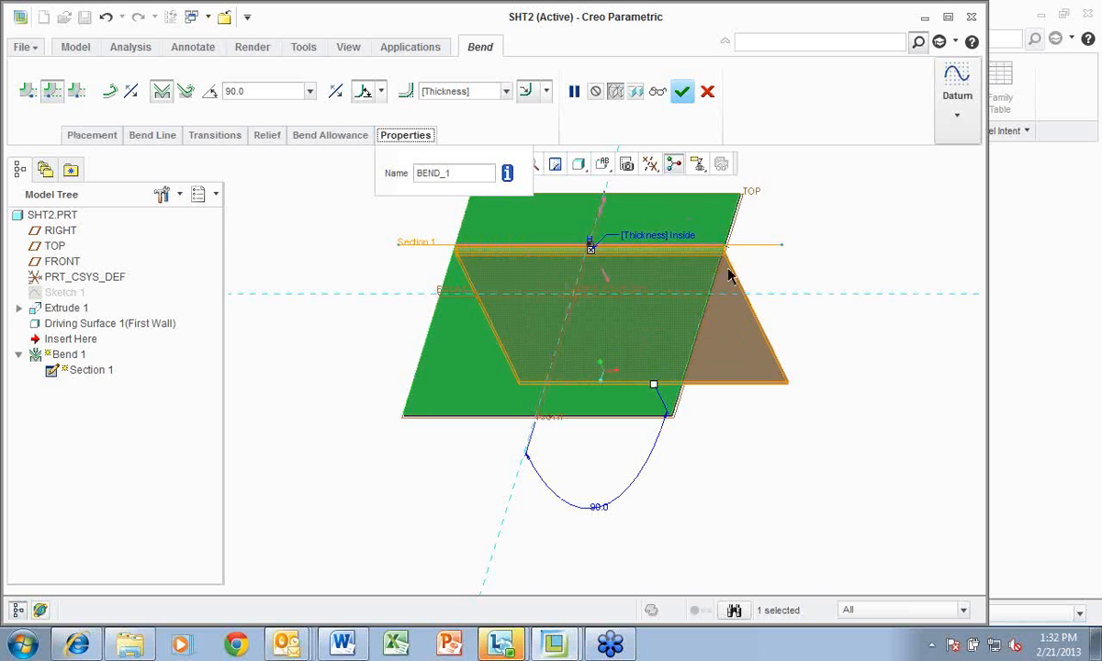
pyautogui.click(682, 92)
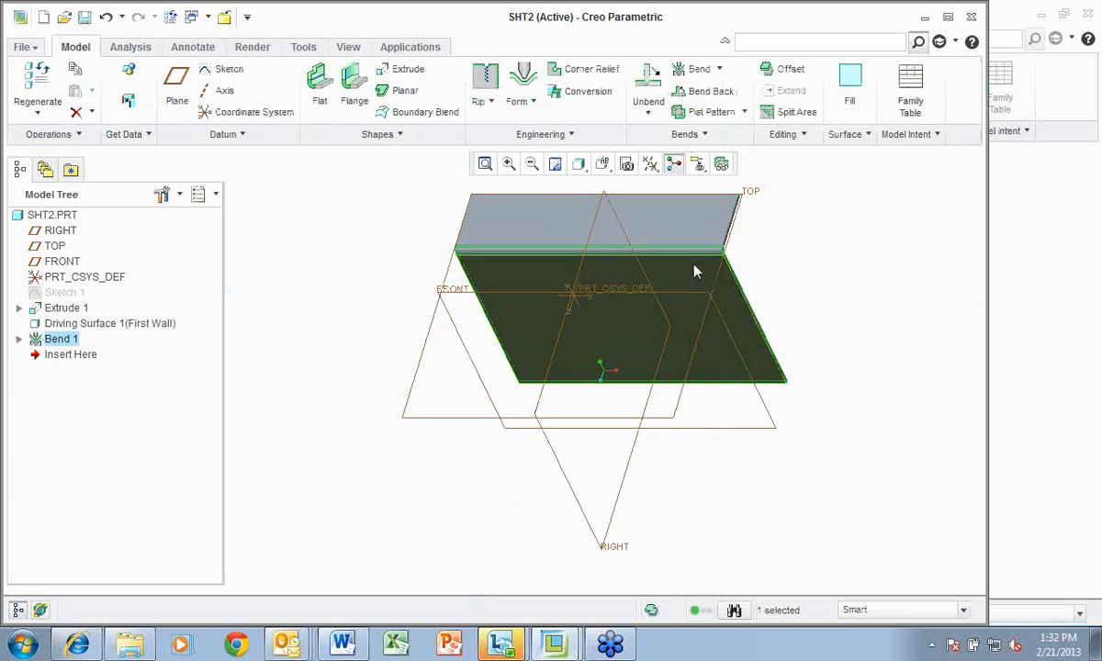
pyautogui.moveTo(858, 312)
pyautogui.mouseDown(button='middle')
pyautogui.moveTo(853, 294)
pyautogui.moveTo(800, 257)
pyautogui.moveTo(826, 299)
pyautogui.moveTo(848, 308)
pyautogui.mouseUp(button='middle')
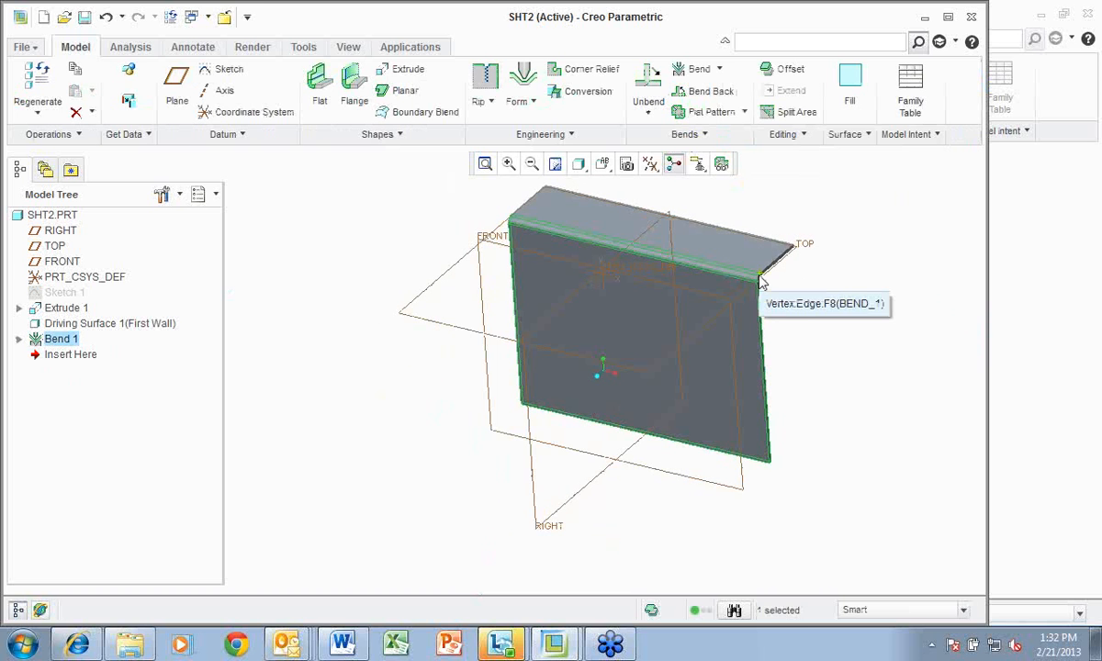
# Create a flat pattern of the bent plate, keeping the driving surface fixed
pyautogui.click(744, 113)
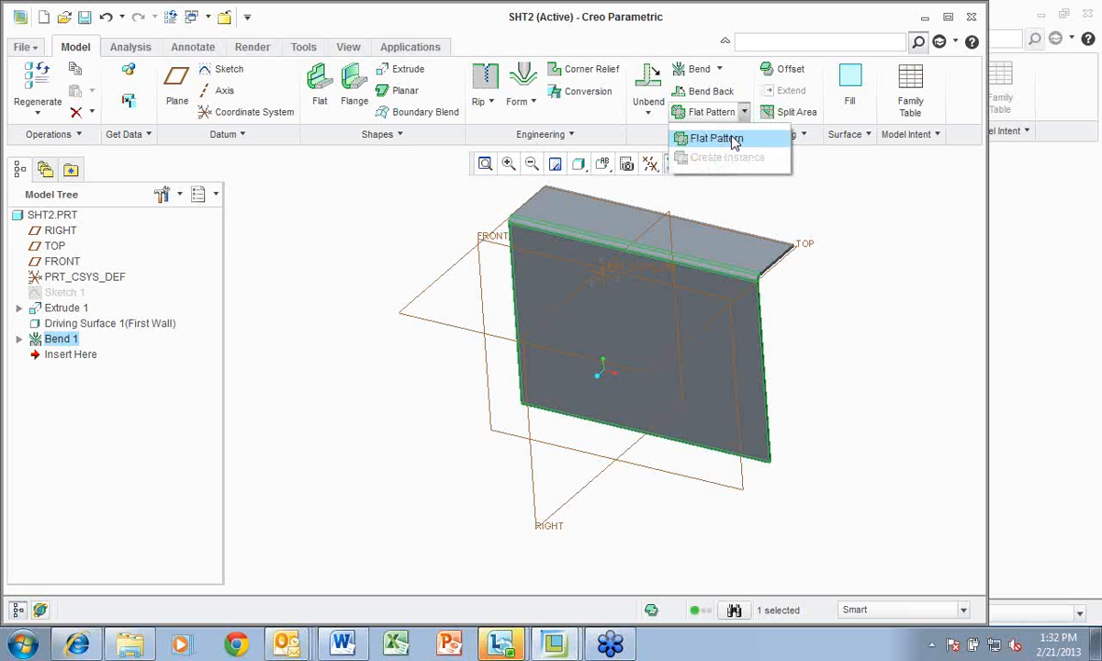
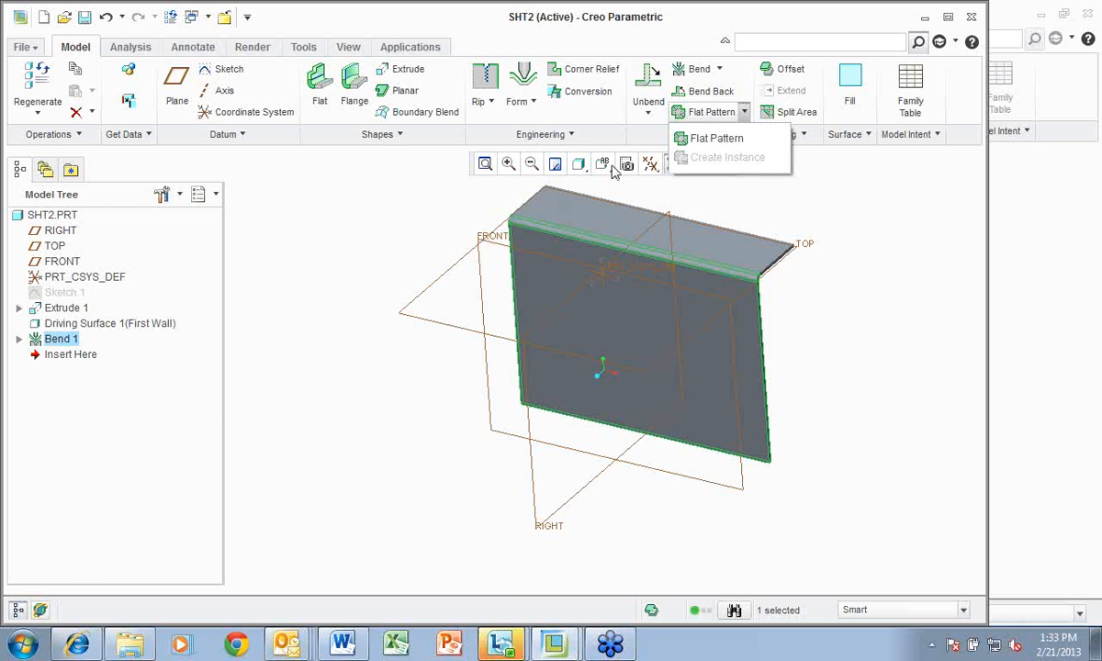
pyautogui.click(746, 112)
pyautogui.click(746, 112)
pyautogui.click(714, 140)
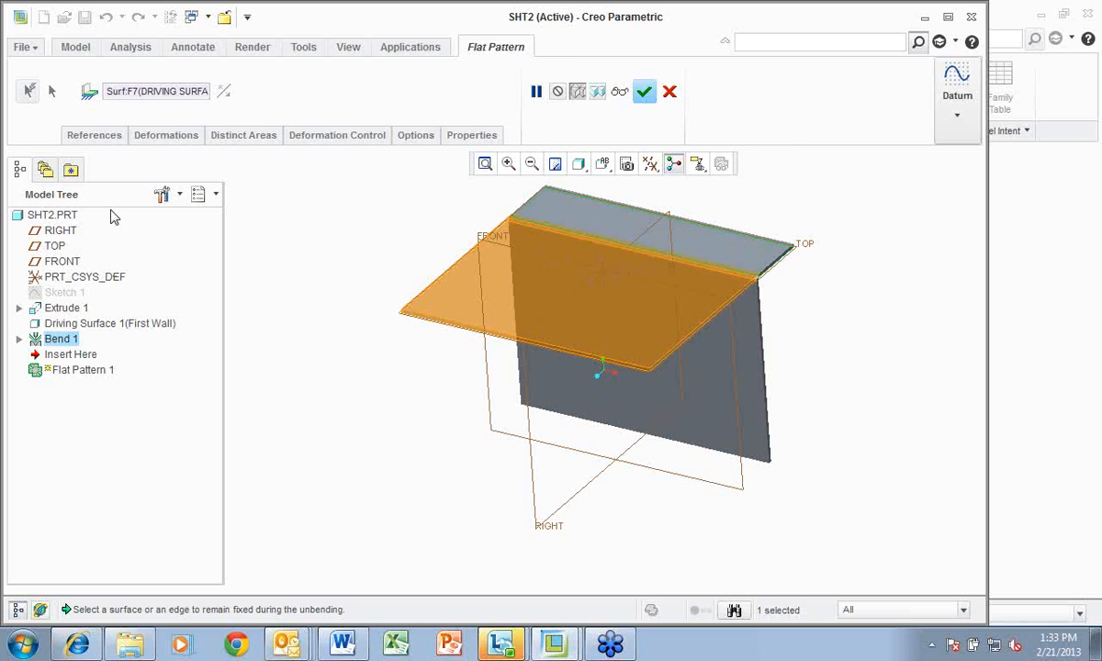
pyautogui.click(644, 91)
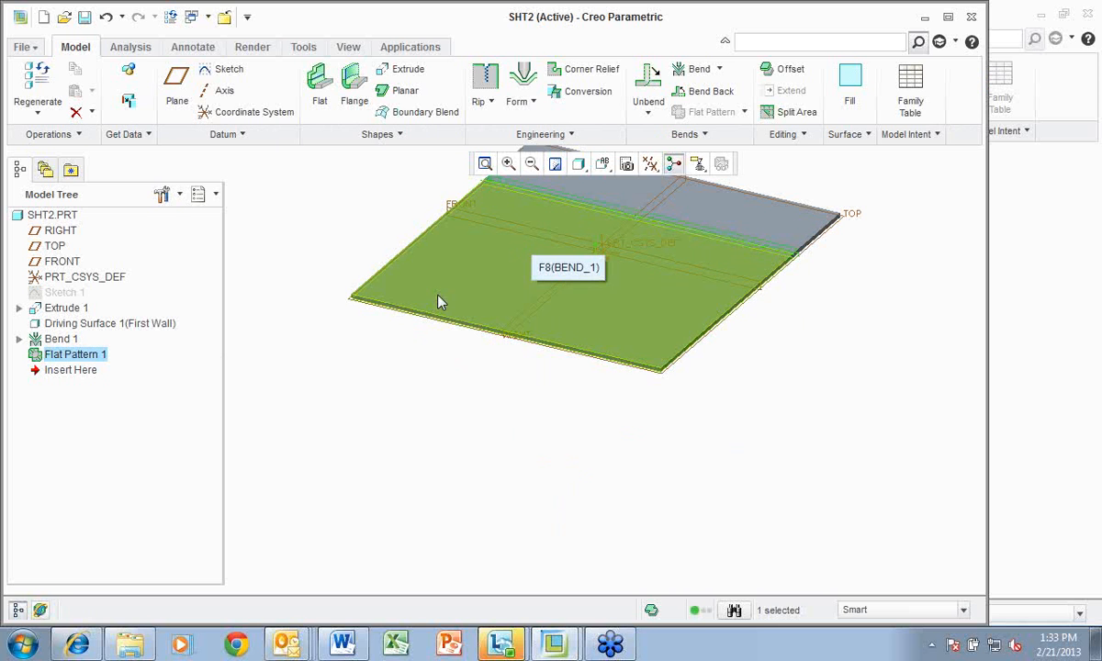
# Delete the flat pattern feature from the plate
pyautogui.rightClick(67, 356)
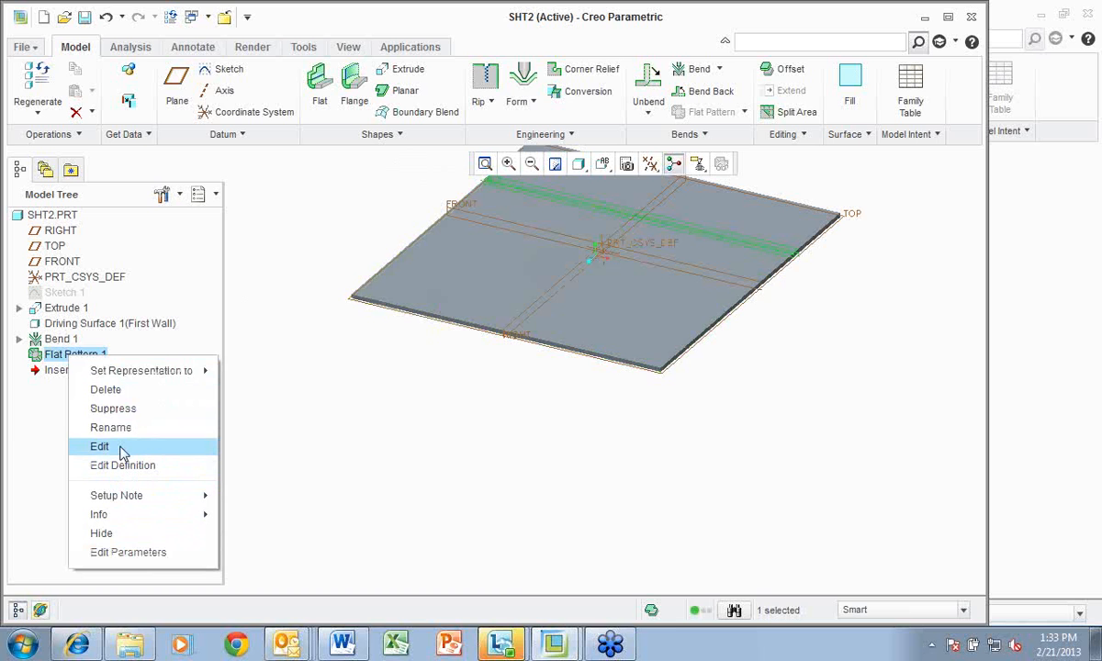
pyautogui.click(115, 390)
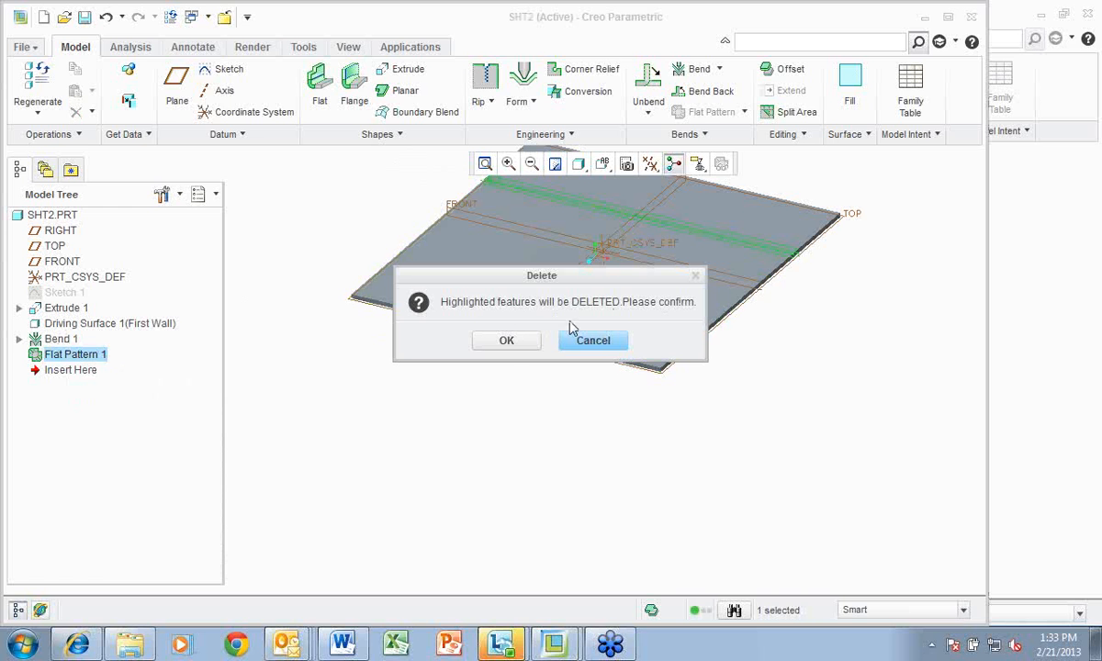
pyautogui.click(519, 343)
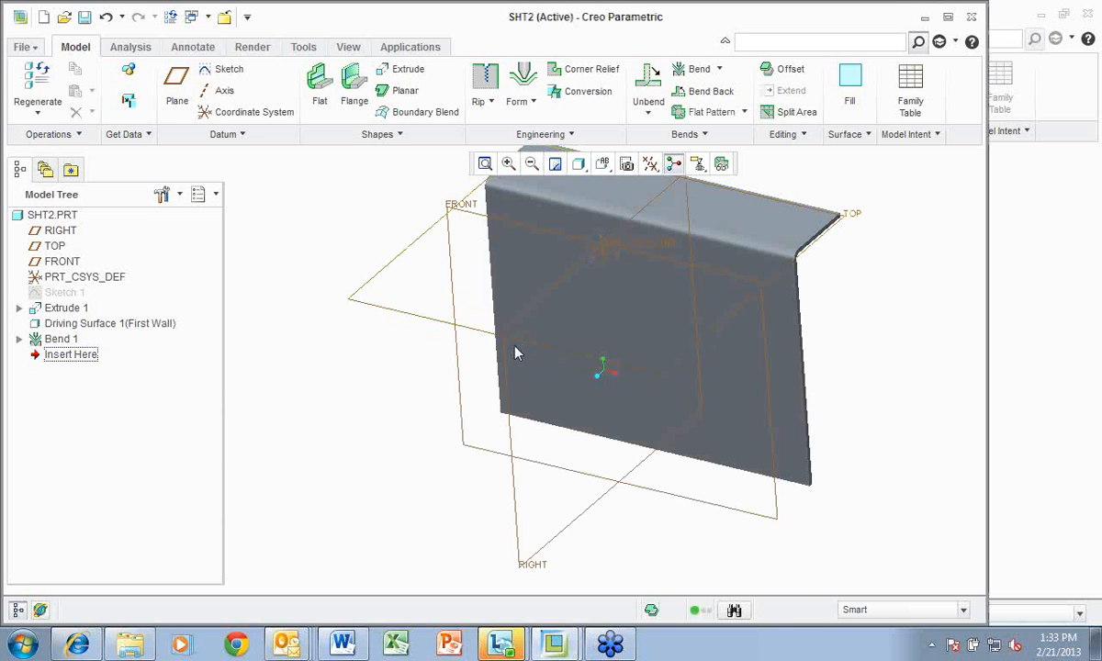
# Redefine Bend 1 so the material bends on both sides of the bend line
pyautogui.rightClick(67, 341)
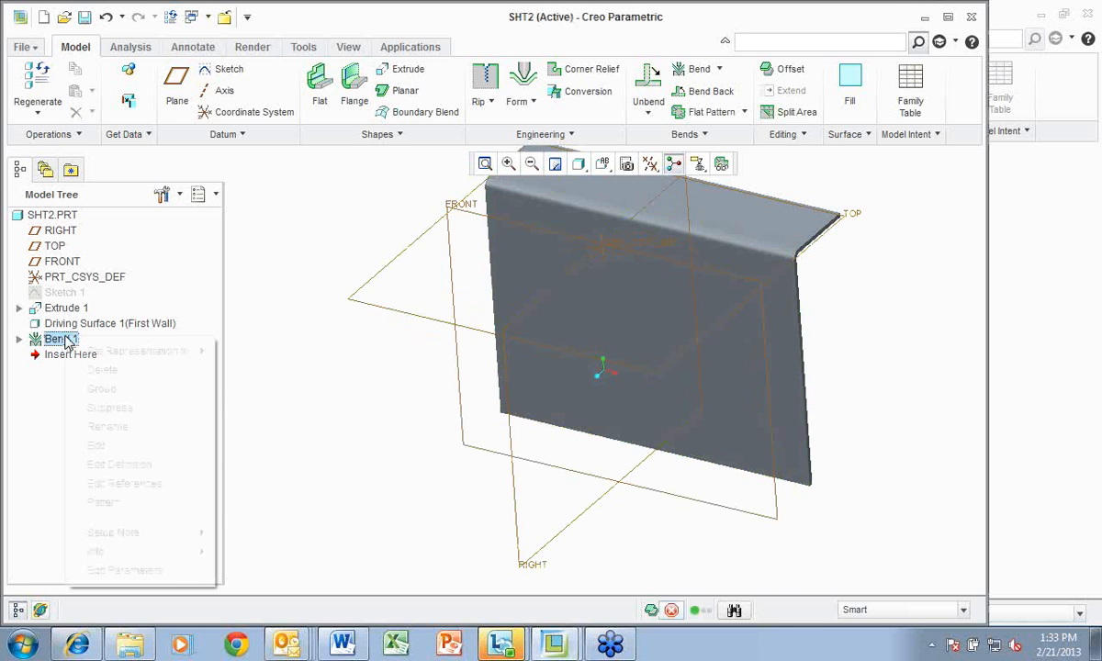
pyautogui.click(118, 465)
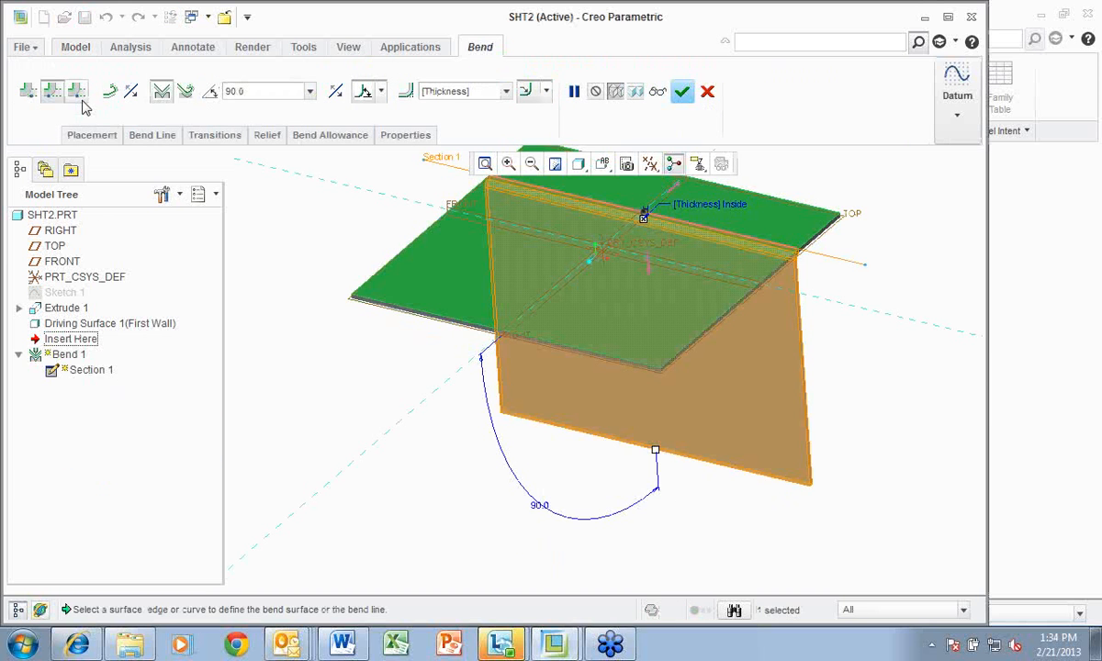
pyautogui.click(79, 95)
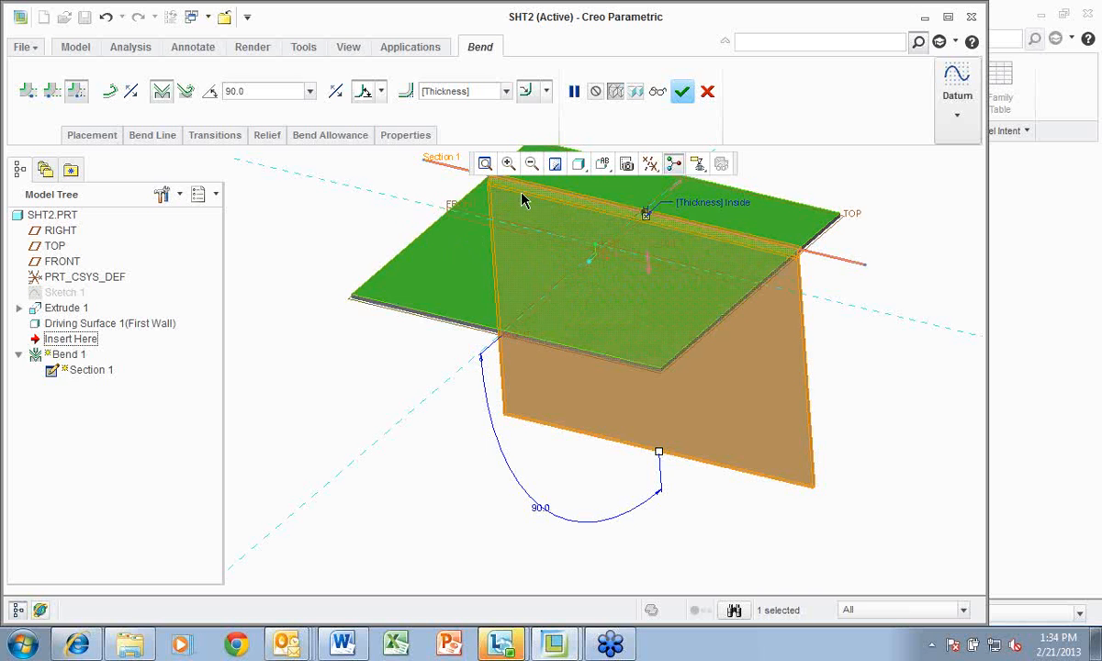
pyautogui.click(681, 90)
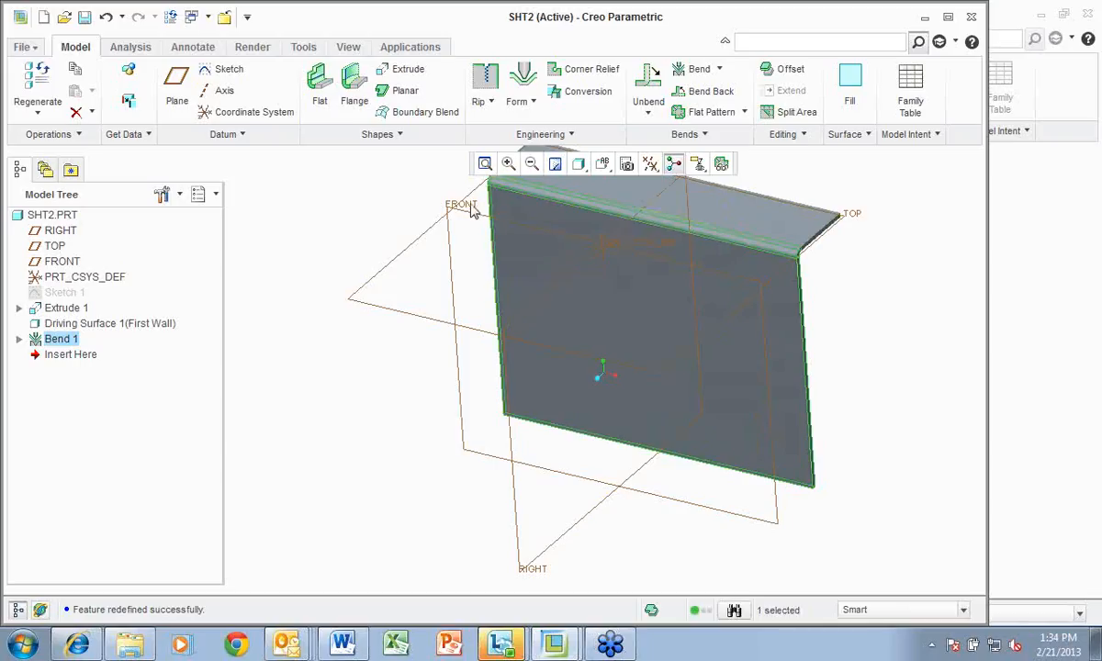
# Edit the definition of Bend 1 and flip its fixed side so the shorter portion of the plate folds down
pyautogui.rightClick(57, 341)
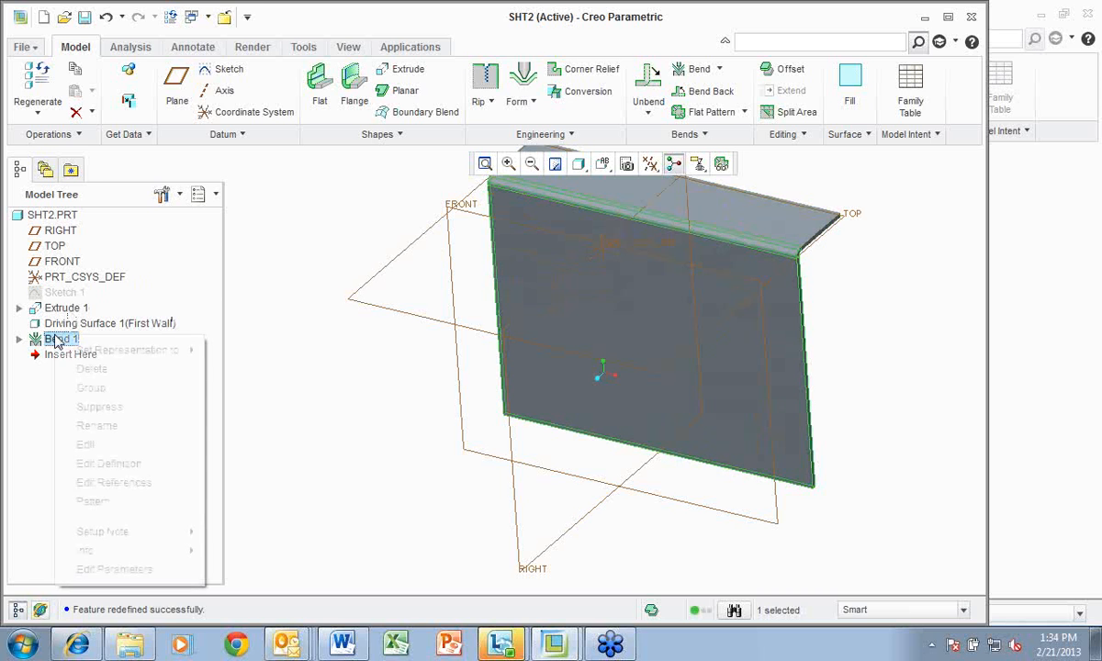
pyautogui.click(110, 463)
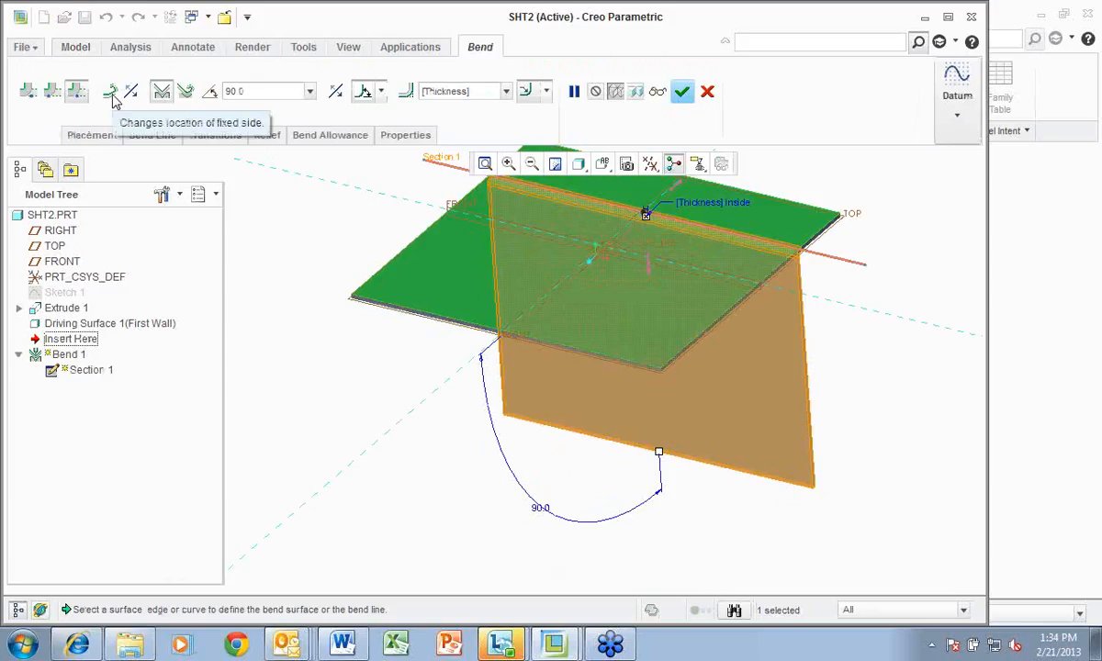
pyautogui.click(133, 95)
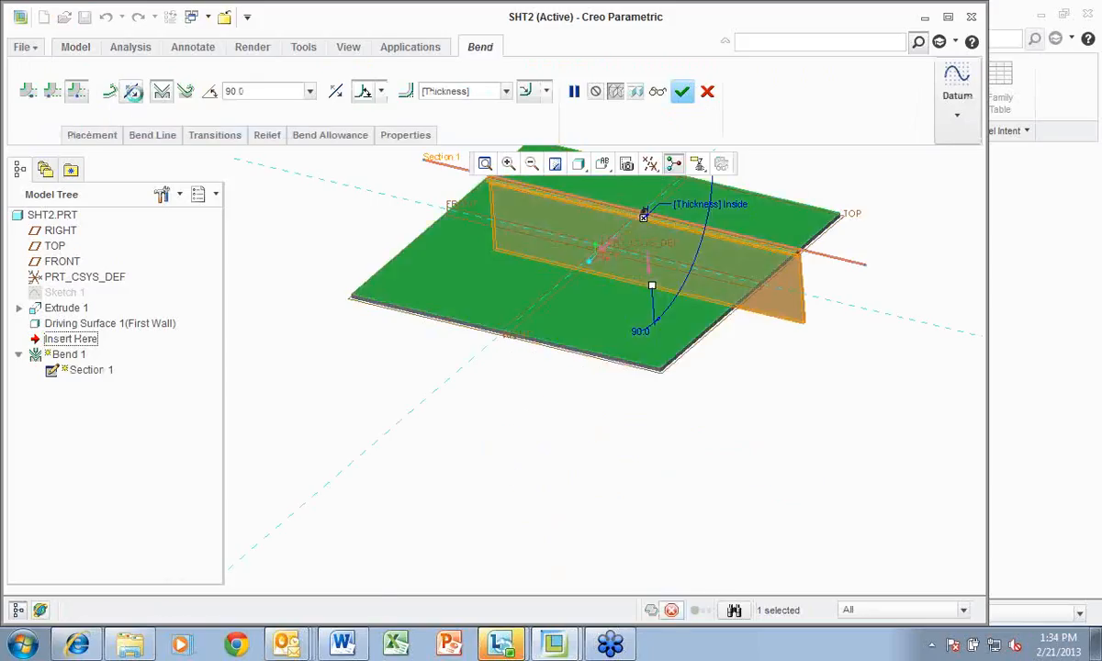
pyautogui.click(133, 96)
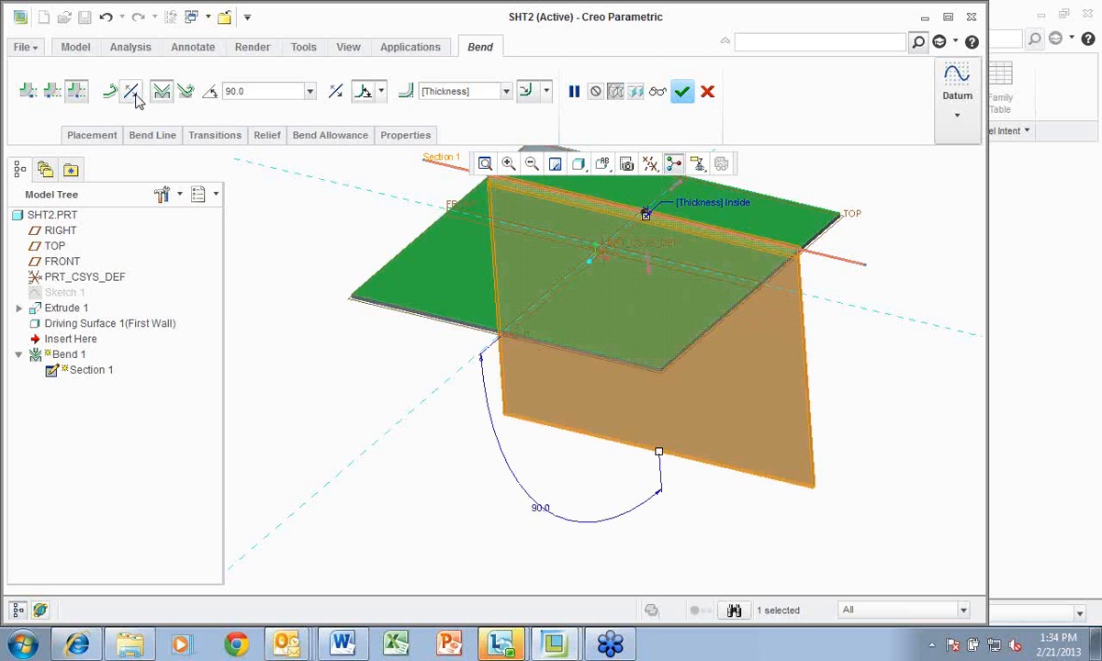
pyautogui.click(134, 96)
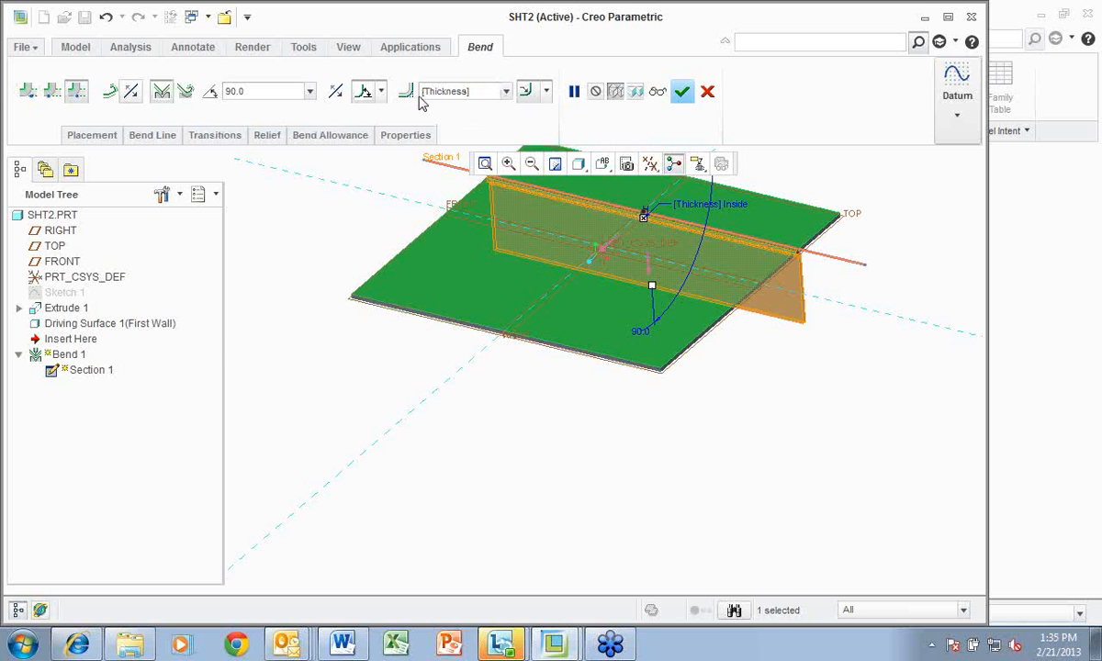
# Set the bend's inside radius to 2.5*5 (12.50) in place of the thickness-based default
pyautogui.click(506, 94)
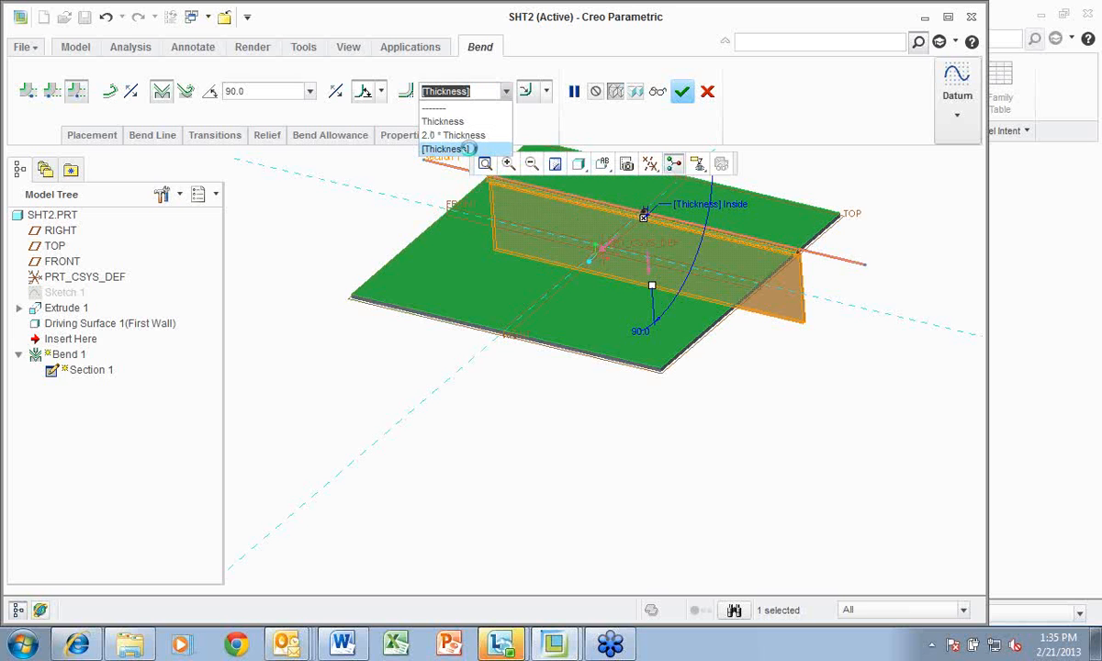
pyautogui.click(466, 150)
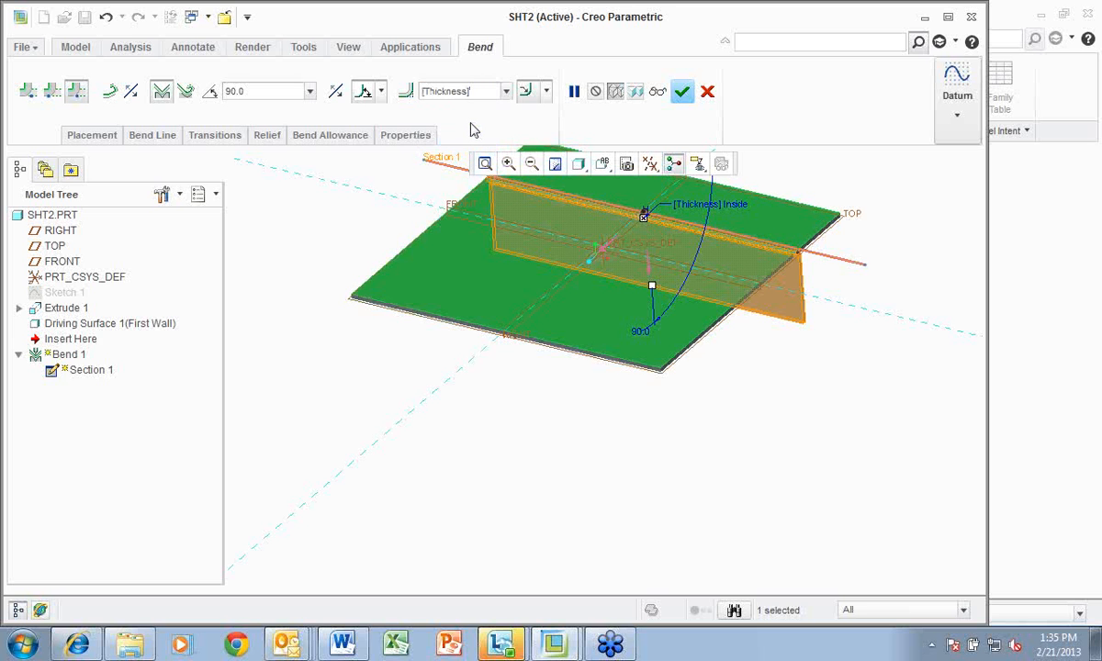
pyautogui.press('BackSpace')
pyautogui.press('BackSpace')
pyautogui.press('BackSpace')
pyautogui.press('BackSpace')
pyautogui.press('BackSpace')
pyautogui.press('BackSpace')
pyautogui.press('BackSpace')
pyautogui.press('BackSpace')
pyautogui.press('BackSpace')
pyautogui.press('BackSpace')
pyautogui.press('BackSpace')
pyautogui.write('2')
pyautogui.write('.5')
pyautogui.write('*5')
pyautogui.press('Return')
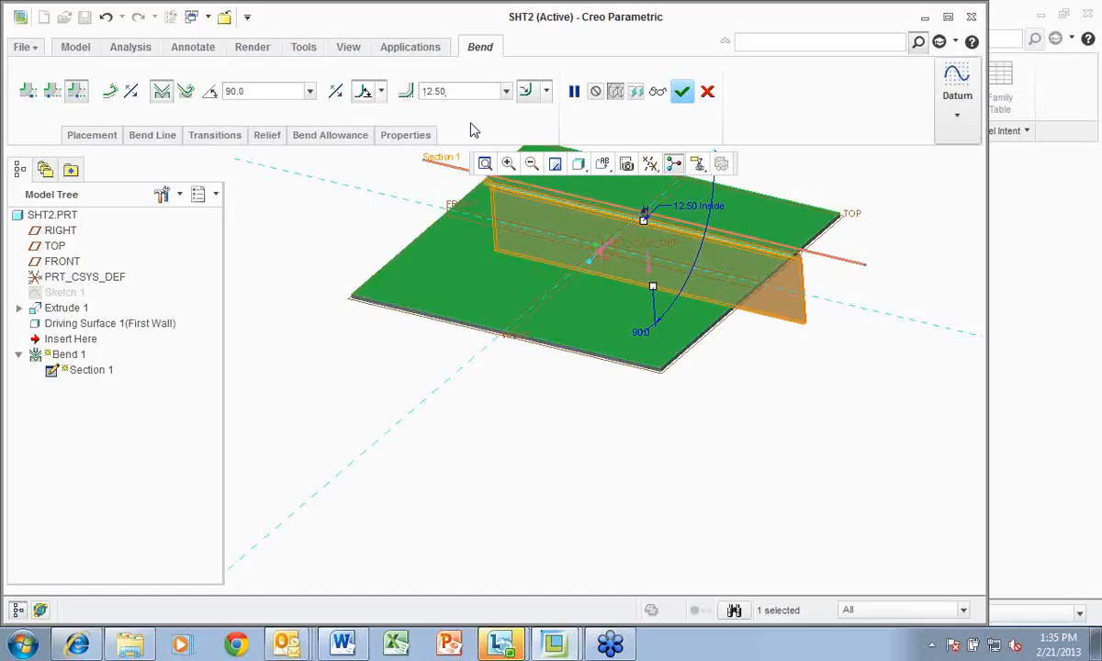
# Review the angle measurement and radius dimensioning options, and complete the redefined bend
pyautogui.click(383, 94)
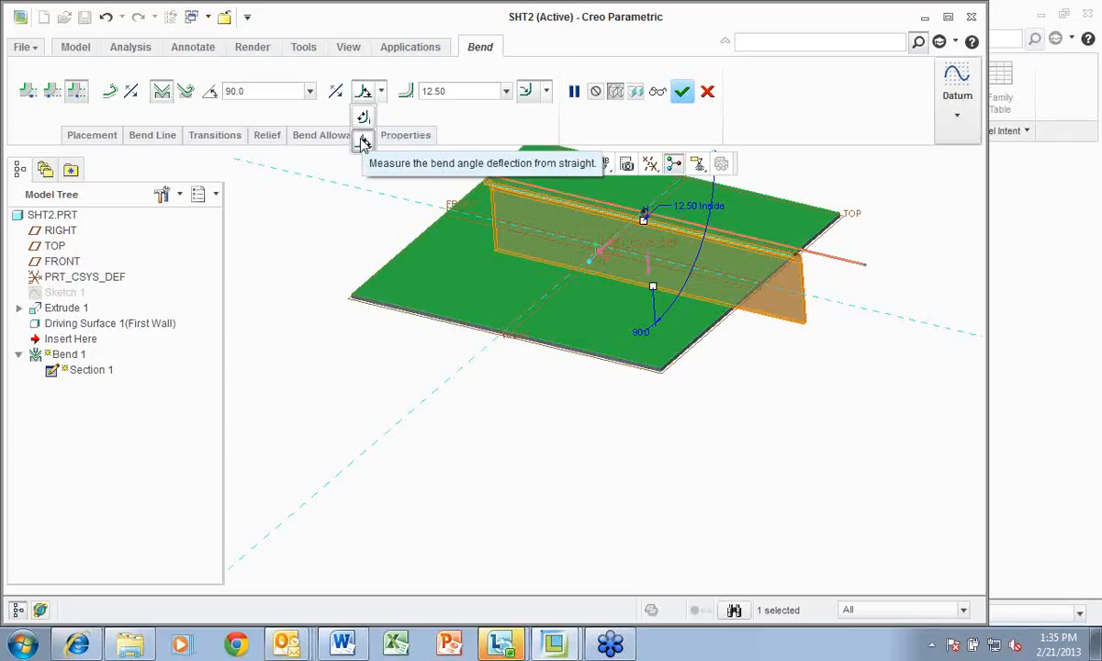
pyautogui.click(547, 93)
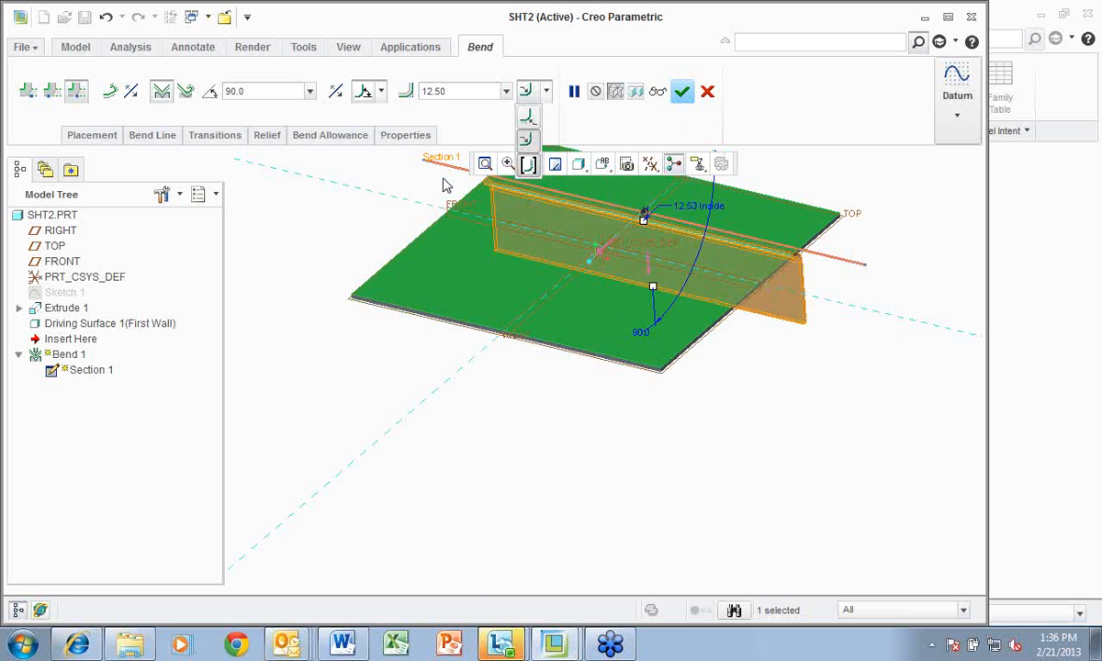
pyautogui.click(687, 94)
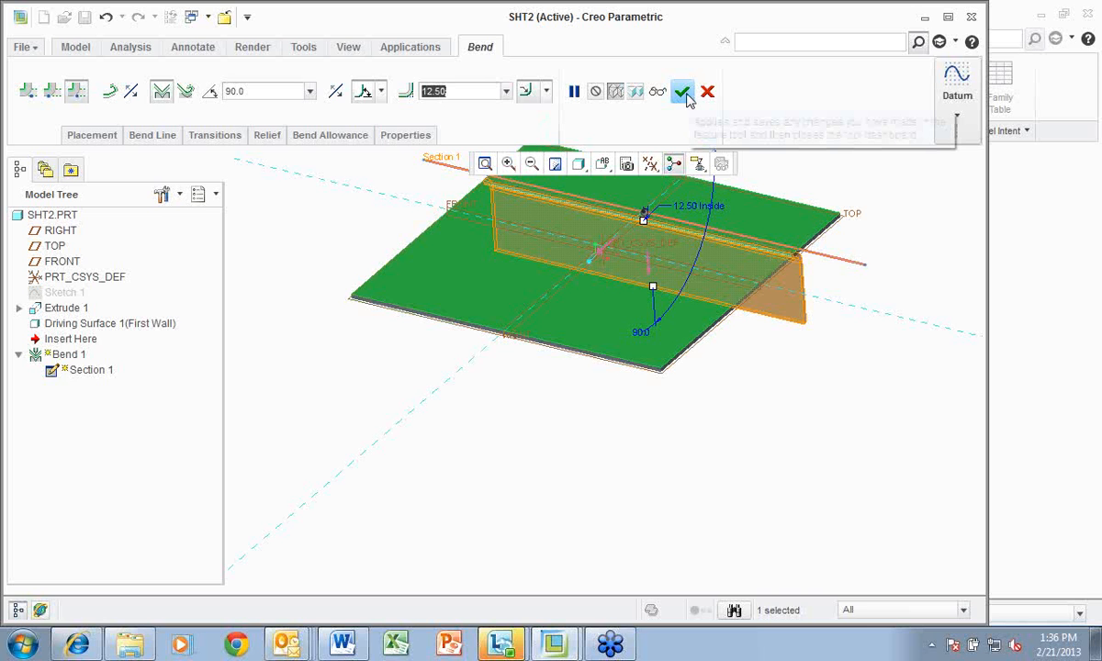
pyautogui.click(685, 93)
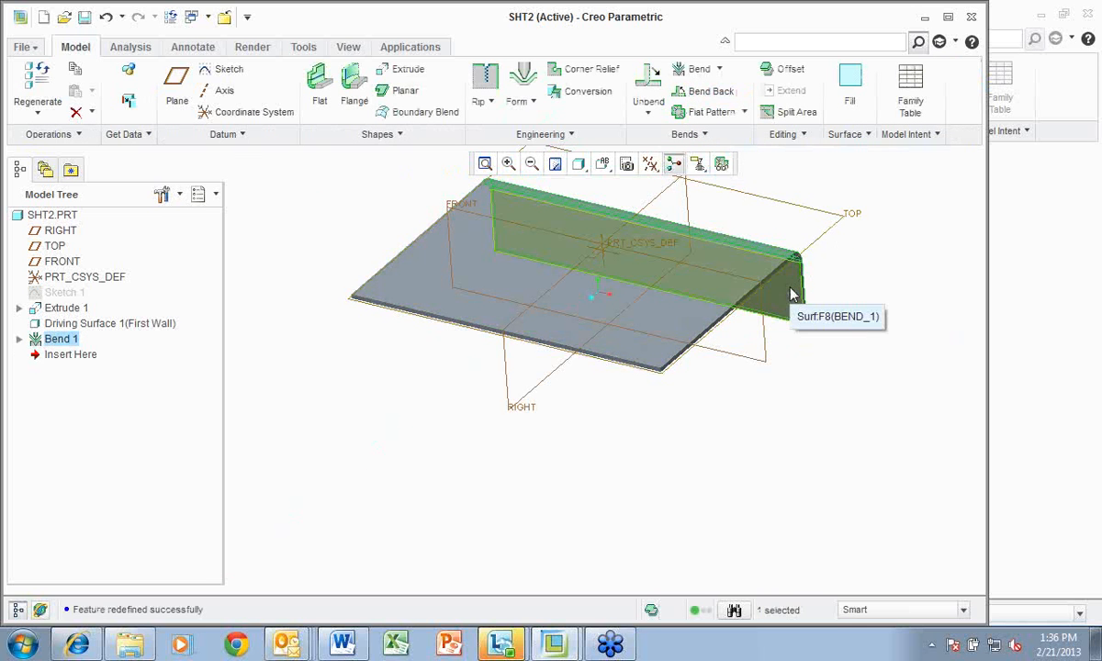
pyautogui.moveTo(809, 293); pyautogui.dragTo(750, 298, button='middle')
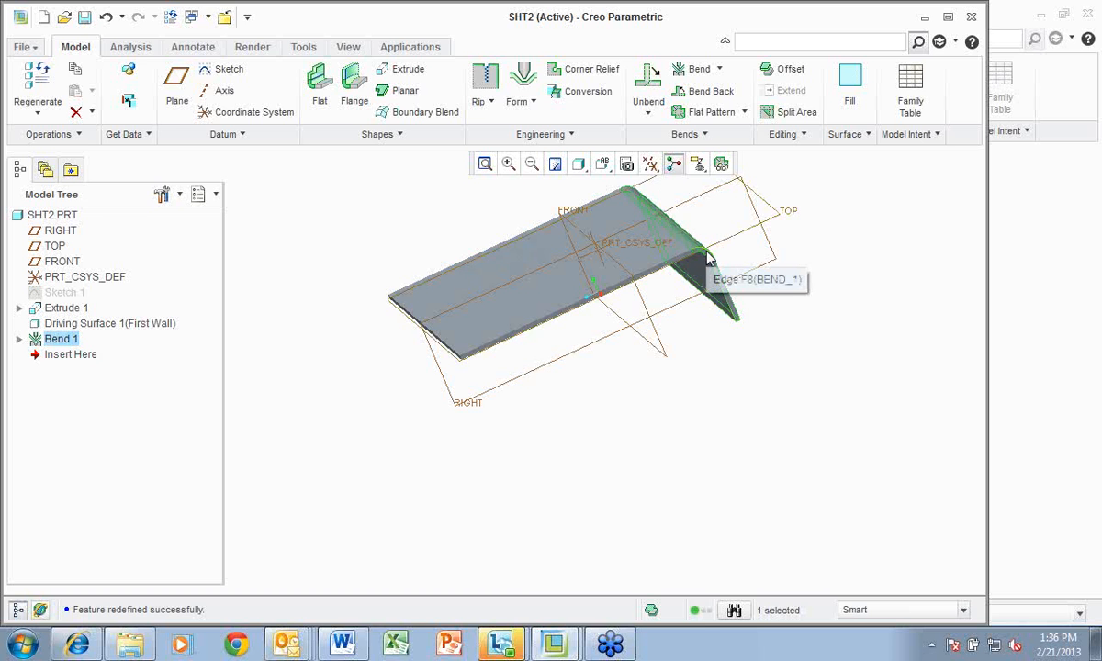
pyautogui.click(705, 136)
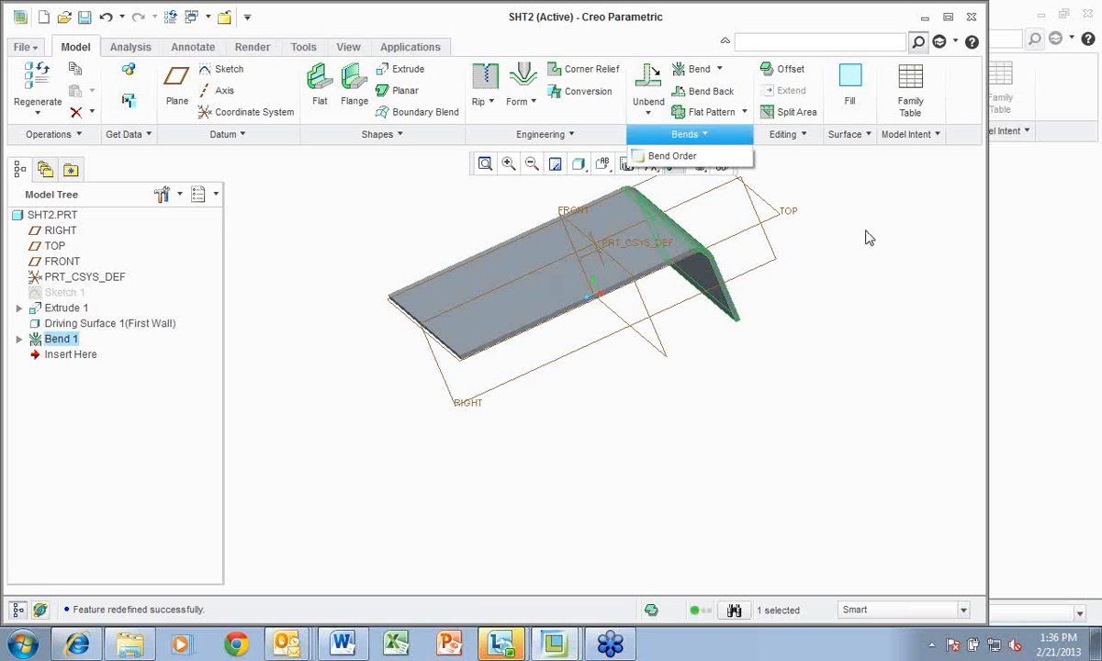
pyautogui.click(804, 137)
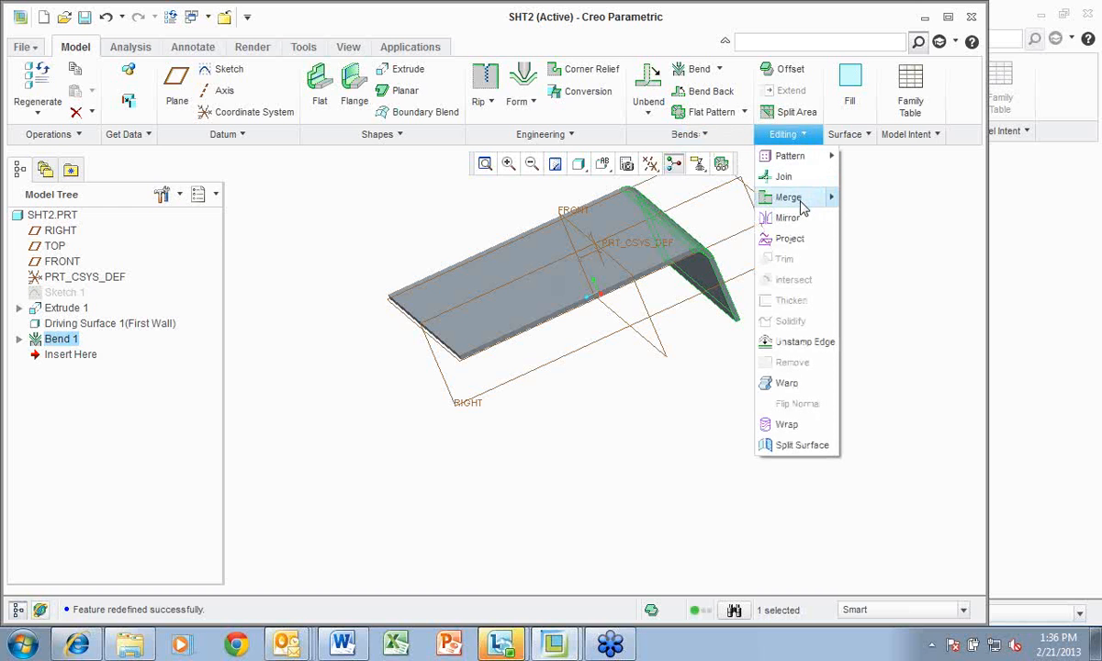
pyautogui.click(836, 206)
pyautogui.click(646, 426)
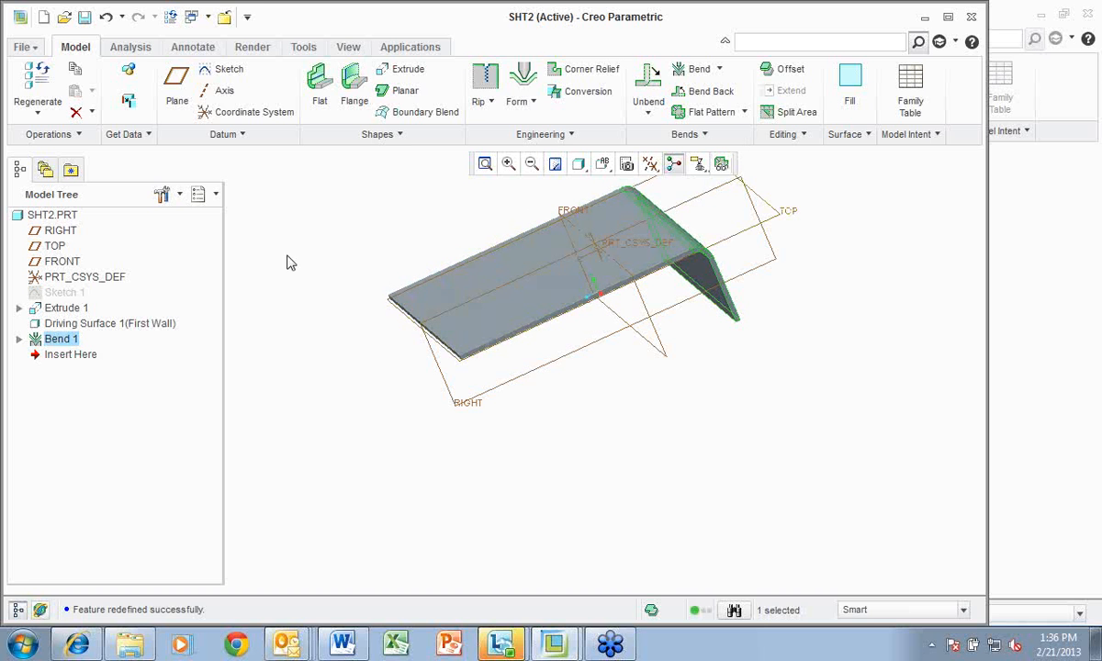
pyautogui.moveTo(335, 289); pyautogui.dragTo(389, 292, button='middle')
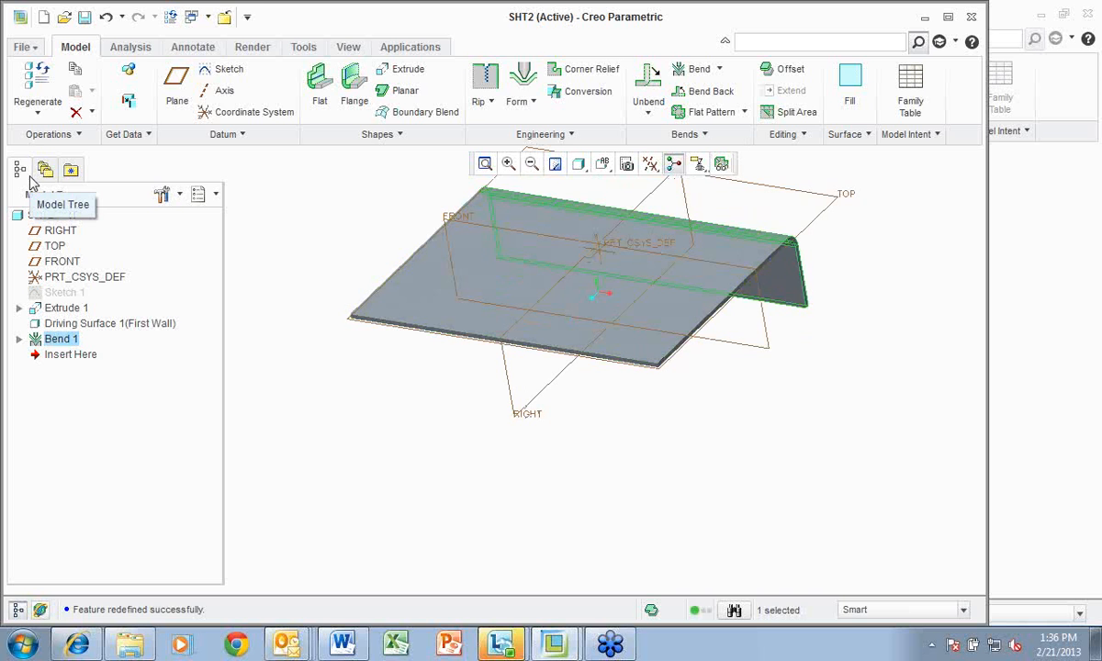
# Create a flat state instance named SHT2_FLAT1 from the model properties, using the Fully Formed part state and accepting the Unbend feature
pyautogui.click(23, 47)
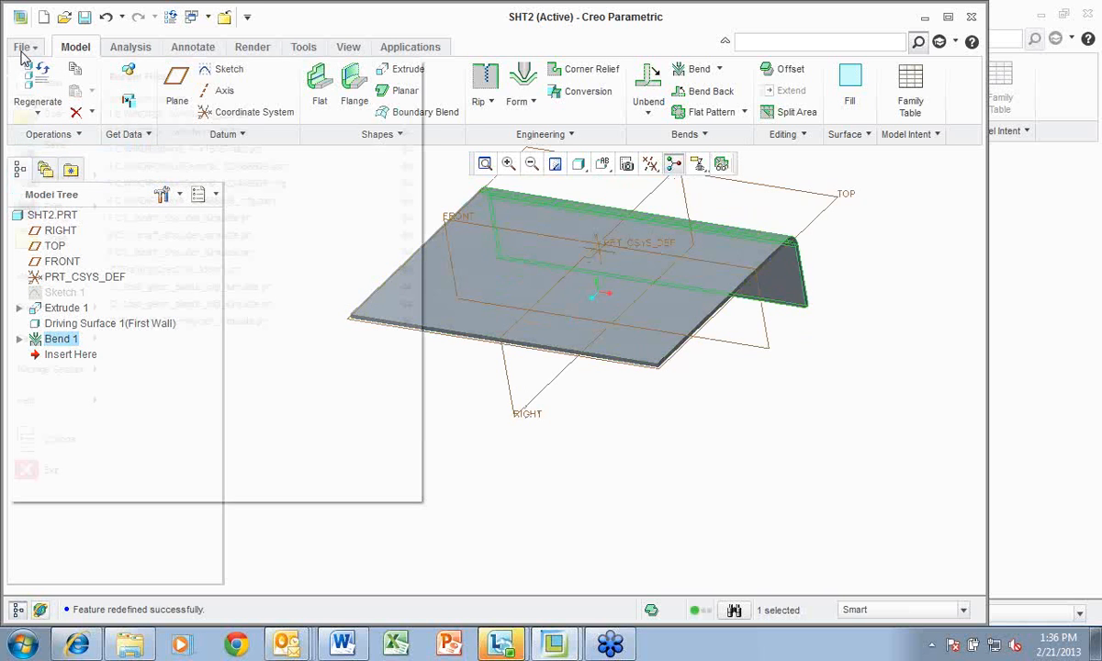
pyautogui.moveTo(50, 312)
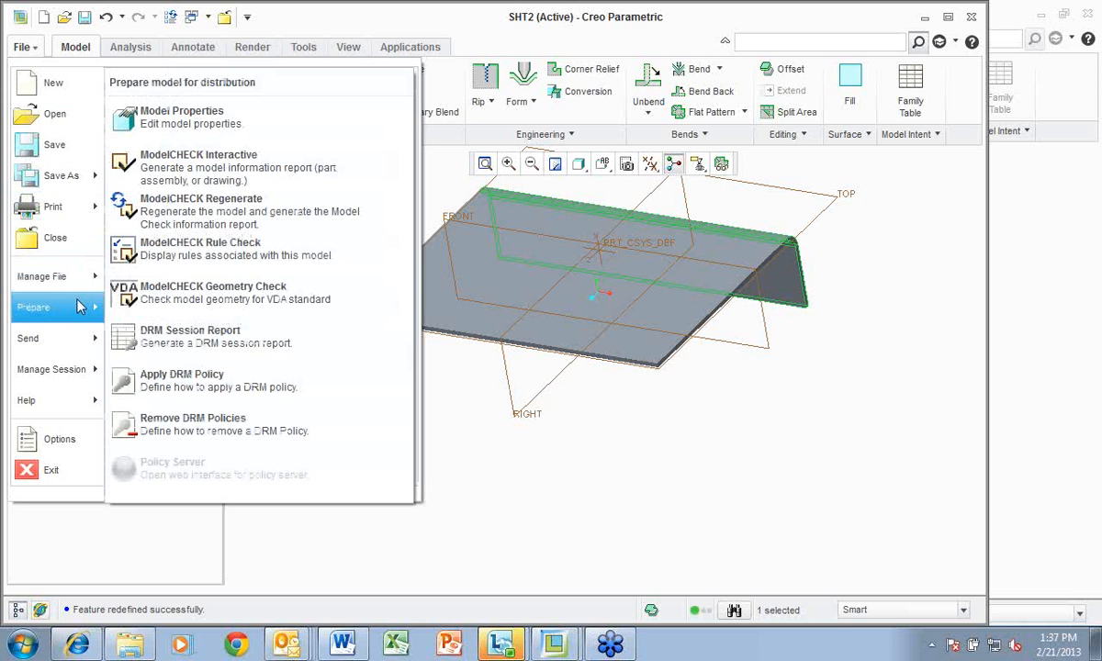
pyautogui.click(160, 125)
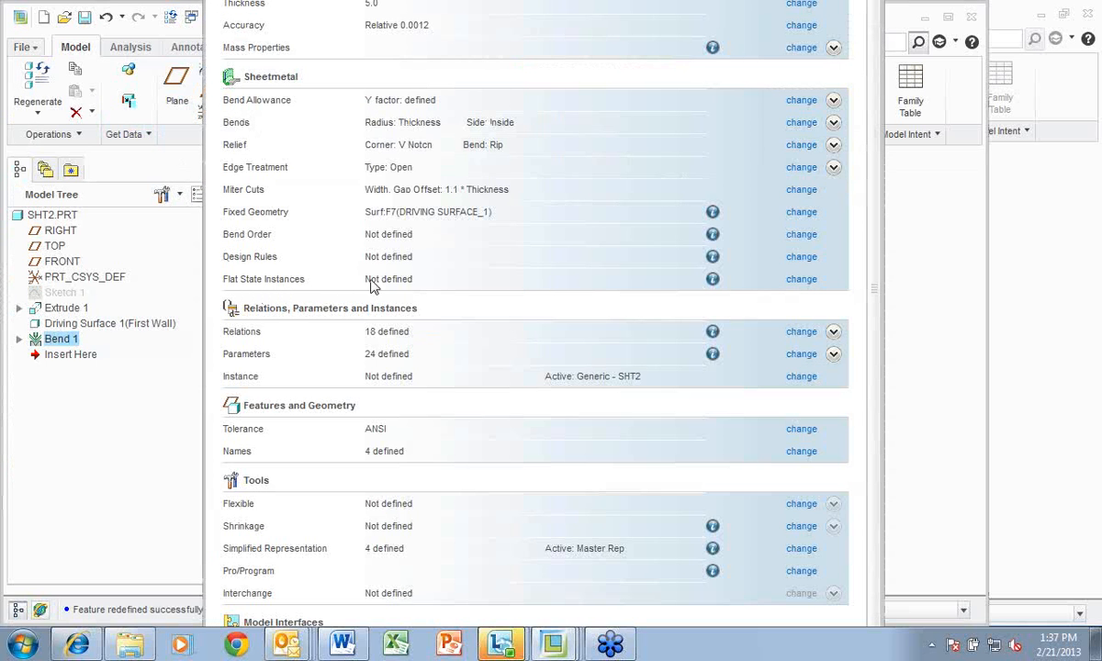
pyautogui.click(803, 280)
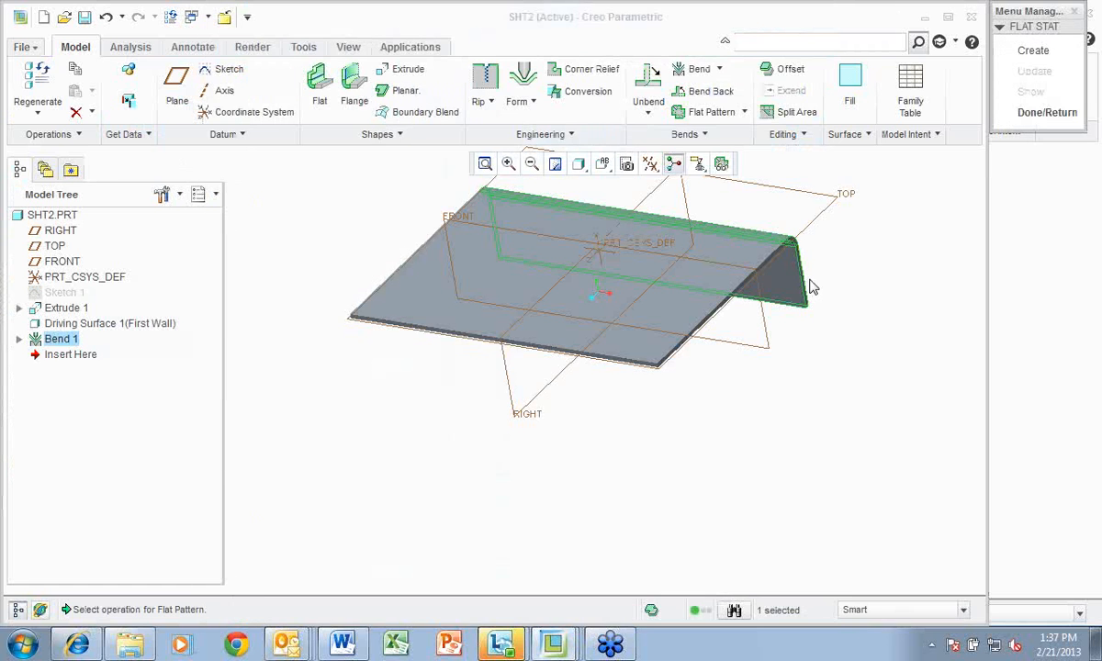
pyautogui.click(1043, 50)
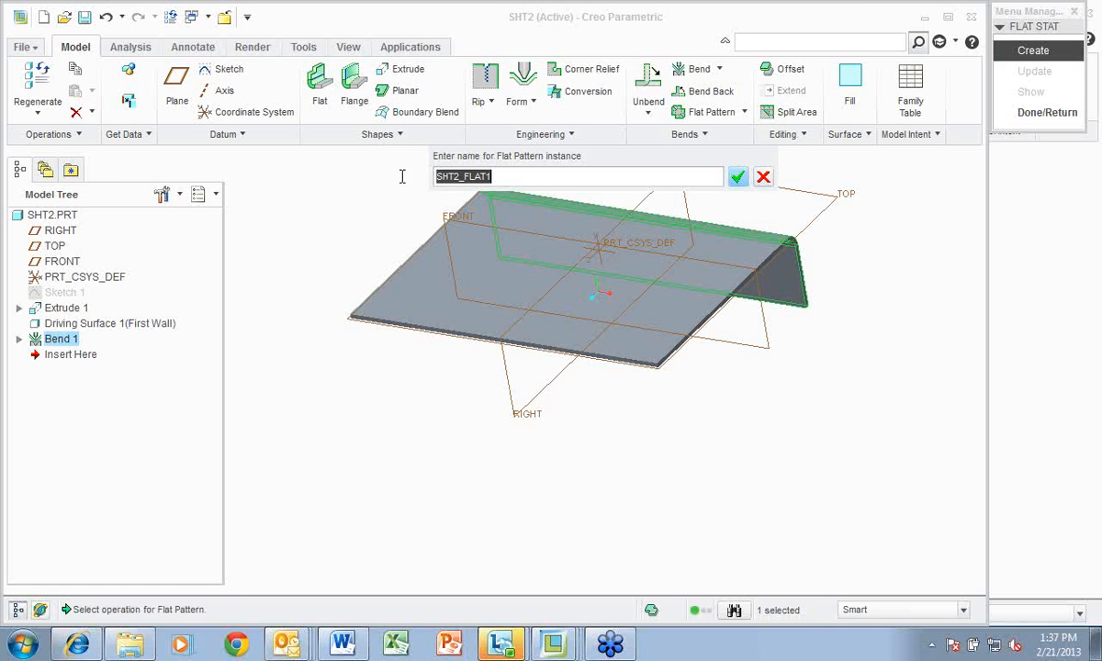
pyautogui.click(737, 176)
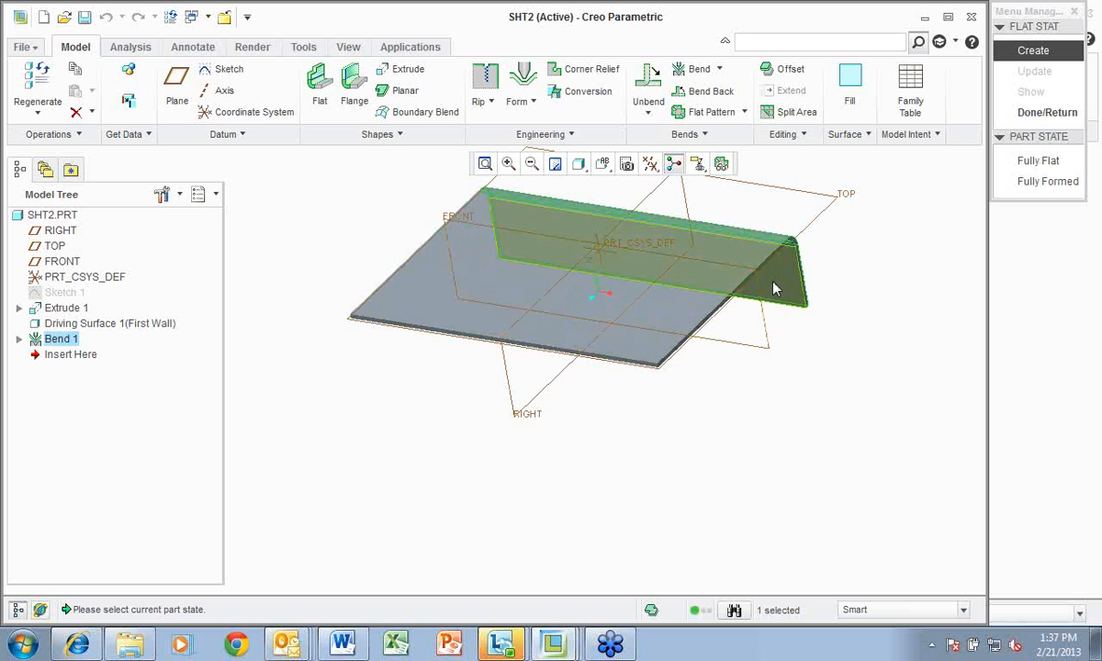
pyautogui.click(1031, 185)
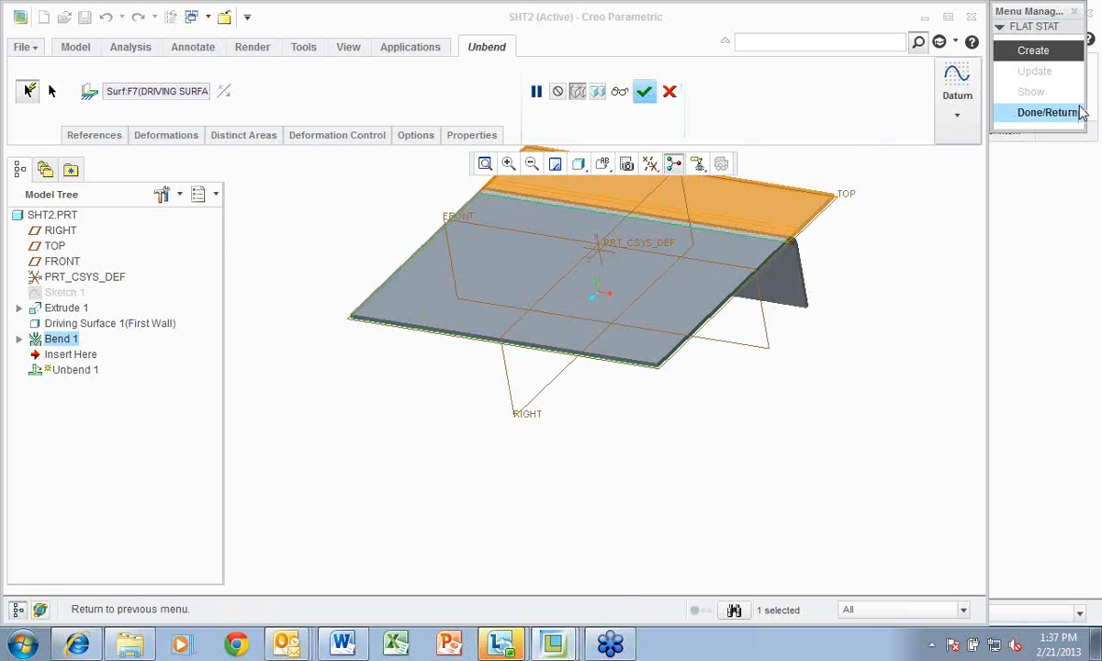
pyautogui.click(643, 91)
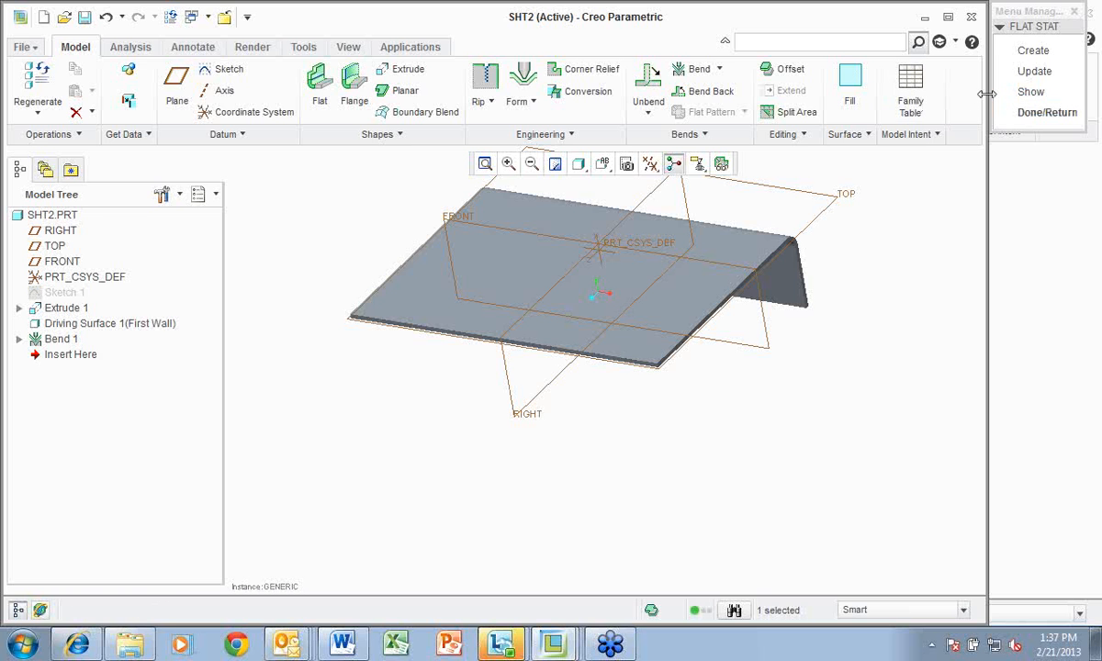
# Show the flat model SHT2_FLAT1 in its own window and inspect the unfolded plate up close
pyautogui.click(1020, 95)
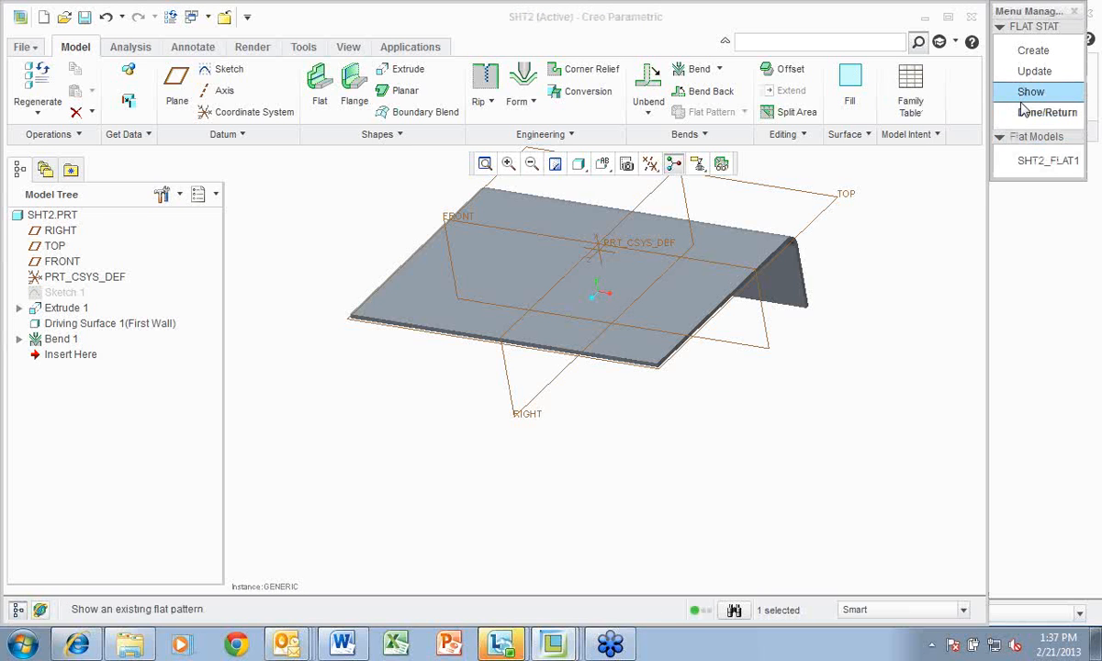
pyautogui.click(1037, 158)
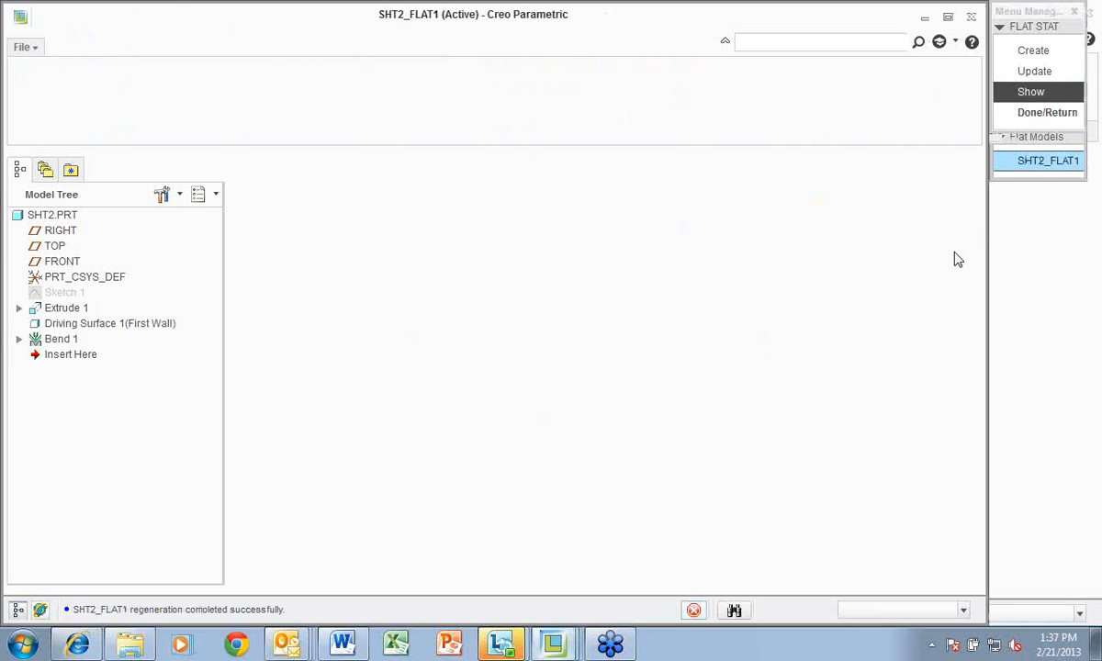
pyautogui.scroll(-4, 725, 352)
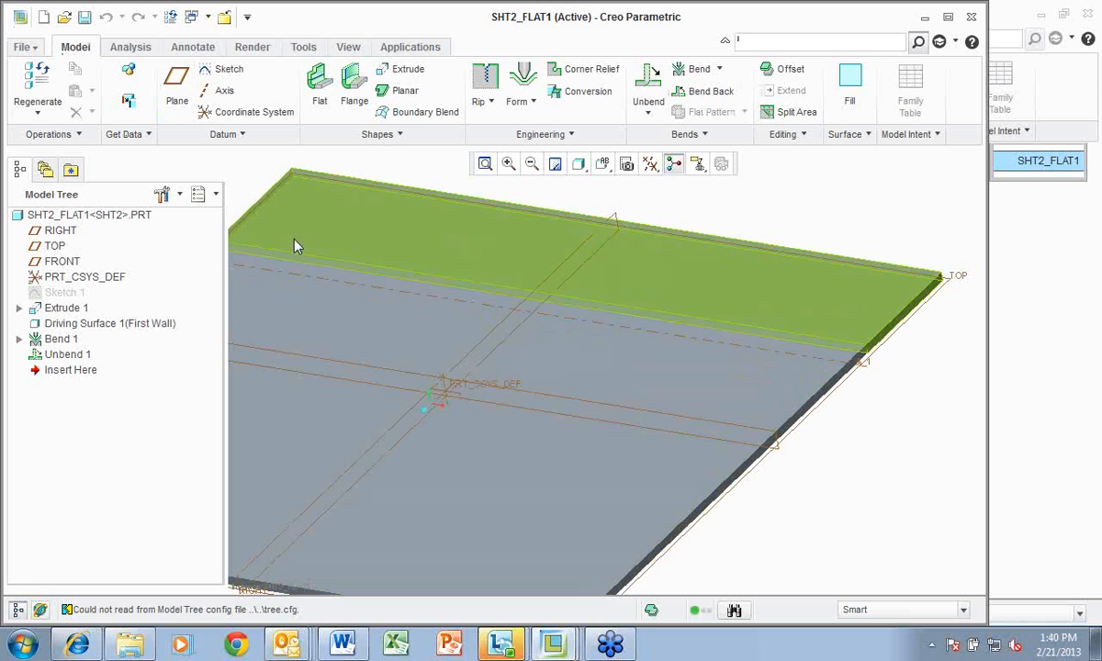
# Start a new drawing of the flat model with the default name drw0001
pyautogui.click(20, 47)
pyautogui.click(38, 80)
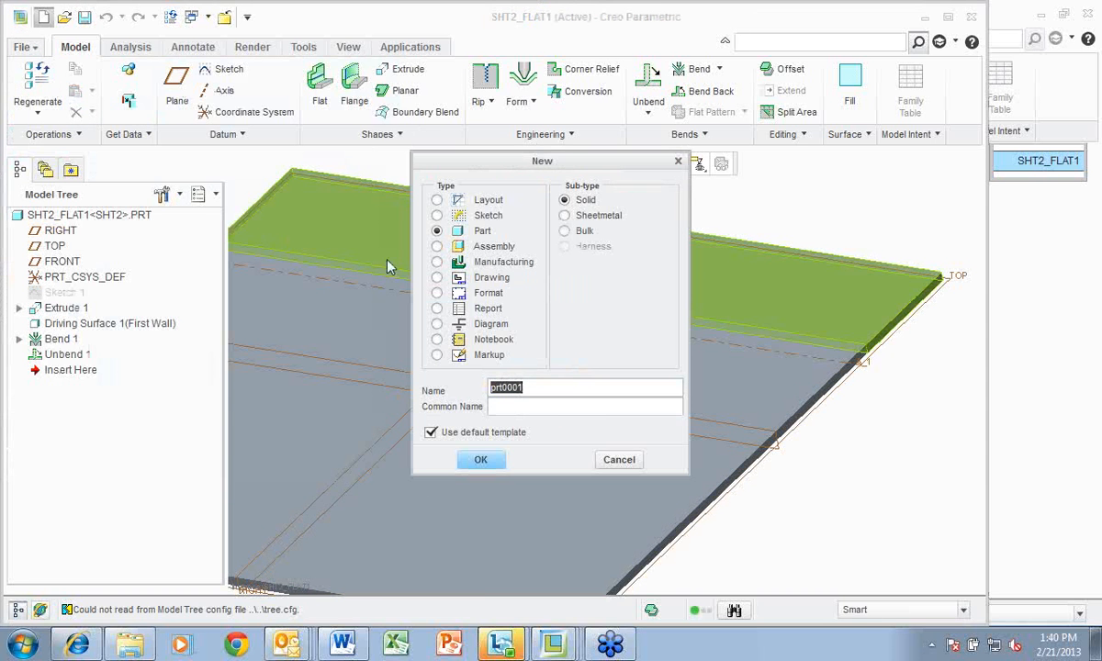
pyautogui.click(437, 279)
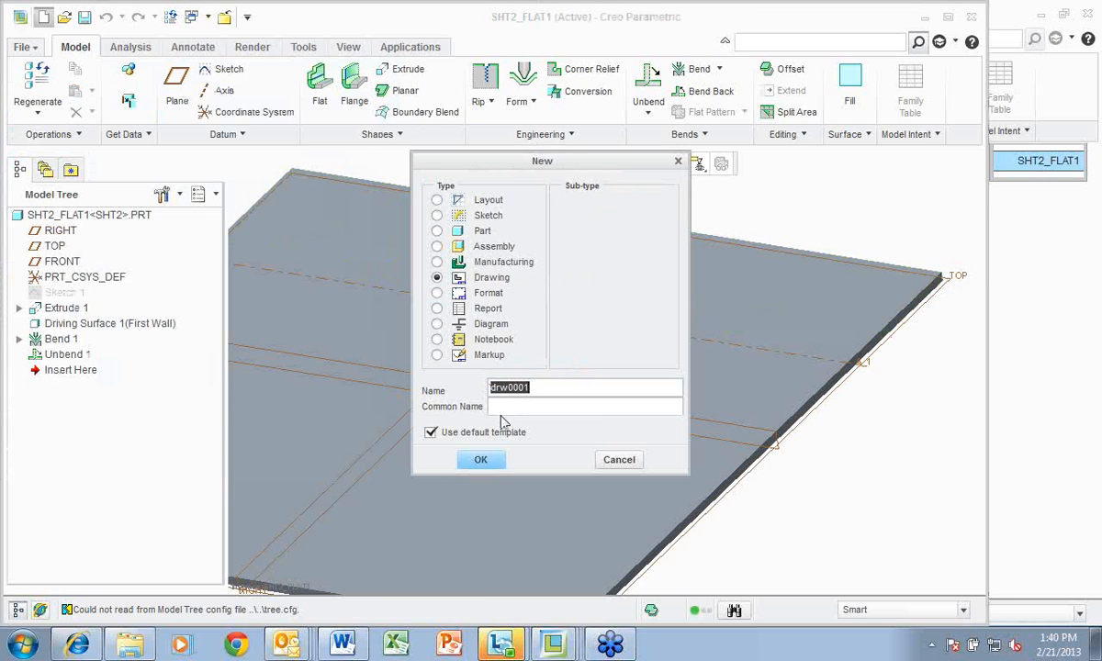
pyautogui.click(483, 459)
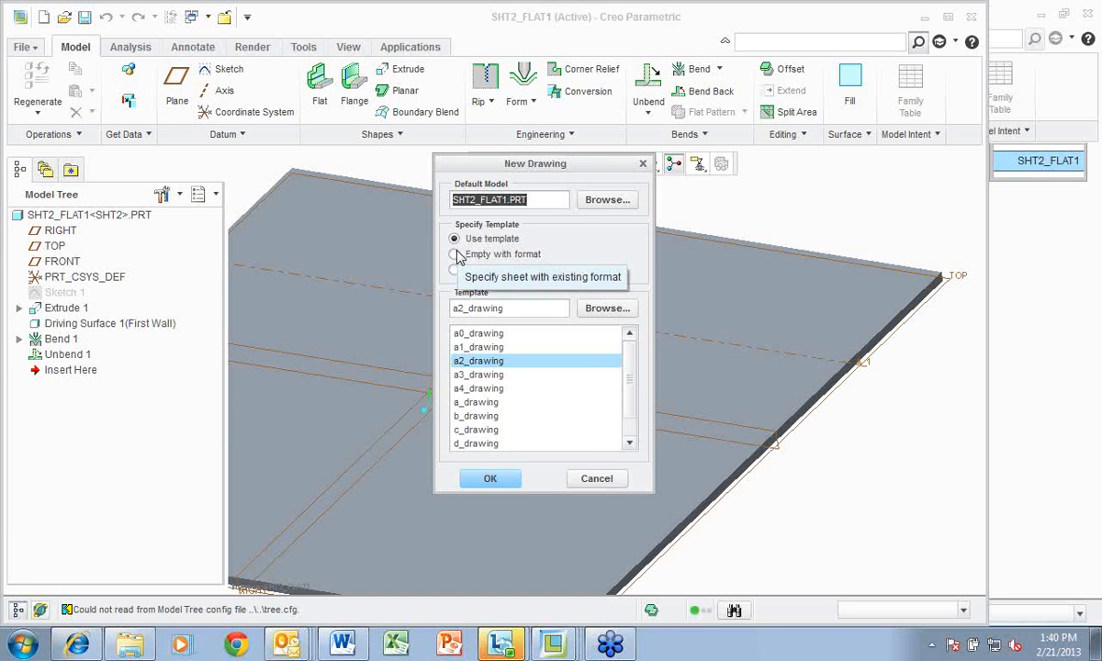
pyautogui.click(455, 256)
pyautogui.click(591, 312)
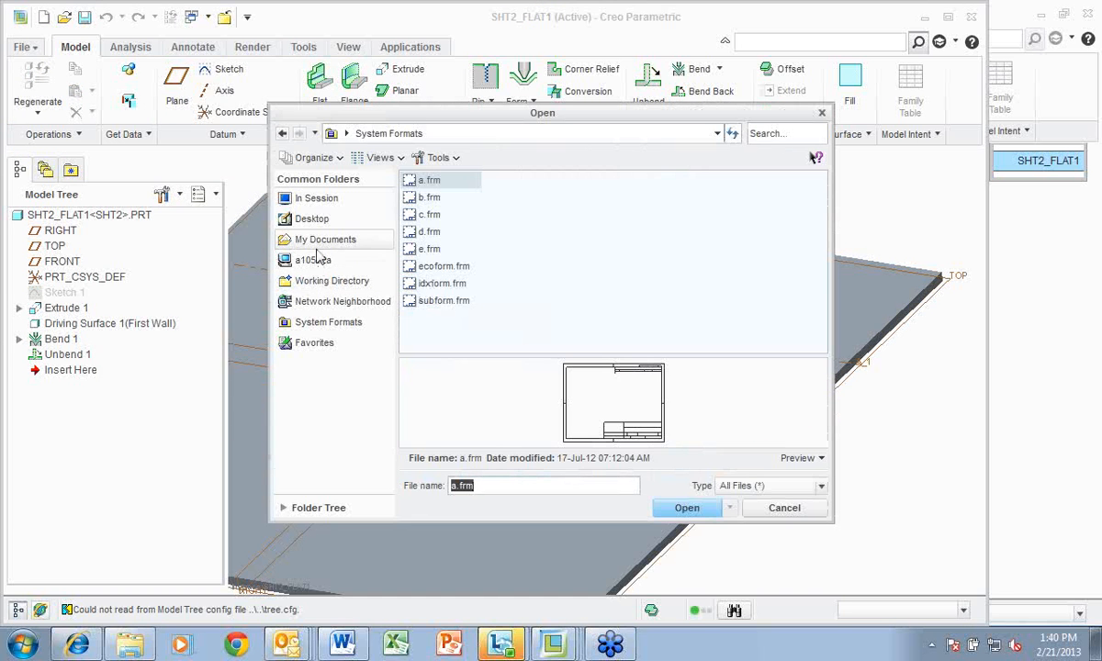
pyautogui.click(315, 261)
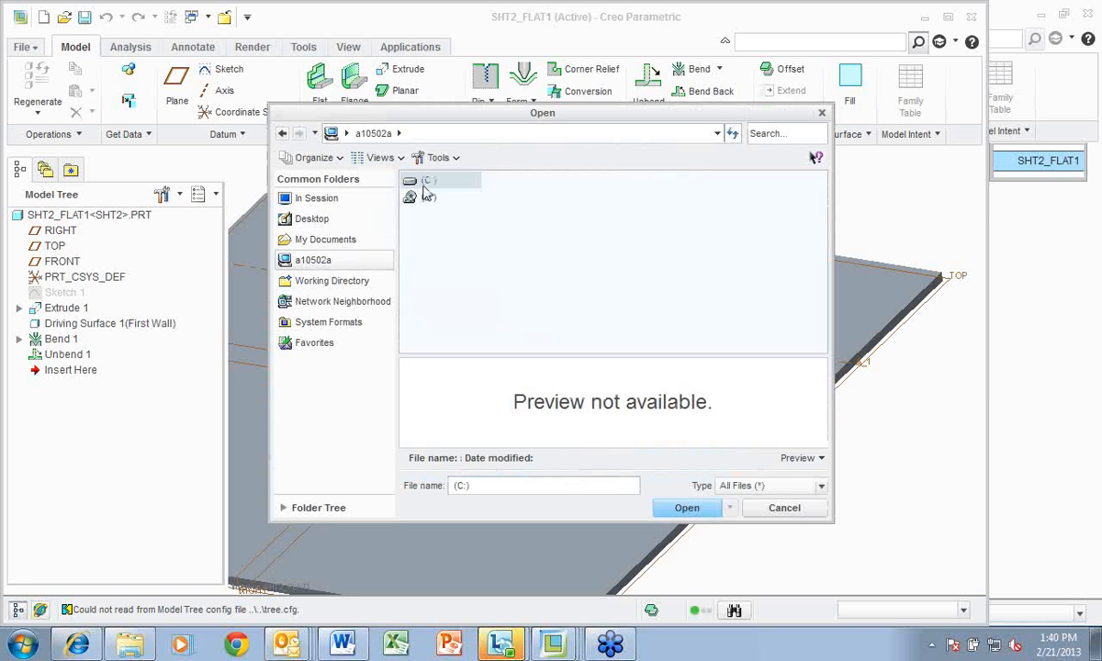
pyautogui.doubleClick(420, 182)
pyautogui.doubleClick(432, 301)
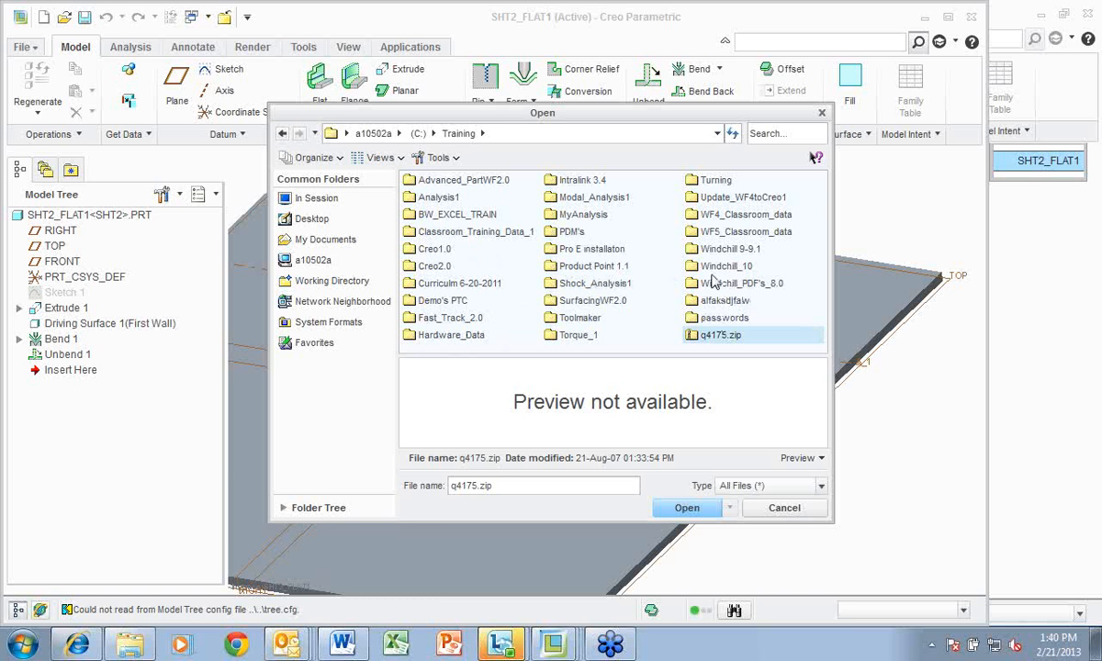
pyautogui.doubleClick(706, 231)
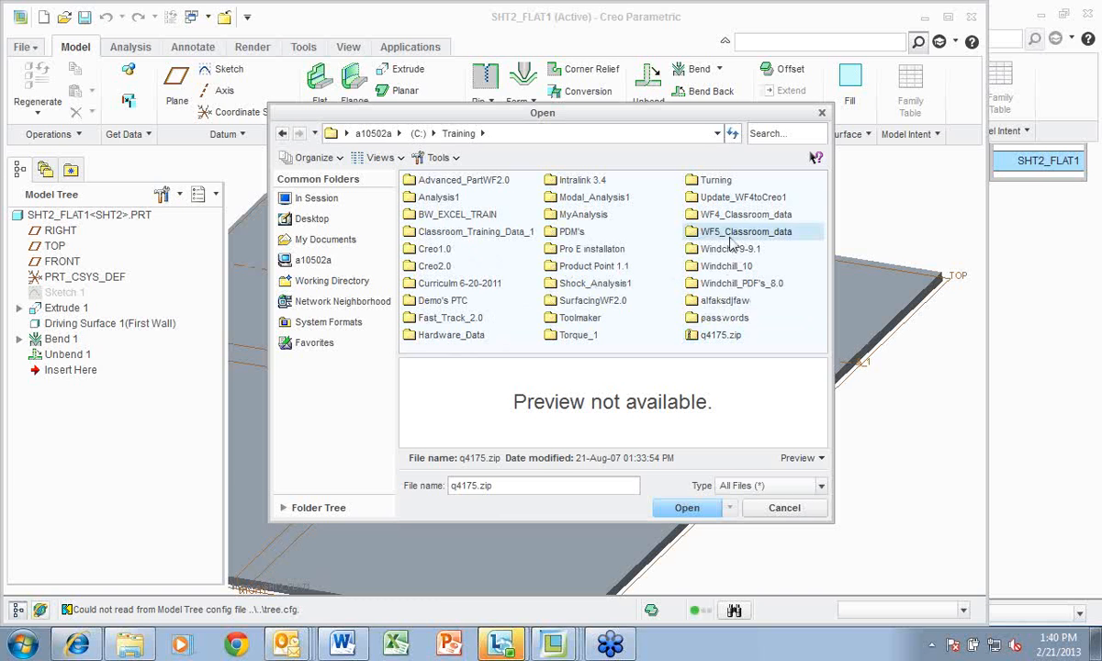
pyautogui.click(429, 249)
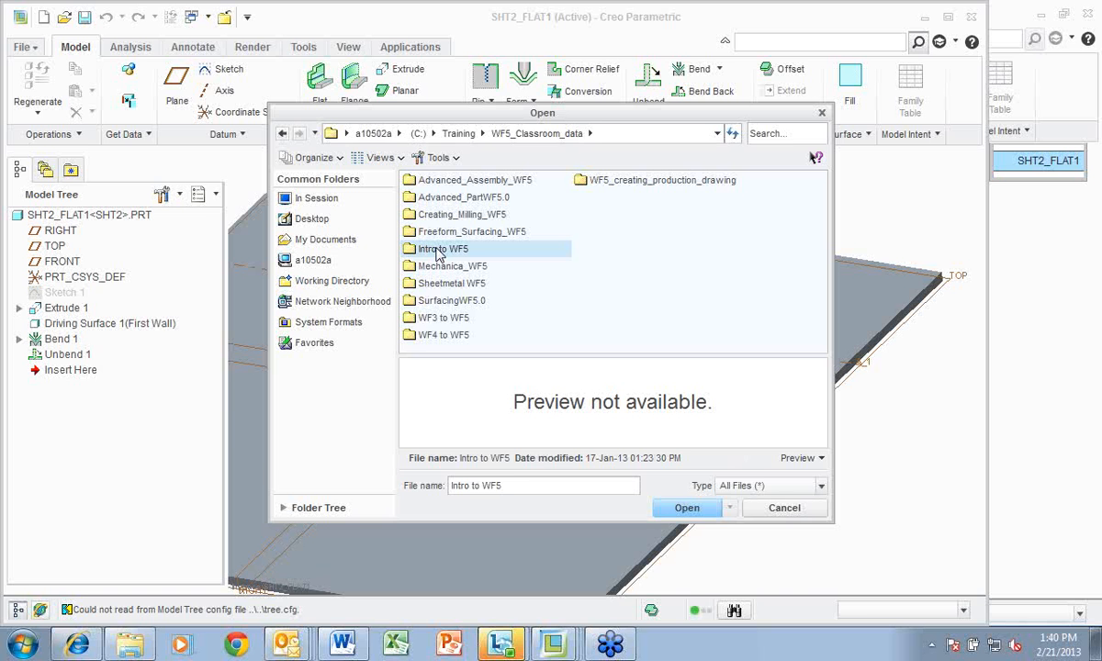
pyautogui.doubleClick(420, 283)
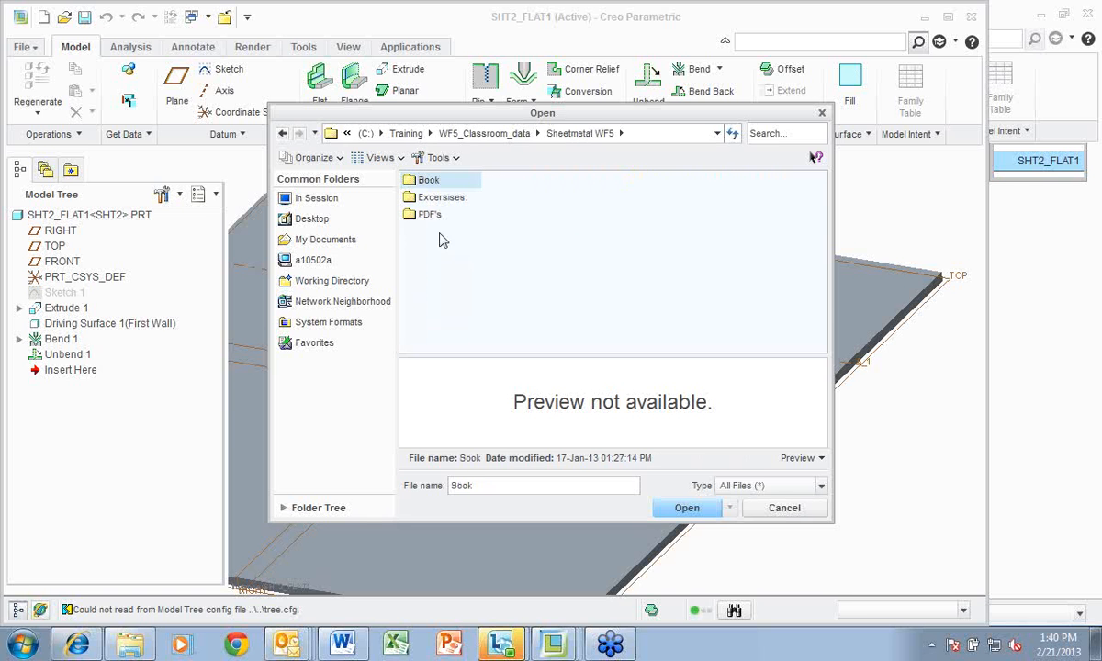
pyautogui.doubleClick(430, 197)
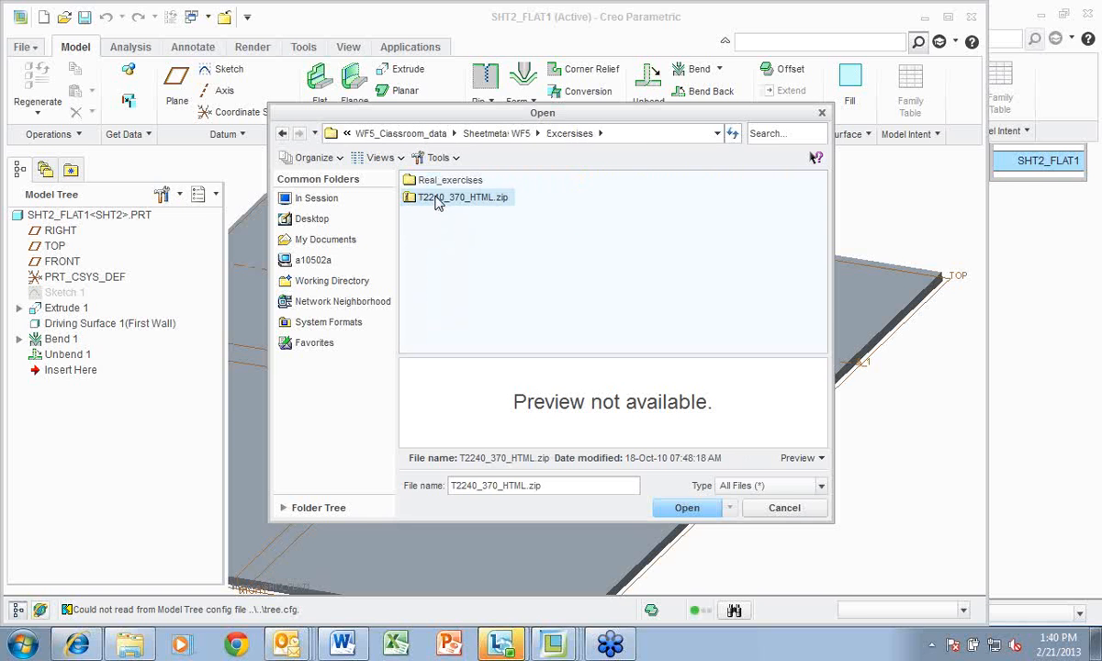
pyautogui.doubleClick(449, 183)
pyautogui.doubleClick(445, 184)
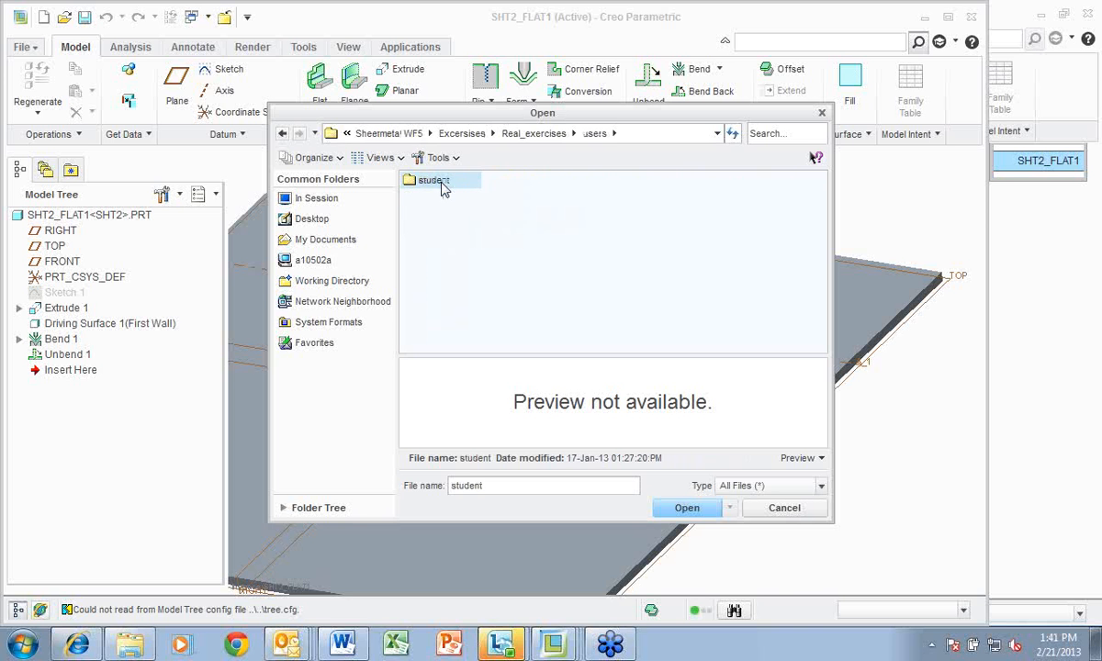
pyautogui.doubleClick(443, 184)
pyautogui.doubleClick(432, 197)
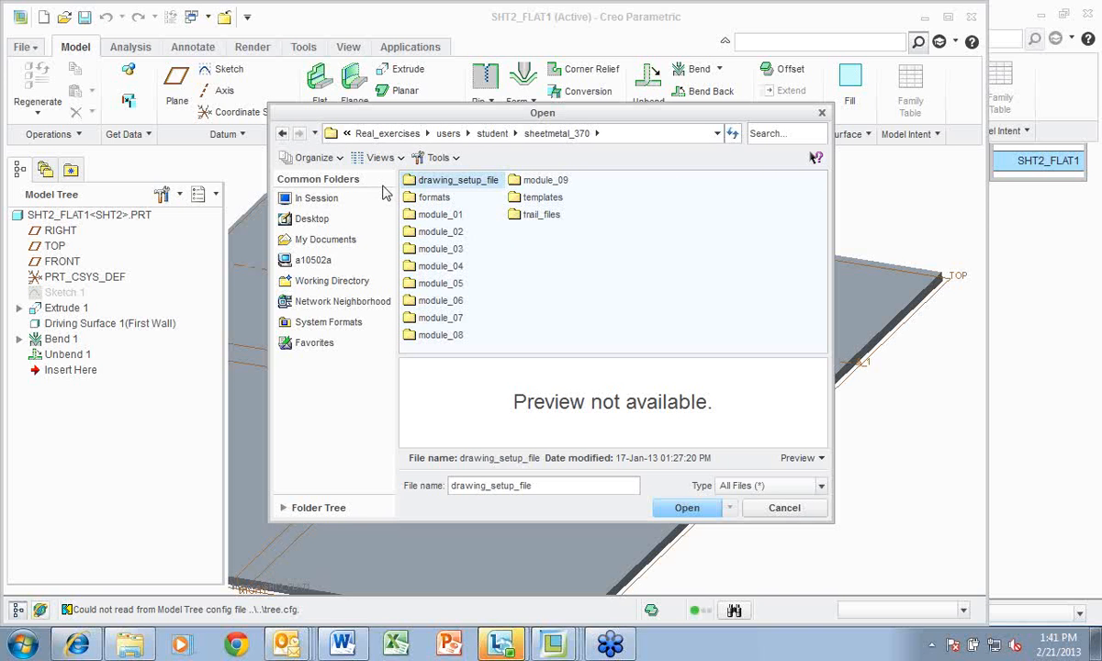
pyautogui.click(282, 134)
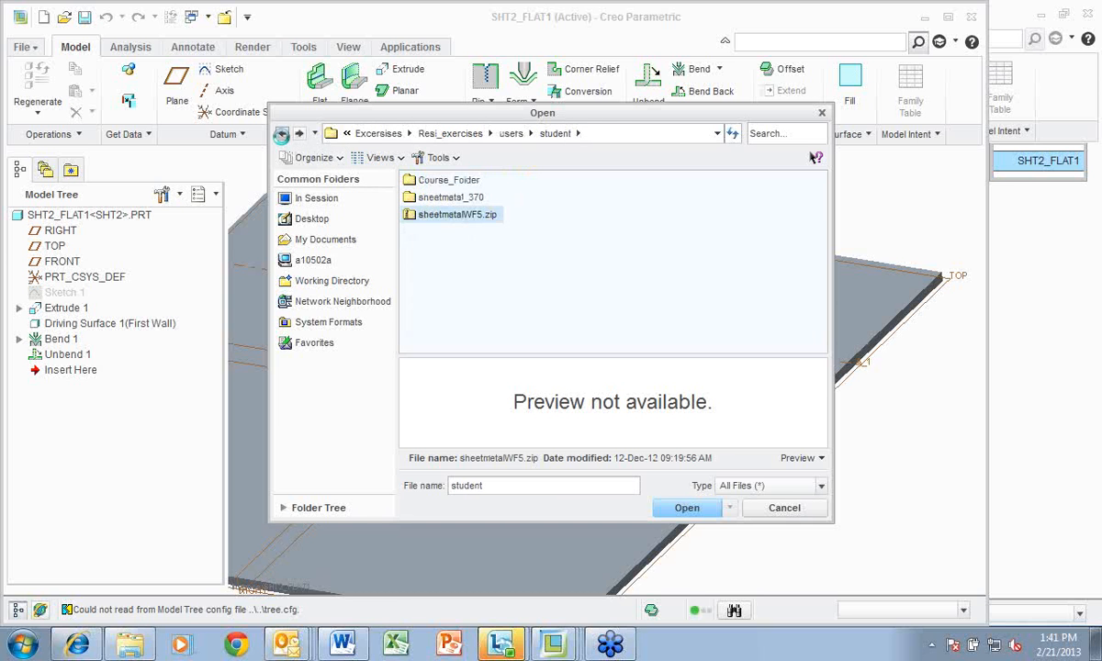
pyautogui.click(282, 134)
pyautogui.click(282, 134)
pyautogui.click(282, 134)
pyautogui.click(282, 134)
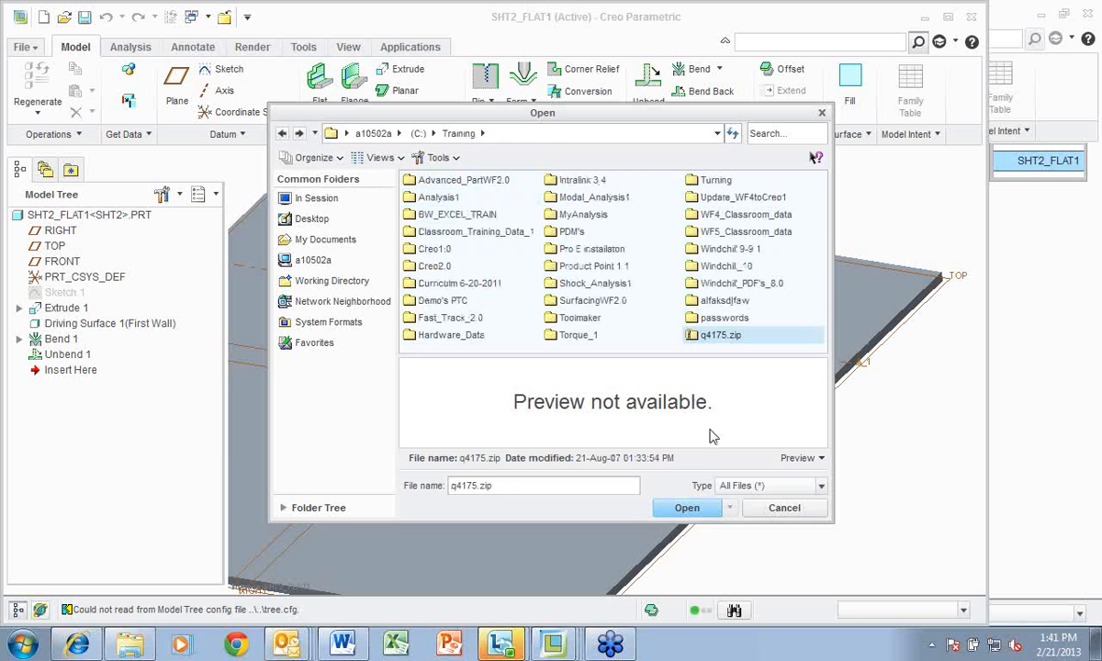
pyautogui.click(785, 508)
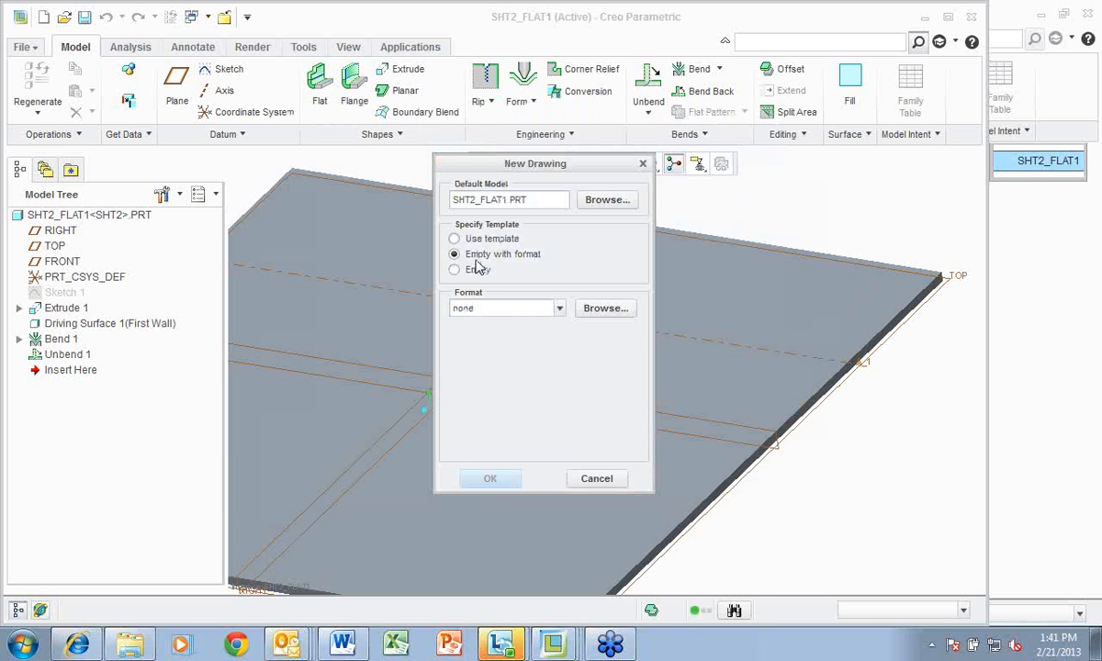
# Create the drawing of SHT2_FLAT1 from the a2_drawing template and select the part to highlight its views on the sheet
pyautogui.click(456, 240)
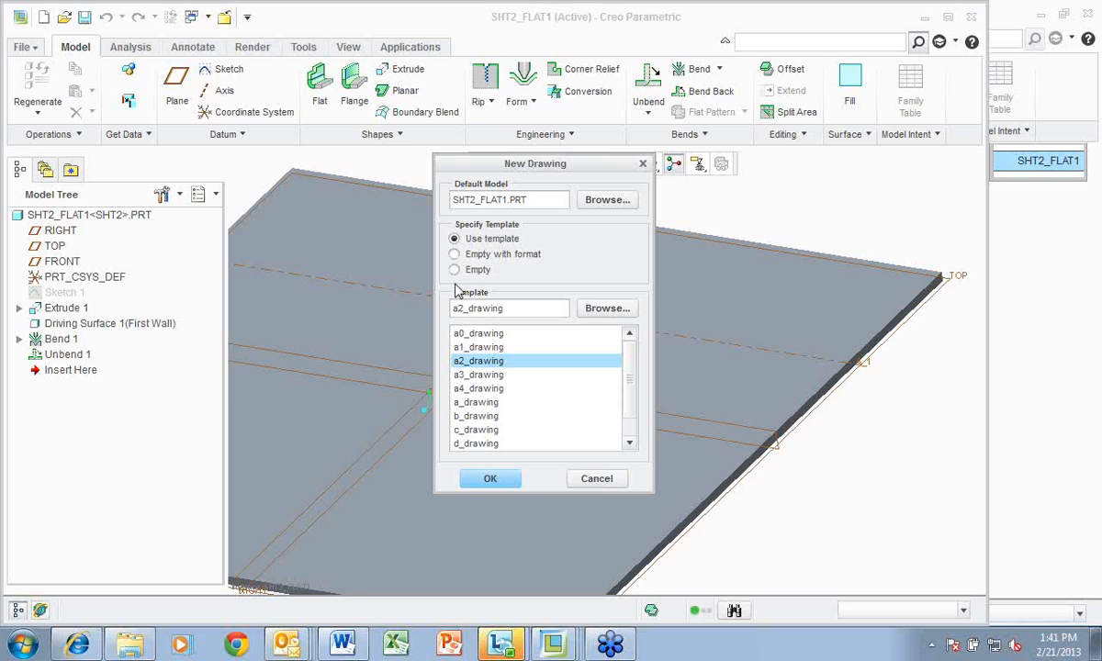
pyautogui.click(487, 479)
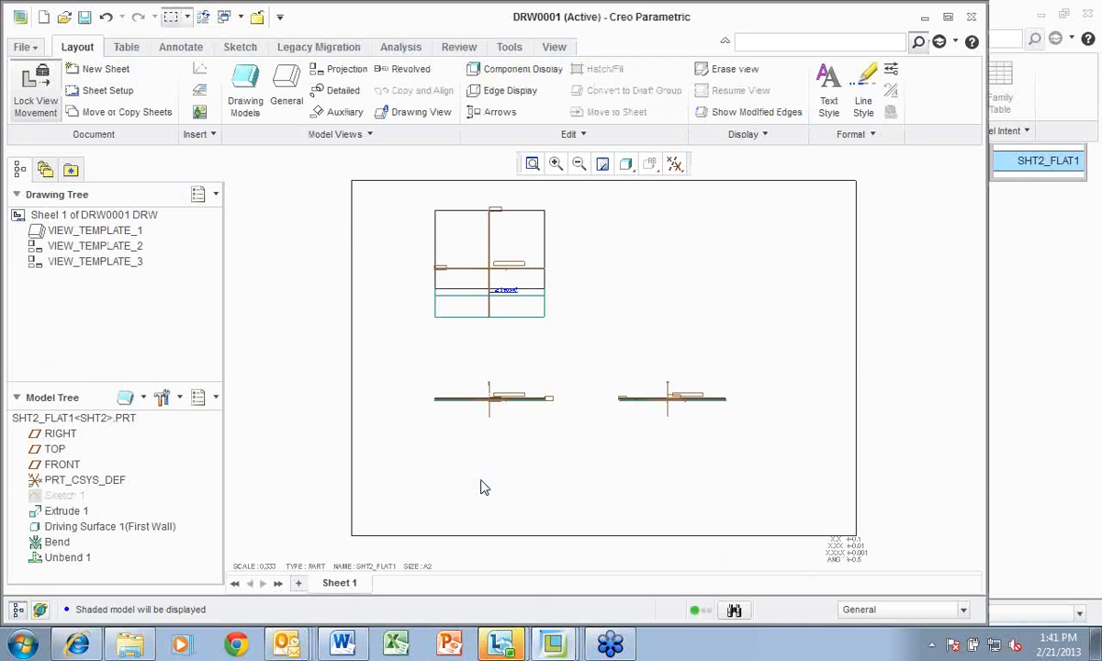
pyautogui.click(51, 419)
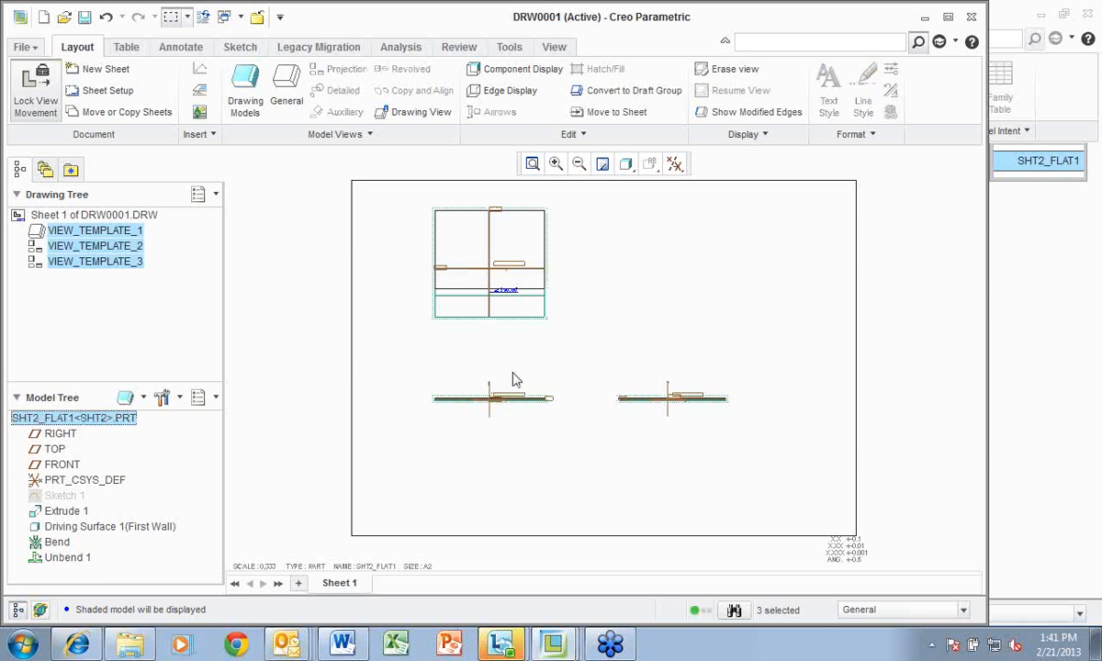
pyautogui.scroll(3, 496, 336)
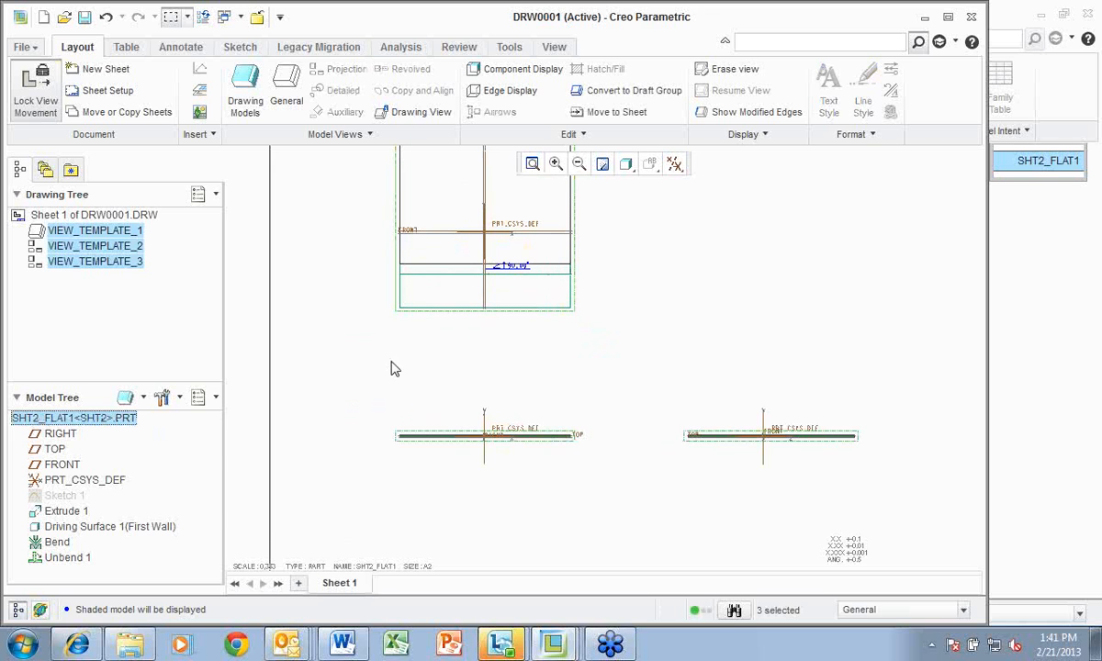
pyautogui.scroll(-1, 393, 369)
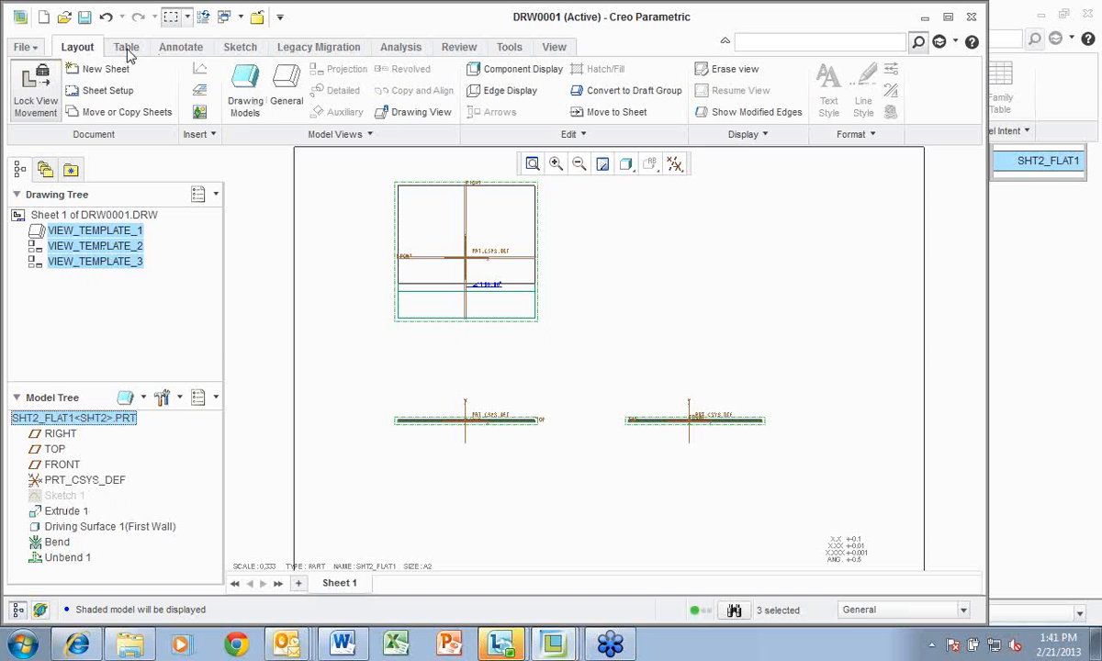
pyautogui.click(188, 50)
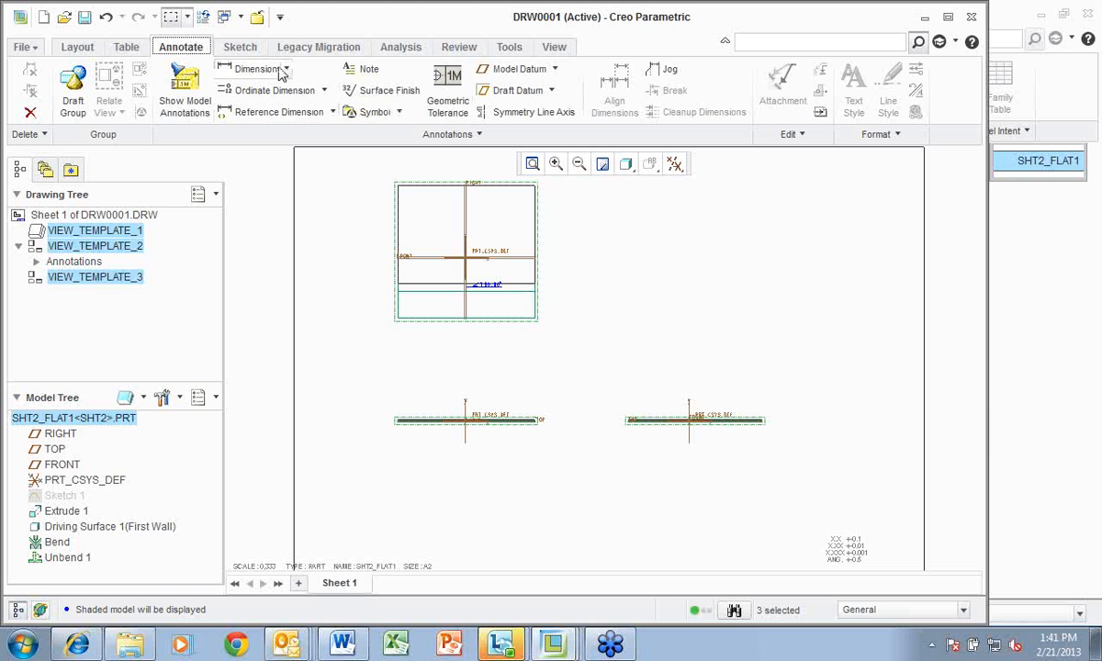
pyautogui.click(324, 91)
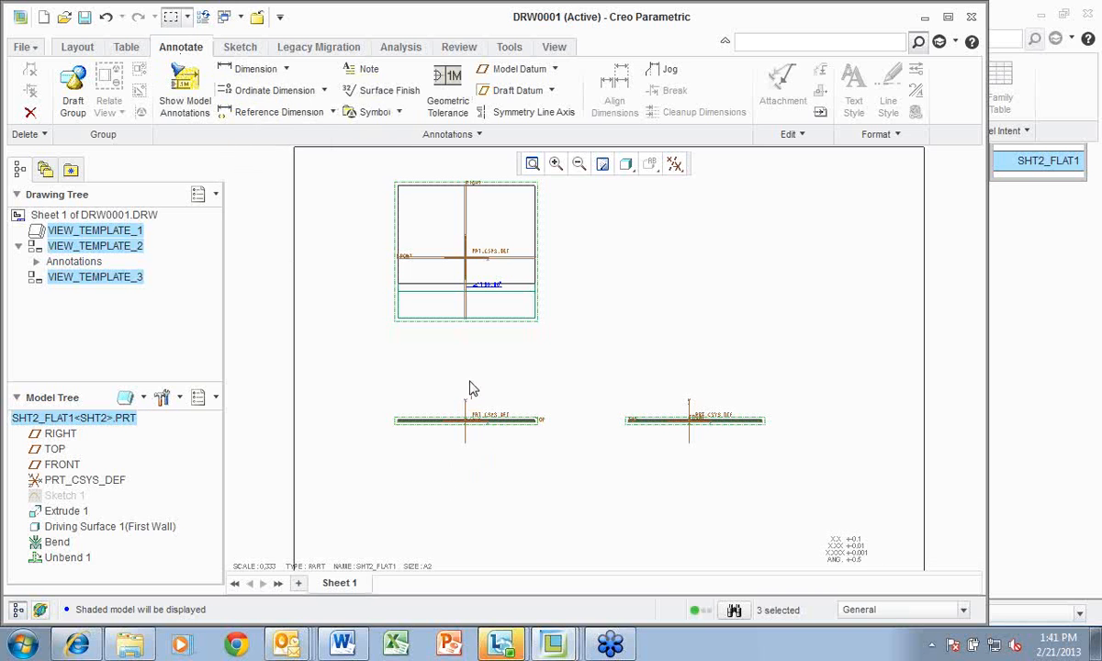
pyautogui.click(308, 264)
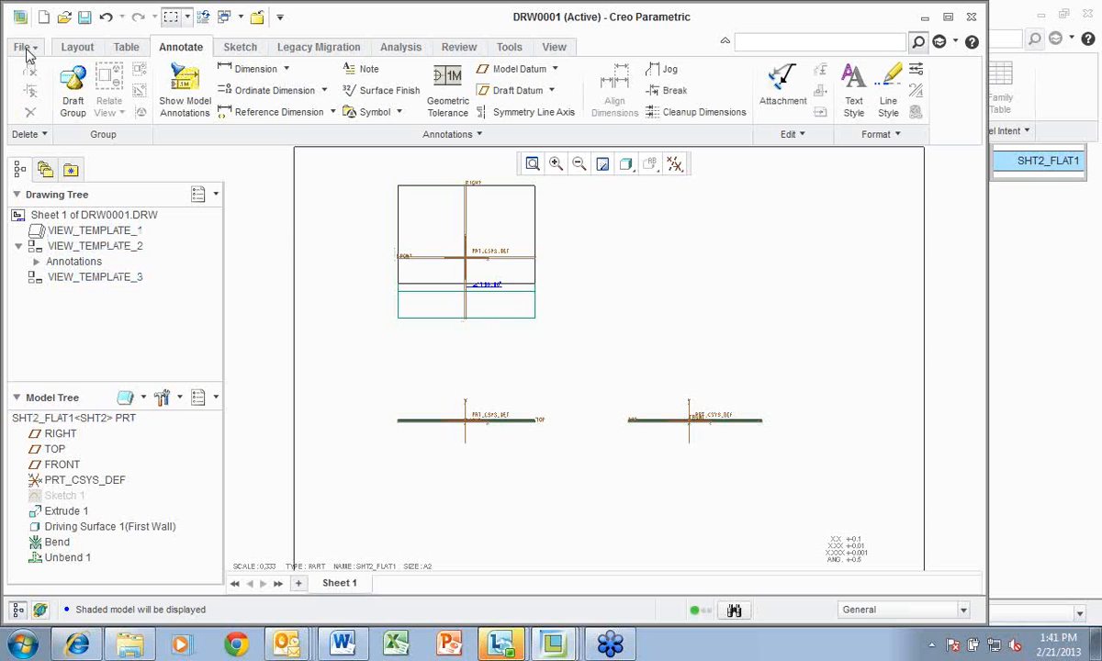
# Add the generic model of sht2.prt from the current session to the drawing as a second drawing model
pyautogui.click(73, 47)
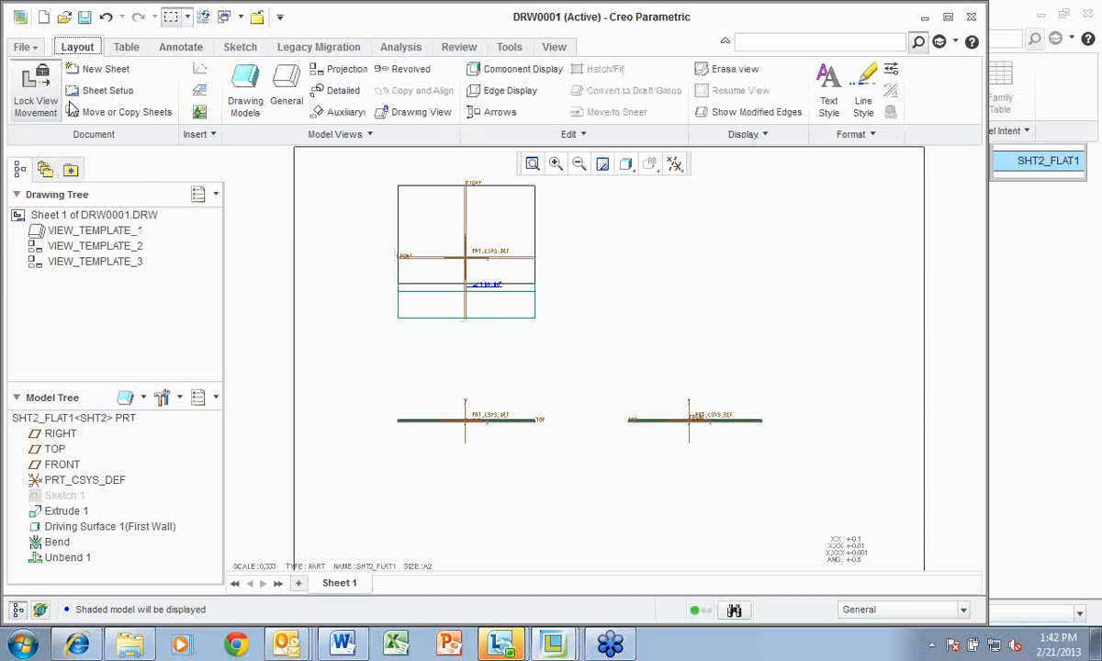
pyautogui.click(247, 92)
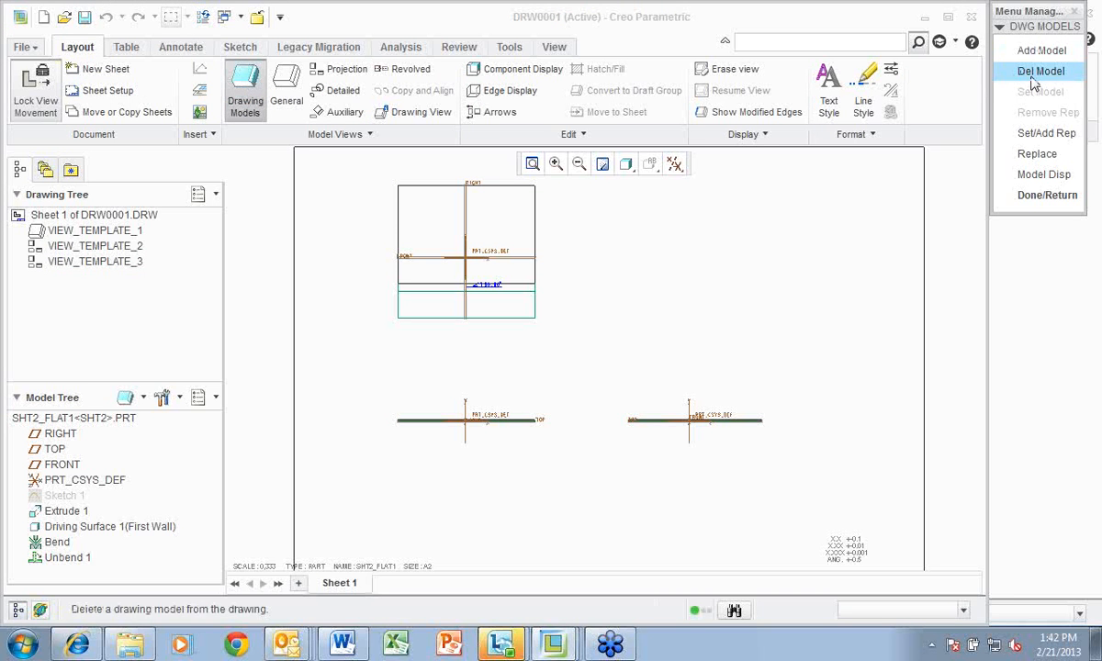
pyautogui.click(1041, 50)
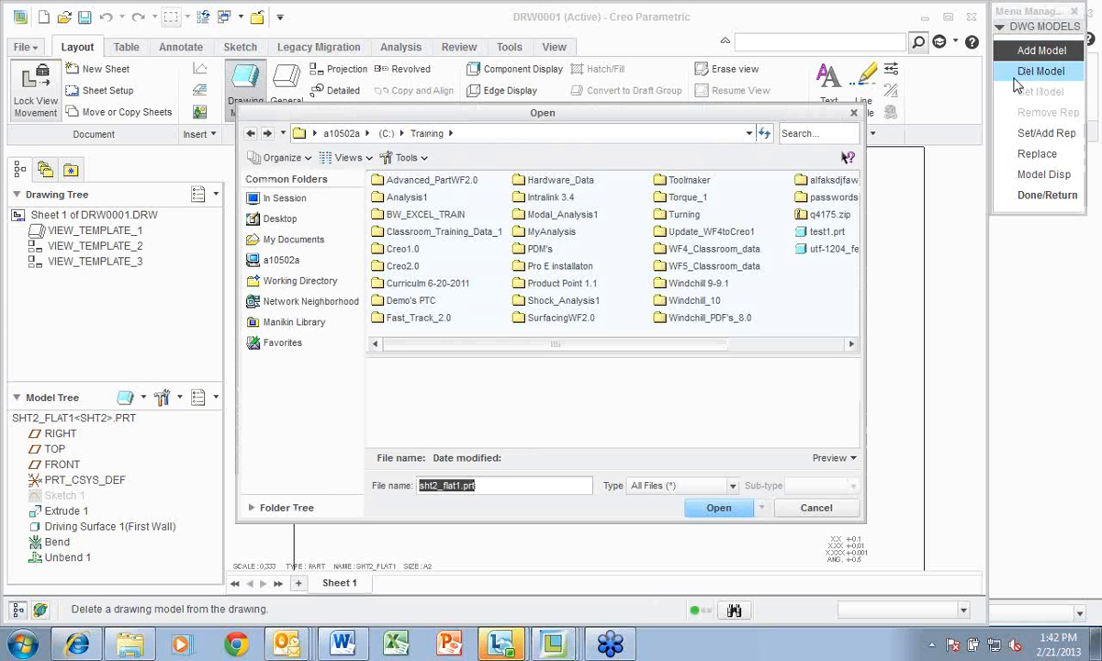
pyautogui.click(279, 197)
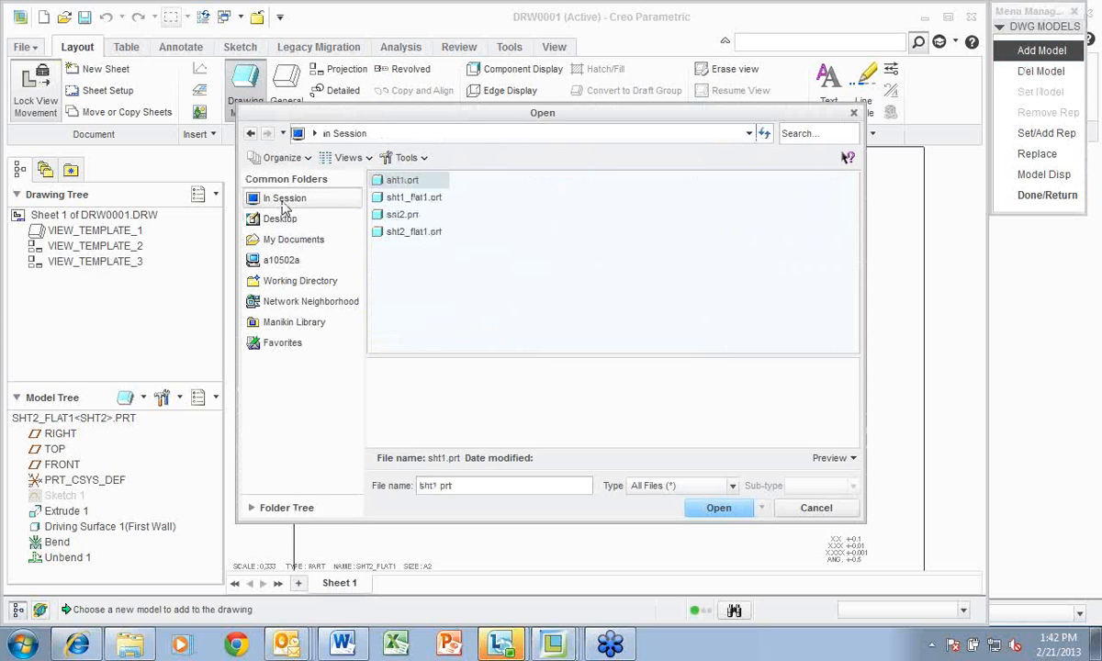
pyautogui.click(415, 219)
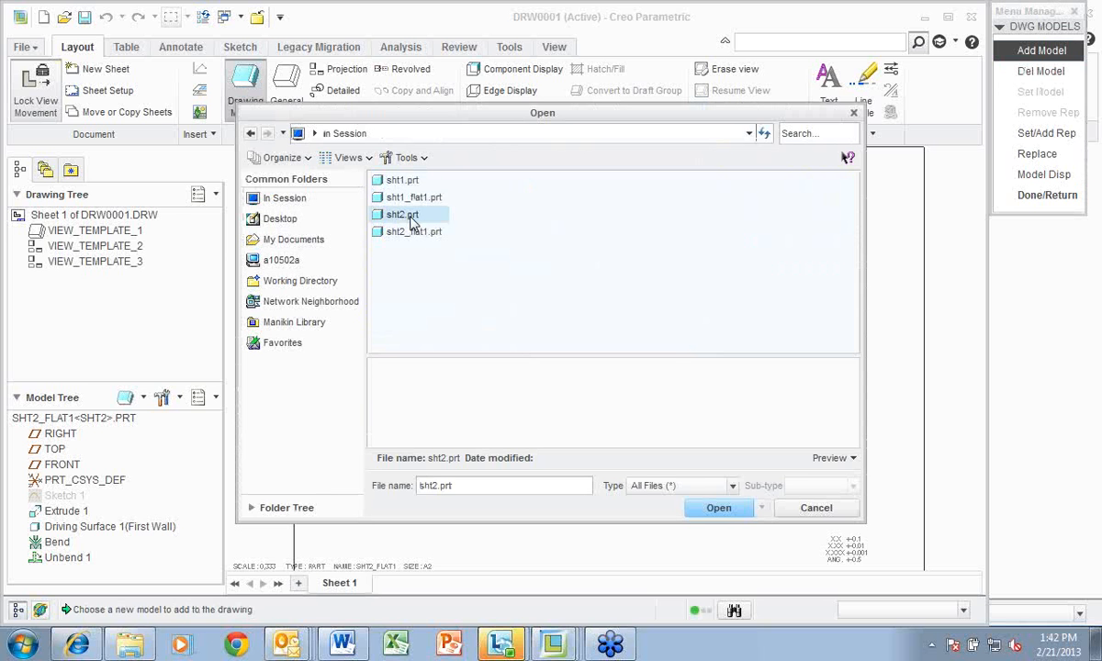
pyautogui.click(713, 510)
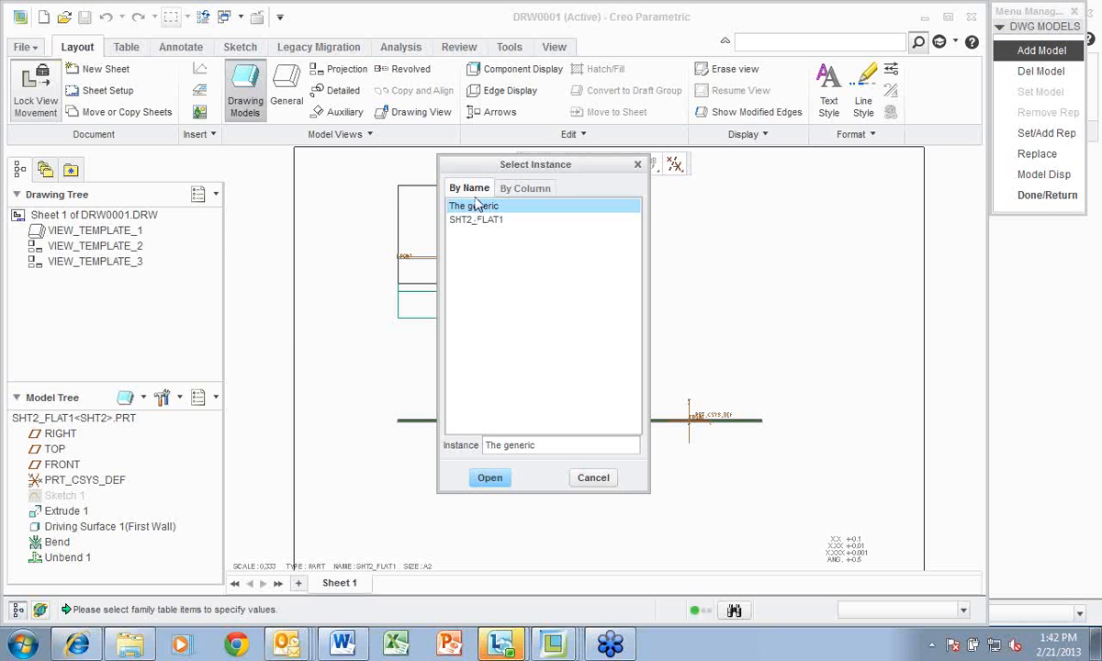
pyautogui.click(489, 478)
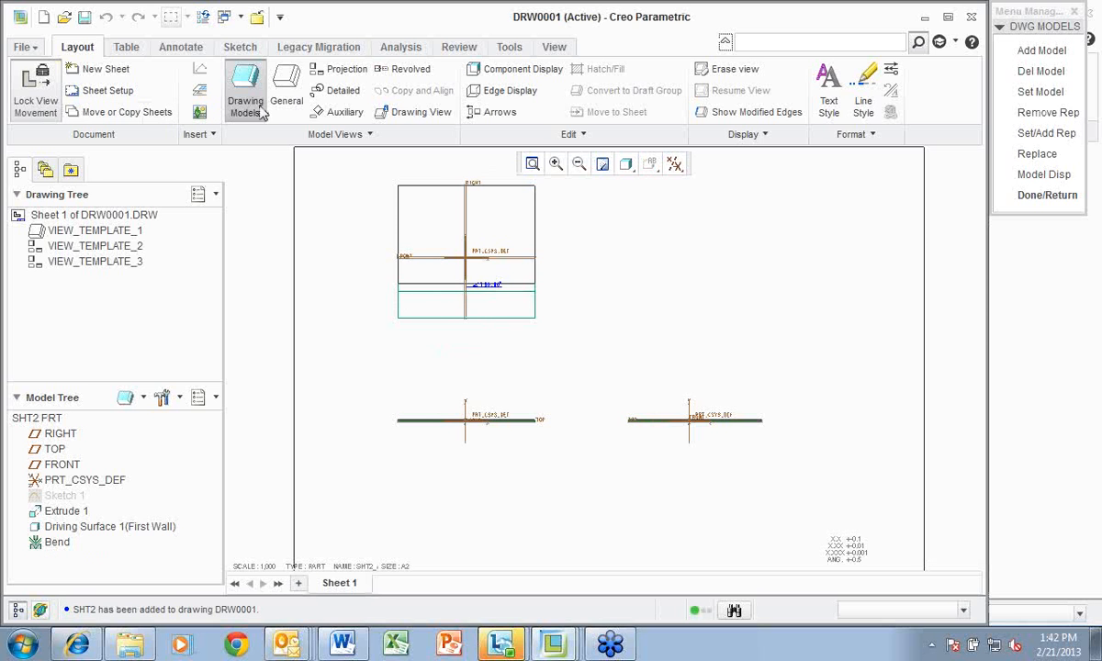
# Place a general view of SHT2 without a combined state in the sheet's empty upper-right area, using the Isometric default orientation
pyautogui.click(287, 92)
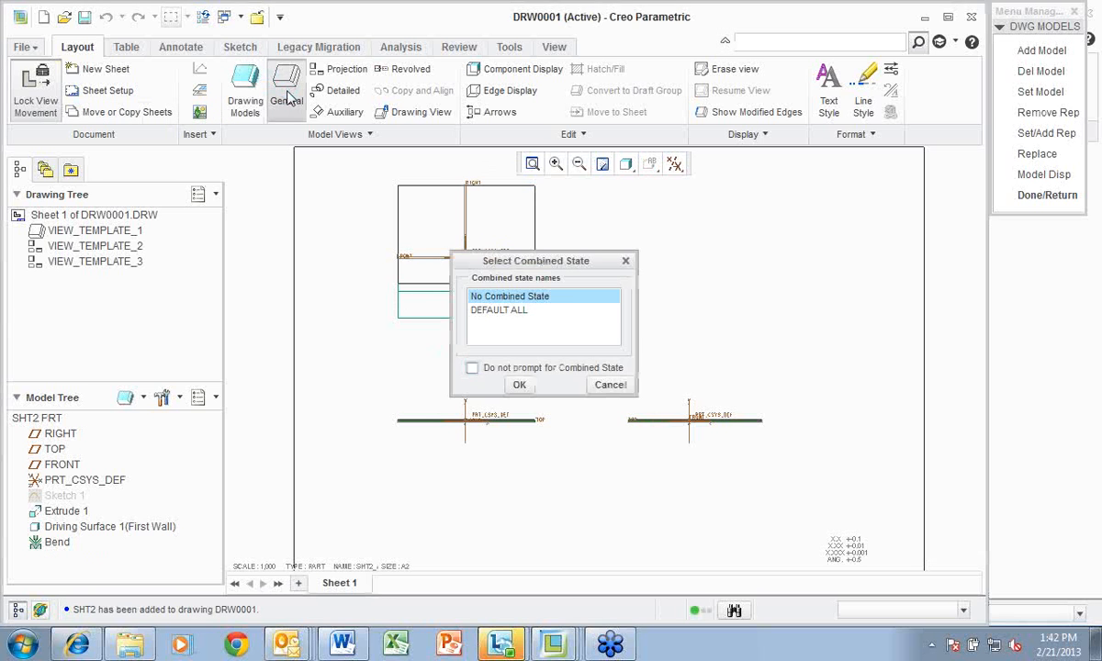
pyautogui.click(522, 383)
pyautogui.click(770, 258)
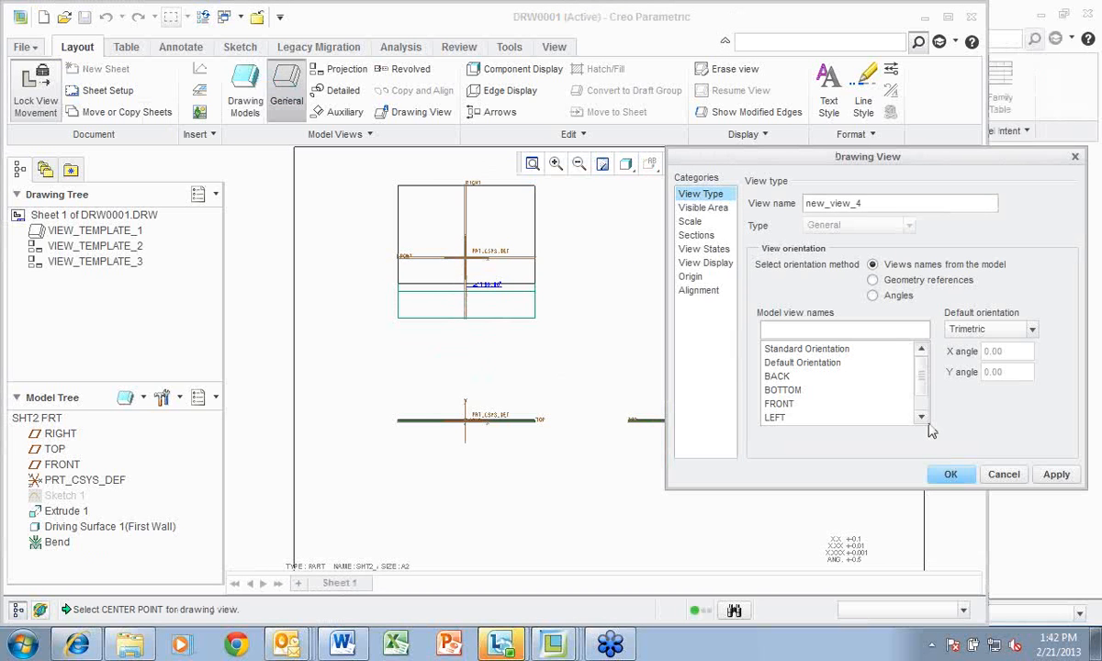
pyautogui.click(1032, 330)
pyautogui.click(990, 347)
# Set the new general view's display style to Shading With Edges and finish defining the view
pyautogui.click(721, 263)
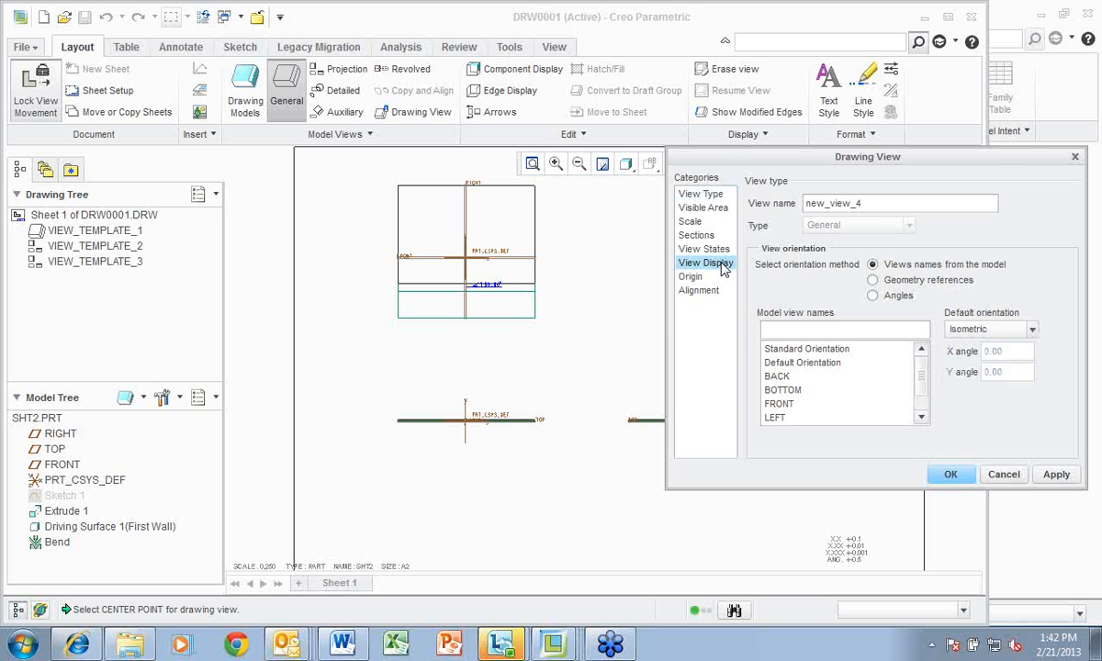
pyautogui.click(925, 222)
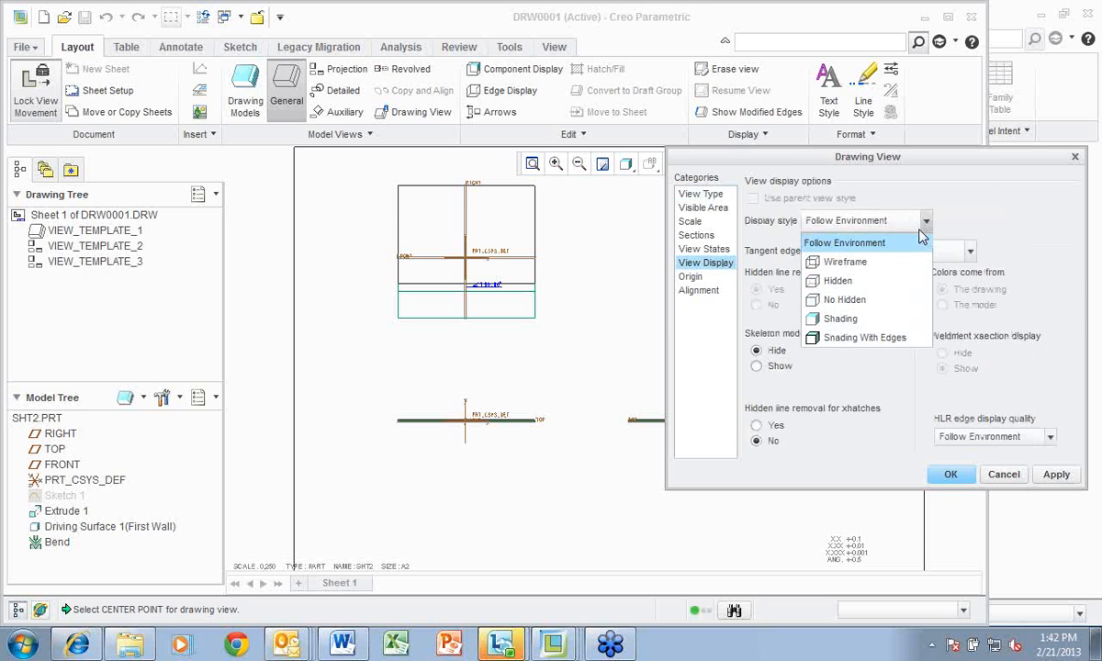
pyautogui.click(879, 337)
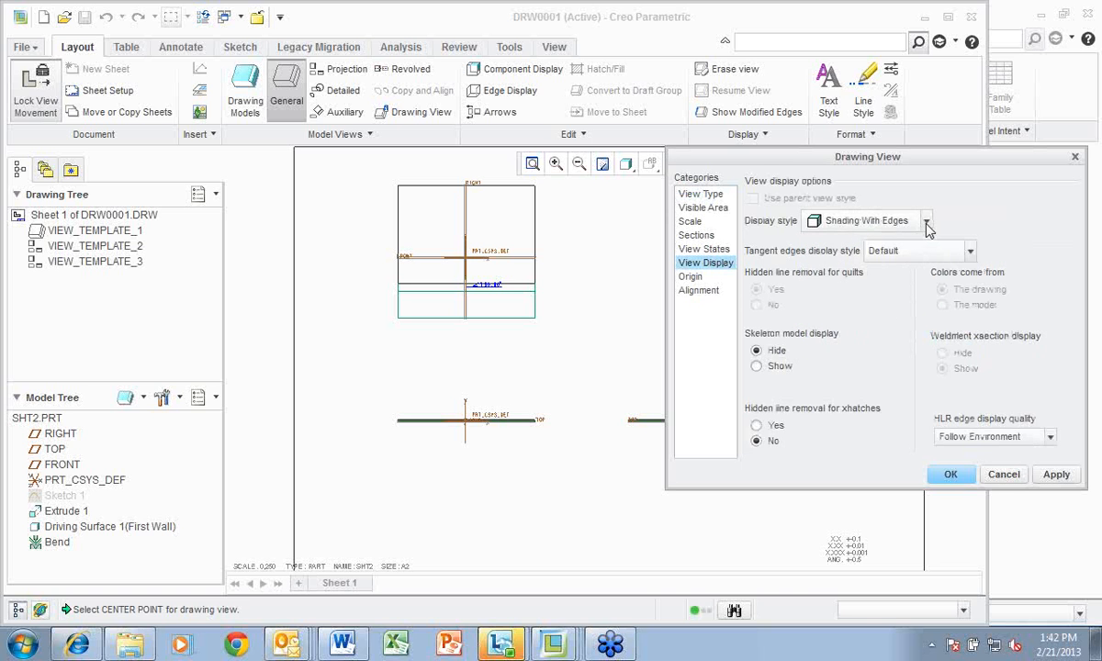
pyautogui.click(1056, 474)
pyautogui.click(1004, 475)
pyautogui.click(801, 431)
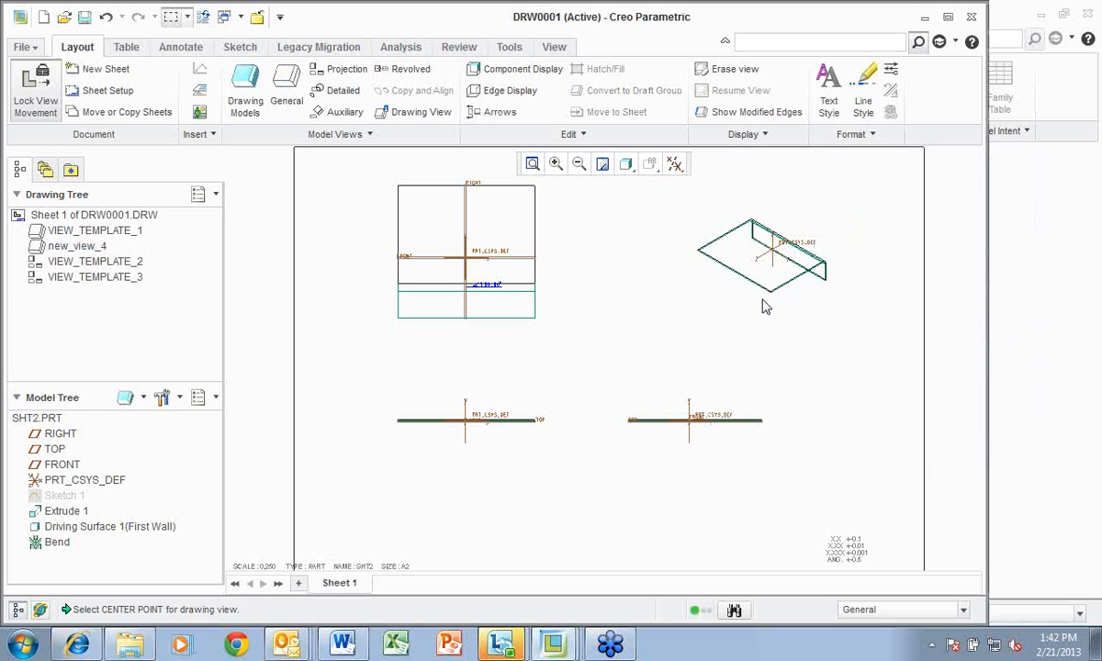
pyautogui.rightClick(748, 269)
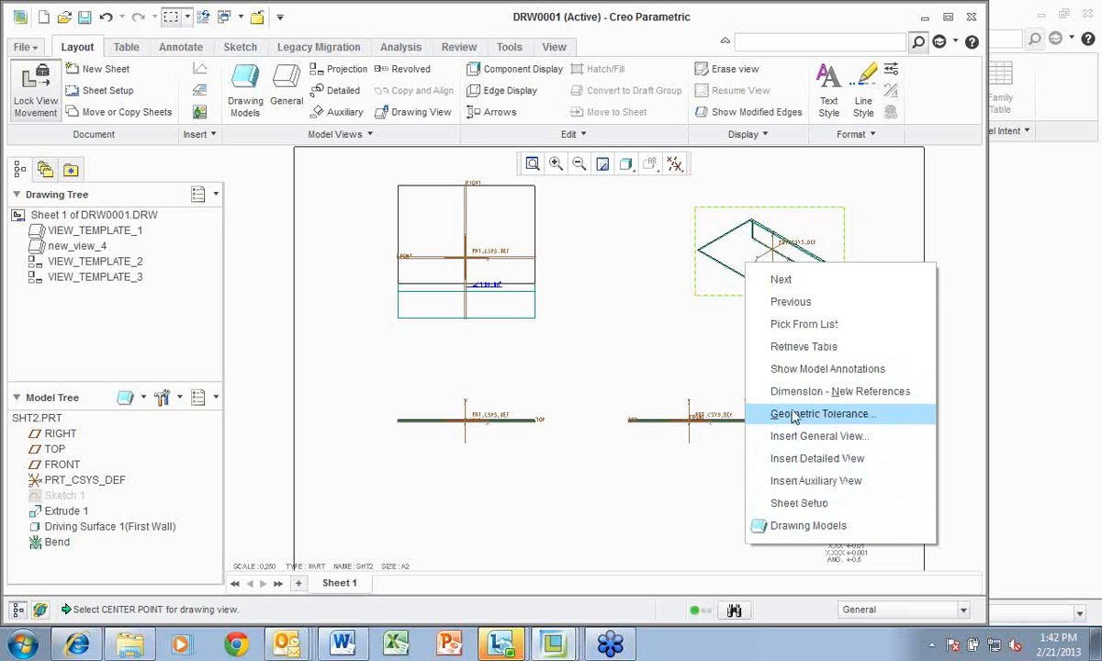
pyautogui.click(622, 330)
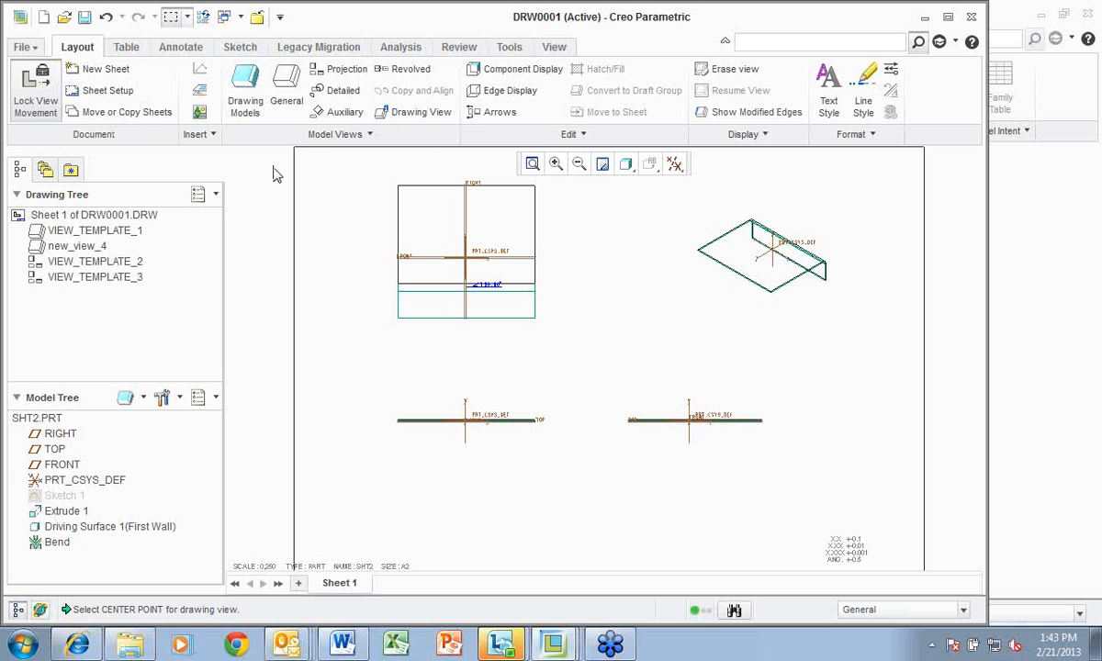
# Close the drawing and the SHT2_FLAT1 model windows to return to the generic SHT2 part
pyautogui.click(259, 18)
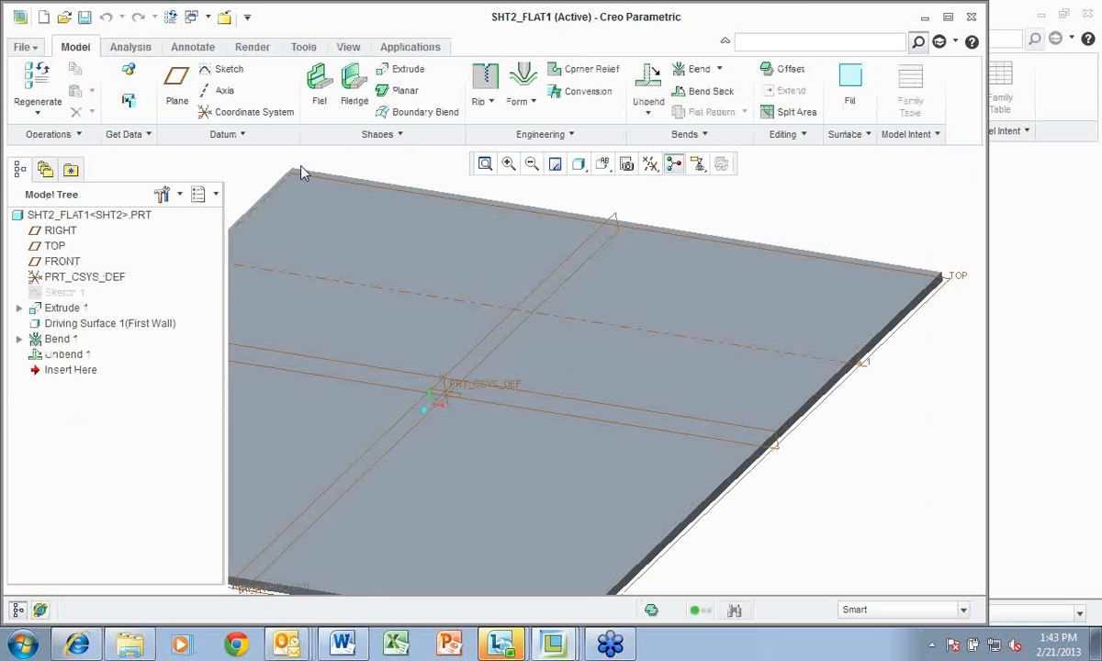
pyautogui.click(223, 17)
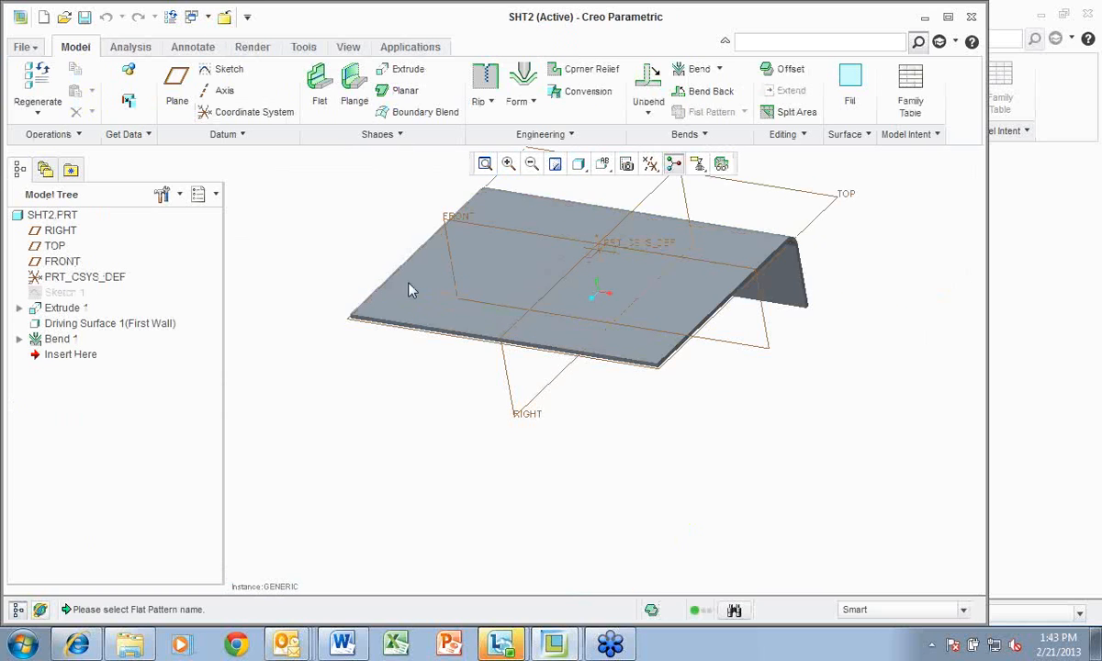
# Open the family table of SHT2 and verify its SHT2_FLAT1 instance
pyautogui.click(910, 96)
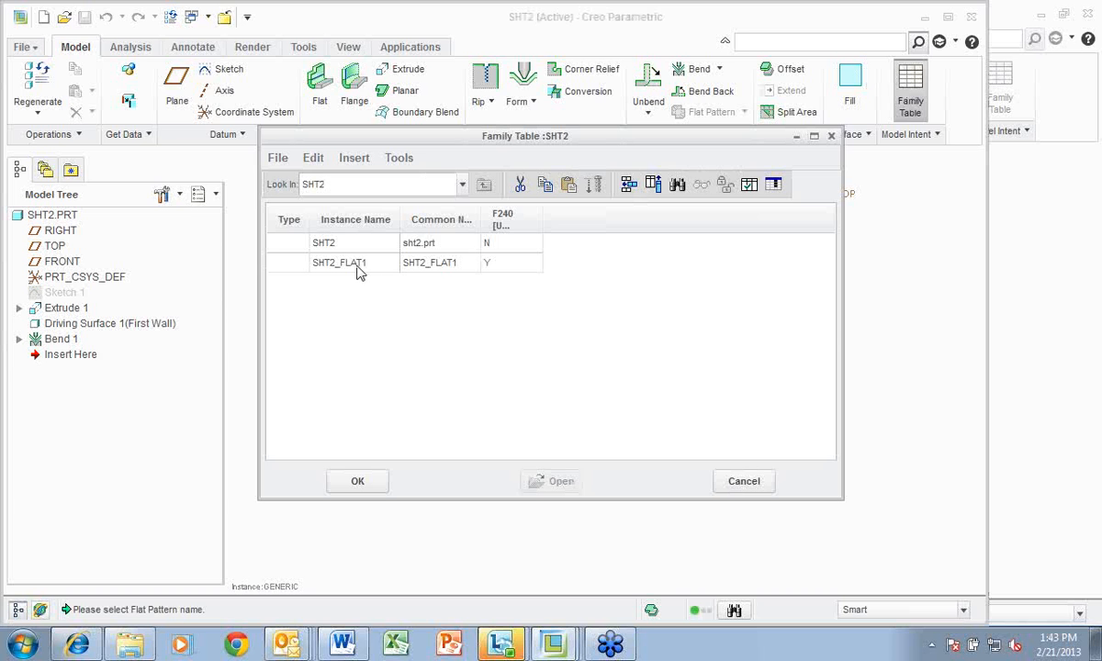
pyautogui.click(751, 186)
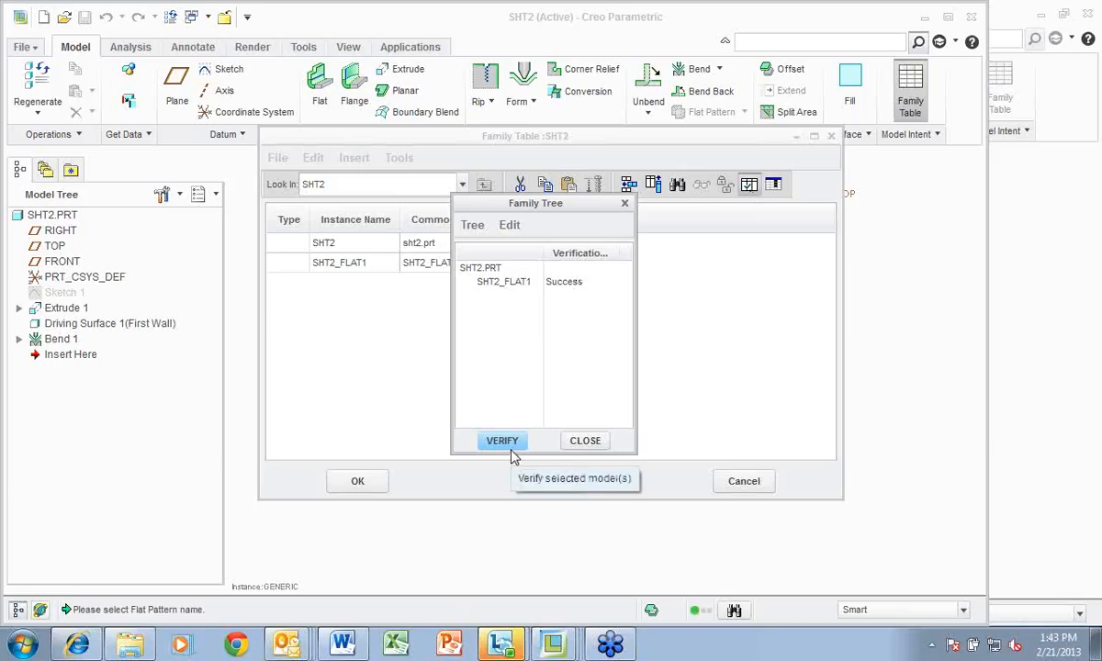
pyautogui.click(511, 447)
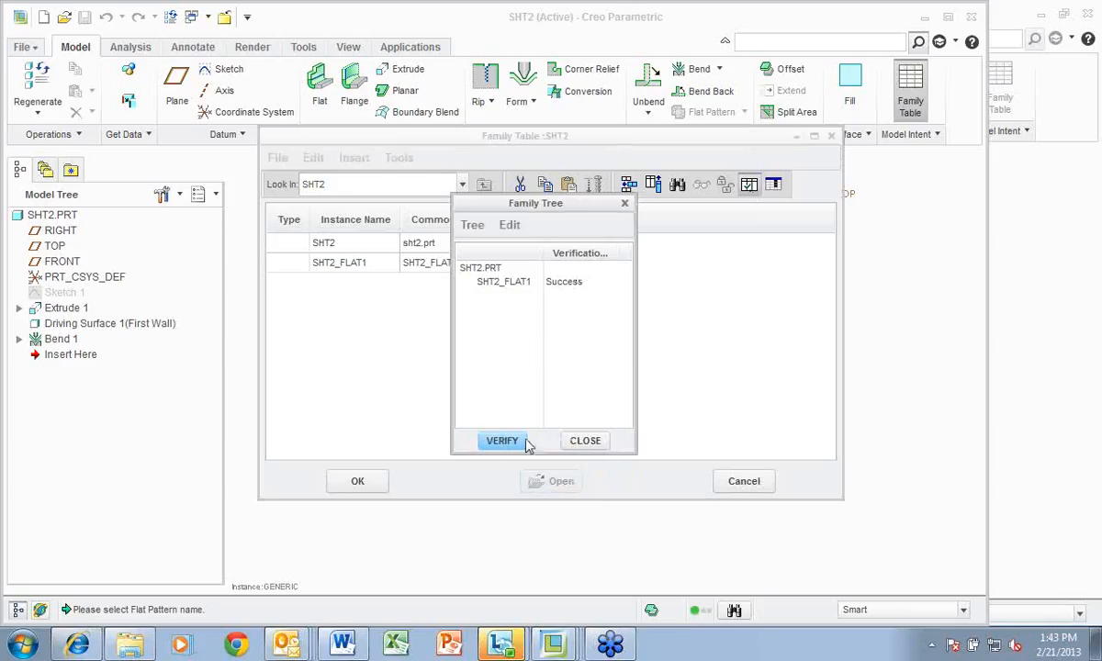
pyautogui.click(576, 441)
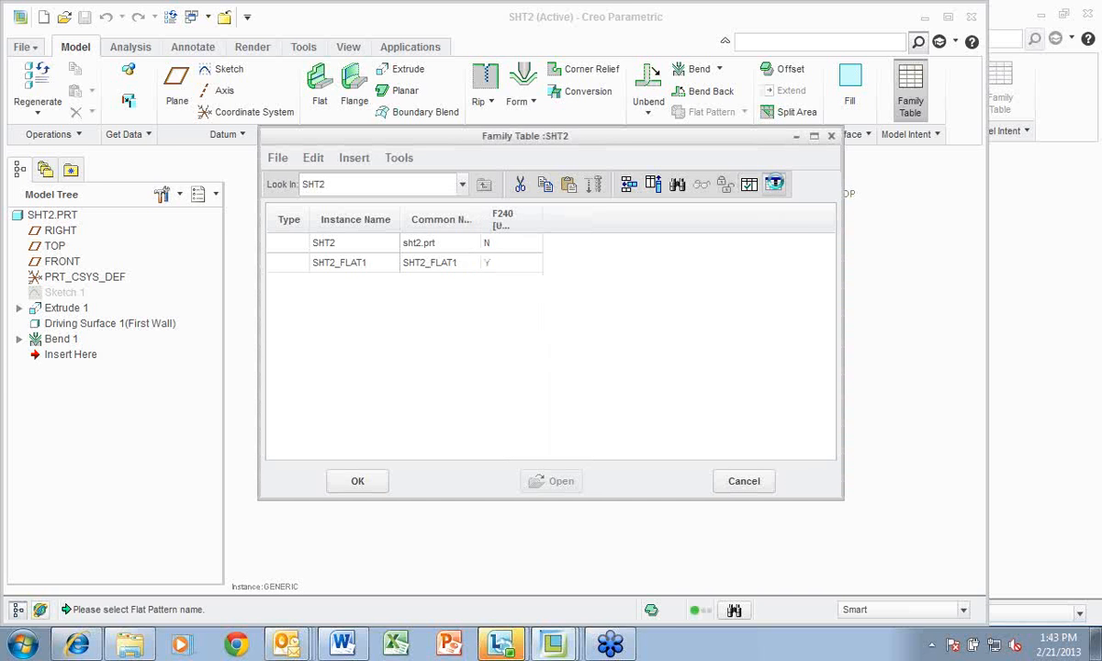
# View the SHT2 family table in Excel, close the spreadsheet, and accept the family table
pyautogui.click(774, 184)
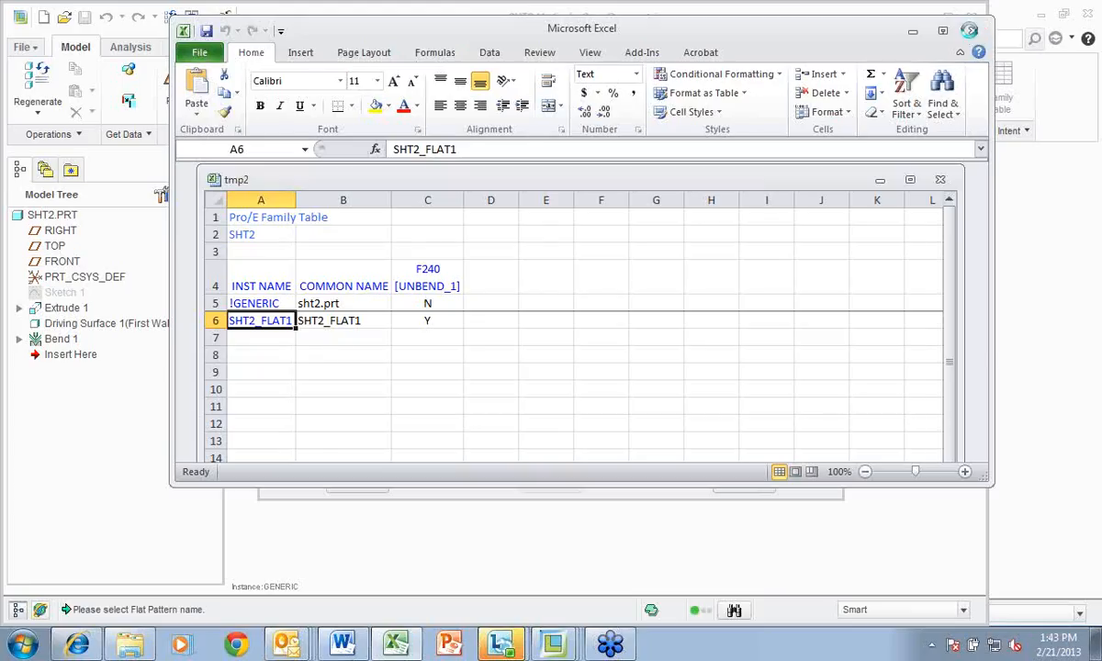
pyautogui.click(972, 30)
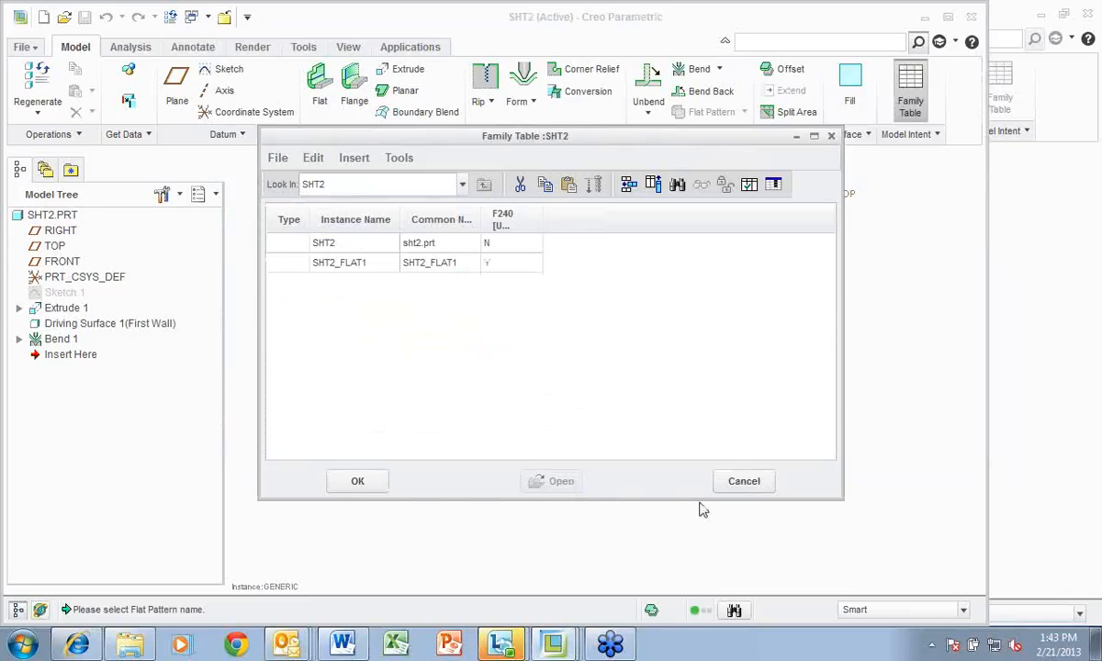
pyautogui.click(363, 482)
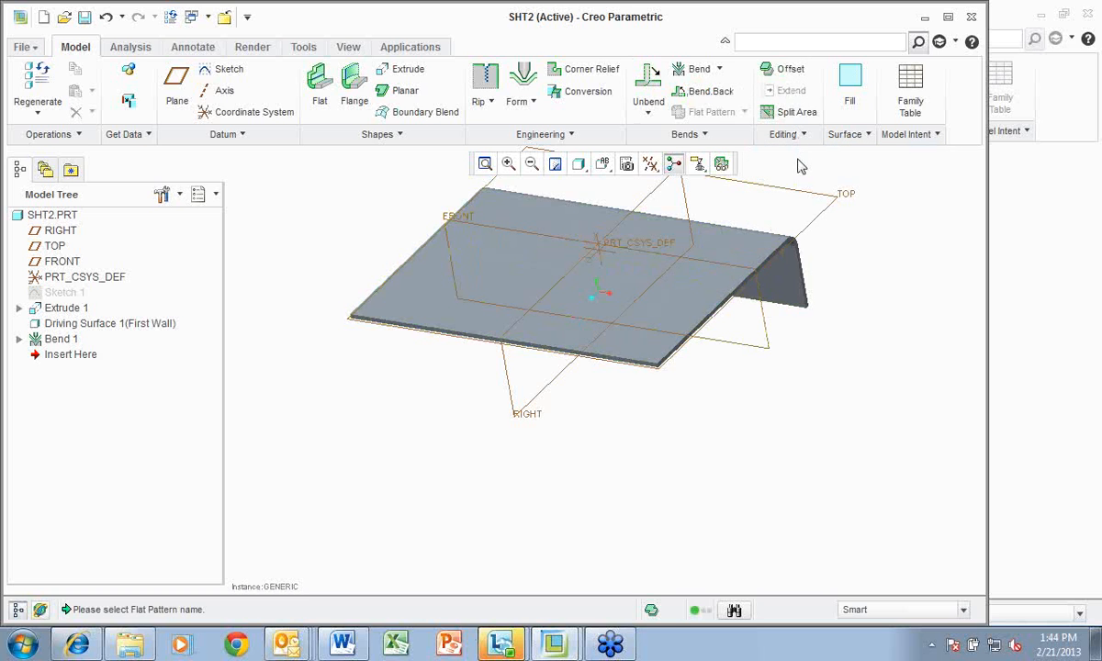
# Offset the bent plate's large flat face upward by about 58 to create a parallel wall above it
pyautogui.click(792, 71)
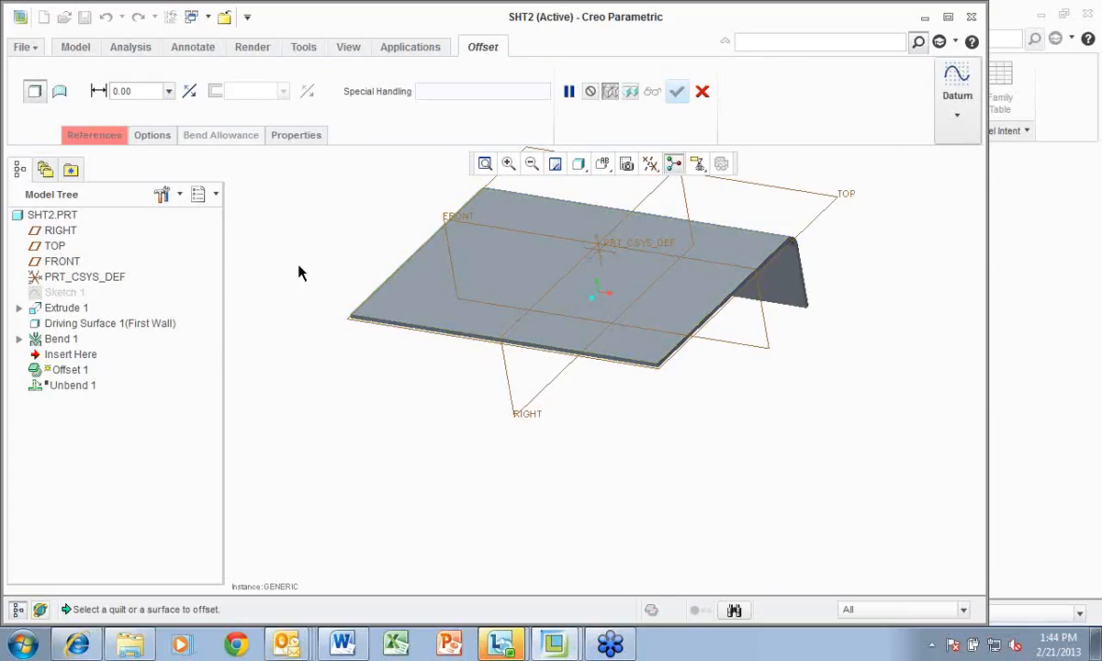
pyautogui.click(497, 303)
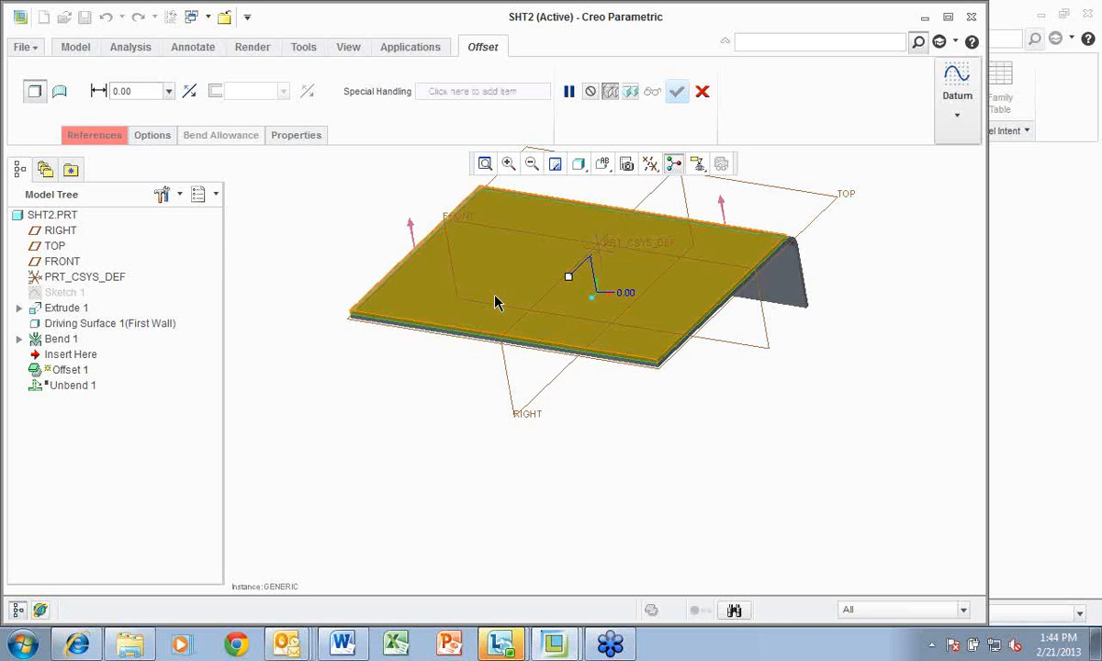
pyautogui.moveTo(569, 279); pyautogui.dragTo(560, 229)
pyautogui.click(677, 91)
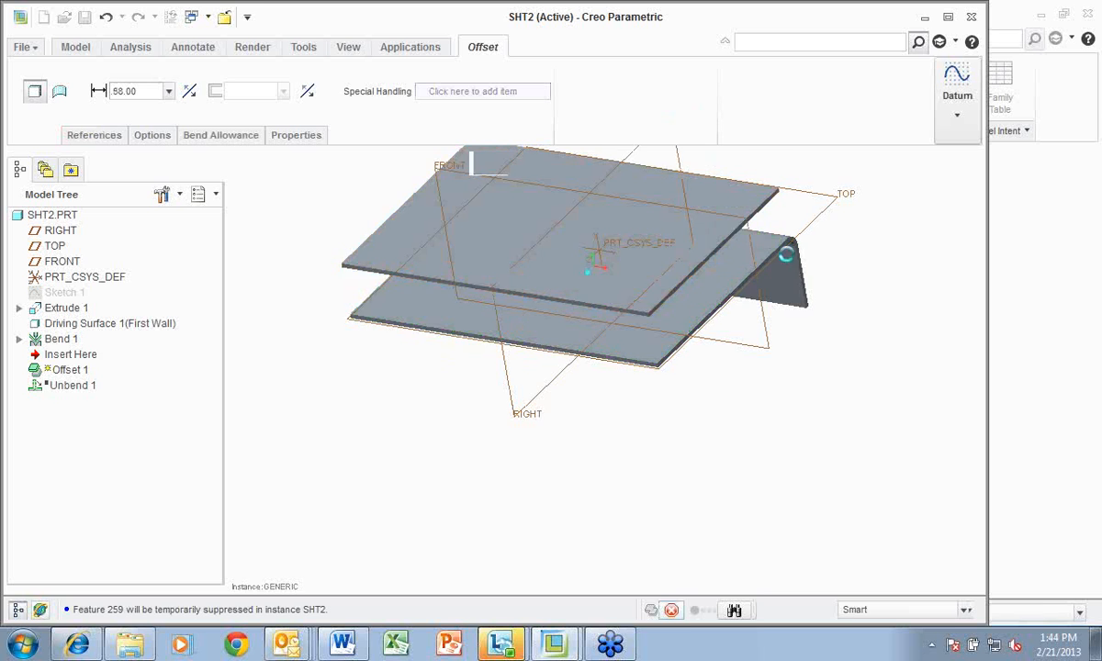
pyautogui.moveTo(910, 431); pyautogui.dragTo(879, 427, button='middle')
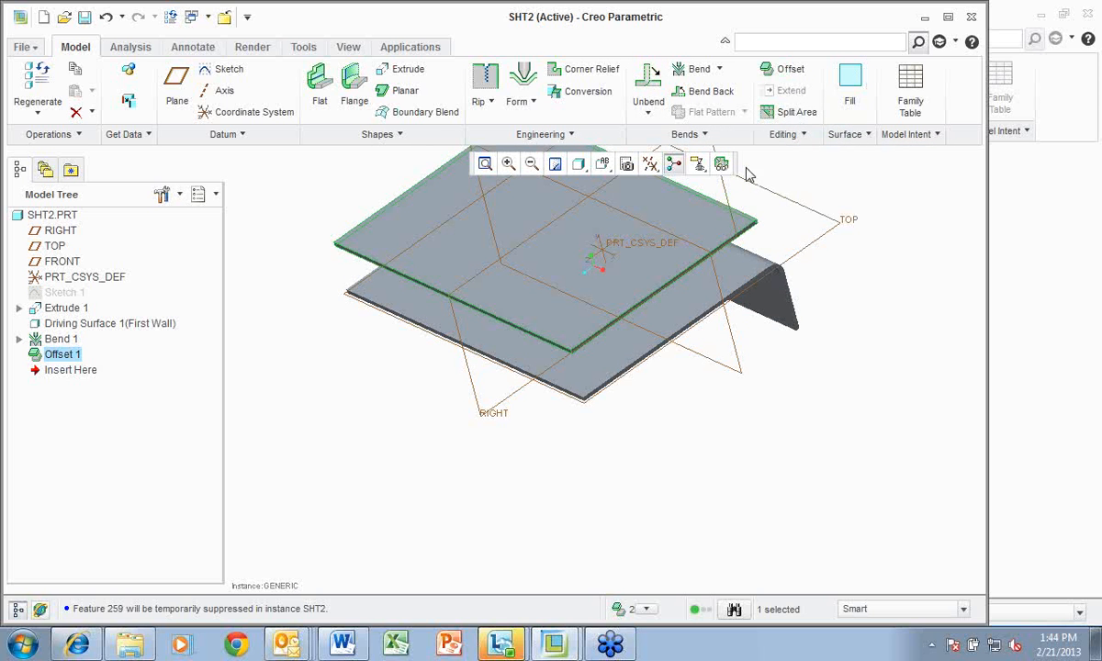
pyautogui.click(707, 264)
pyautogui.rightClick(706, 259)
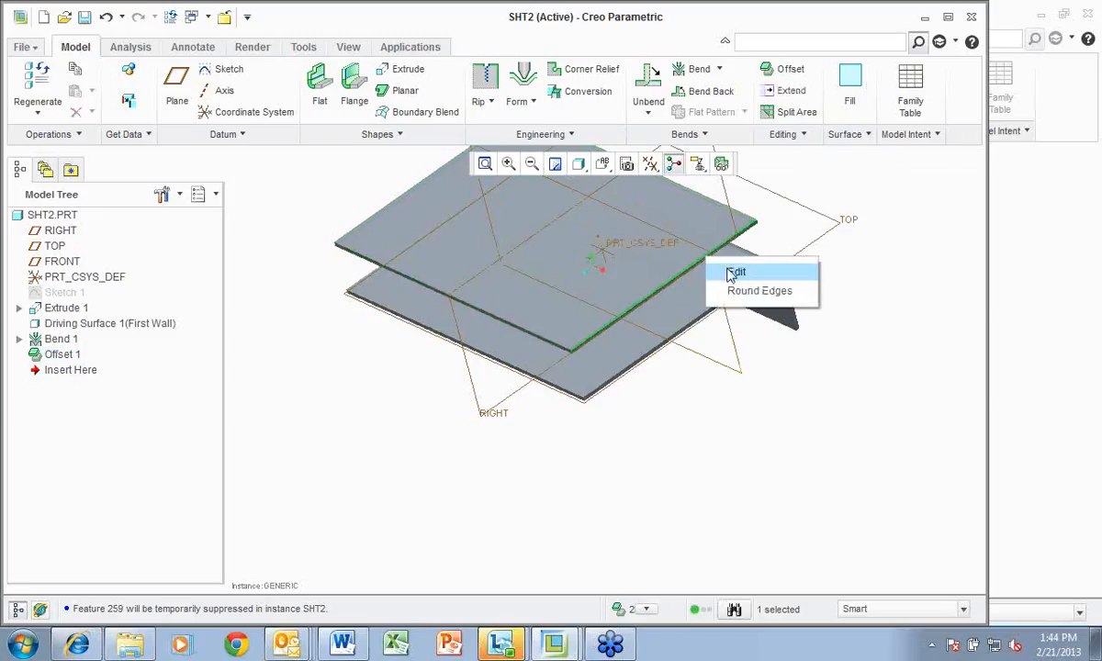
pyautogui.click(859, 319)
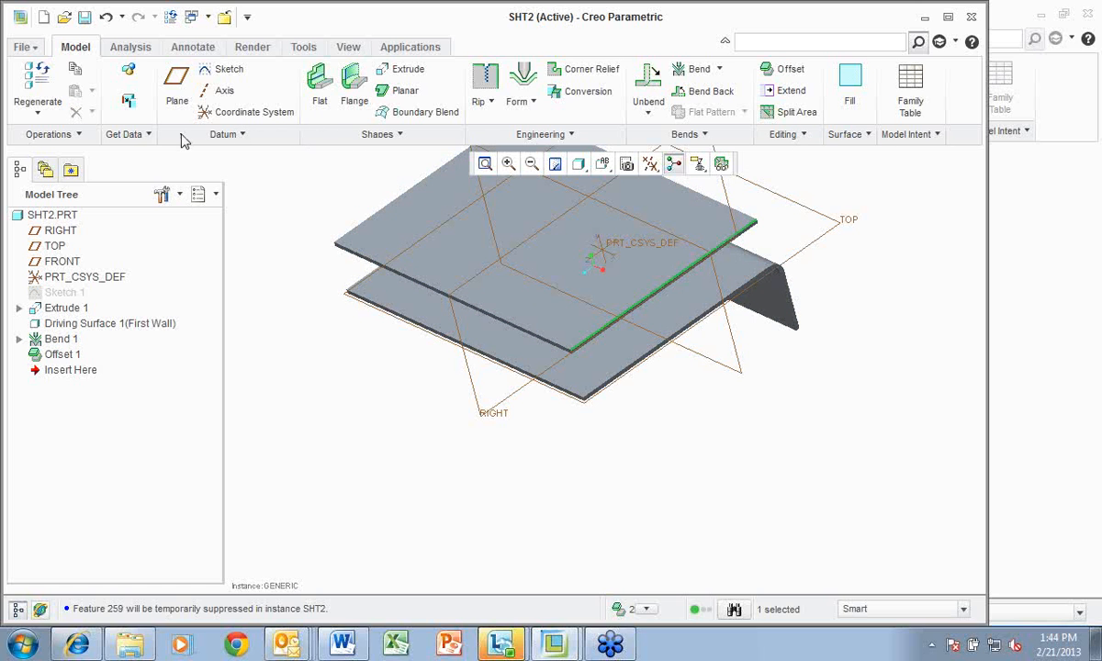
pyautogui.click(536, 103)
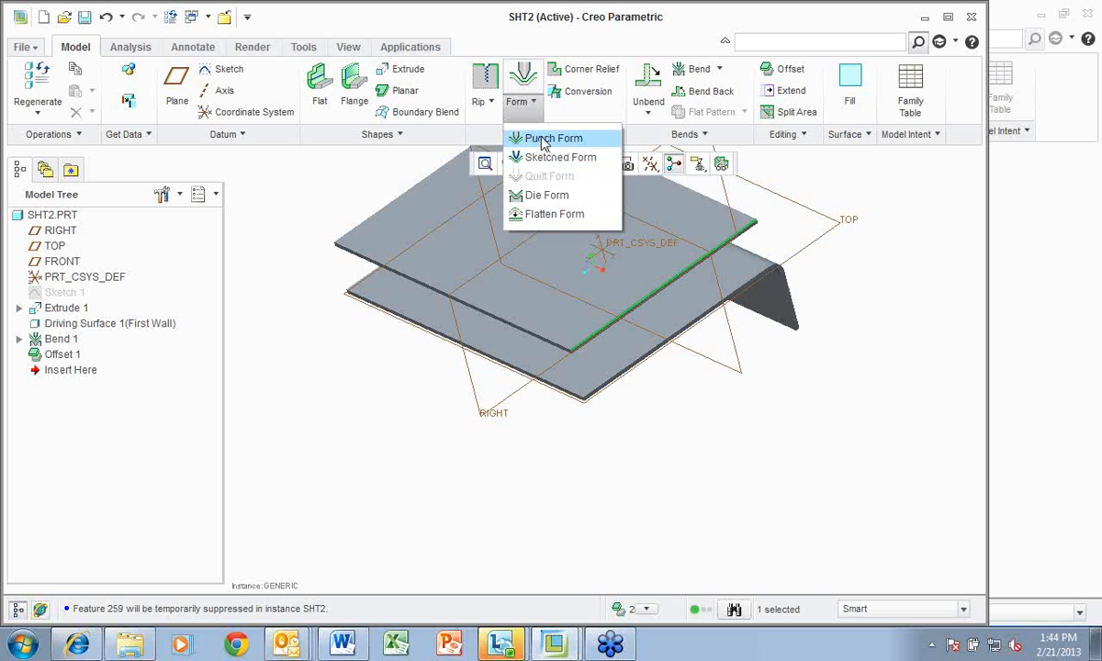
pyautogui.click(480, 101)
pyautogui.click(479, 101)
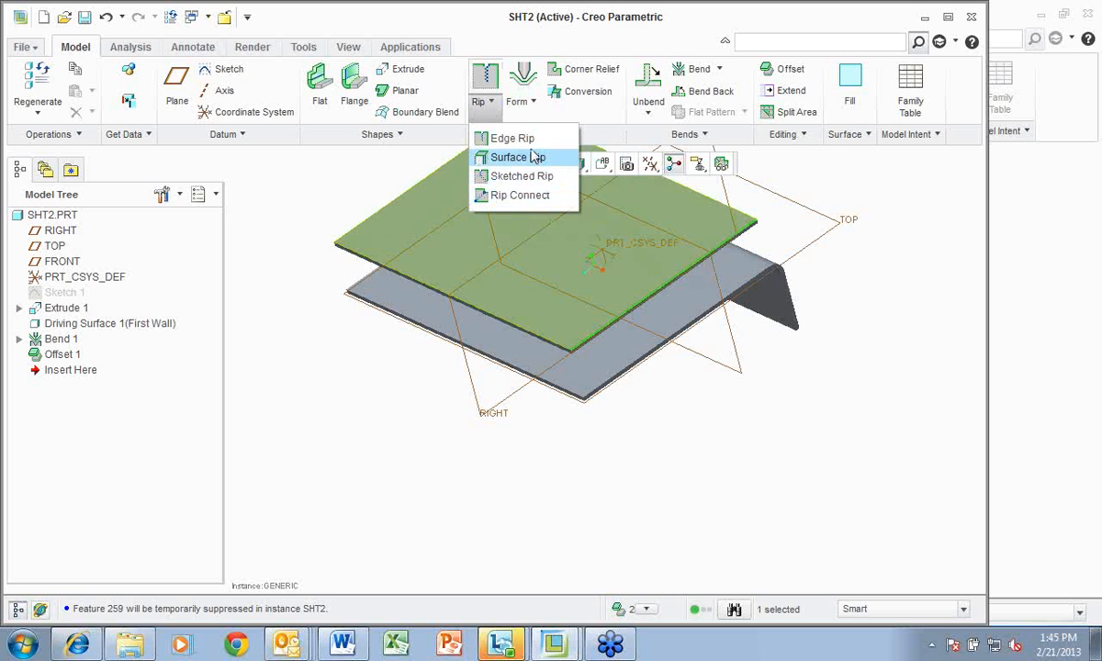
pyautogui.click(828, 178)
pyautogui.click(706, 136)
pyautogui.click(705, 137)
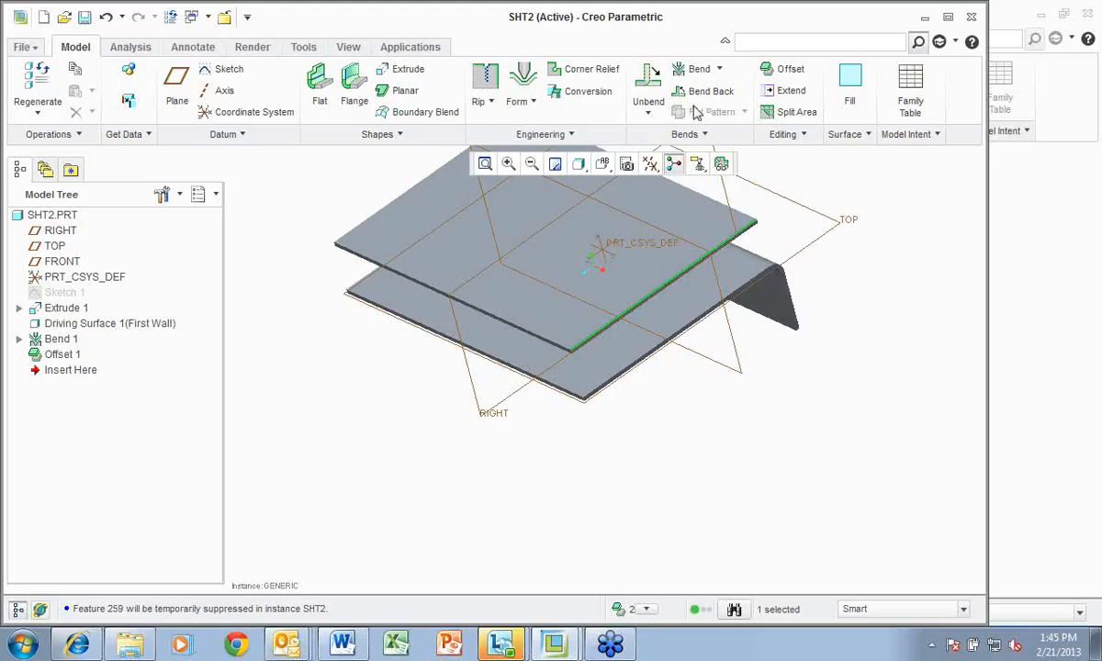
pyautogui.click(649, 116)
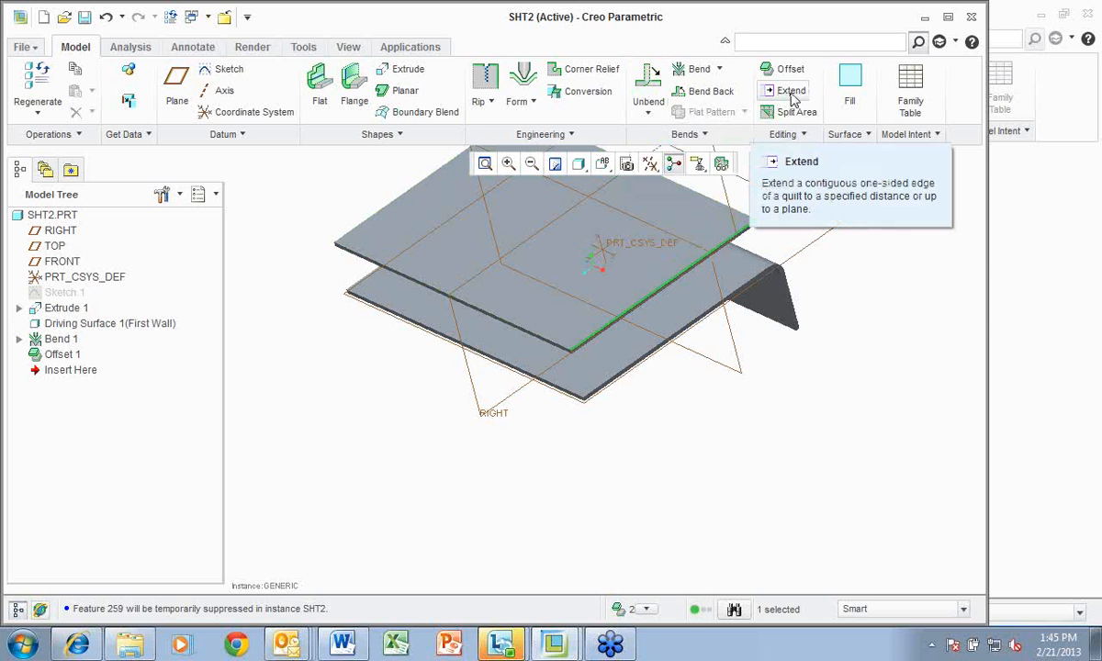
# Extend the end edge of the upper offset wall by 310, keeping both sides normal to the extended edge
pyautogui.click(792, 92)
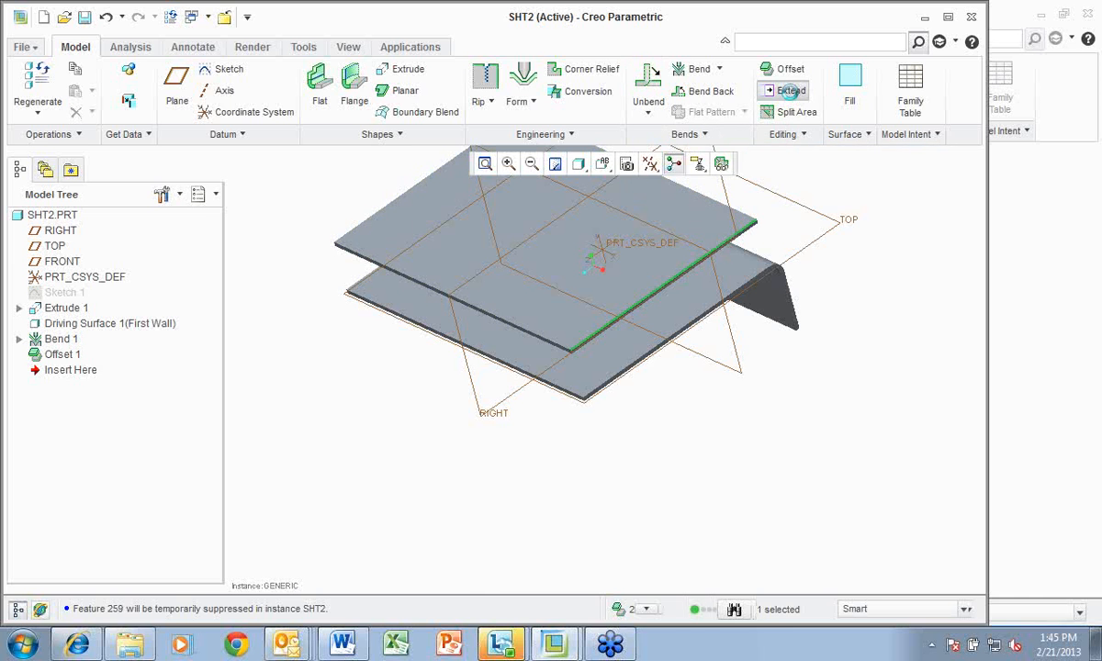
pyautogui.moveTo(665, 292); pyautogui.dragTo(852, 393)
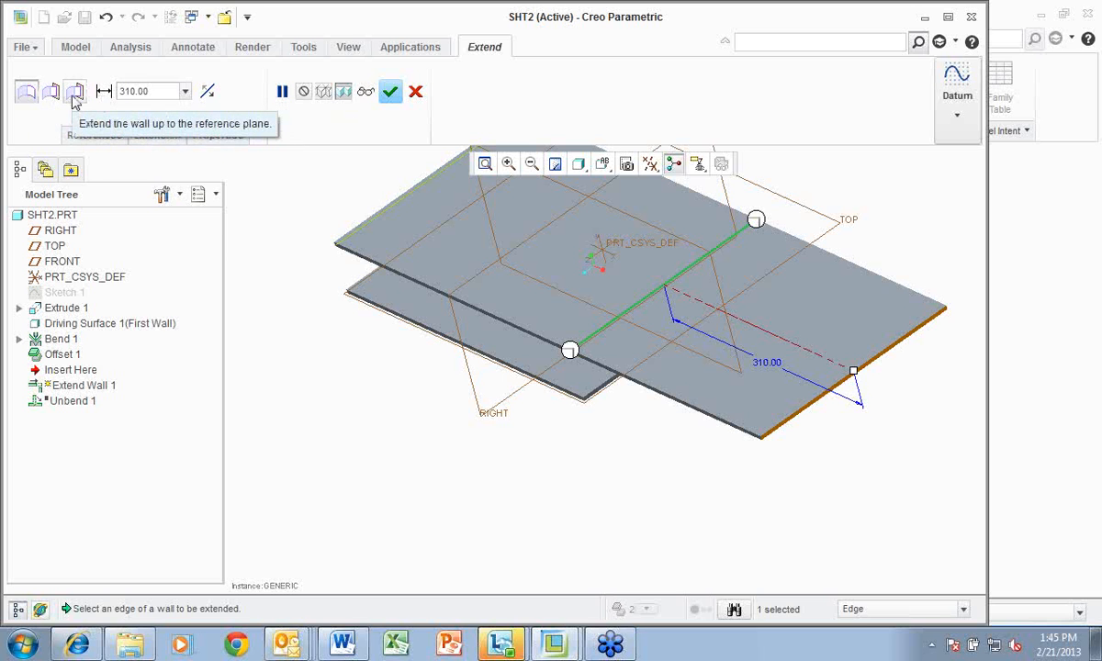
pyautogui.rightClick(569, 354)
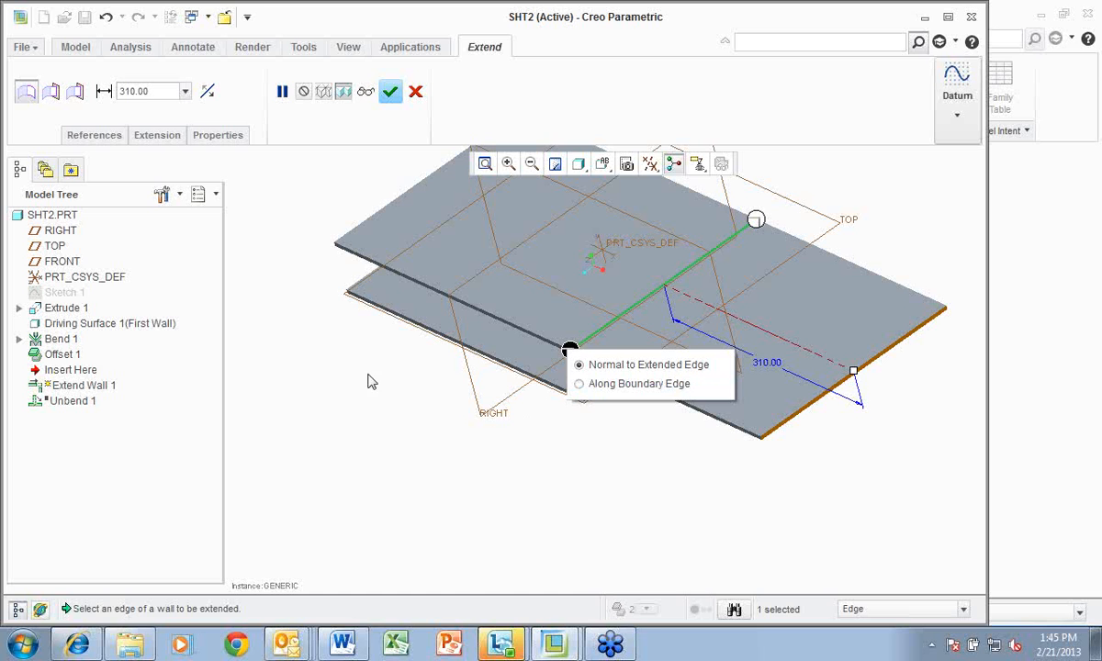
pyautogui.click(108, 137)
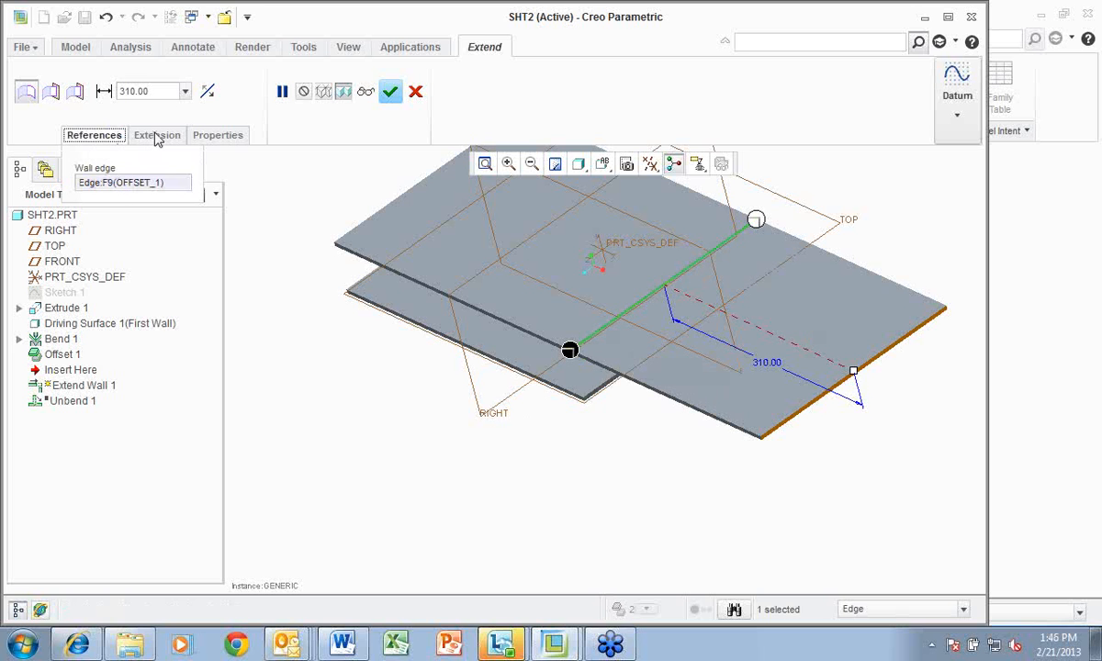
pyautogui.click(156, 137)
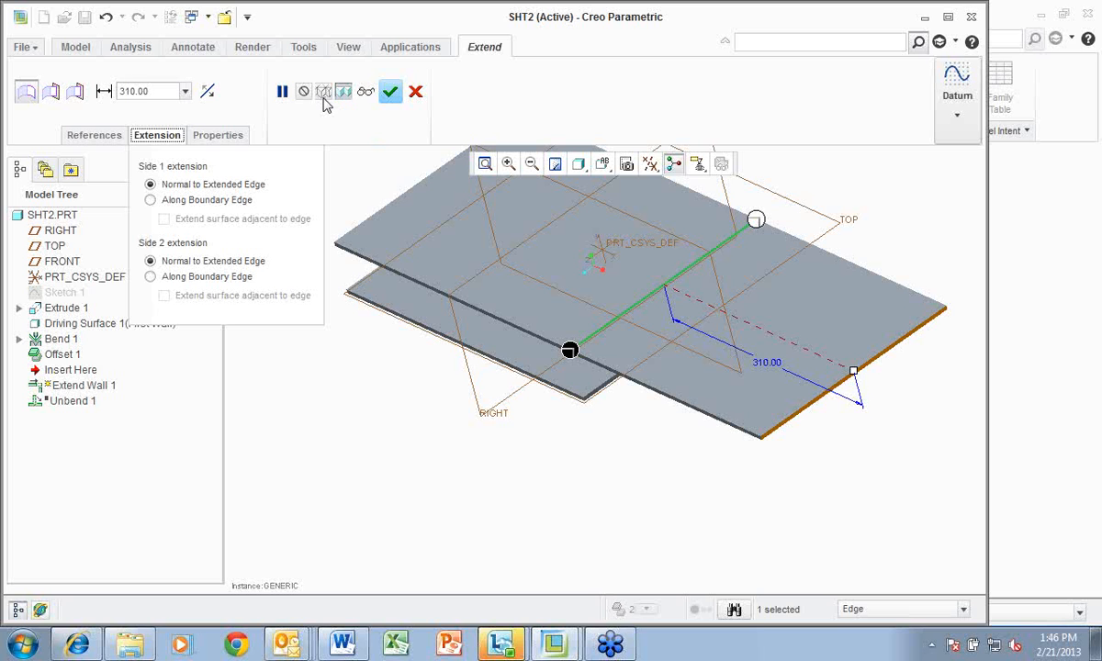
pyautogui.click(389, 92)
pyautogui.moveTo(408, 421); pyautogui.dragTo(303, 362, button='middle')
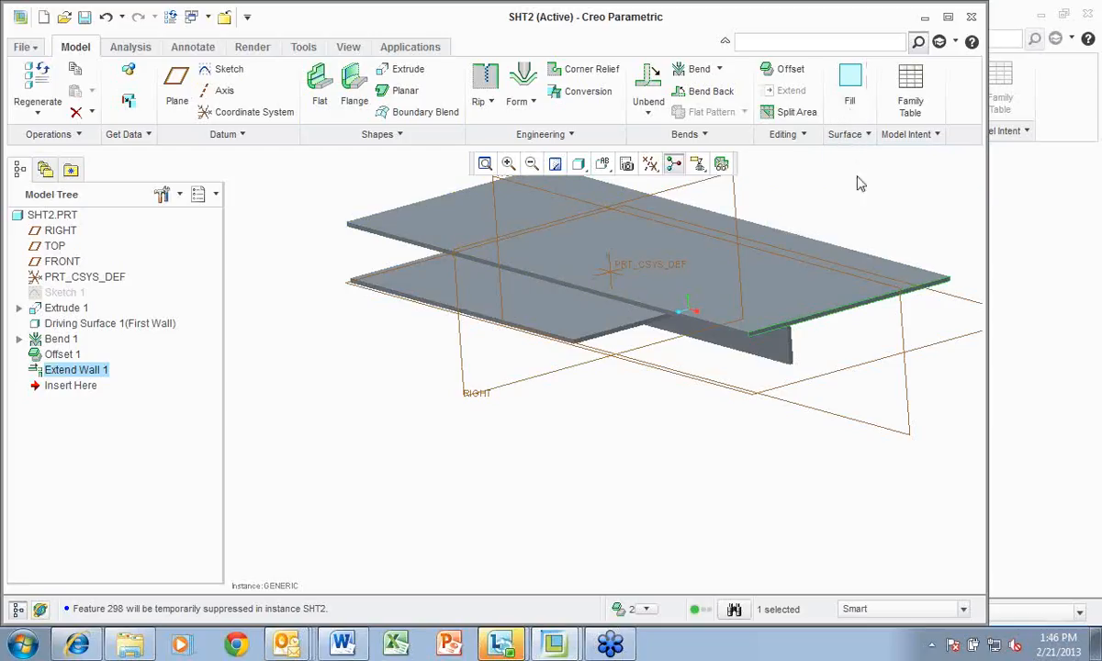
pyautogui.click(804, 135)
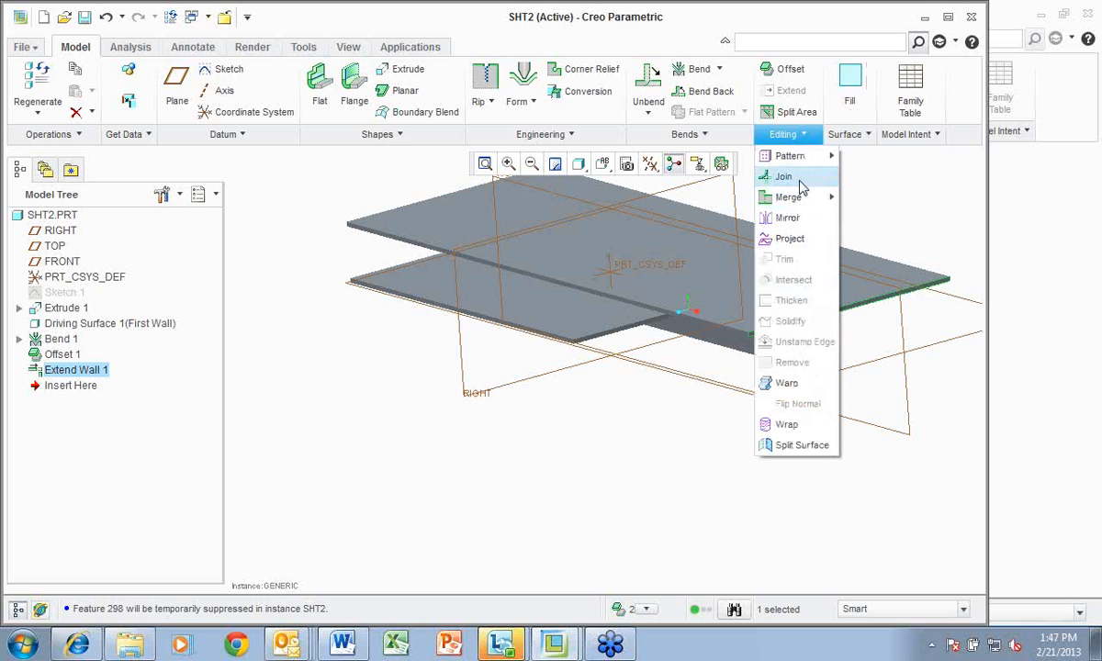
pyautogui.moveTo(834, 160)
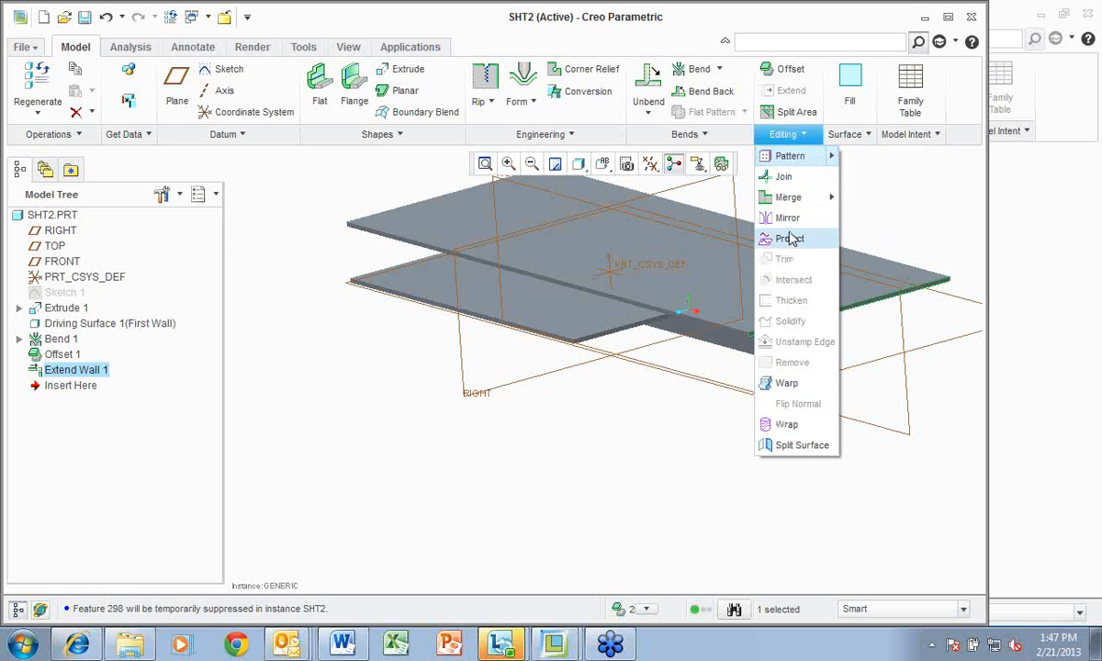
pyautogui.click(900, 170)
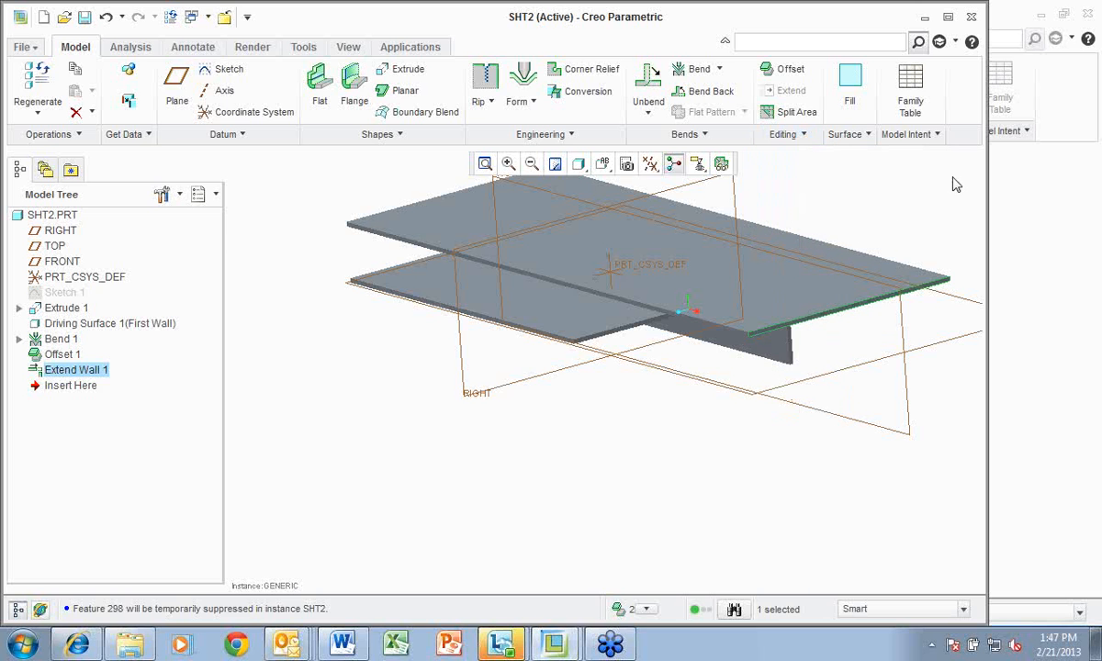
pyautogui.click(869, 137)
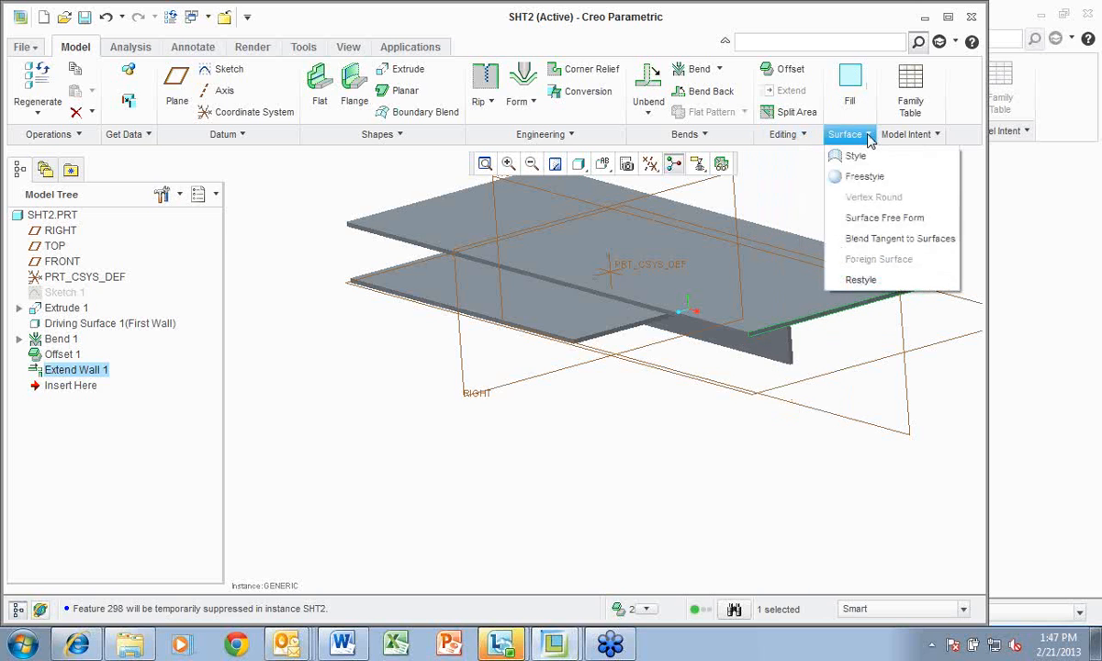
pyautogui.click(972, 201)
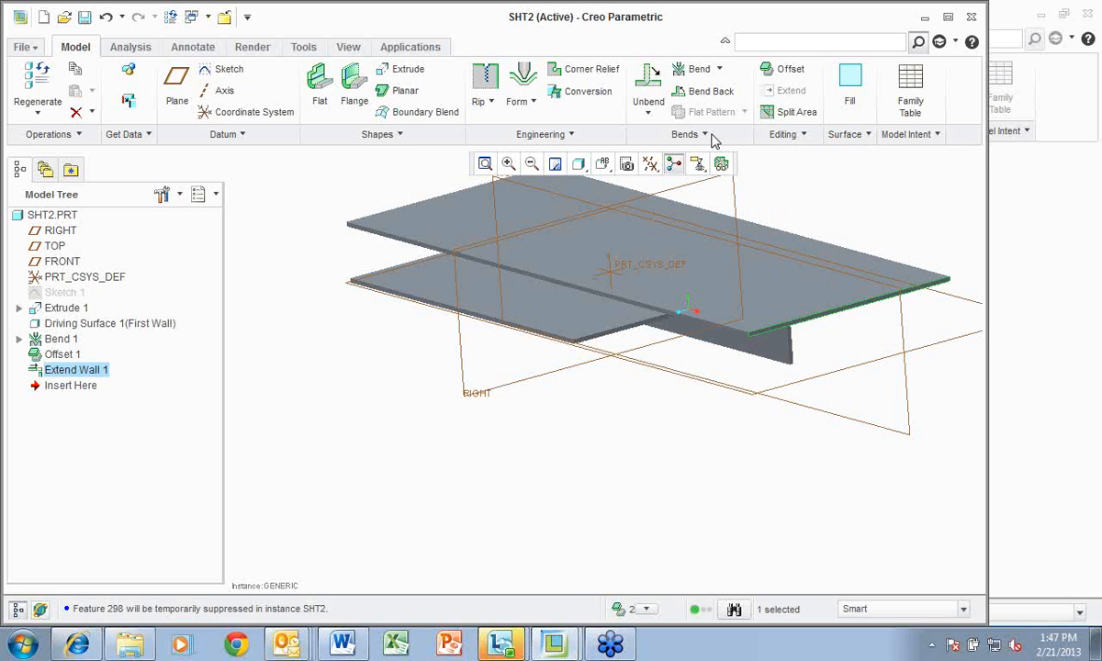
pyautogui.click(720, 72)
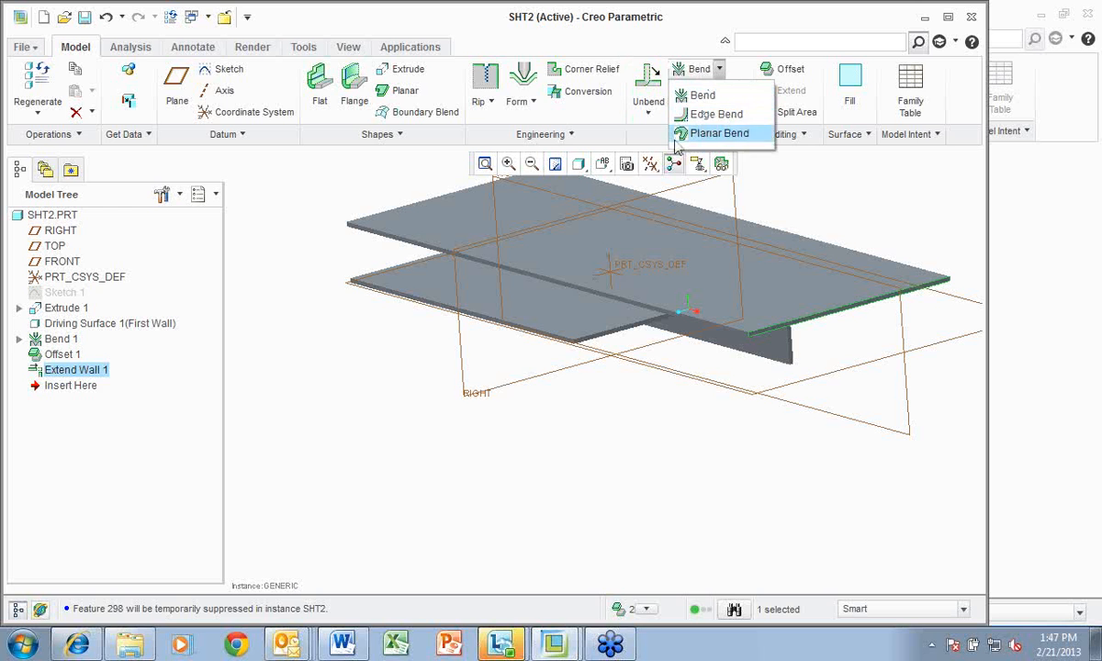
pyautogui.click(559, 111)
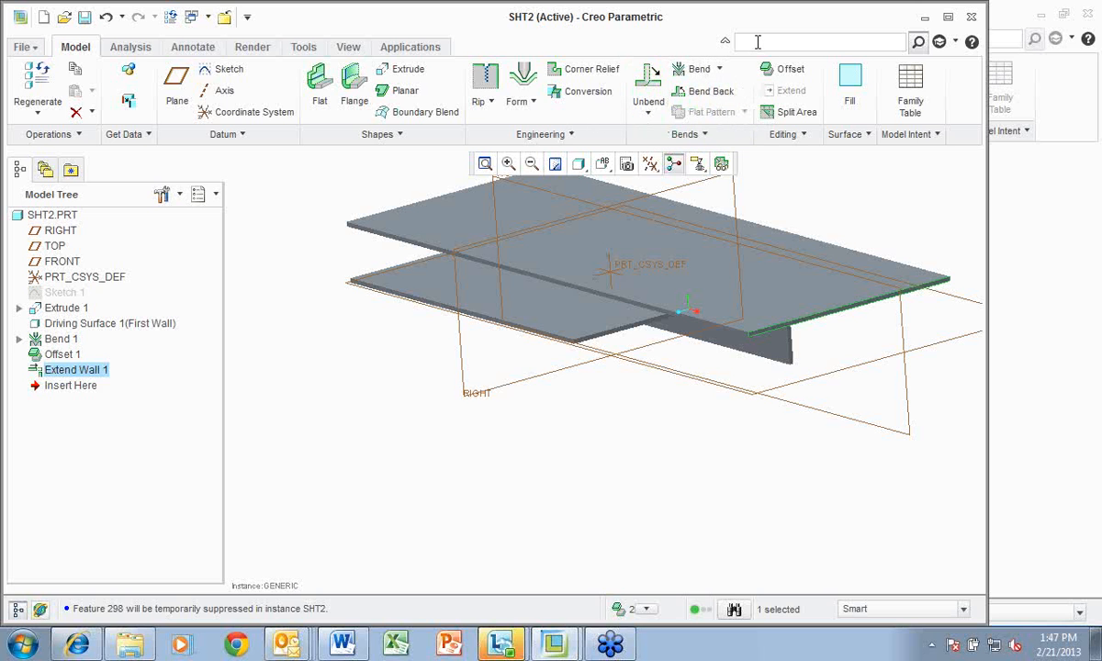
pyautogui.write('neim')
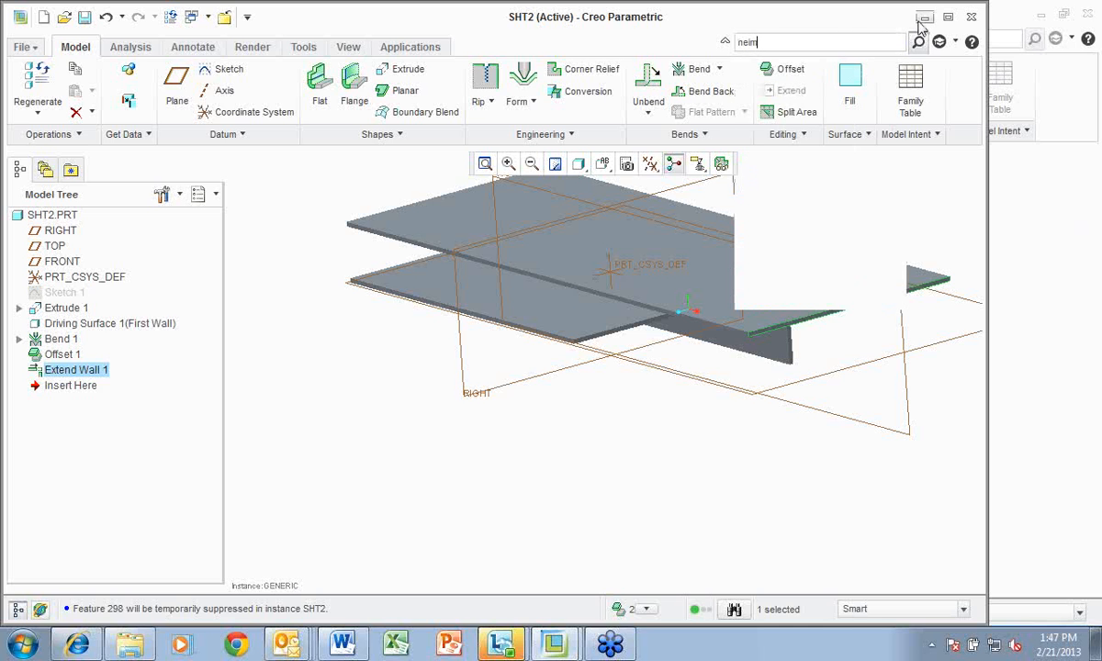
pyautogui.click(917, 41)
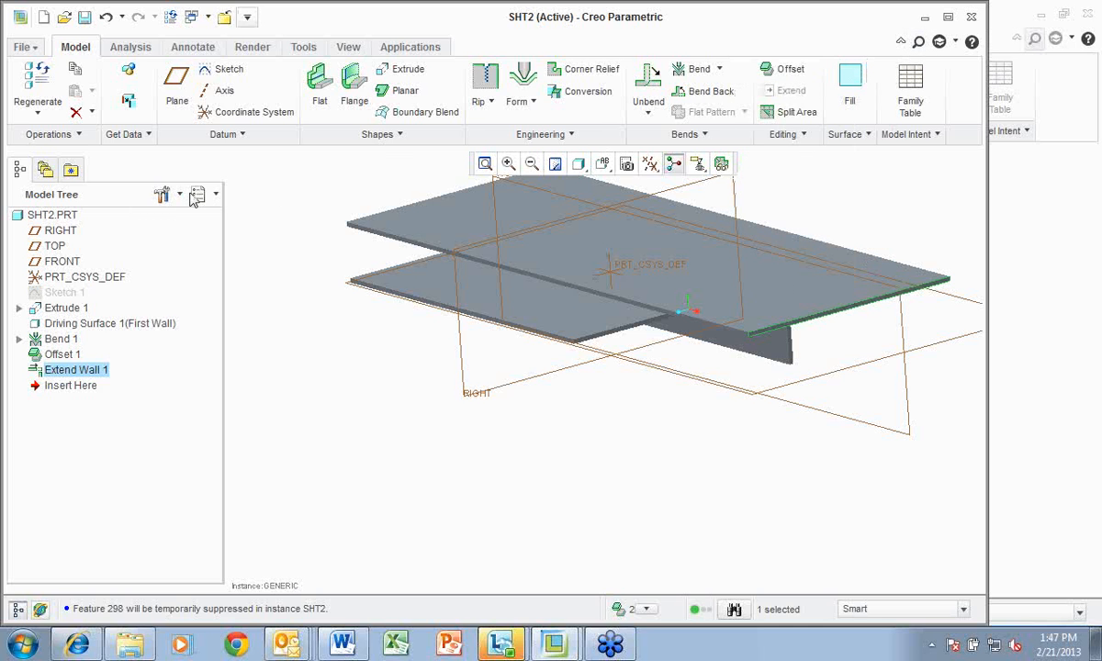
# Add an I-shaped flange to the end edge of the extended wall, folded under at about 149° with a length of about 148
pyautogui.click(352, 85)
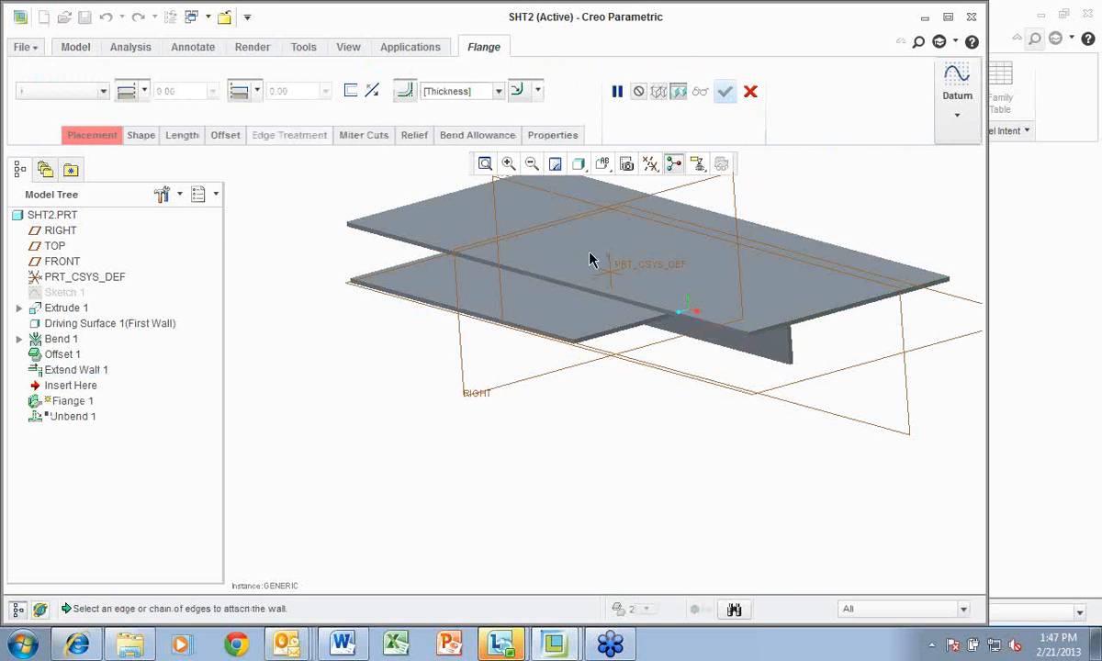
pyautogui.click(820, 315)
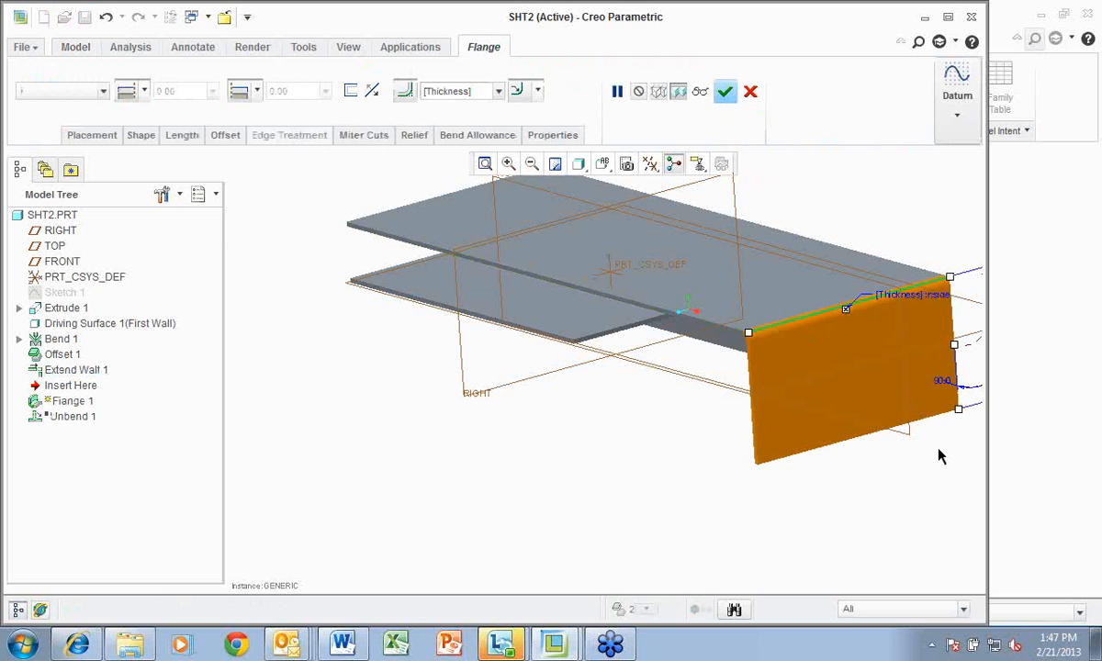
pyautogui.scroll(2, 955, 404)
pyautogui.moveTo(946, 408); pyautogui.dragTo(845, 420)
pyautogui.moveTo(674, 472); pyautogui.dragTo(705, 432, button='middle')
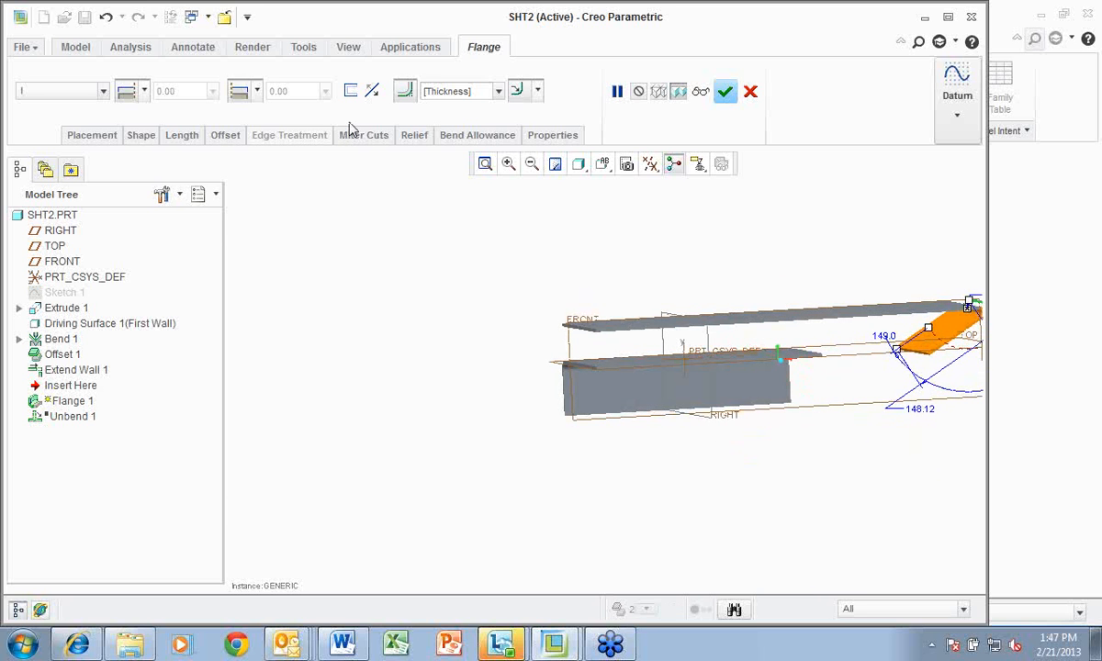
pyautogui.click(725, 91)
pyautogui.moveTo(713, 382); pyautogui.dragTo(684, 424, button='middle')
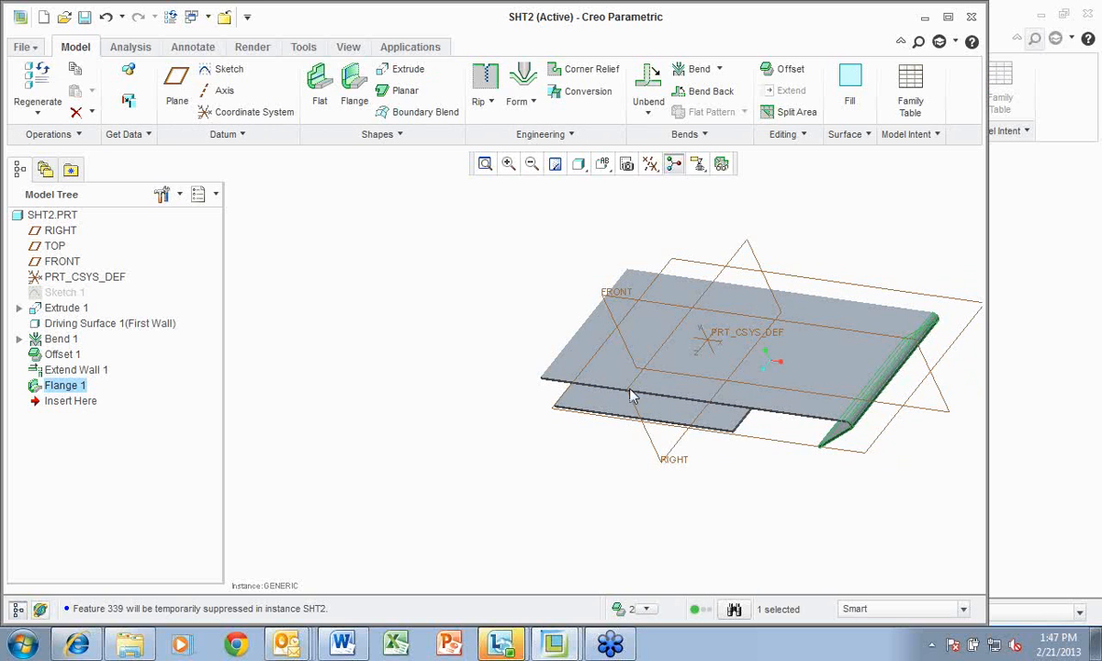
# Attach a rectangular flat wall to the lower plate's front edge at a 44° bend angle
pyautogui.click(320, 98)
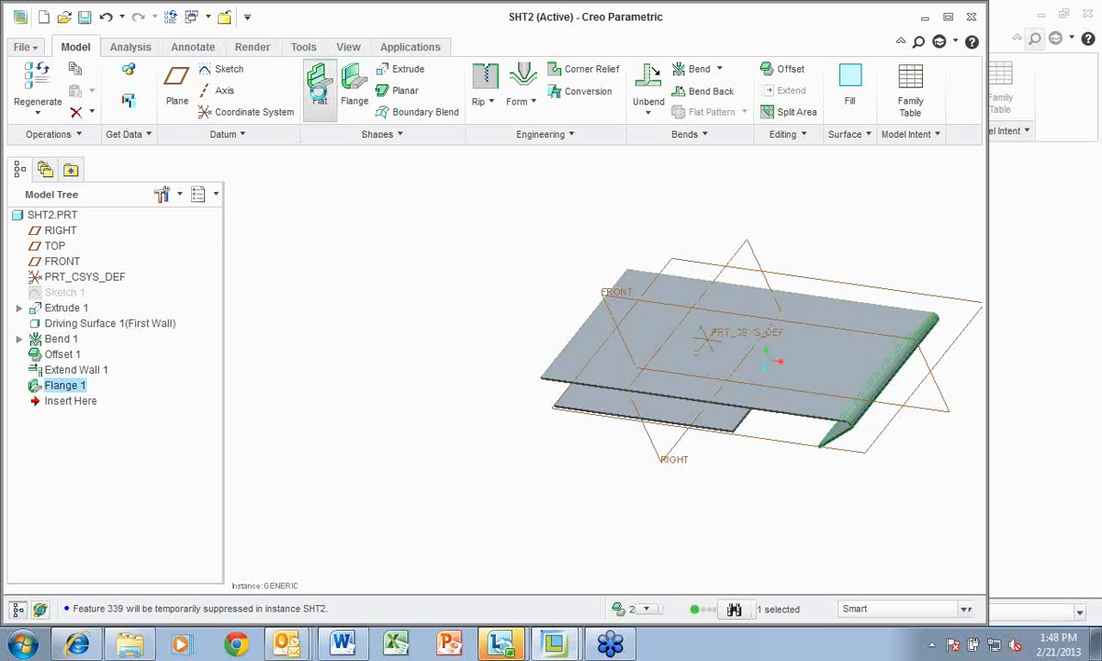
pyautogui.click(578, 411)
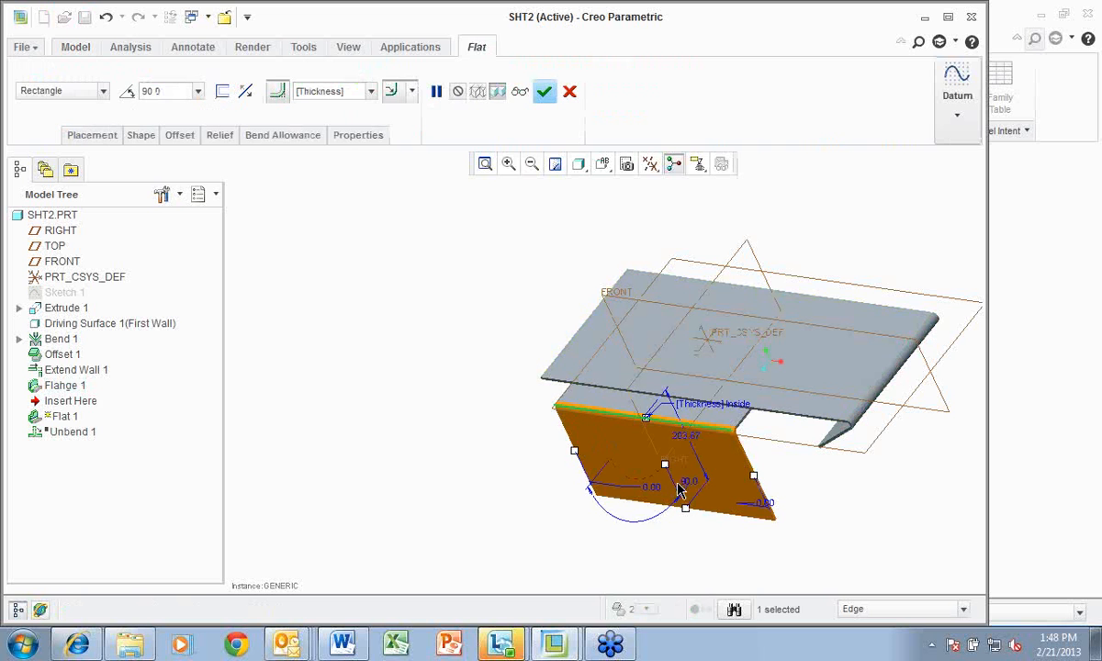
pyautogui.moveTo(665, 468); pyautogui.dragTo(633, 480)
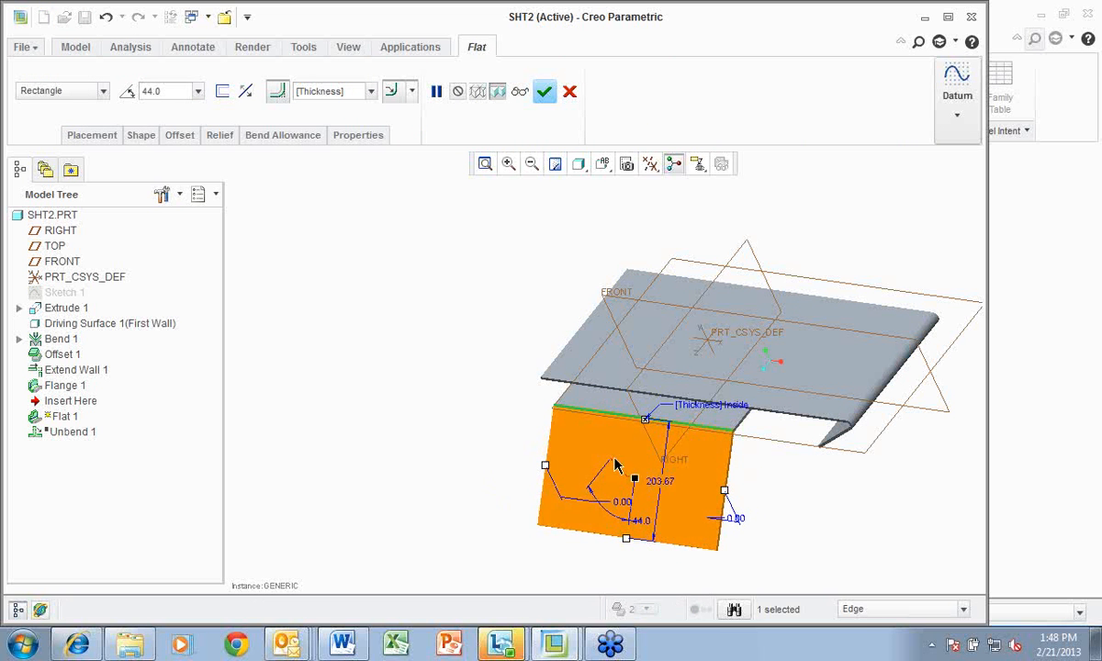
pyautogui.click(544, 91)
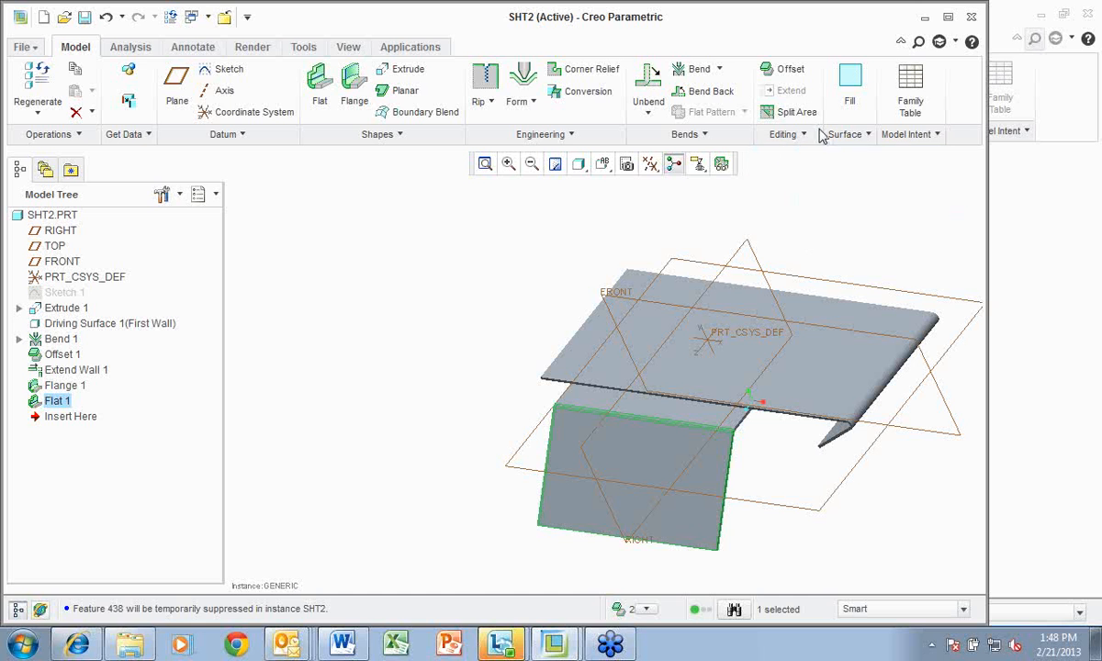
# Search the commands for "sheetmetal" and follow the Sheetmetal result
pyautogui.click(918, 43)
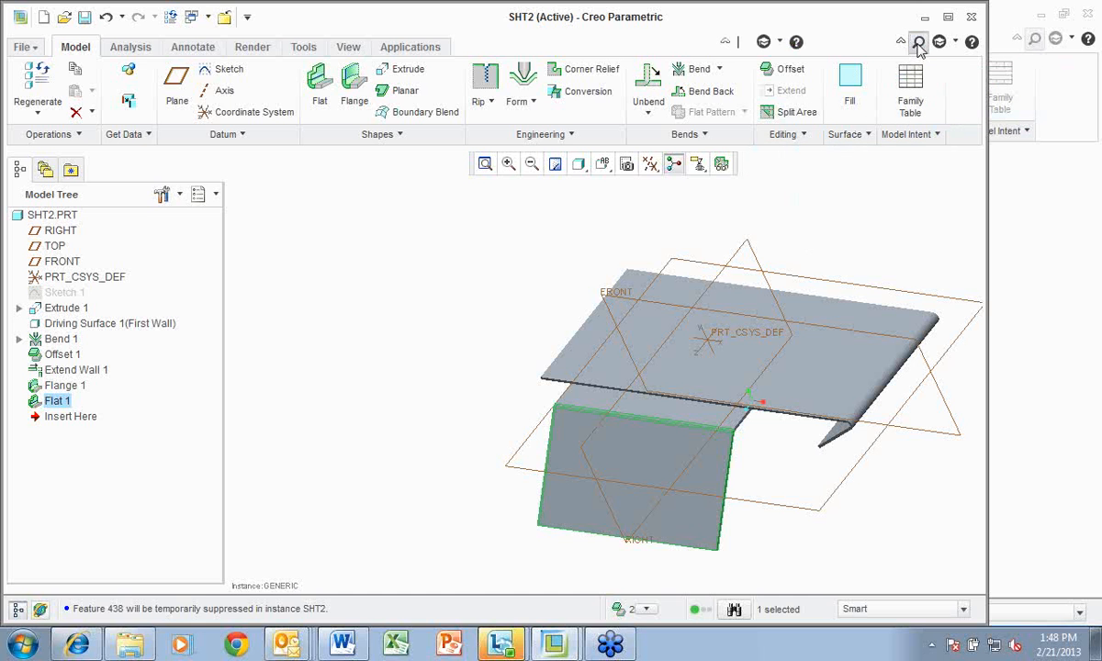
pyautogui.click(837, 43)
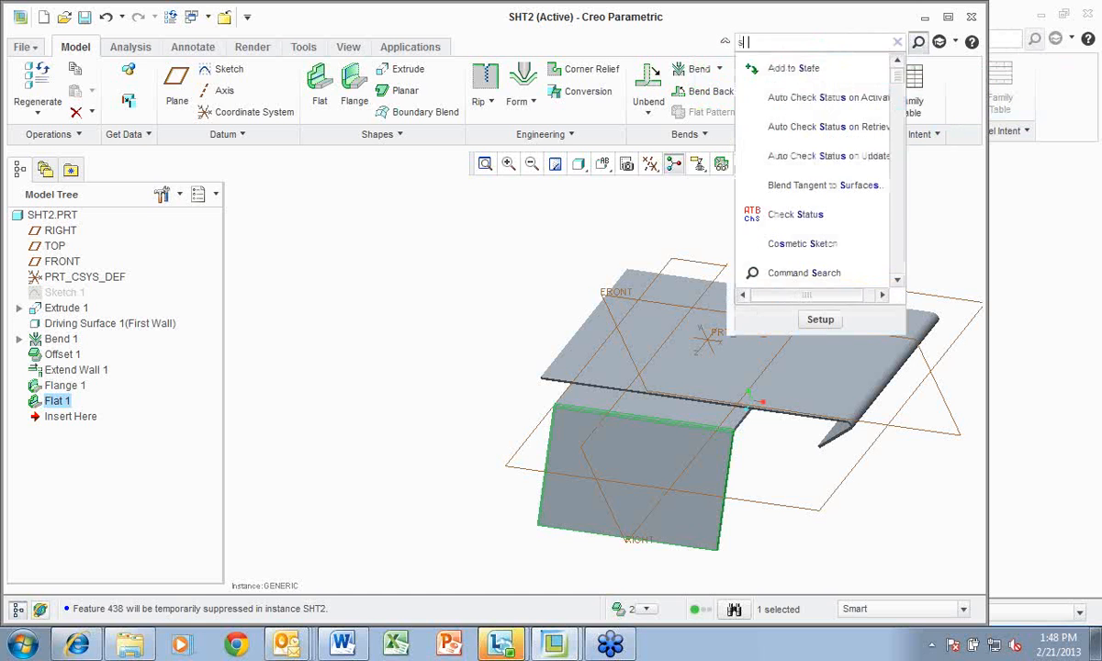
pyautogui.write('sheetmetal')
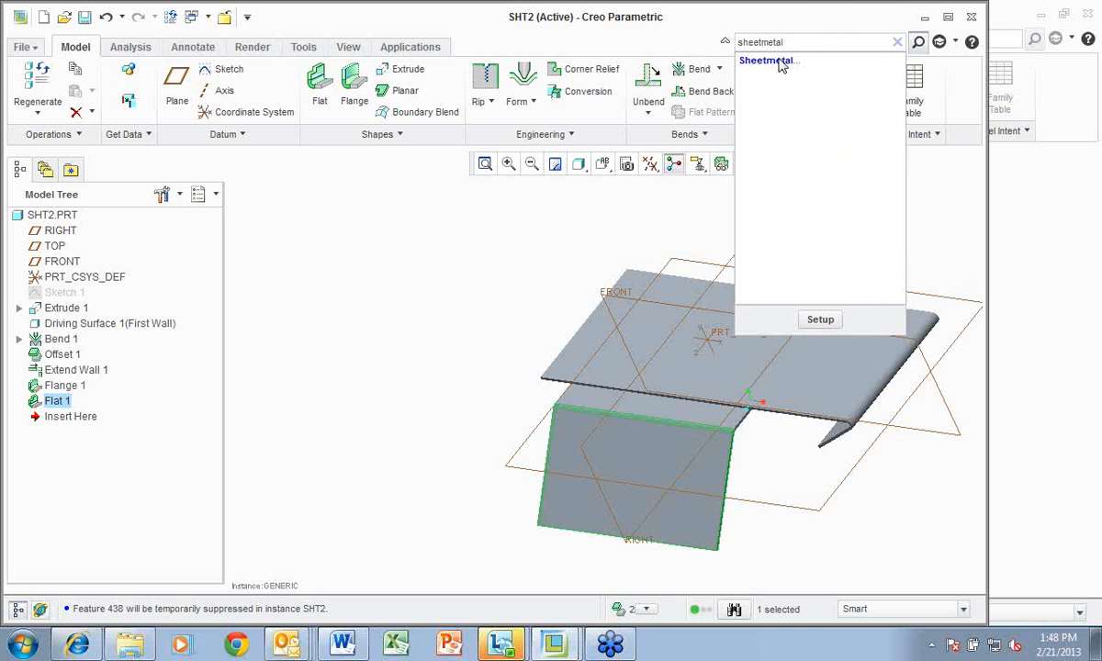
pyautogui.moveTo(778, 66)
pyautogui.click(780, 69)
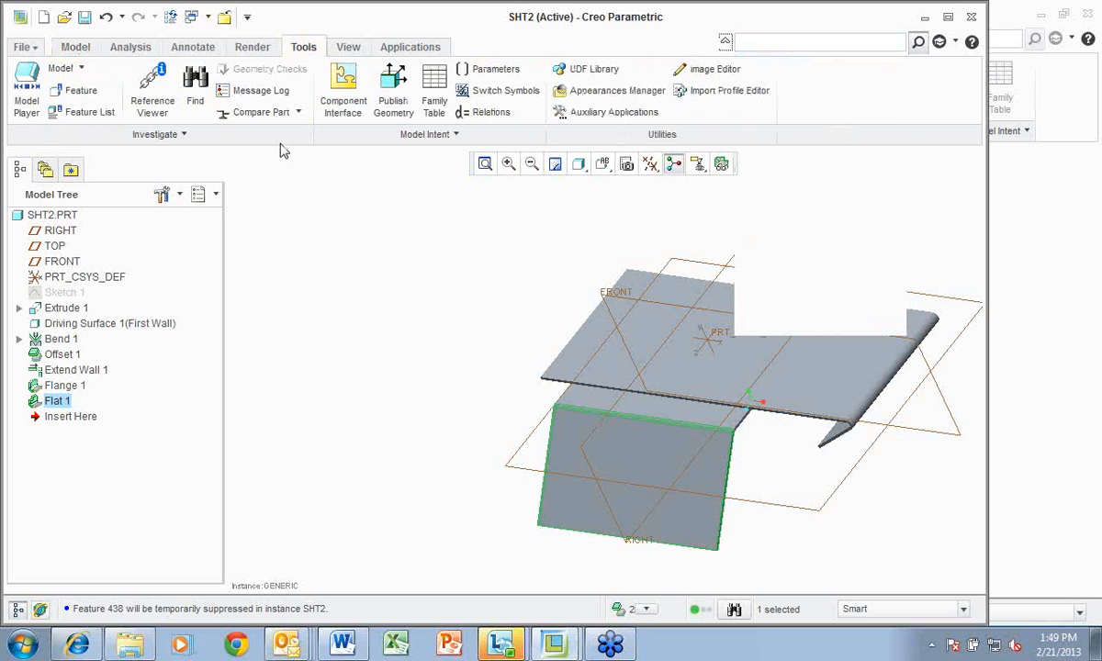
# Switch the sheetmetal part to a solid part, collapsing its sheetmetal geometry into a quilt
pyautogui.click(77, 48)
pyautogui.click(74, 135)
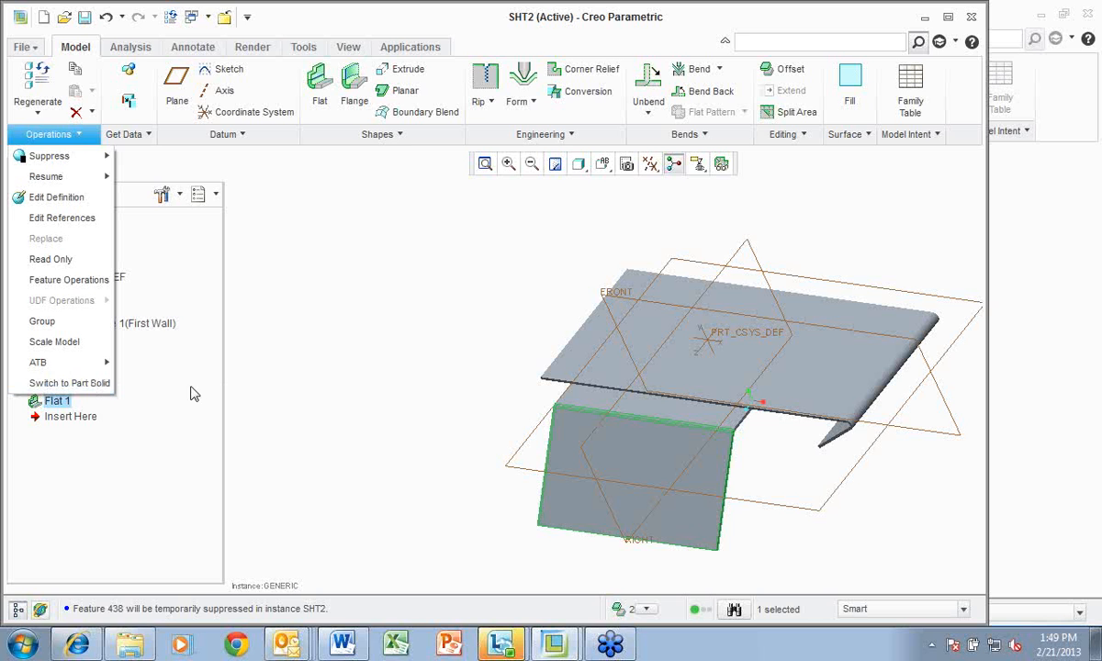
pyautogui.click(73, 384)
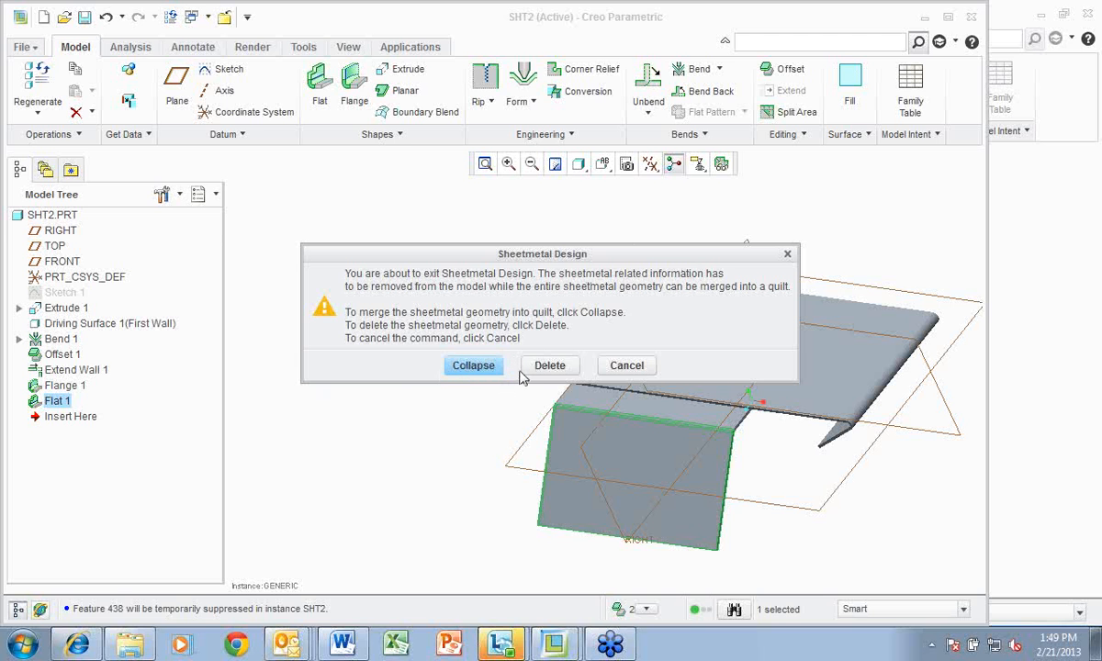
pyautogui.click(462, 353)
pyautogui.click(513, 343)
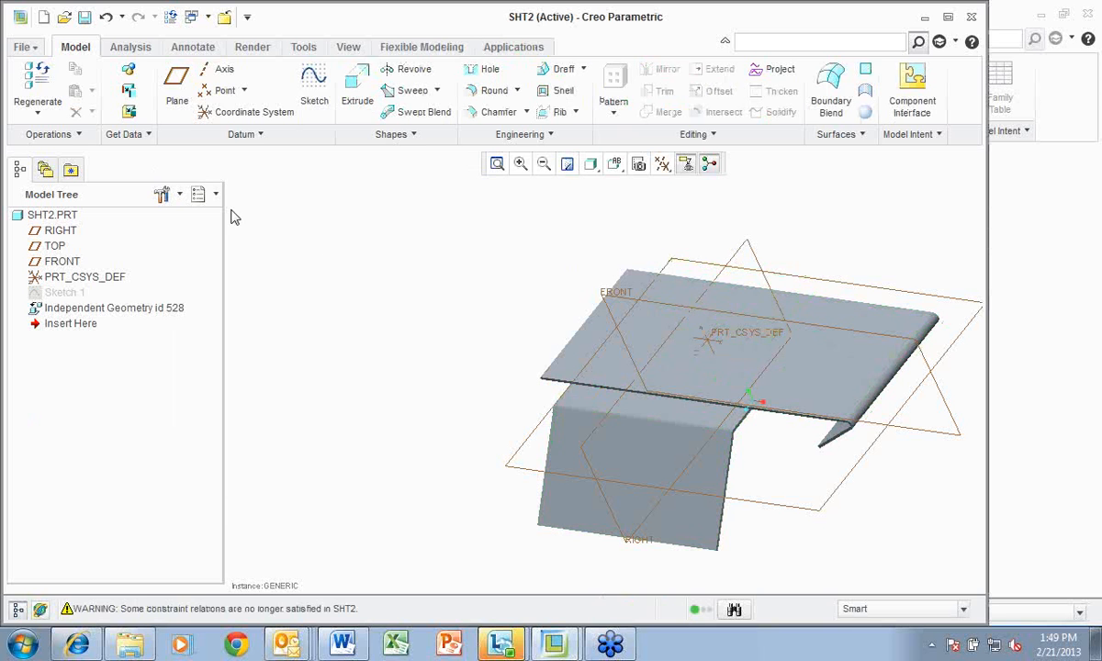
pyautogui.click(42, 136)
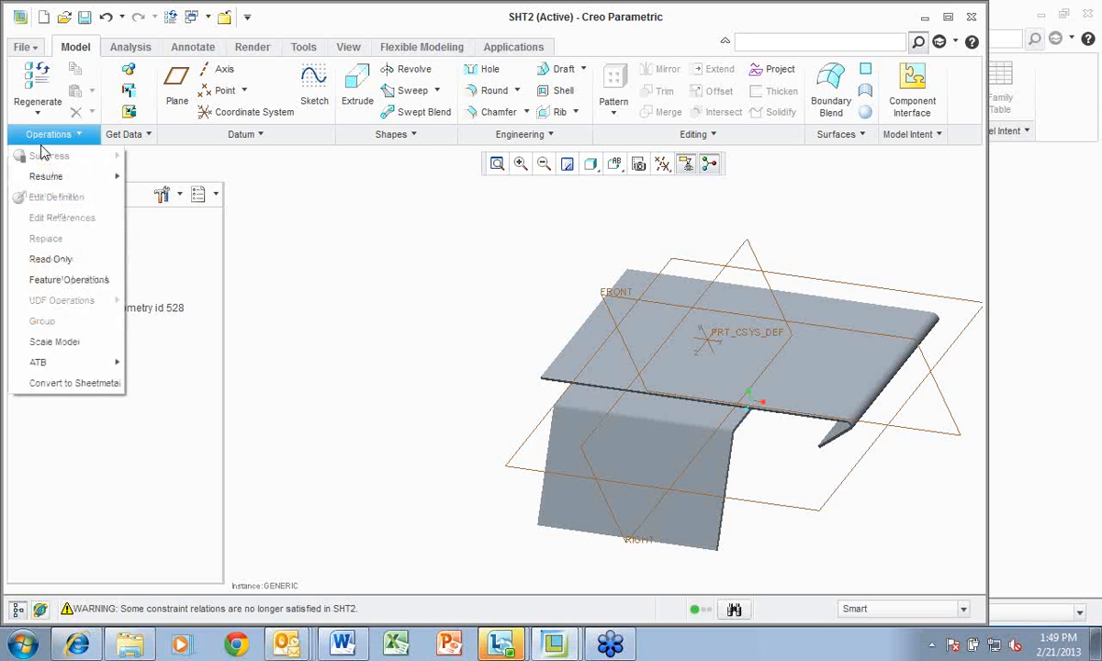
pyautogui.click(69, 385)
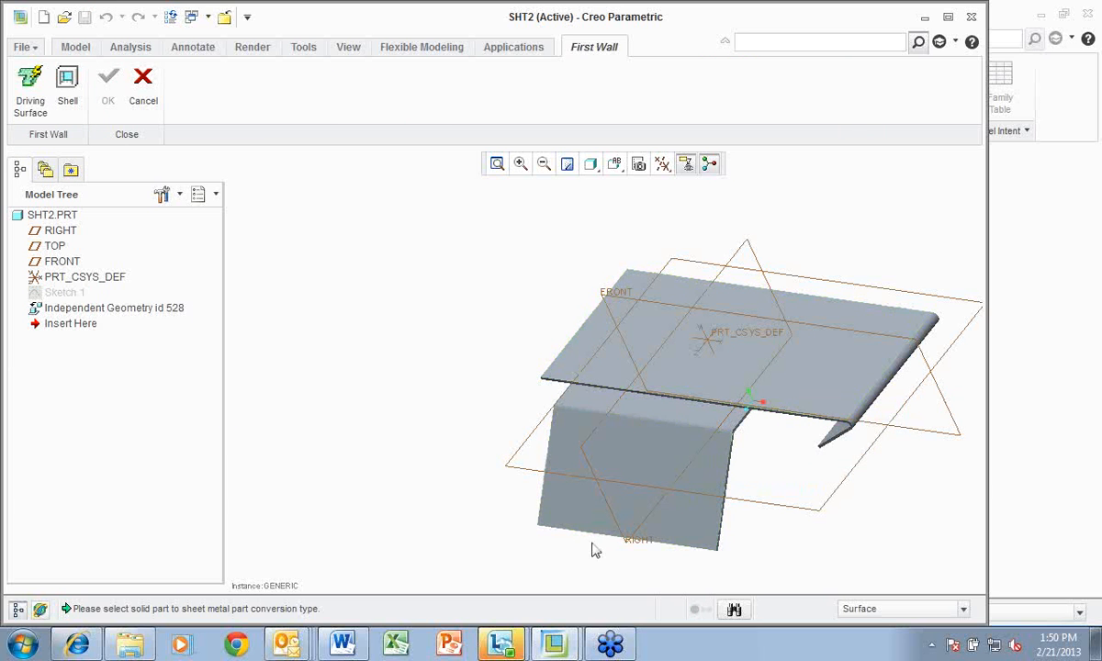
pyautogui.click(841, 338)
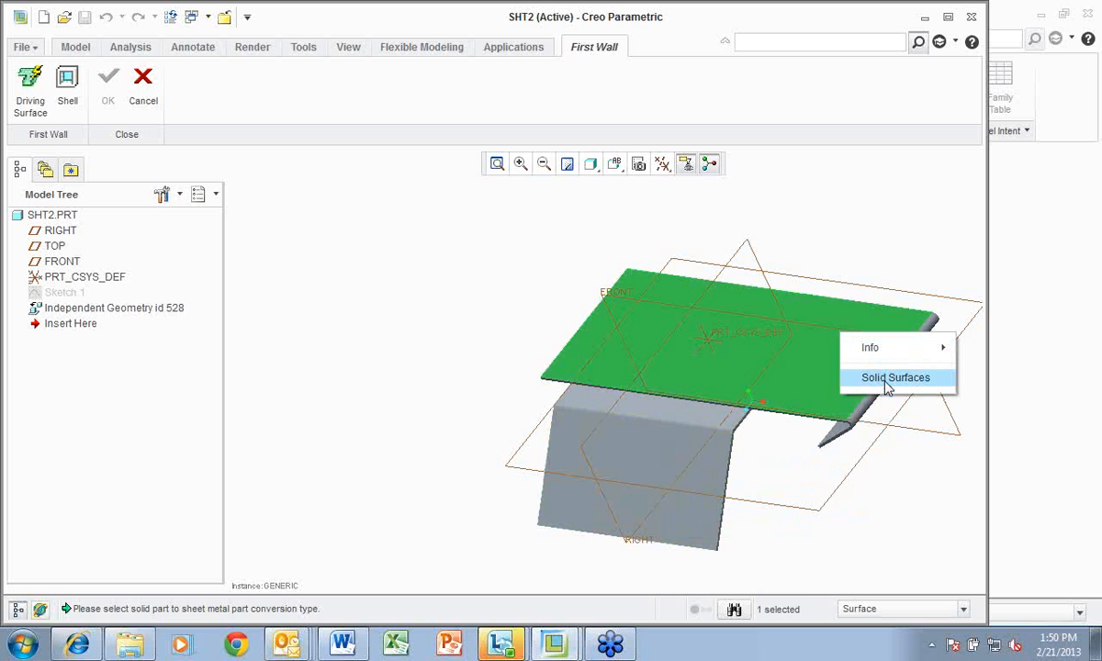
pyautogui.click(885, 376)
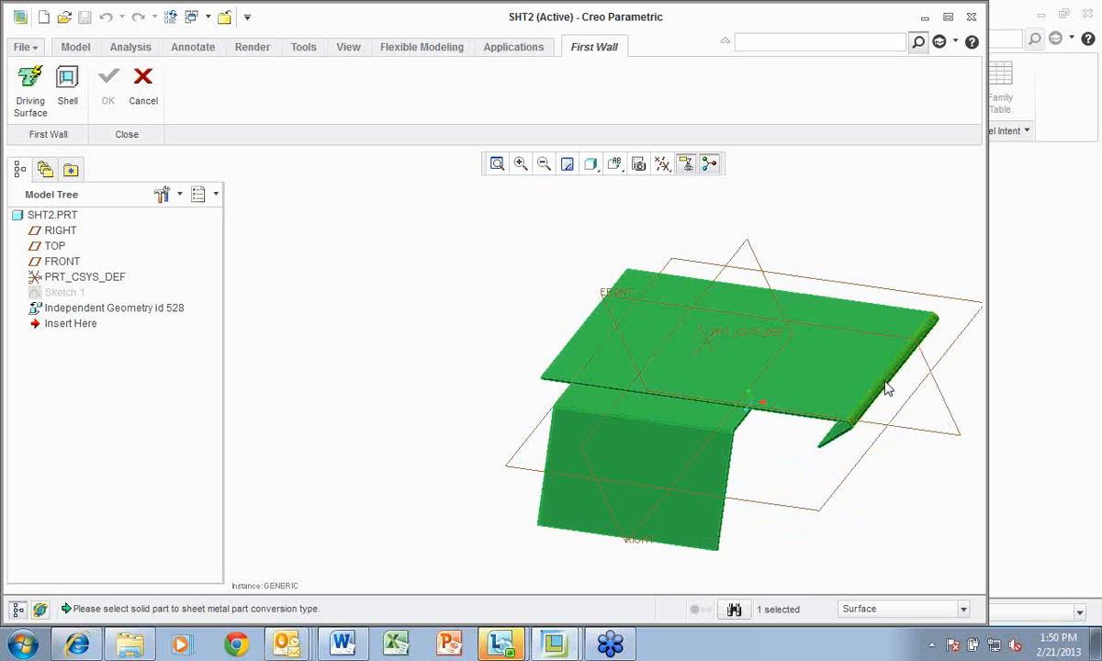
pyautogui.click(392, 387)
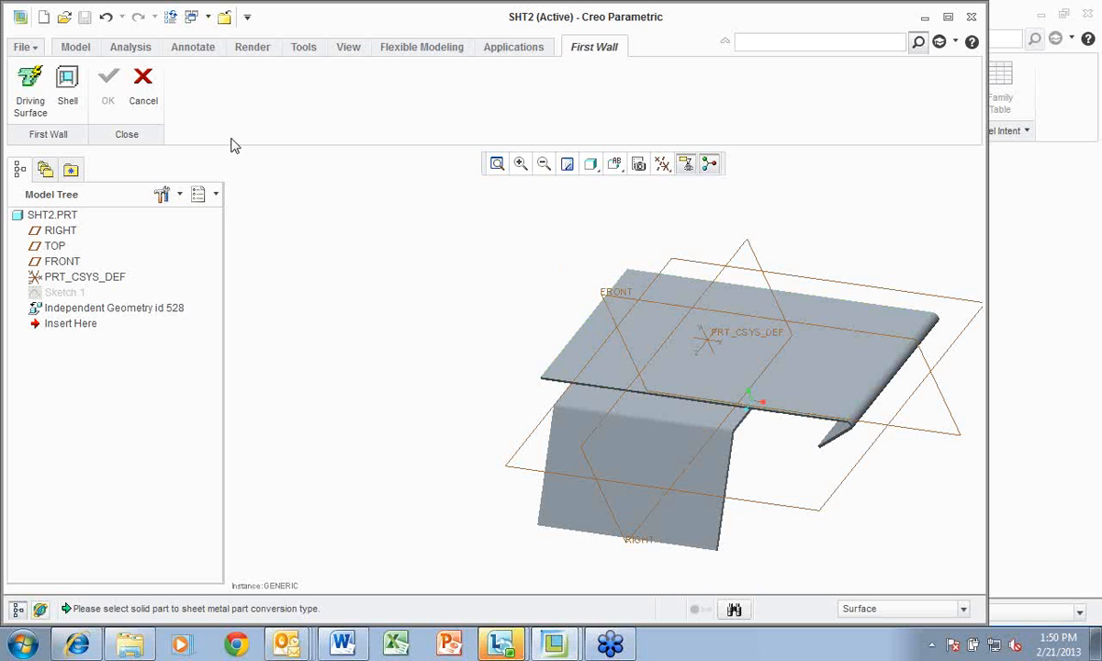
pyautogui.click(147, 92)
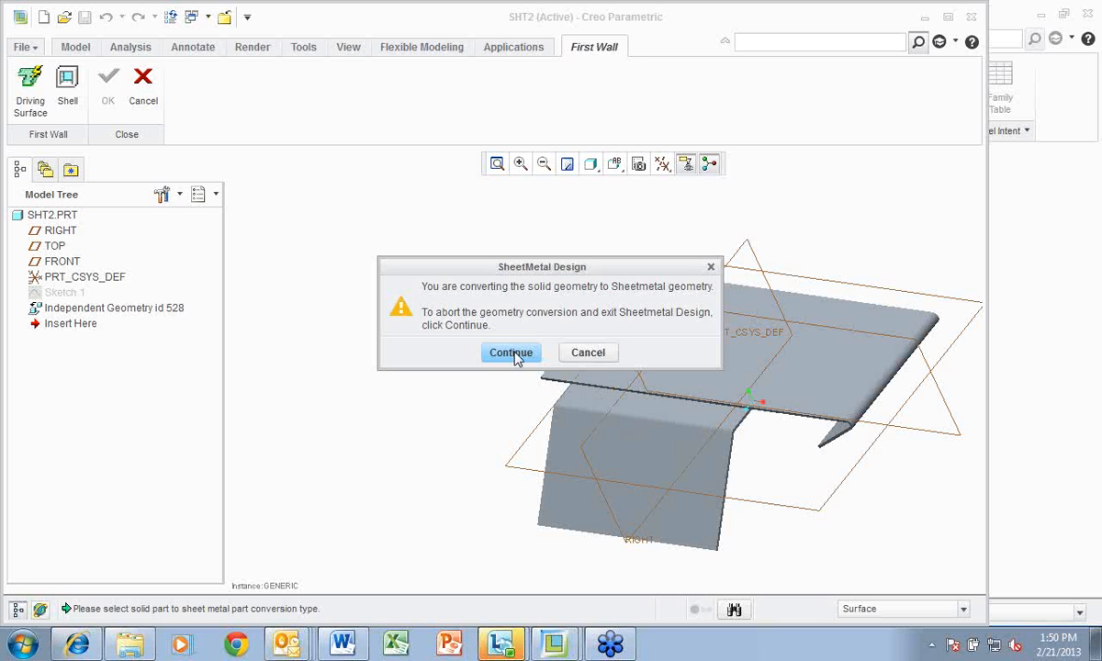
pyautogui.click(511, 353)
# Try to convert the solid part to sheetmetal using the lower plate's top face as driving surface with a thickness of 5.00
pyautogui.scroll(-3, 641, 430)
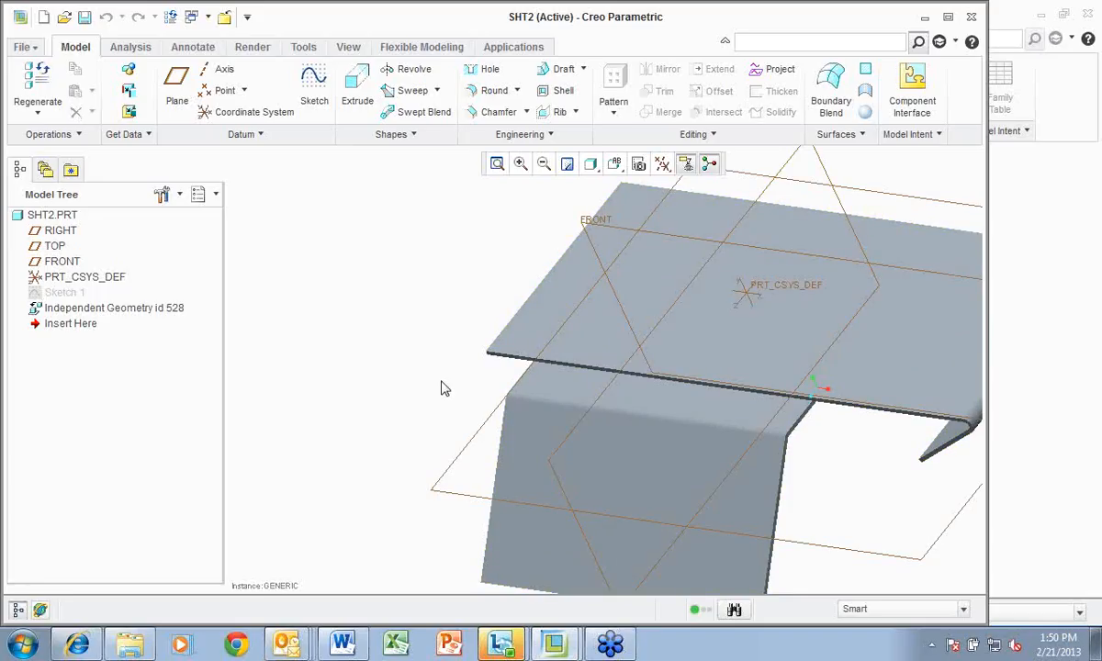
pyautogui.click(50, 134)
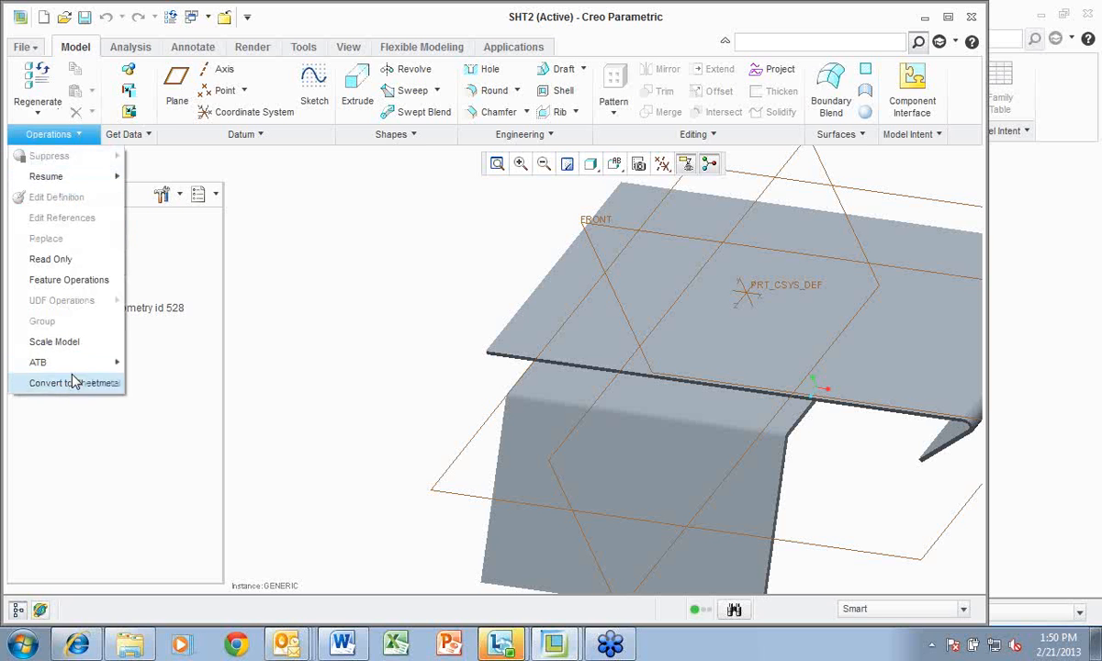
pyautogui.click(75, 383)
pyautogui.click(30, 95)
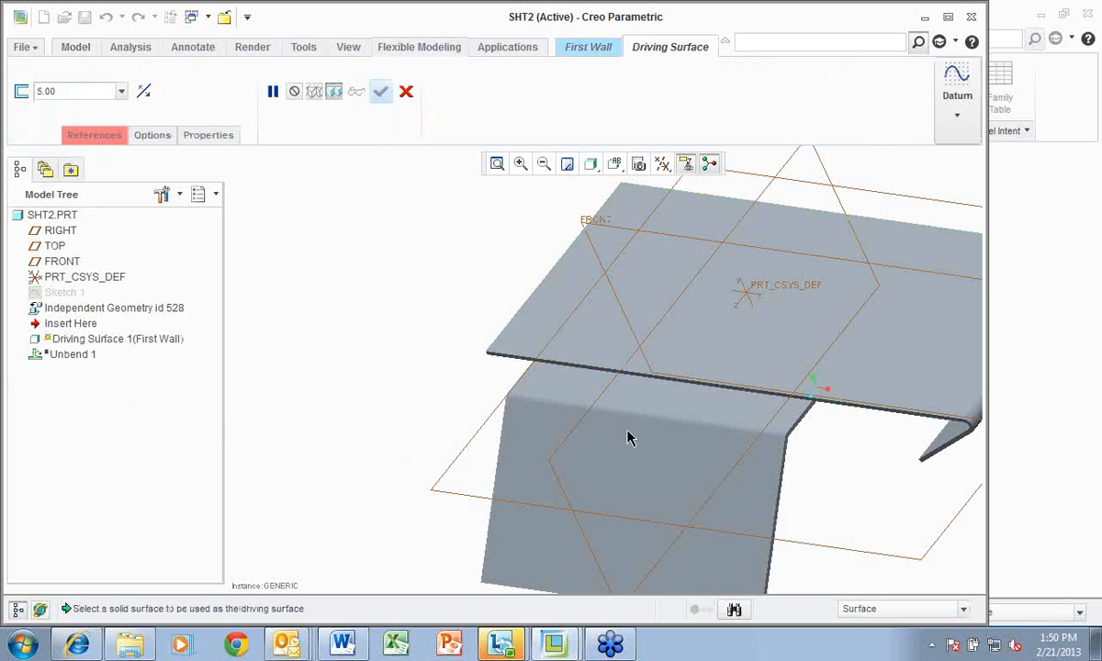
pyautogui.click(658, 404)
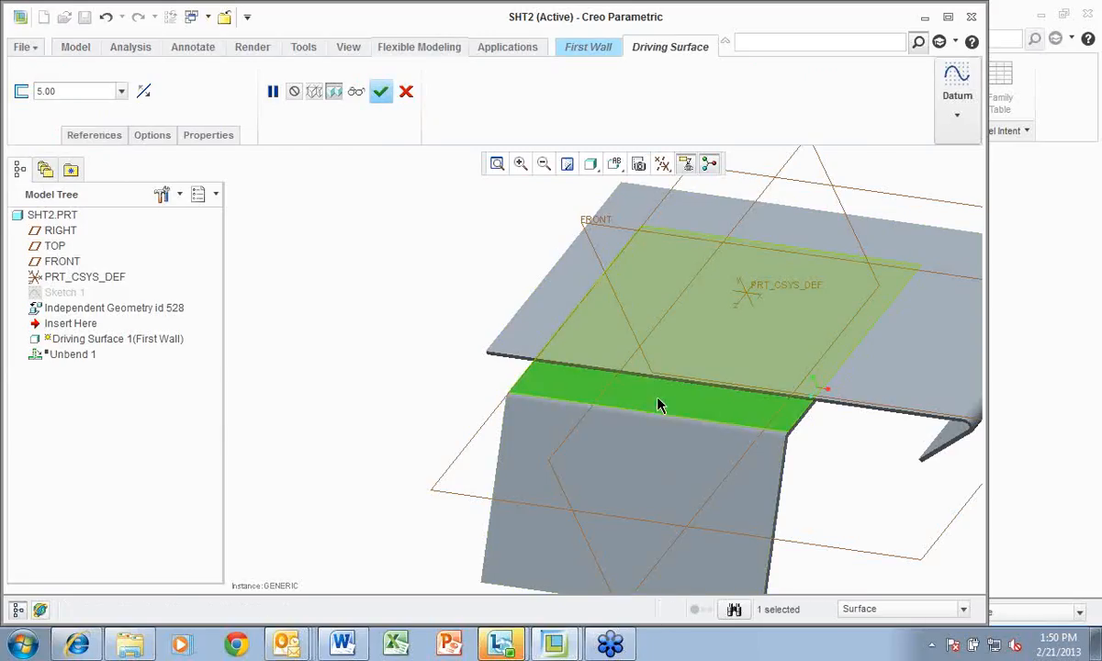
pyautogui.click(356, 91)
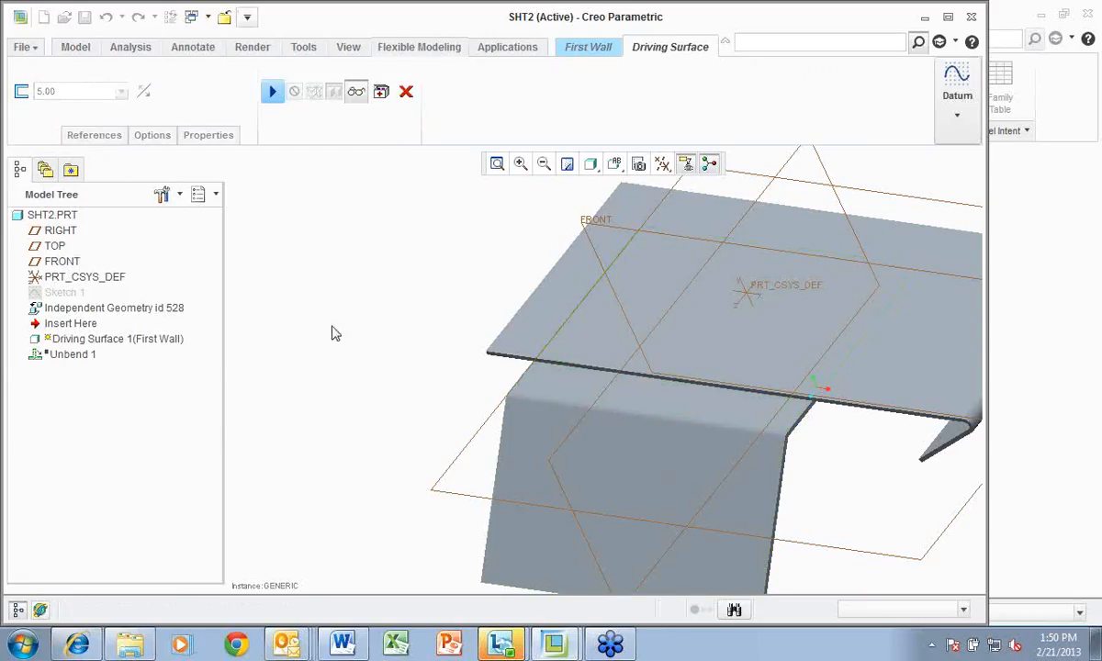
pyautogui.click(405, 91)
# Abort the sheetmetal conversion of SHT2 and close its window to return to SHT1
pyautogui.click(482, 320)
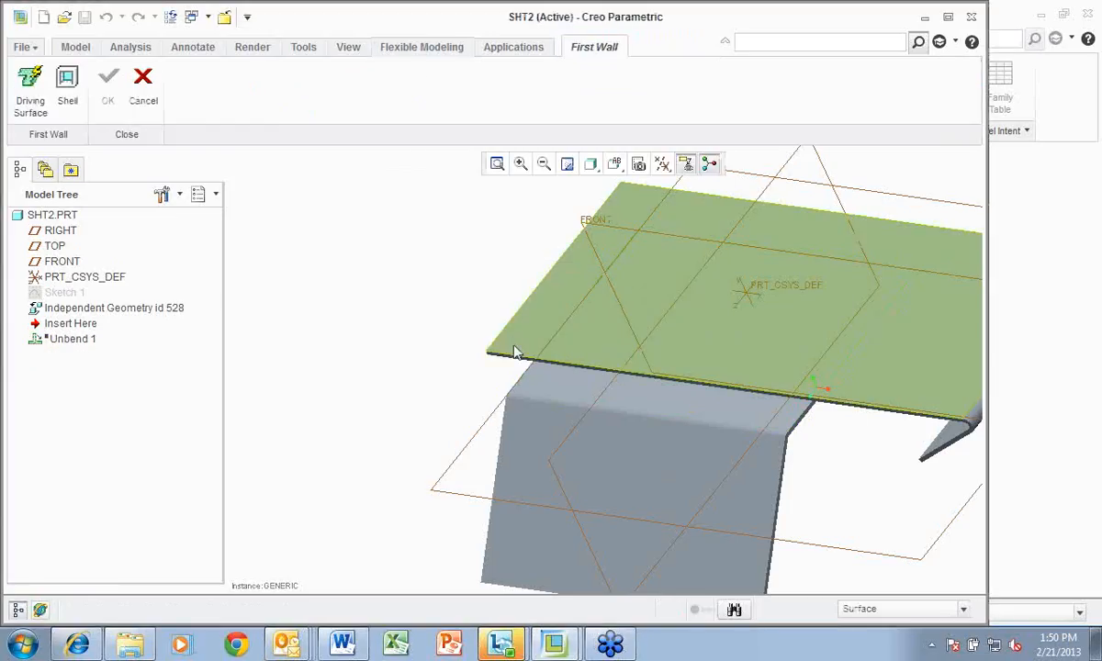
pyautogui.rightClick(578, 345)
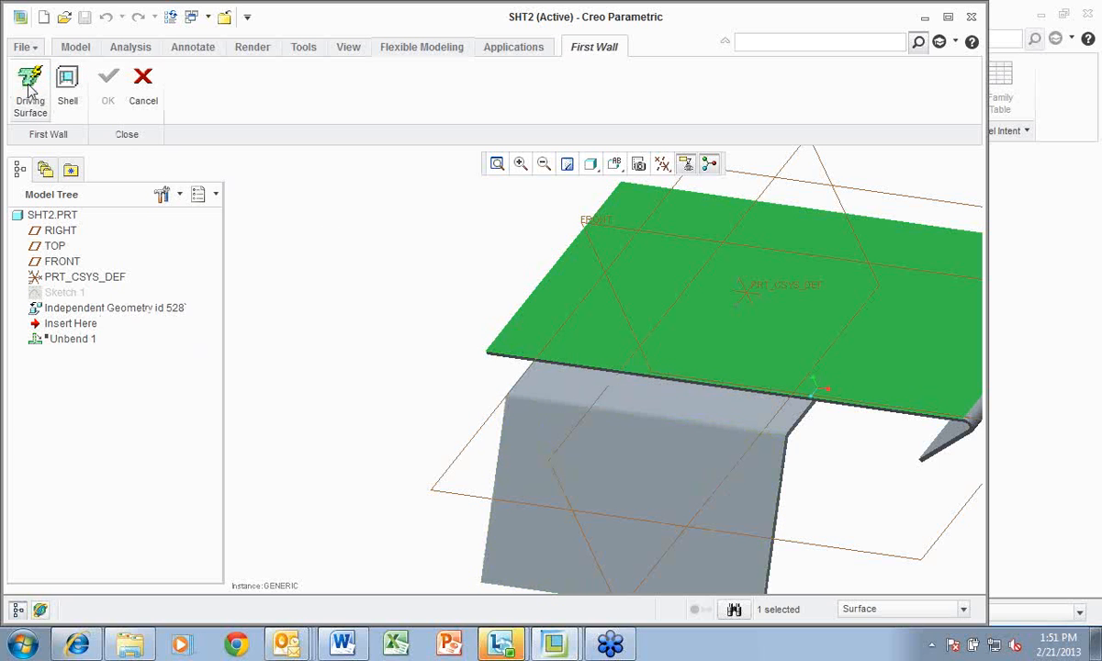
pyautogui.click(142, 85)
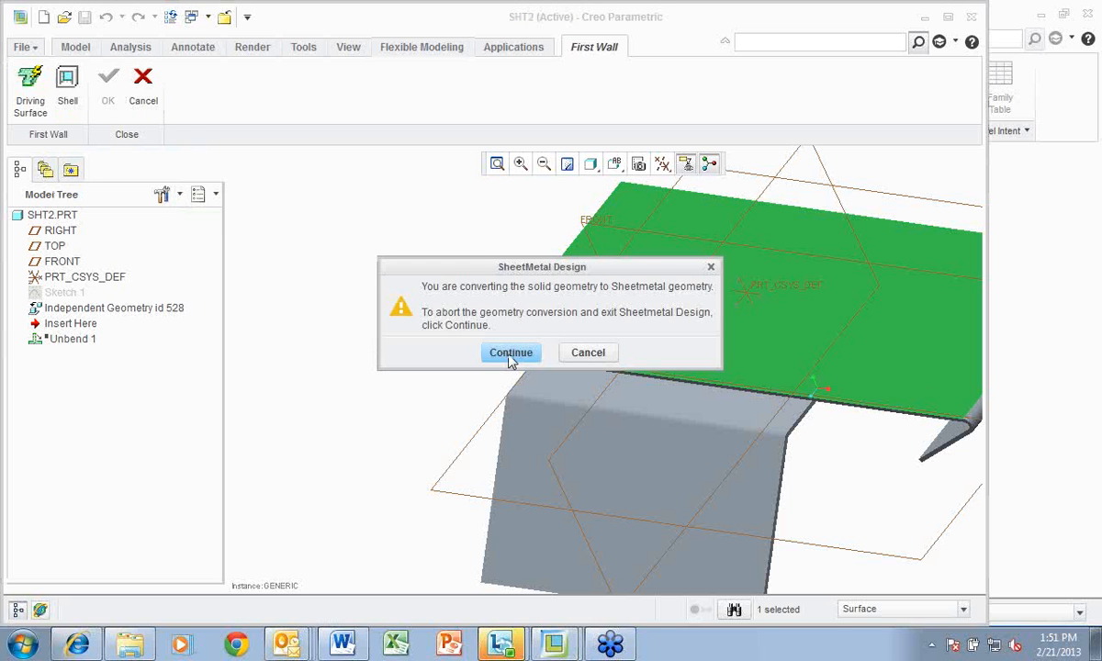
pyautogui.click(571, 359)
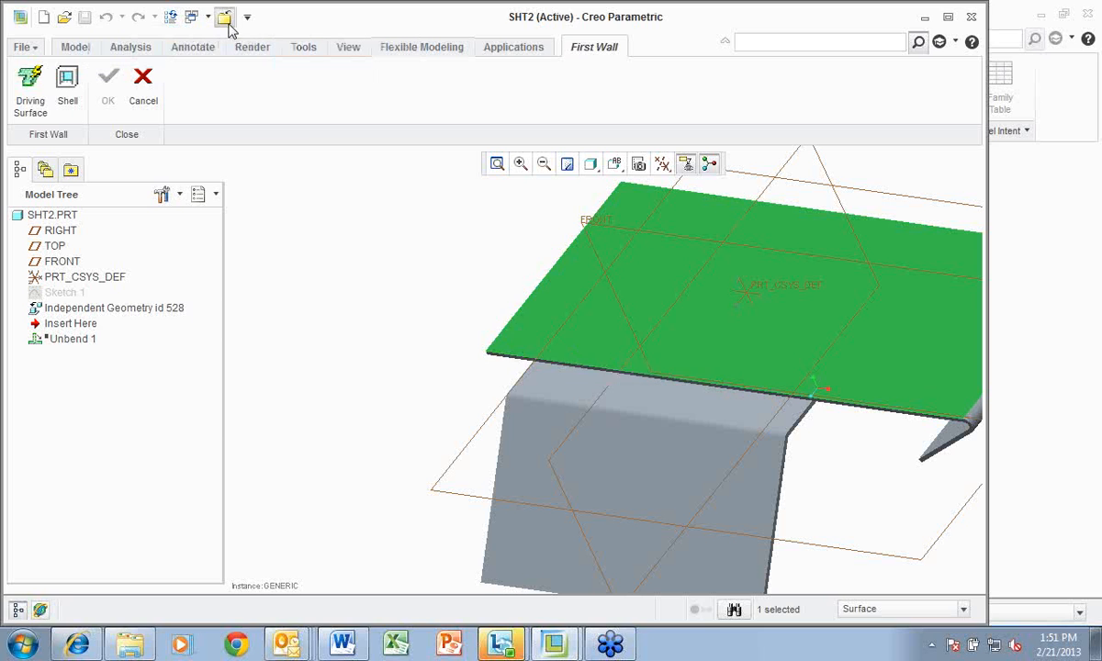
pyautogui.click(508, 352)
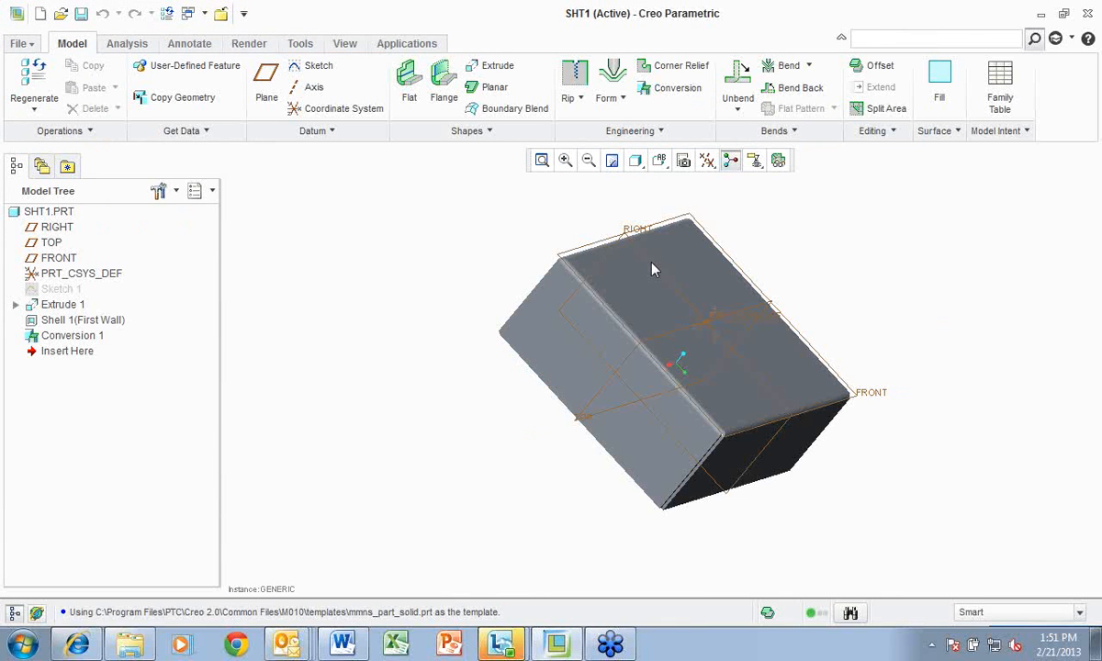
# Create a solid part named punch from the mmns_part_solid template
pyautogui.moveTo(902, 319); pyautogui.dragTo(738, 288, button='middle')
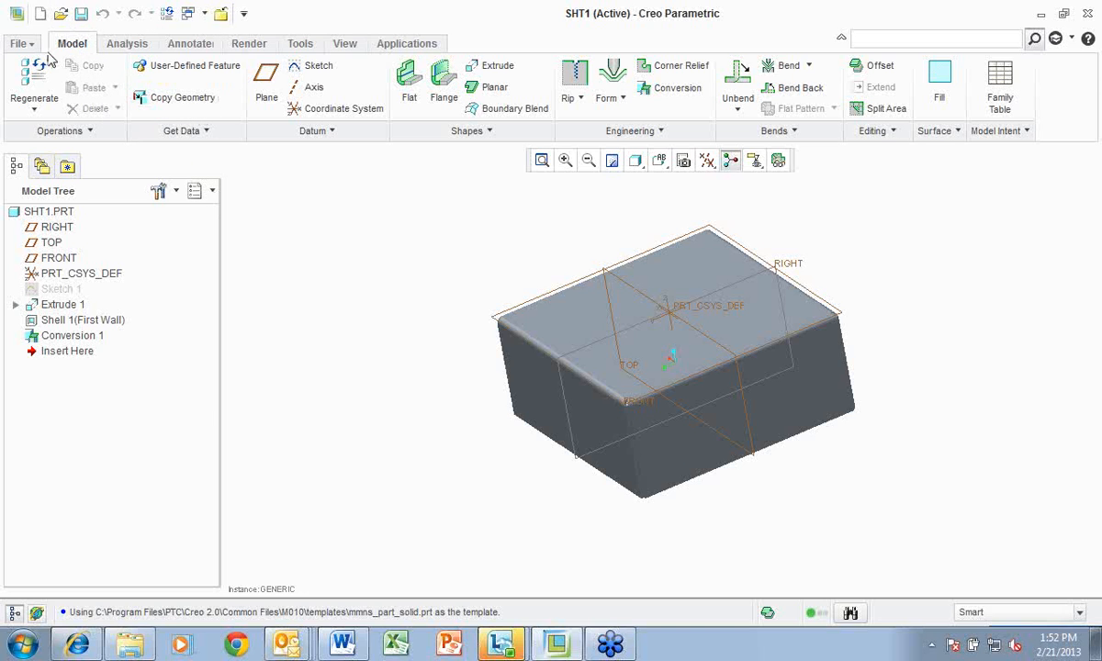
pyautogui.click(15, 46)
pyautogui.click(24, 75)
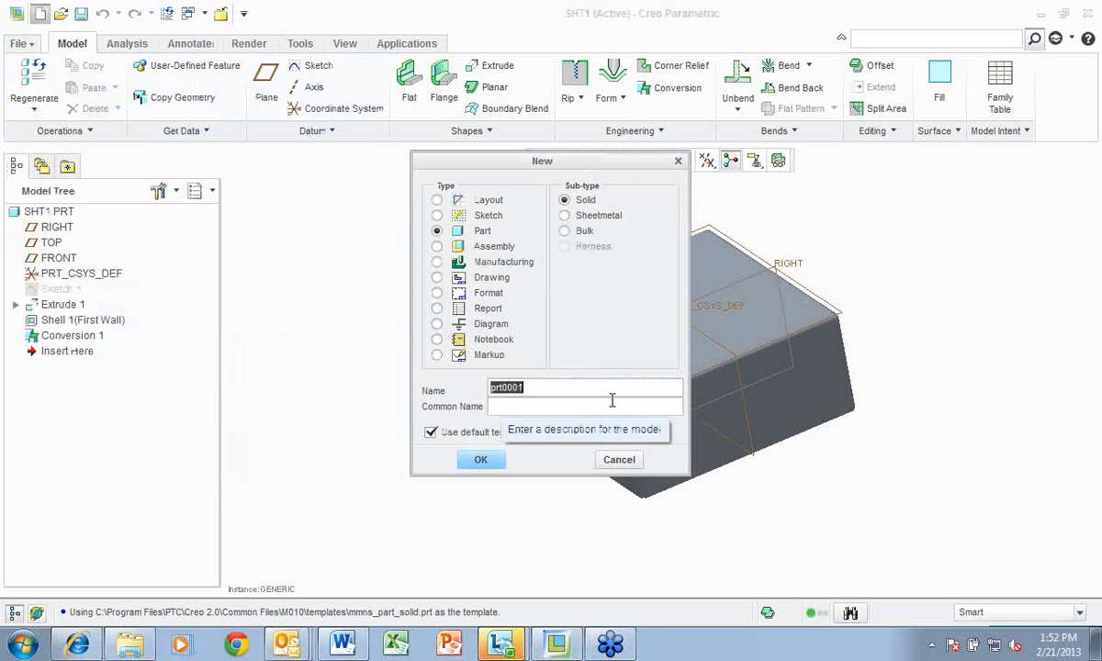
pyautogui.write('punch')
pyautogui.press('Return')
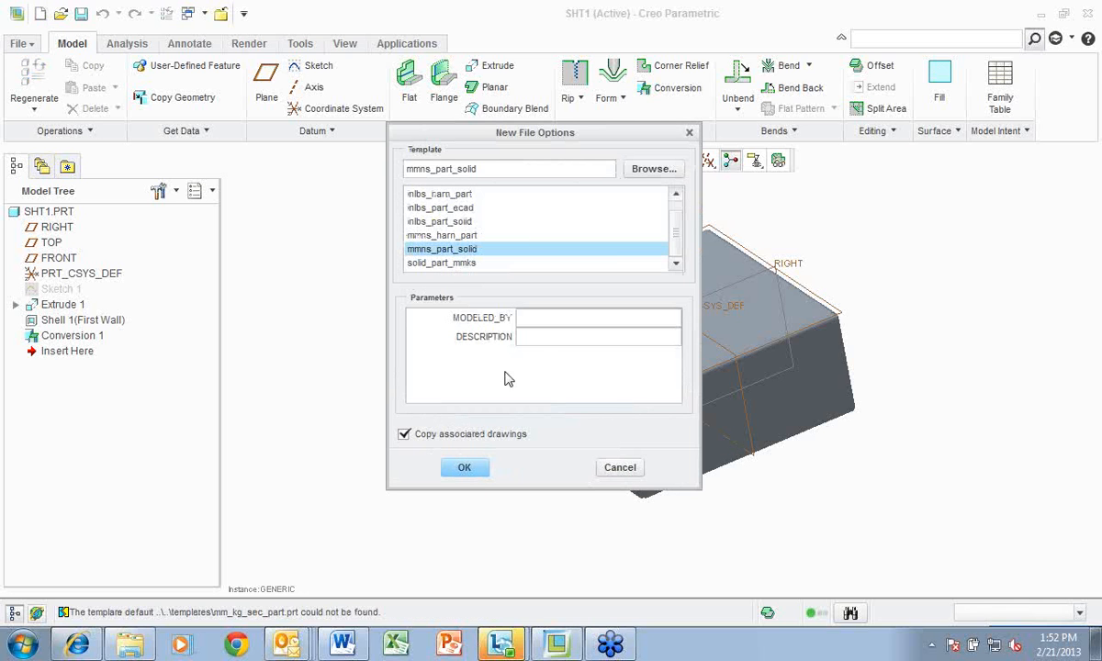
pyautogui.click(462, 467)
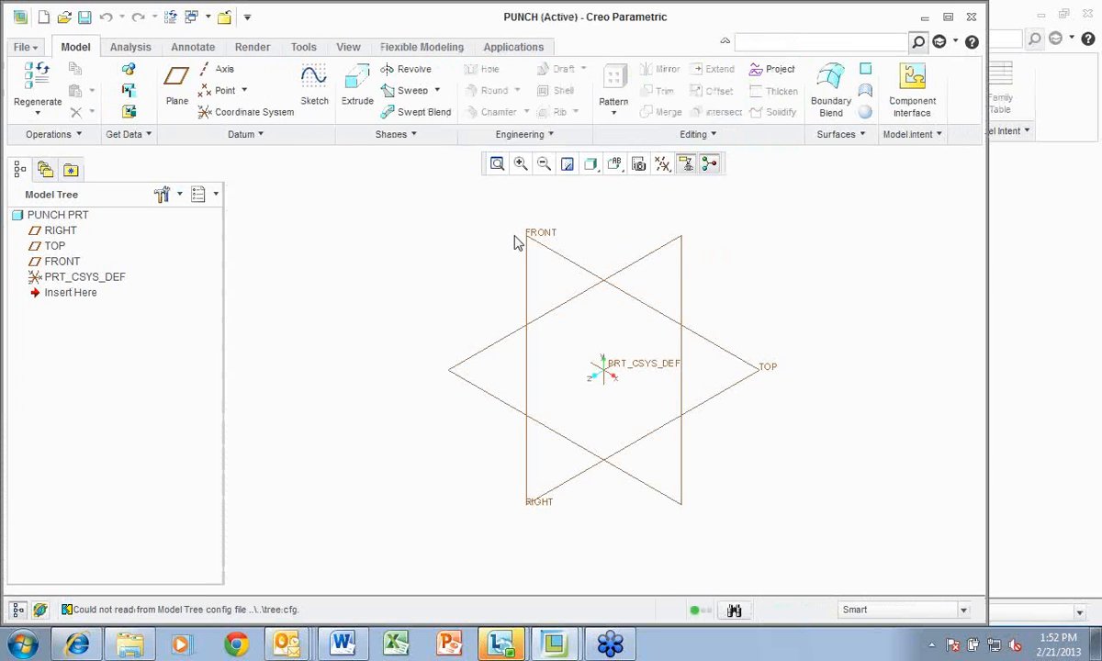
# Sketch a rectangle nearly filling the TOP datum plane and extrude it 171.94 into a solid block
pyautogui.click(309, 81)
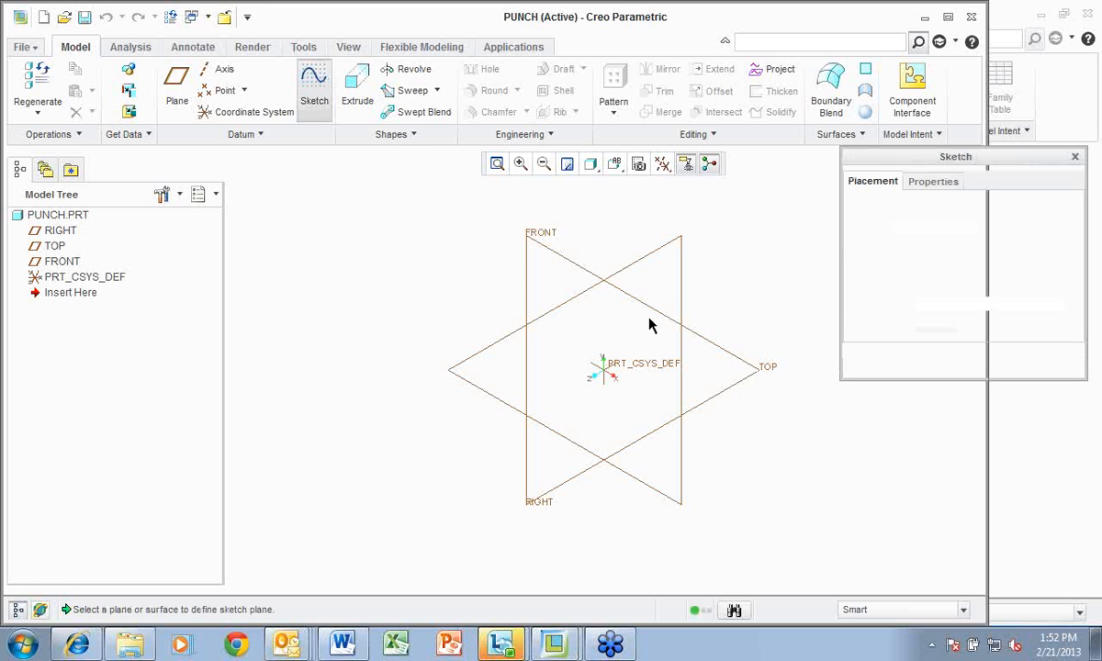
pyautogui.click(767, 372)
pyautogui.click(1006, 363)
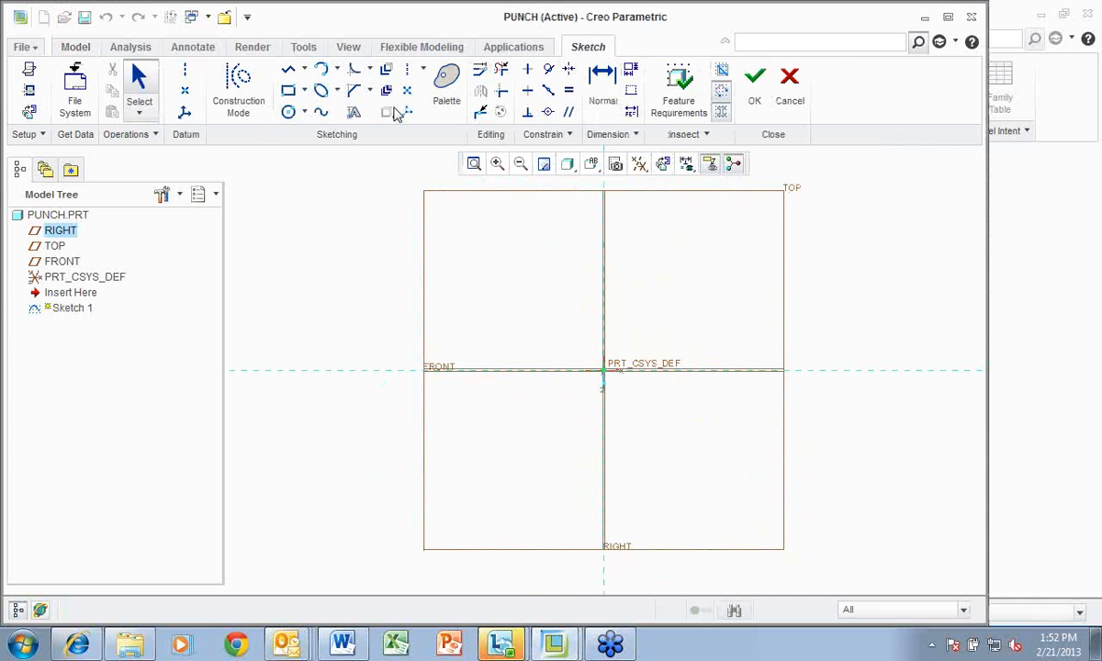
pyautogui.click(287, 91)
pyautogui.click(453, 236)
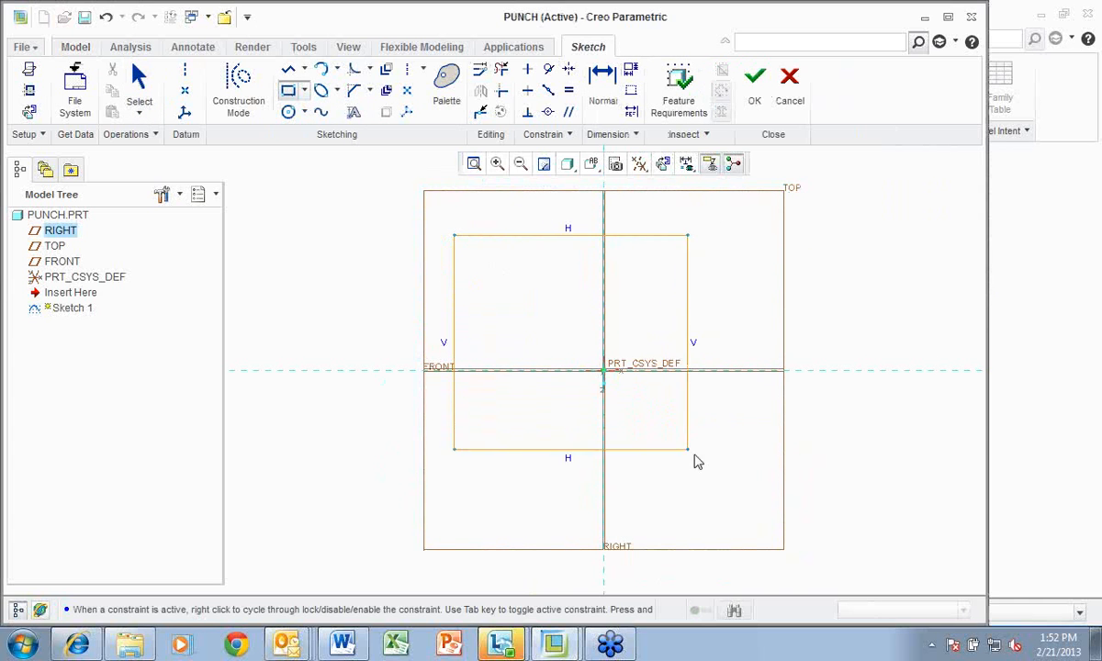
pyautogui.click(735, 515)
pyautogui.click(755, 92)
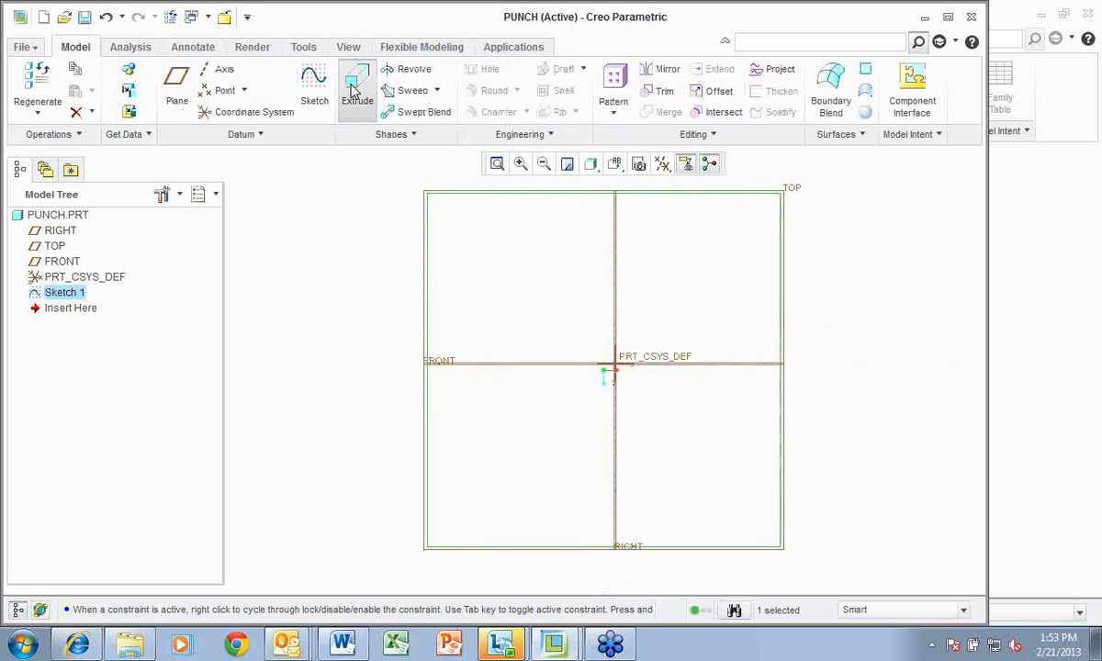
pyautogui.click(355, 87)
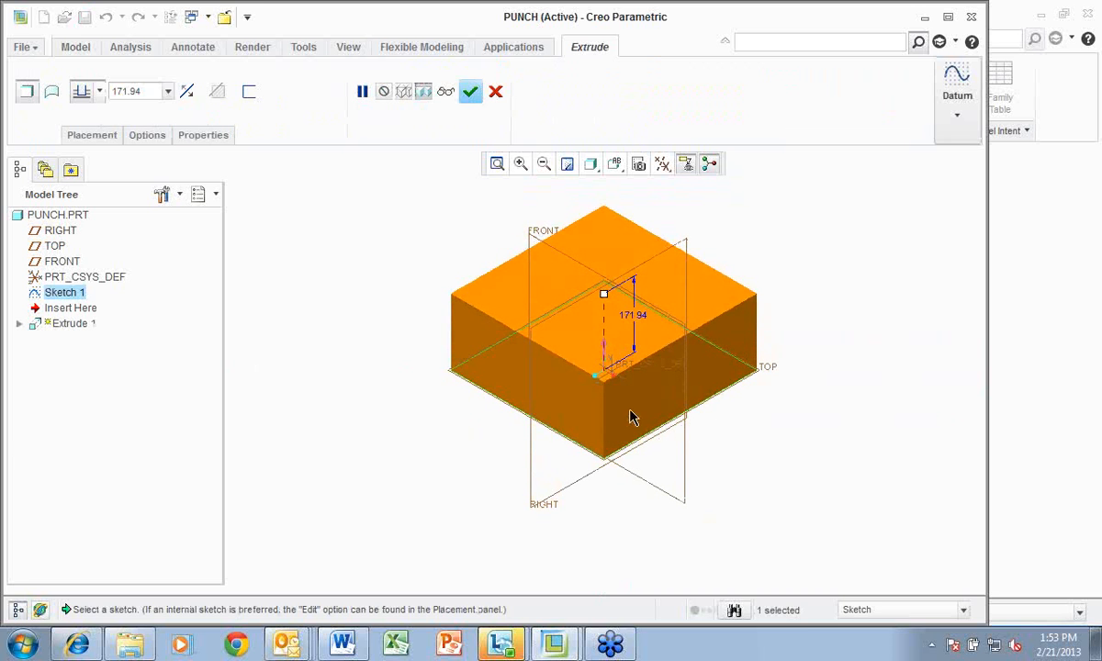
pyautogui.click(470, 91)
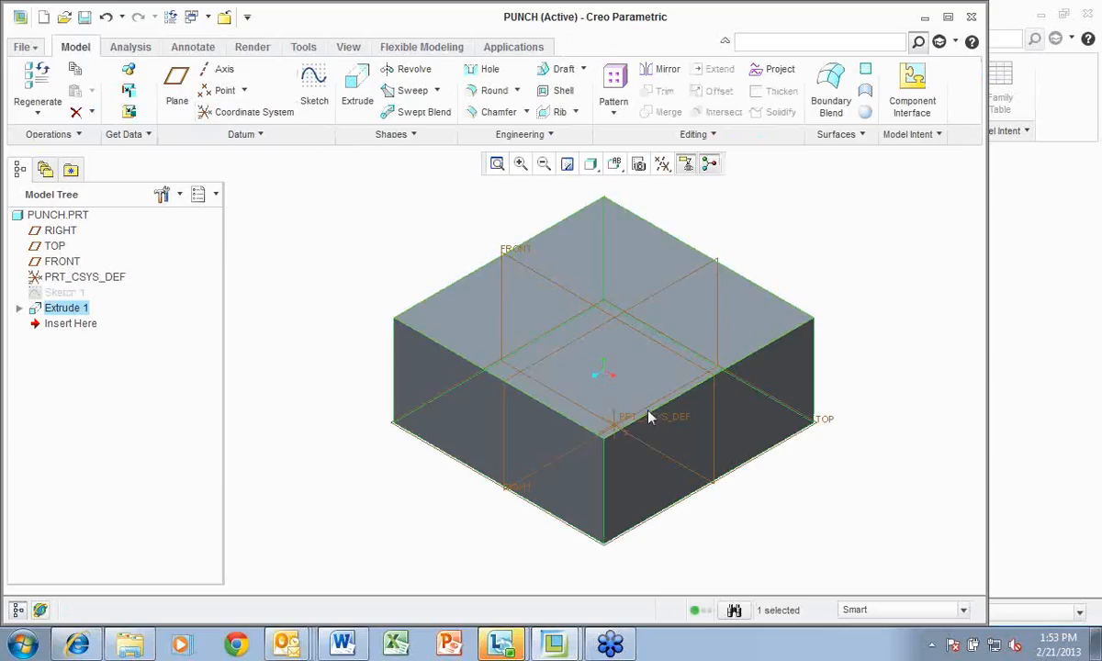
# Sketch a circle centred on the reference intersection on the block's underside, about two fifths of the face's width in diameter
pyautogui.moveTo(849, 397); pyautogui.dragTo(819, 322, button='middle')
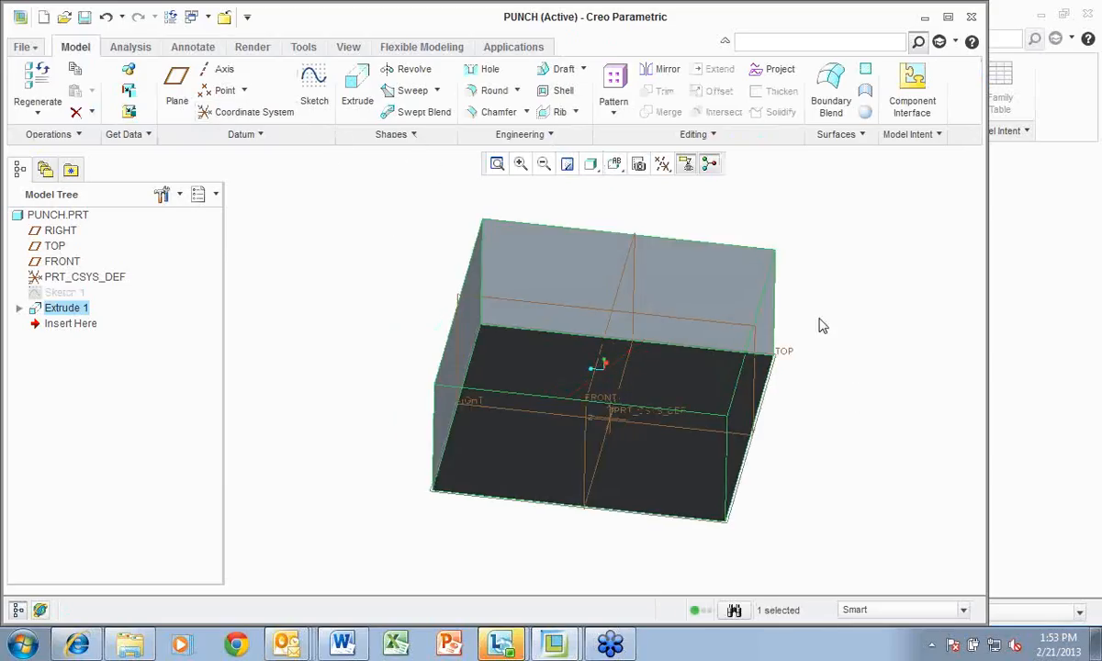
pyautogui.click(314, 92)
pyautogui.click(557, 370)
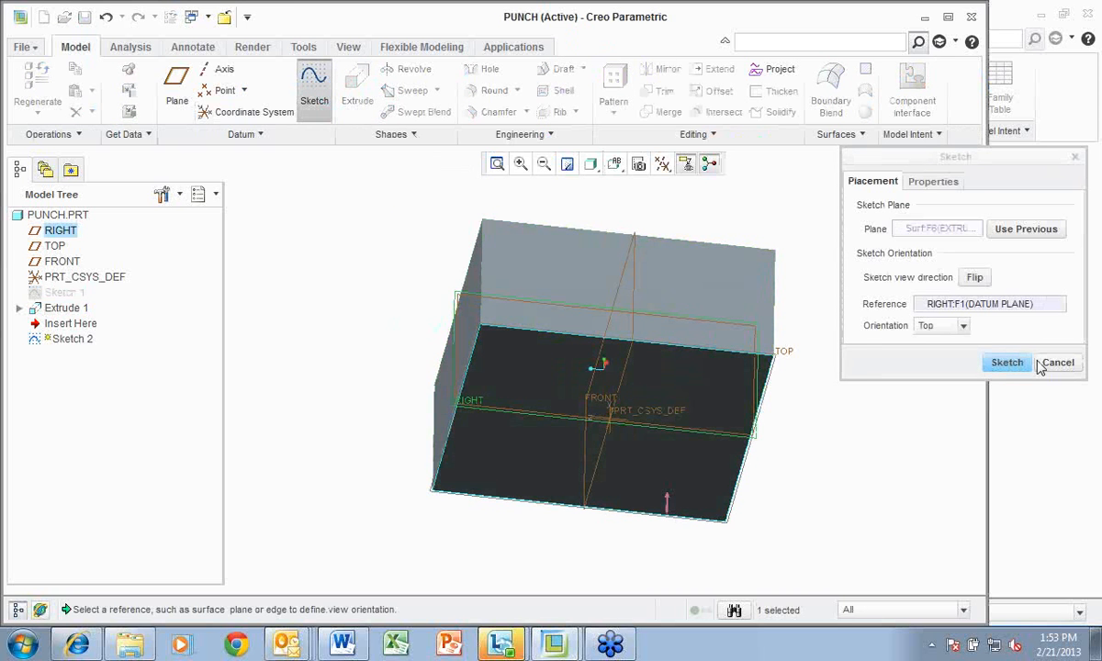
pyautogui.click(1007, 364)
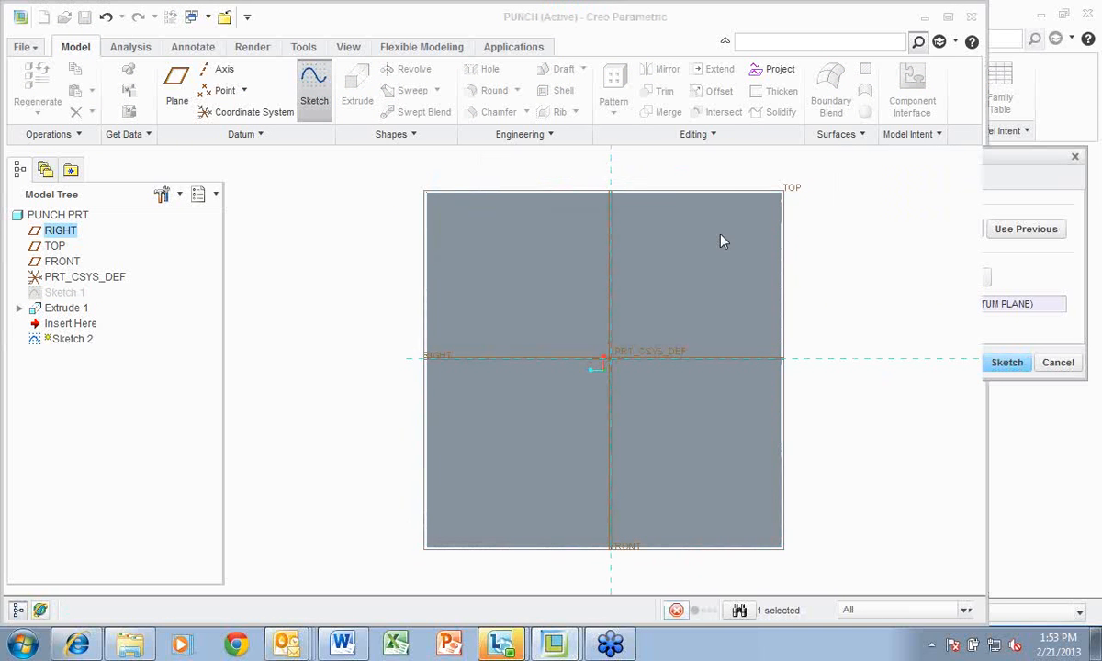
pyautogui.click(288, 112)
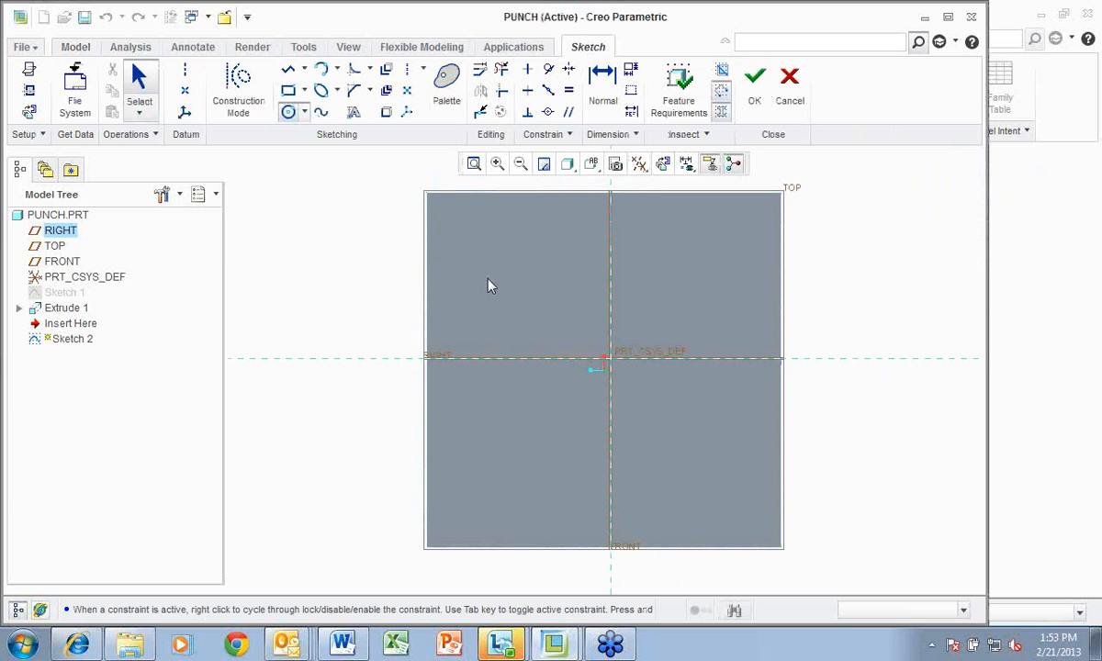
pyautogui.click(610, 360)
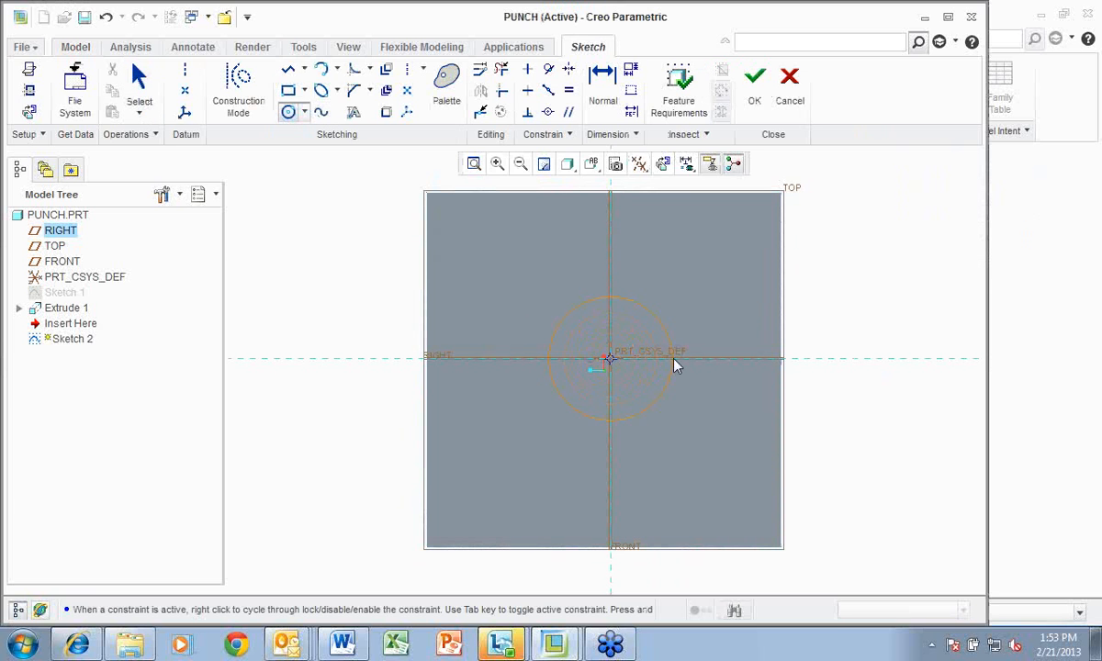
pyautogui.click(678, 367)
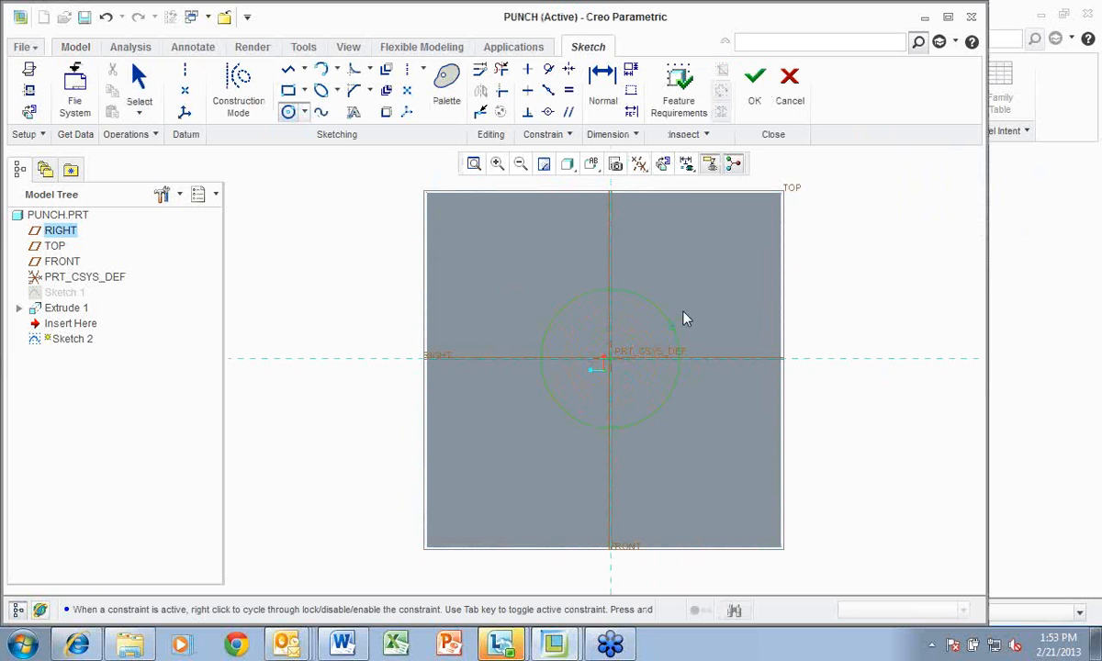
pyautogui.click(756, 87)
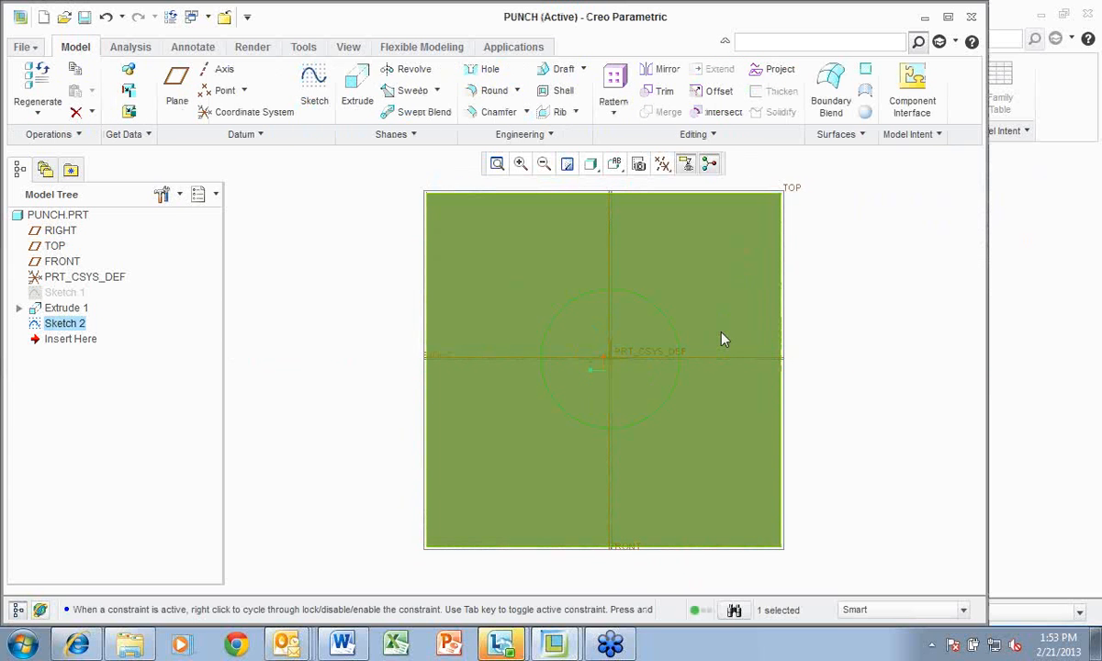
# Extrude the circle 84.00 outward from the block's underside as a cylindrical boss
pyautogui.hotkey('ctrl', 'd')
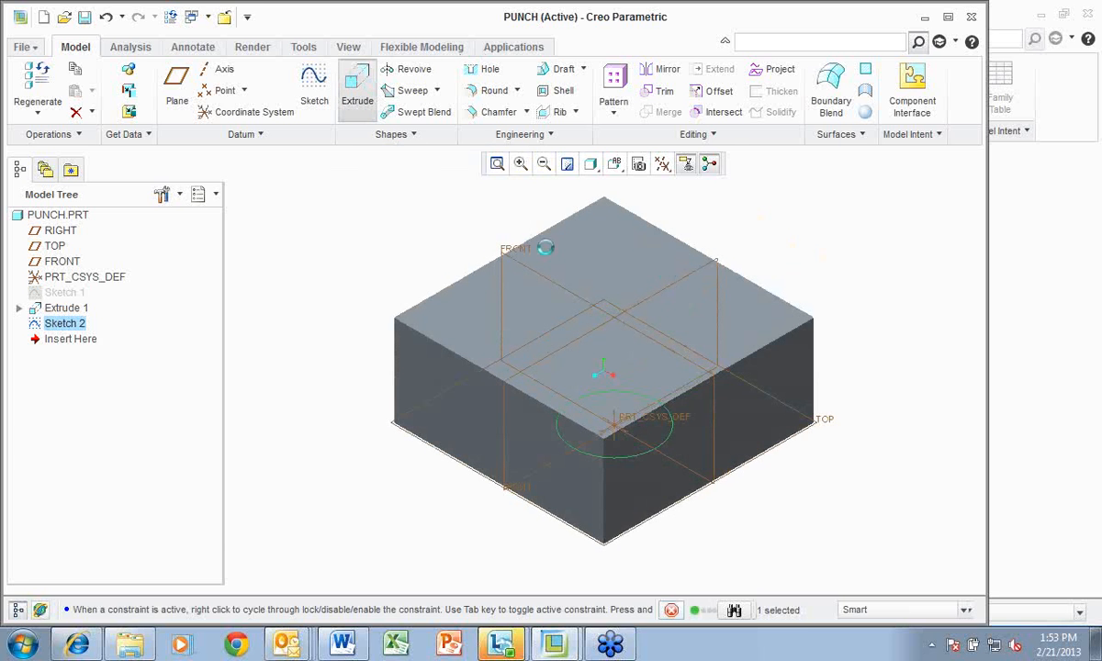
pyautogui.click(370, 86)
pyautogui.moveTo(792, 470); pyautogui.dragTo(668, 499, button='middle')
pyautogui.moveTo(662, 481); pyautogui.dragTo(649, 449)
pyautogui.moveTo(851, 452); pyautogui.dragTo(812, 398, button='middle')
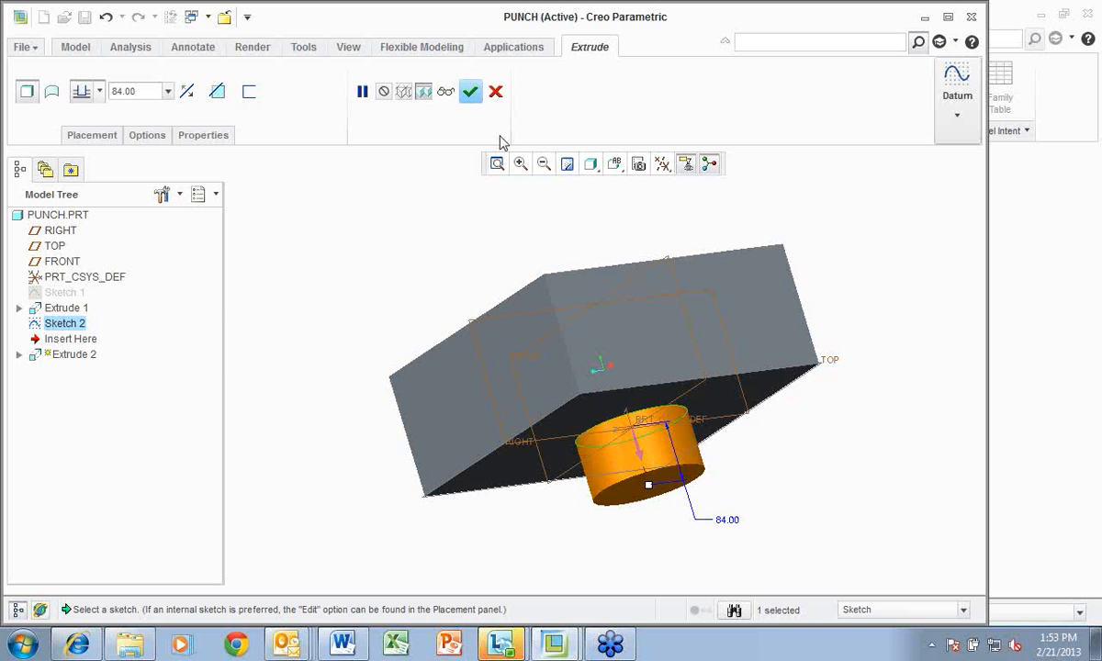
pyautogui.click(470, 93)
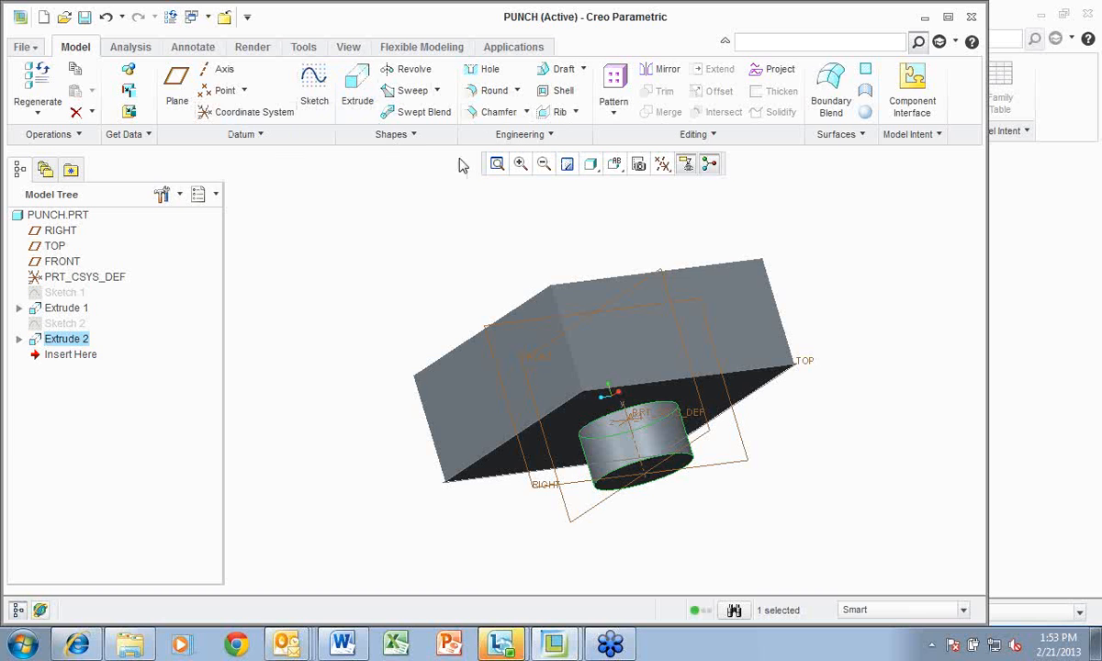
# Round the boss's base edge and its free end edge together in one set
pyautogui.click(487, 90)
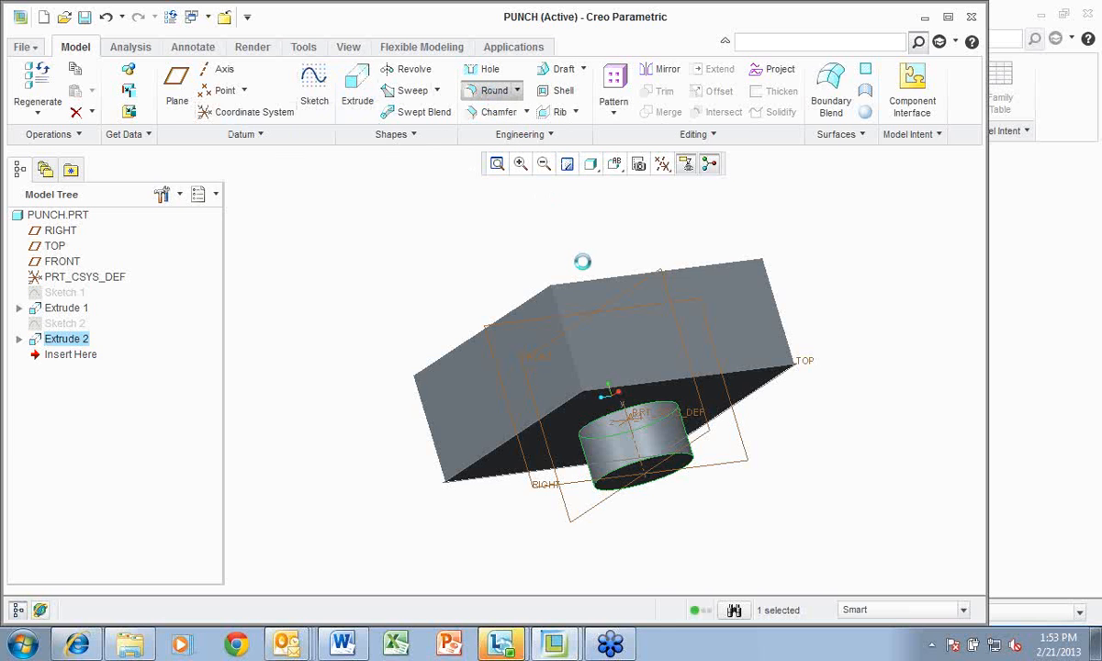
pyautogui.click(653, 404)
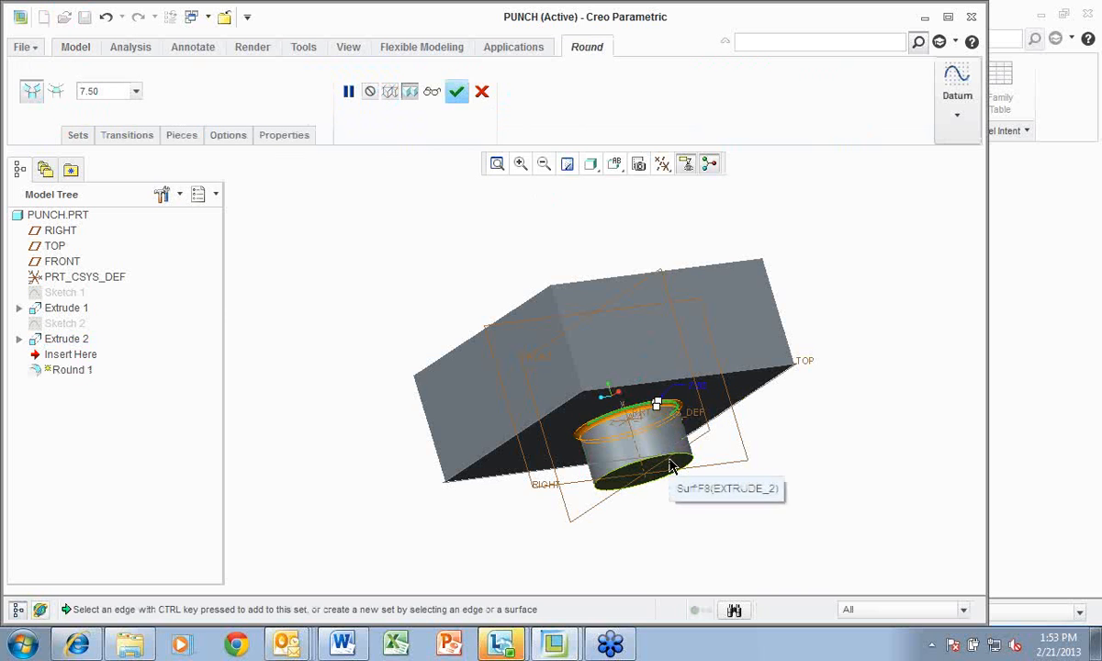
pyautogui.keyDown('ctrl'); pyautogui.click(673, 462); pyautogui.keyUp('ctrl')
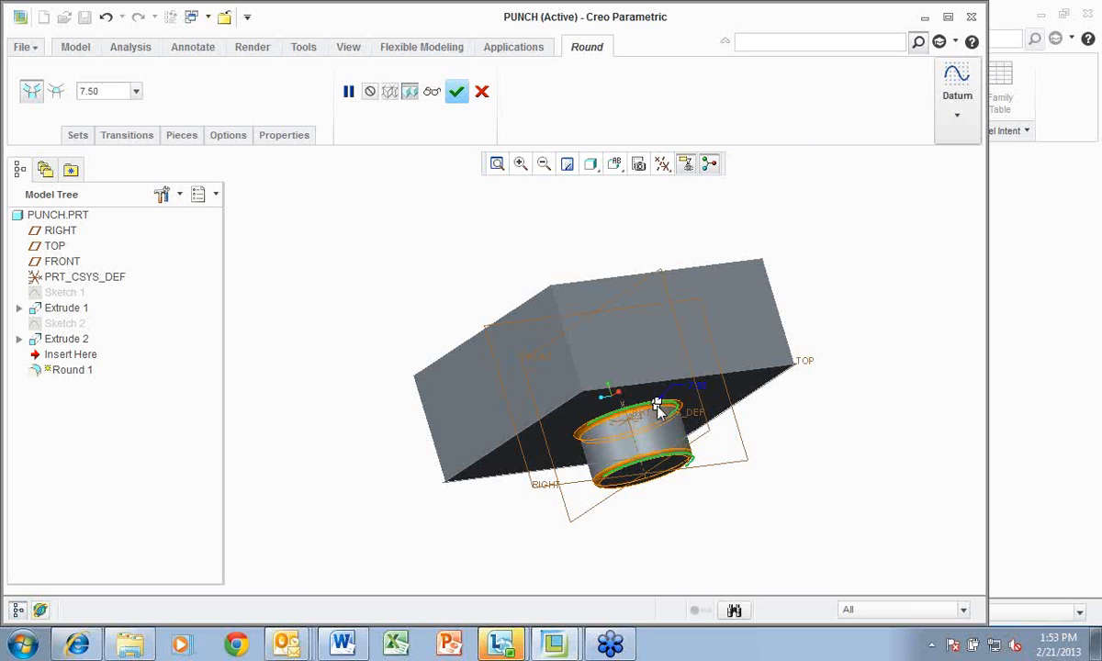
pyautogui.moveTo(656, 405); pyautogui.dragTo(659, 407)
pyautogui.click(456, 91)
pyautogui.moveTo(470, 300); pyautogui.dragTo(428, 280, button='middle')
pyautogui.moveTo(474, 433); pyautogui.dragTo(462, 457, button='middle')
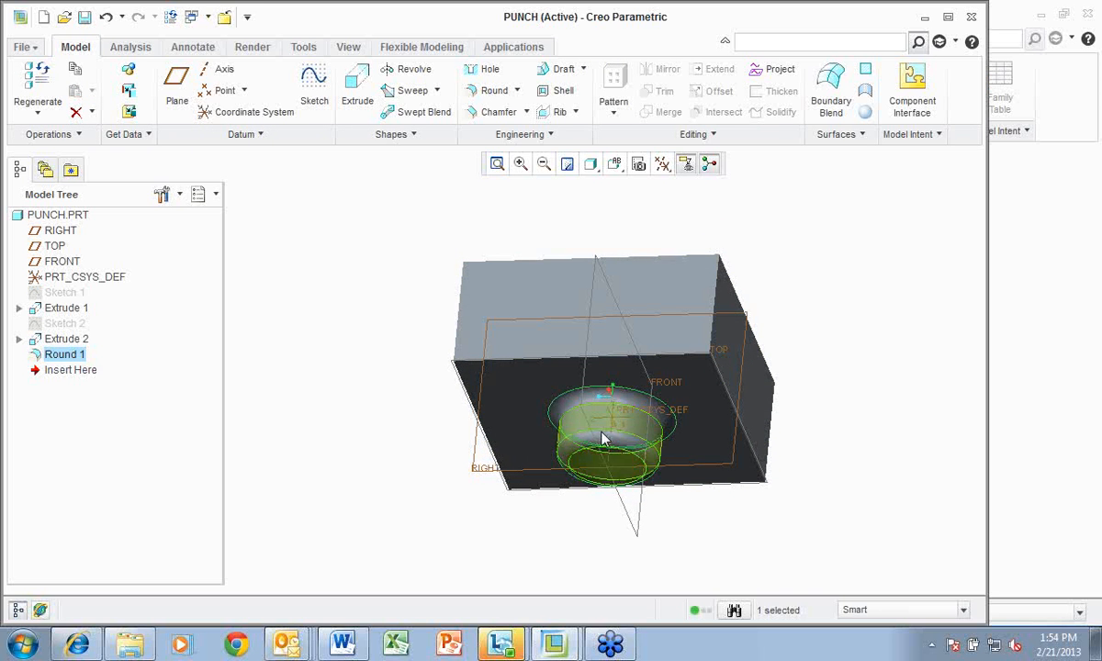